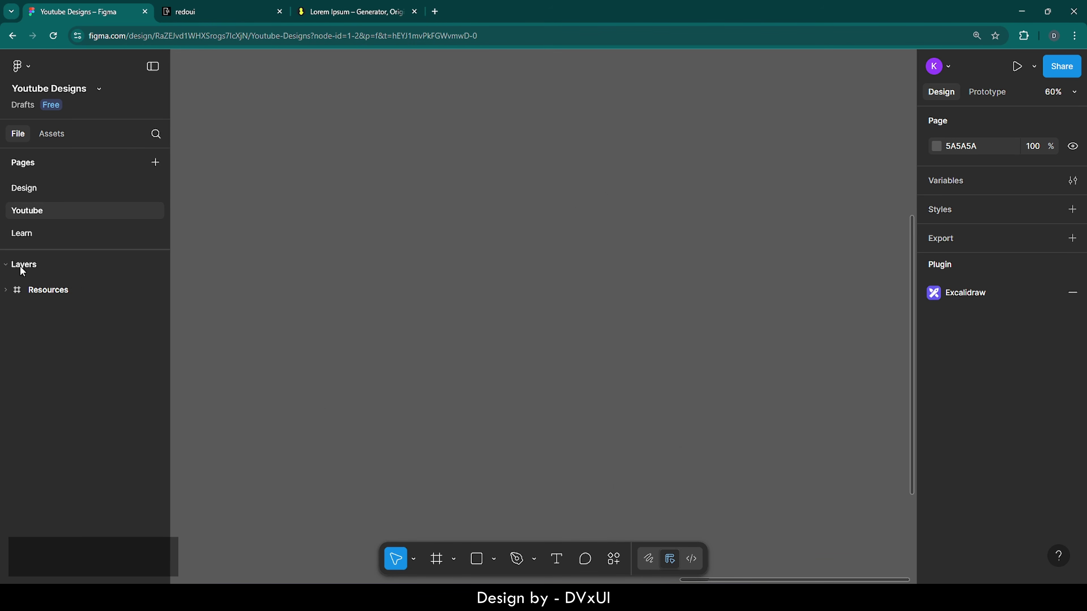
Step: Examine the images, icons and colors in the Resources frame
{"action": "left_click", "coordinate": [19, 296]}
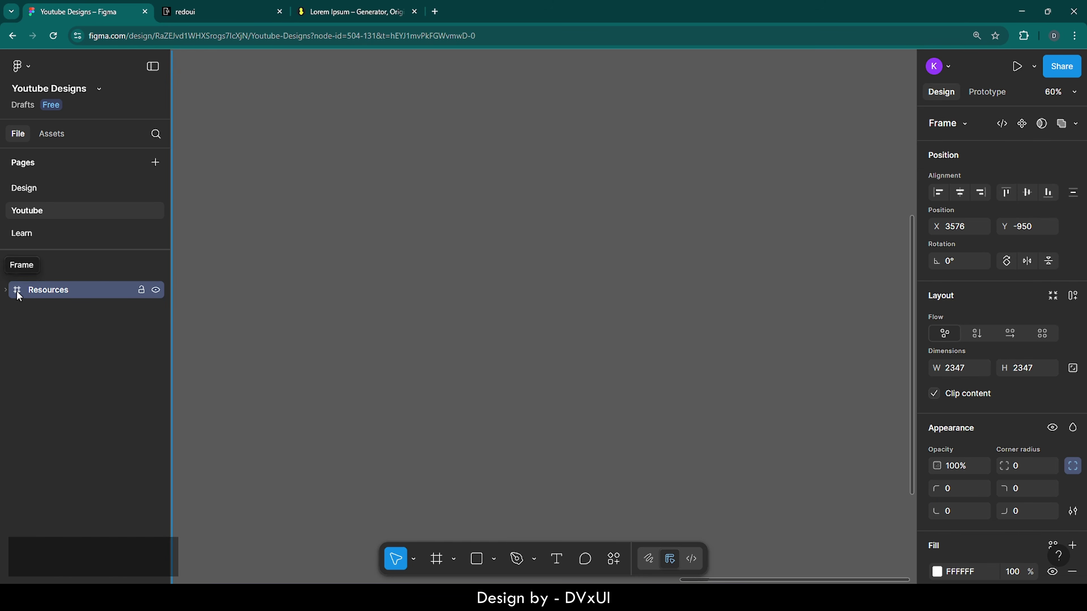
{"action": "key", "text": "shift+2"}
{"action": "scroll", "coordinate": [460, 343], "scroll_direction": "up", "scroll_amount": 2}
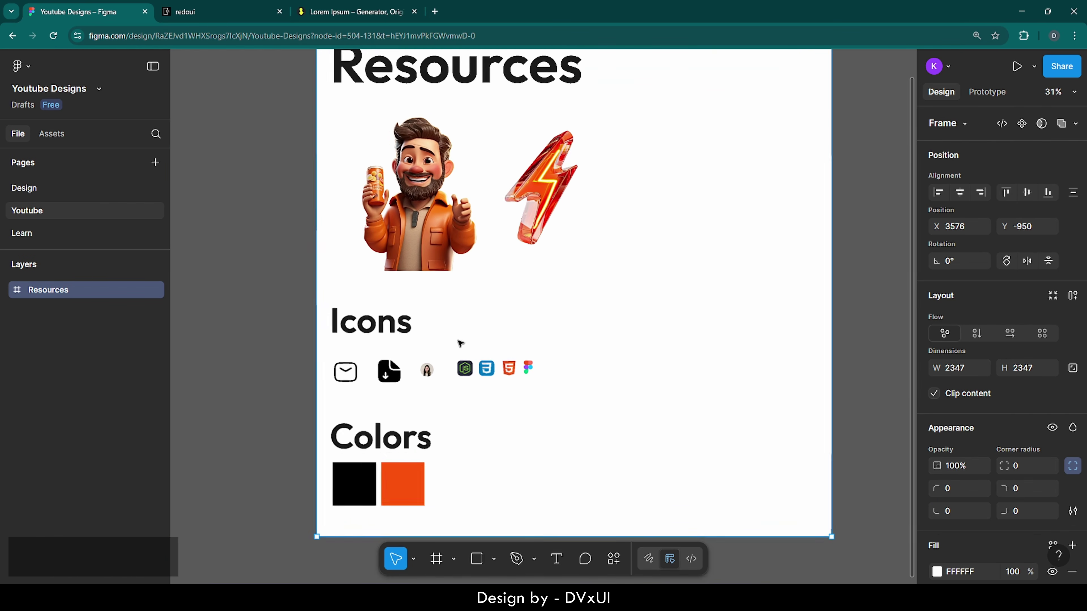
{"action": "scroll", "coordinate": [460, 342], "scroll_direction": "down", "scroll_amount": 1}
{"action": "scroll", "coordinate": [460, 343], "scroll_direction": "up", "scroll_amount": 1}
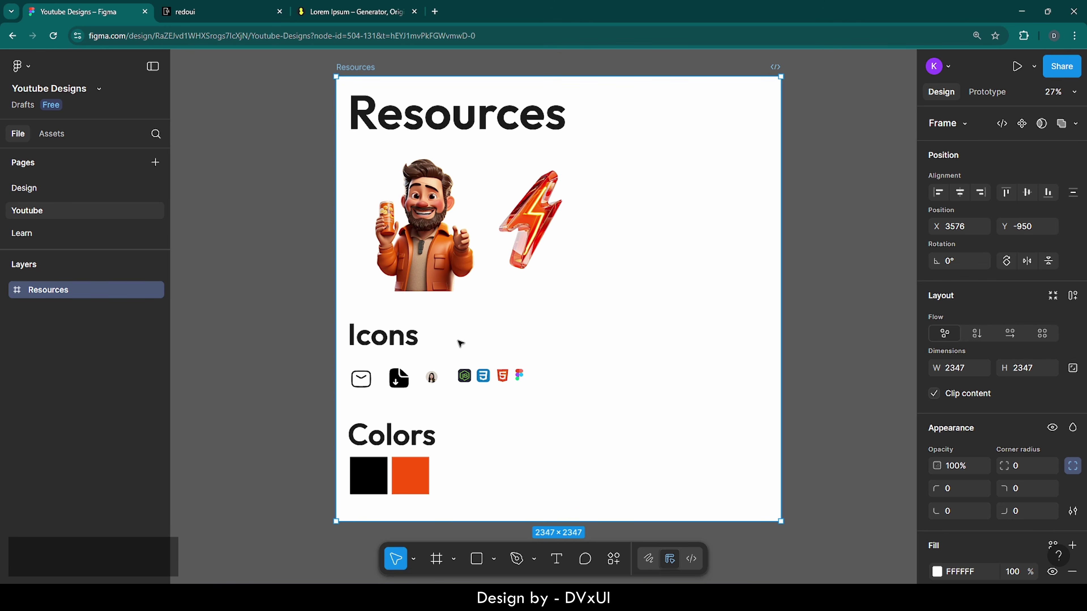
Step: Add a 1440 × 1024 Desktop preset frame on the empty canvas beside the Resources frame
{"action": "scroll", "coordinate": [459, 343], "scroll_direction": "right", "scroll_amount": 10}
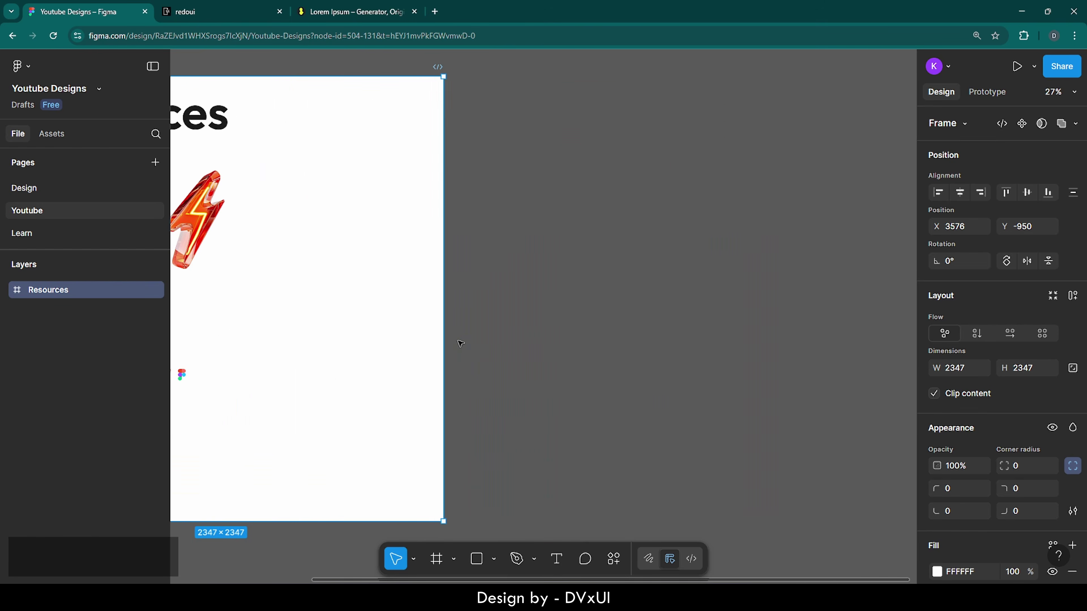
{"action": "scroll", "coordinate": [460, 342], "scroll_direction": "right", "scroll_amount": 2}
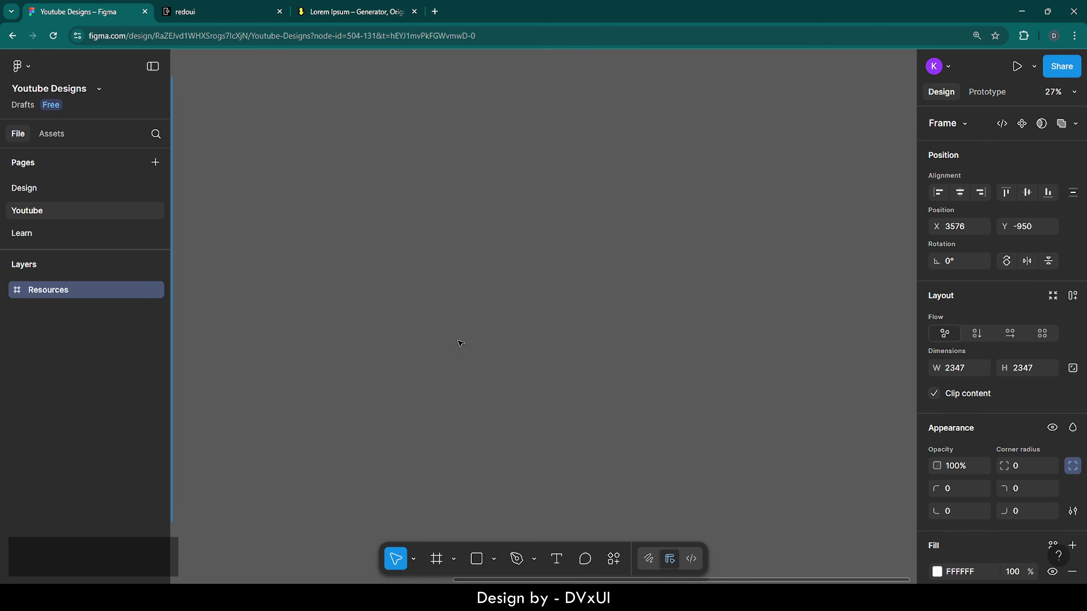
{"action": "left_click", "coordinate": [342, 339]}
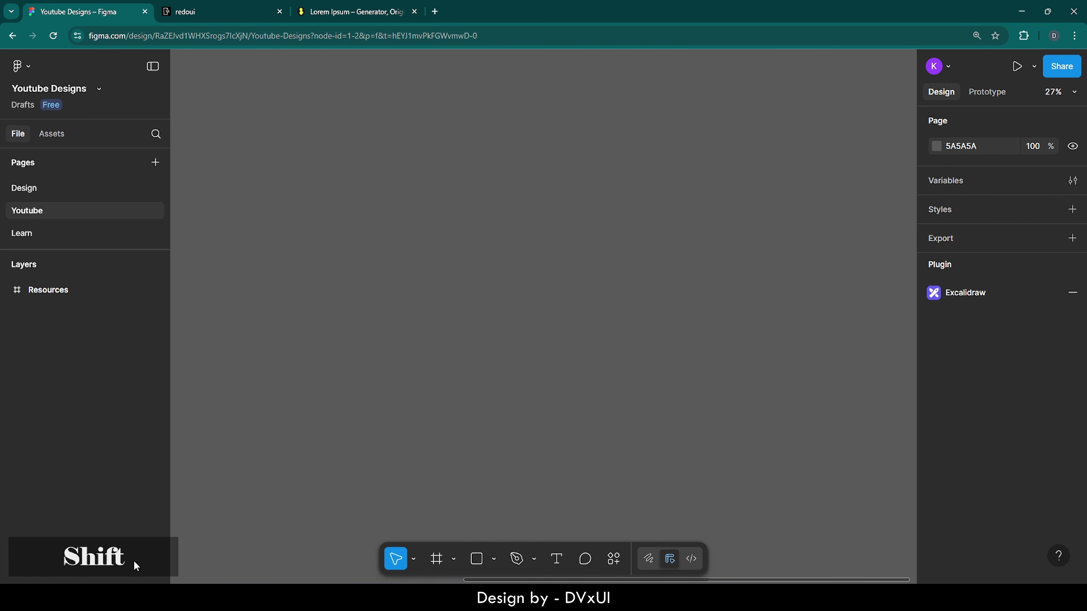
{"action": "key", "text": "shift+a"}
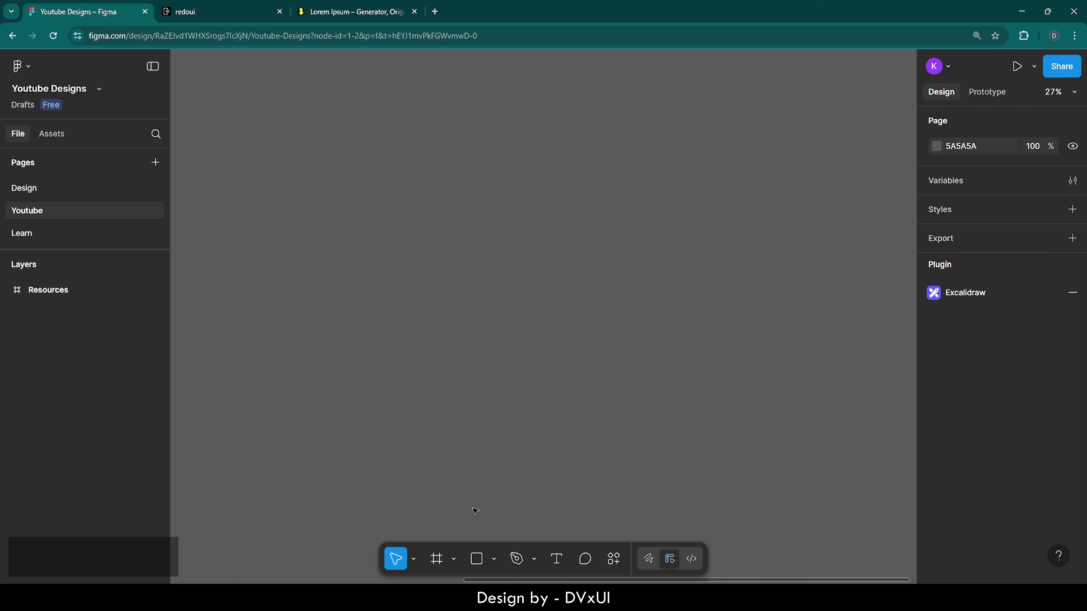
{"action": "left_click", "coordinate": [437, 559]}
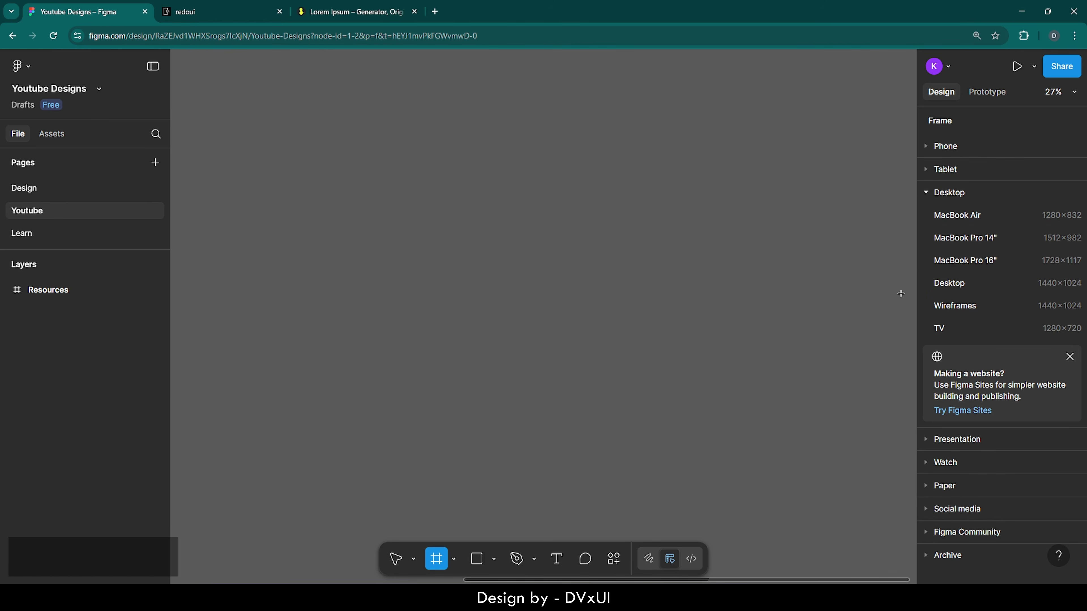
{"action": "left_click", "coordinate": [958, 282]}
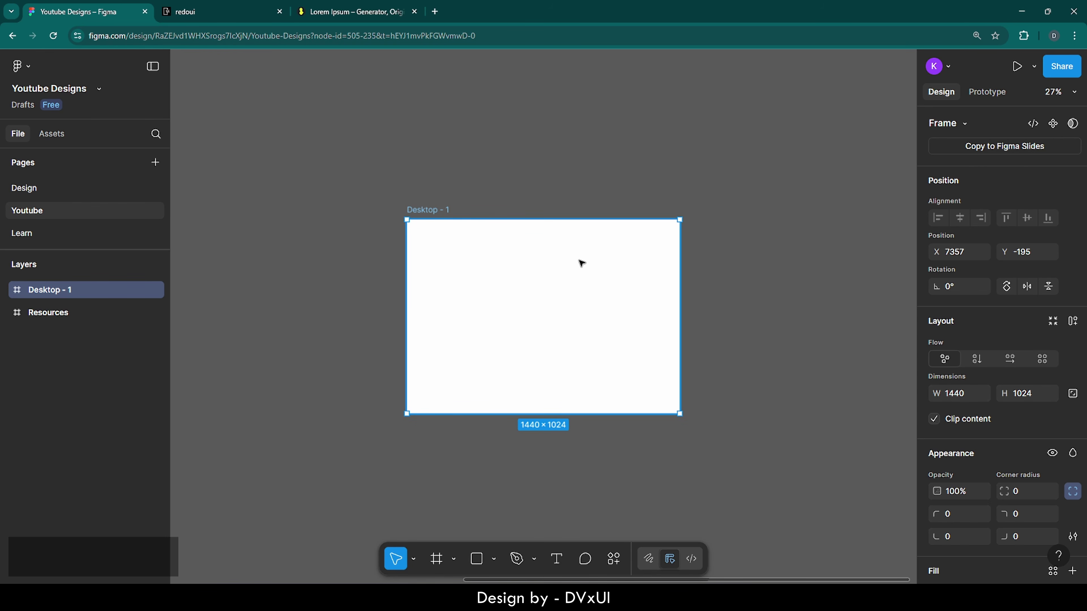
{"action": "key", "text": "shift+2"}
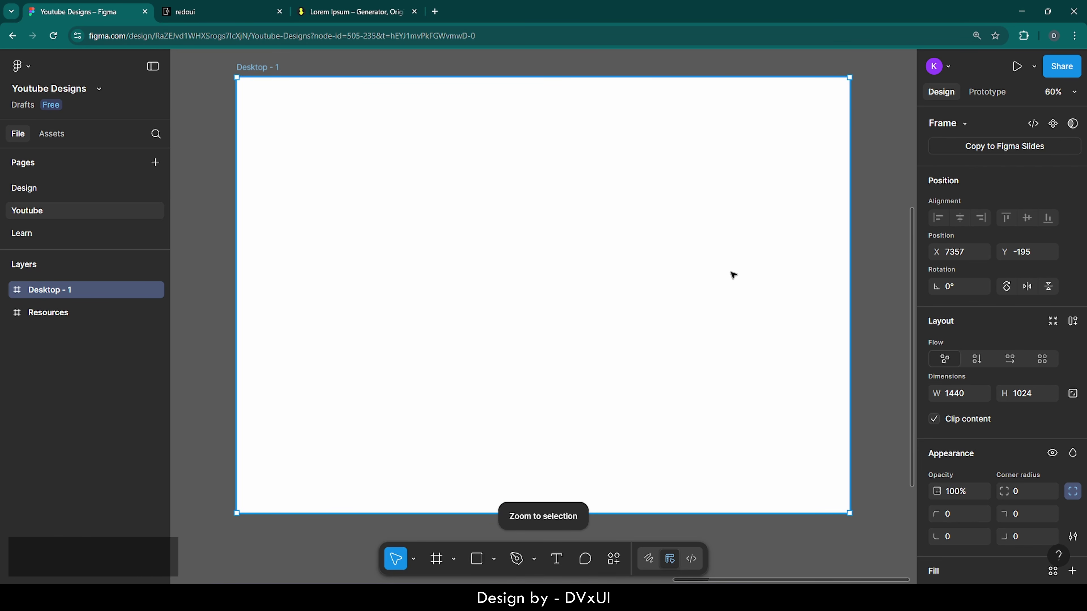
Step: Set the desktop frame's corner radius to 58 and its fill color to 000000
{"action": "scroll", "coordinate": [981, 386], "scroll_direction": "down", "scroll_amount": 3}
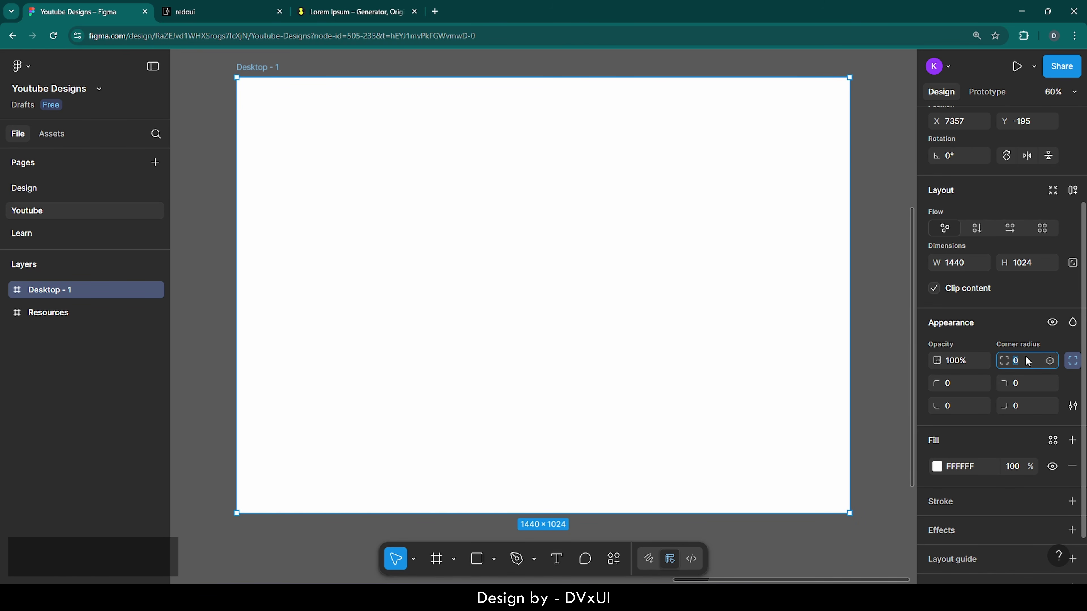
{"action": "type", "text": "58"}
{"action": "key", "text": "Return"}
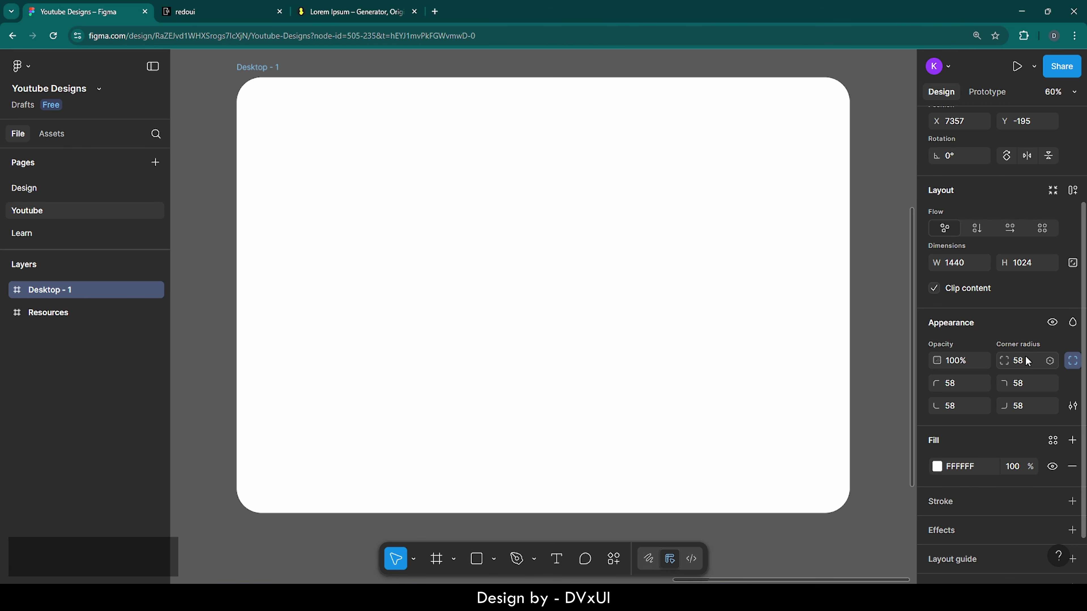
{"action": "left_click", "coordinate": [968, 468]}
{"action": "type", "text": "00"}
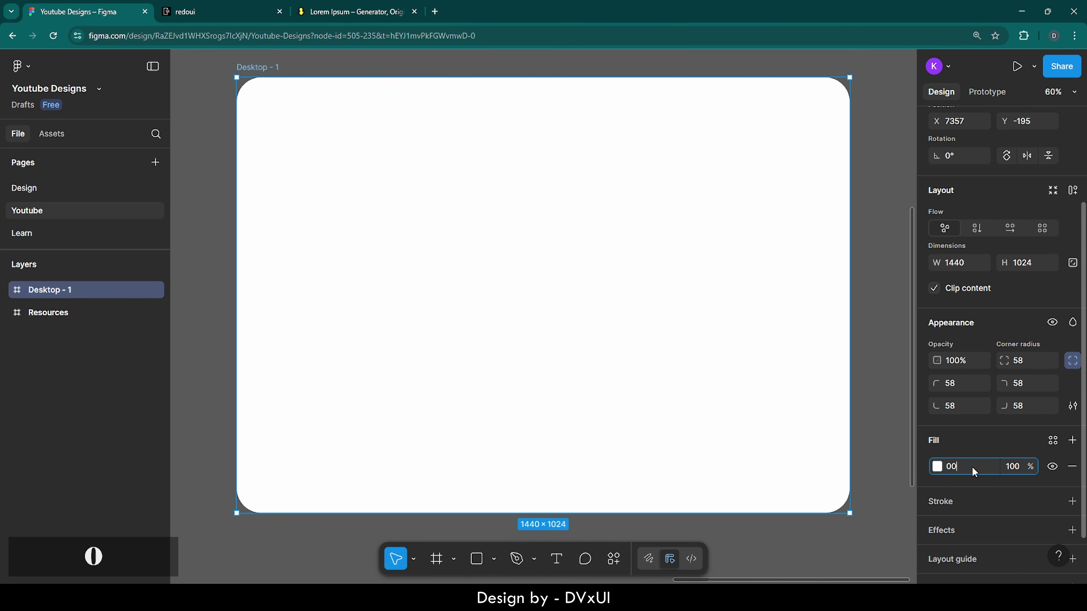
{"action": "key", "text": "Return"}
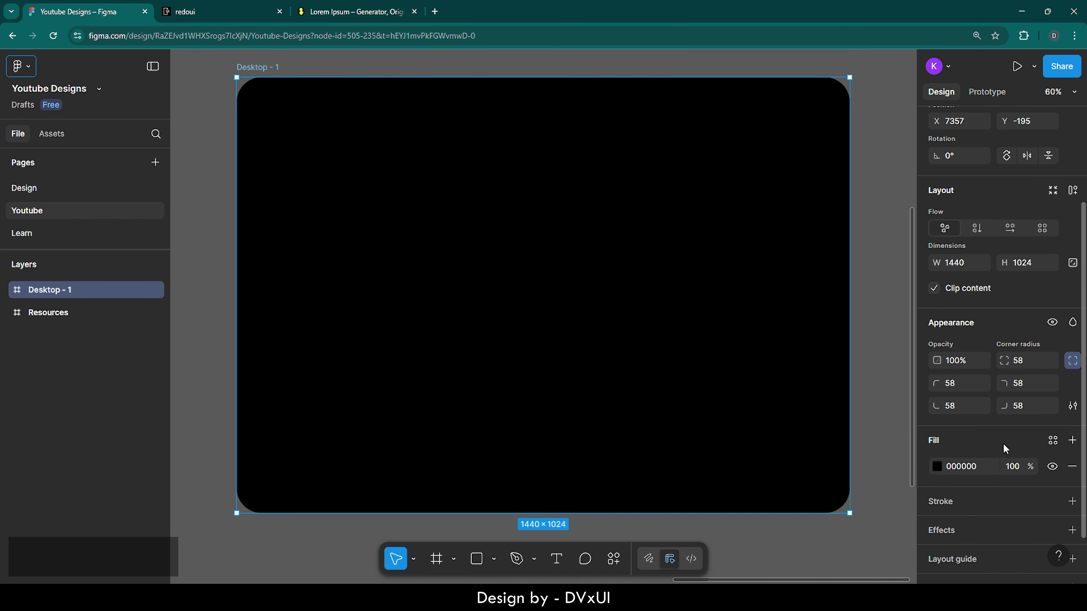
Step: Add a columns layout guide to the desktop frame with a count of 16 and a margin of 120
{"action": "scroll", "coordinate": [959, 466], "scroll_direction": "down", "scroll_amount": 2}
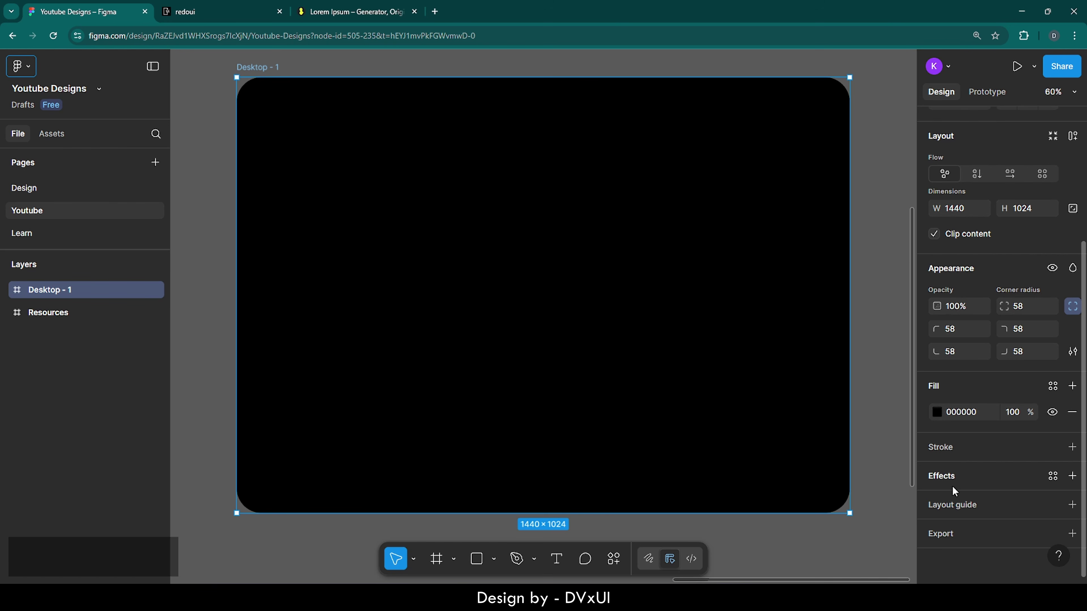
{"action": "left_click", "coordinate": [940, 508]}
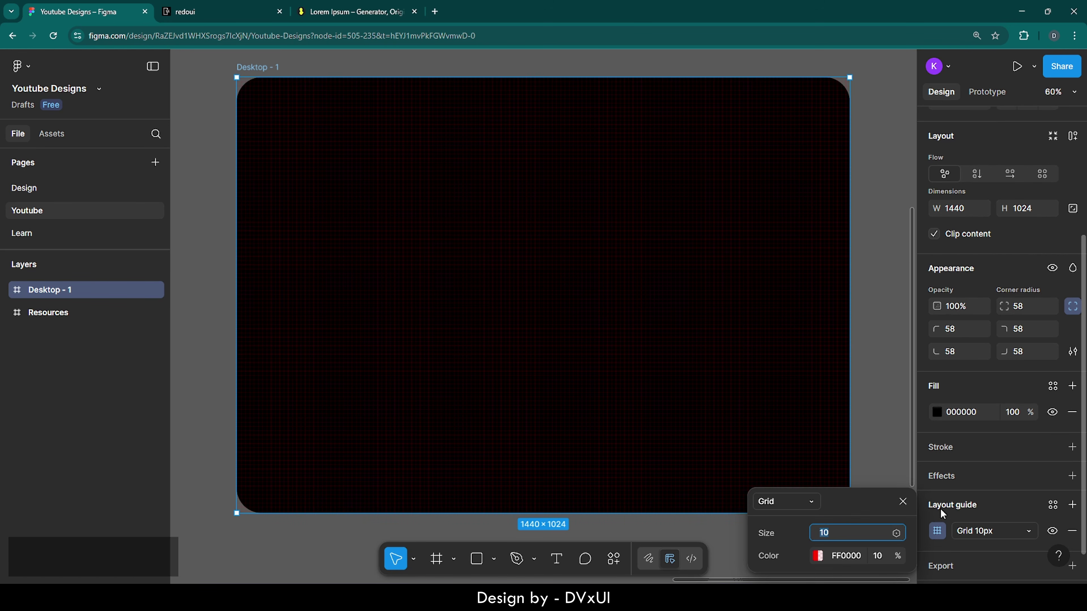
{"action": "left_click", "coordinate": [961, 530]}
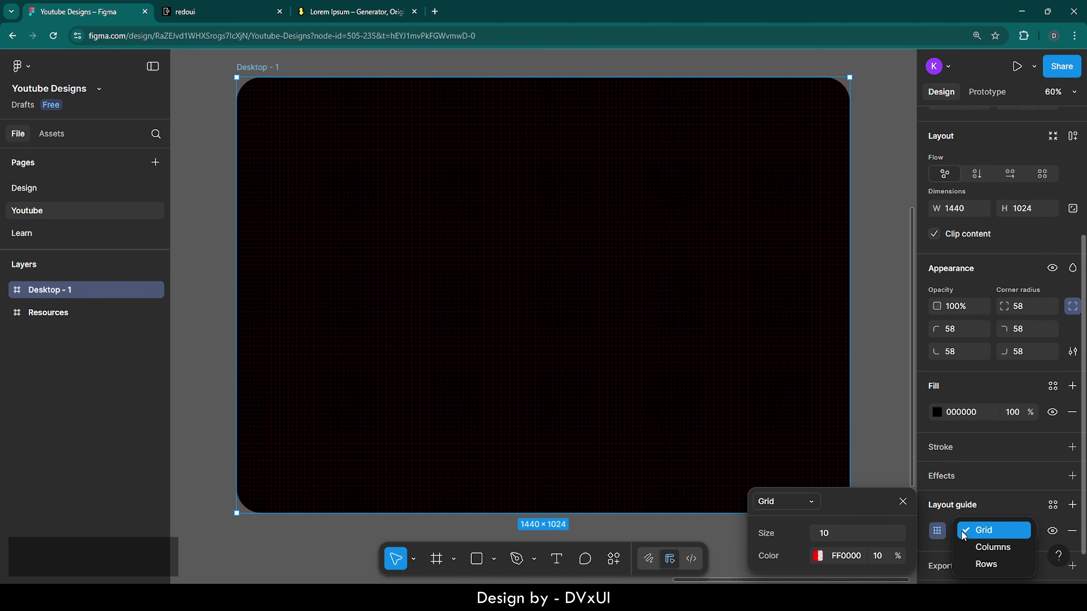
{"action": "left_click", "coordinate": [970, 550]}
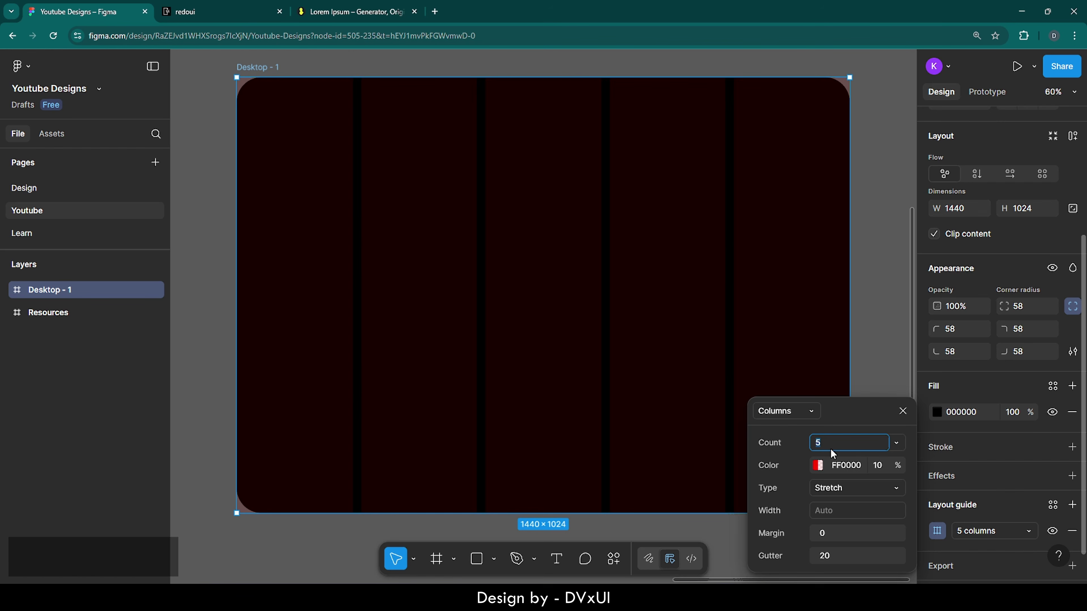
{"action": "type", "text": "16"}
{"action": "key", "text": "Return"}
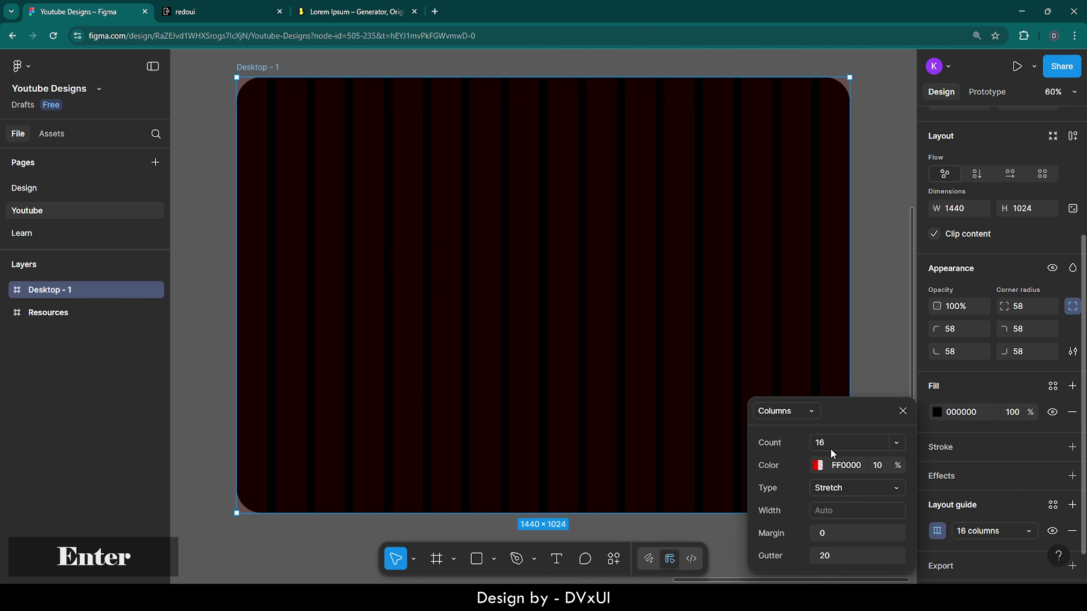
{"action": "left_click", "coordinate": [831, 535]}
{"action": "type", "text": "1"}
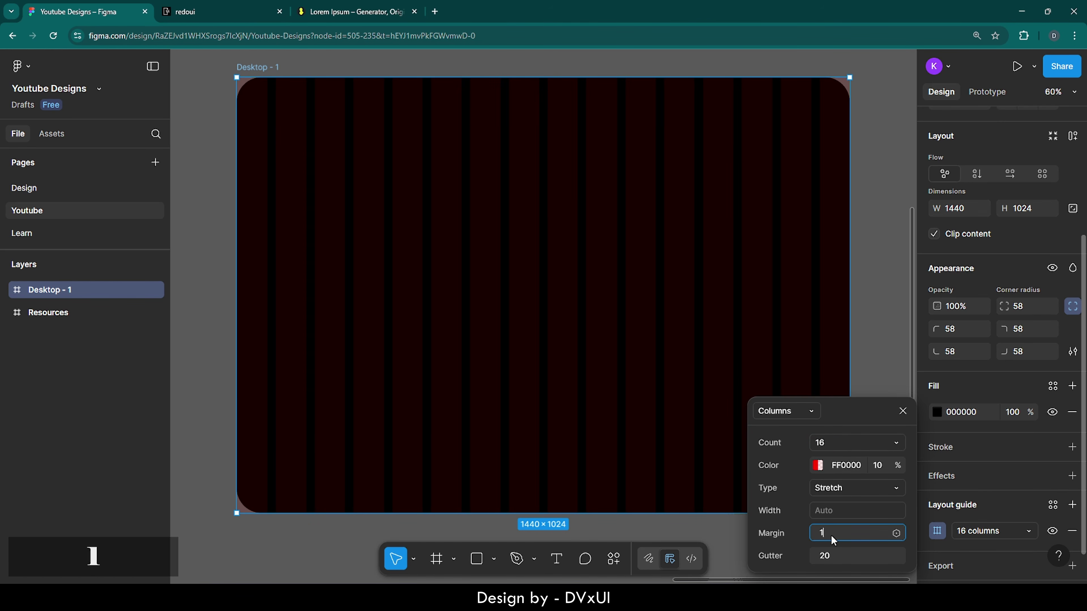
{"action": "type", "text": "20"}
{"action": "key", "text": "Return"}
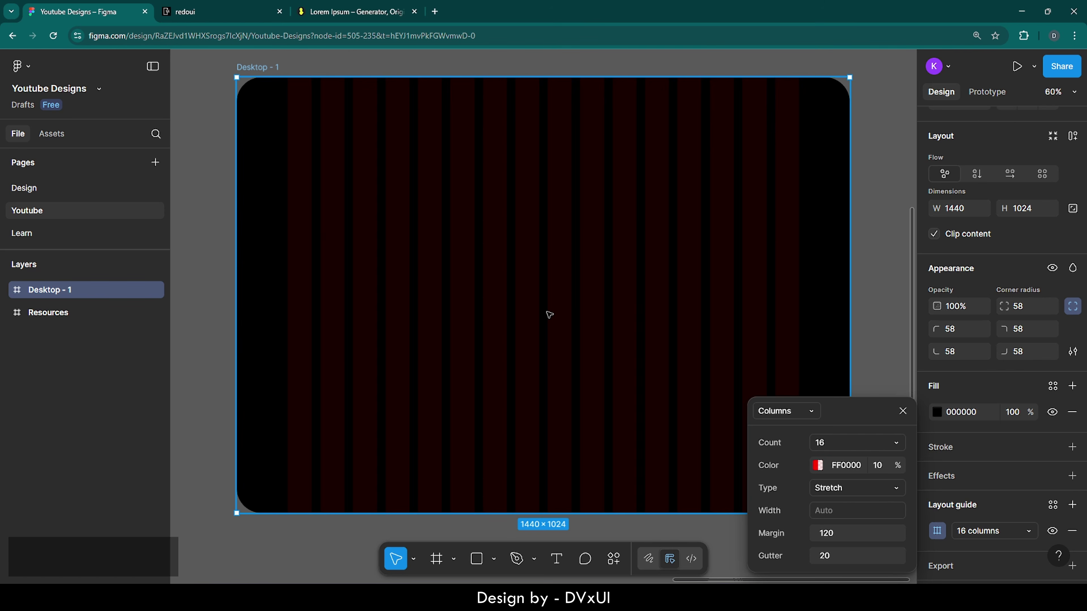
{"action": "left_click", "coordinate": [903, 411]}
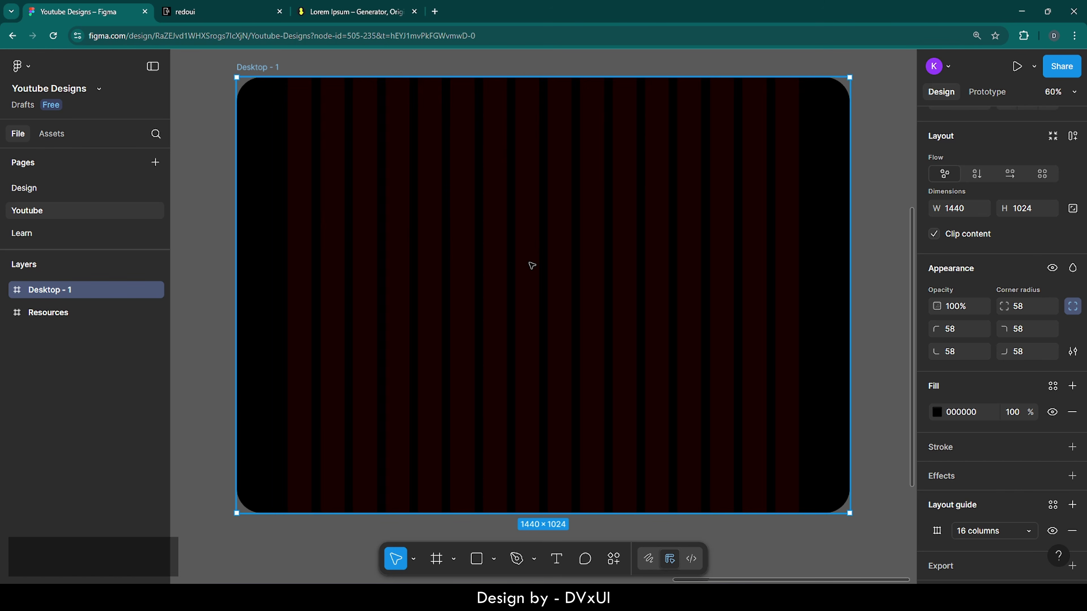
Step: Draw an ellipse in the desktop frame, 1764 wide and 1765 high, and move it to about X 18, Y 176
{"action": "key", "text": "o"}
{"action": "left_click", "coordinate": [528, 287]}
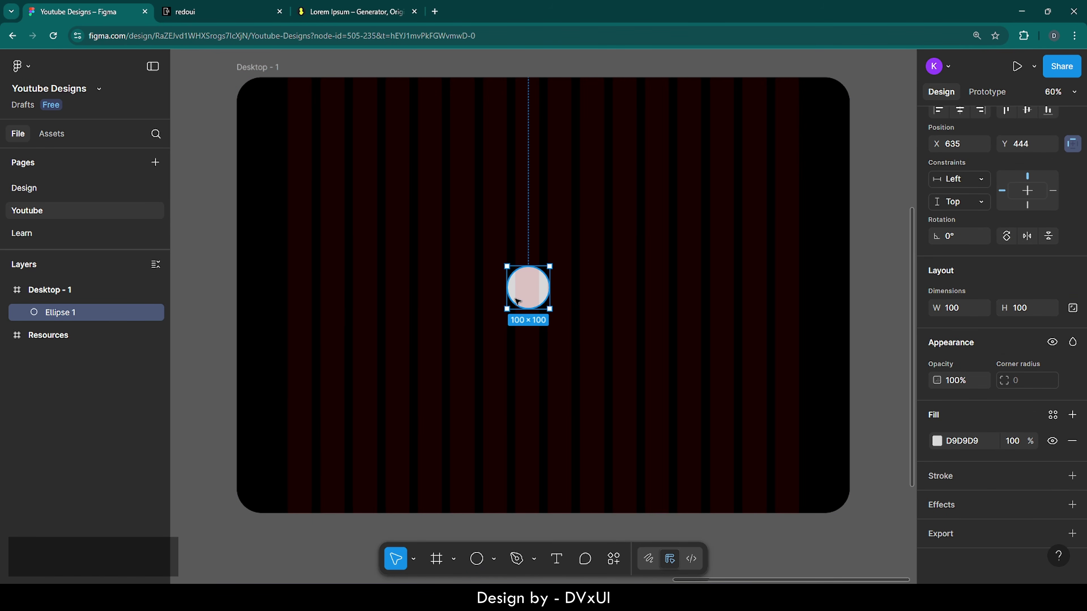
{"action": "left_click", "coordinate": [956, 307]}
{"action": "type", "text": "1764"}
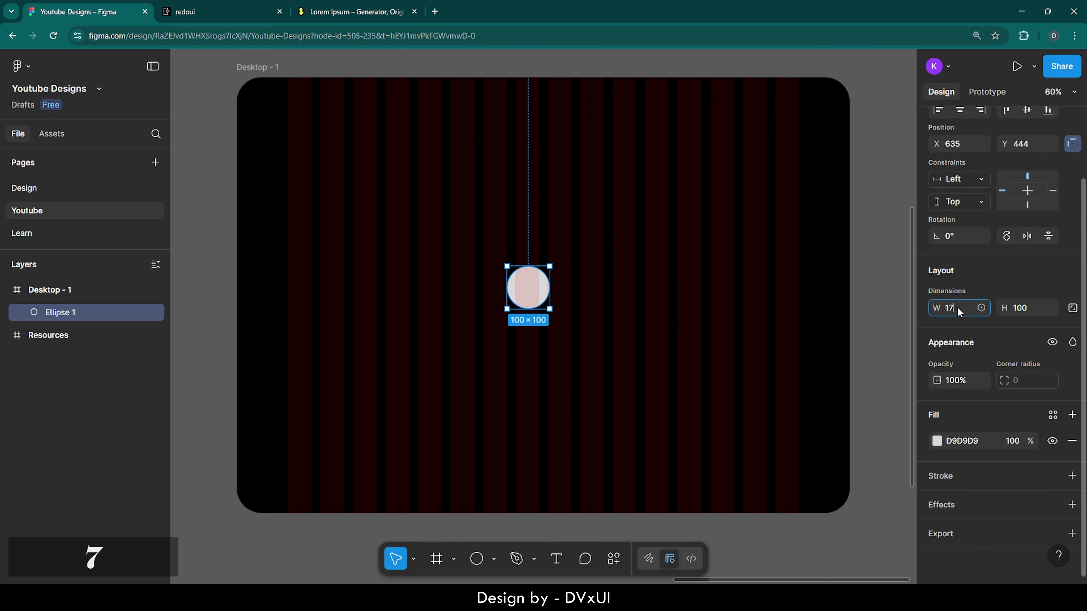
{"action": "key", "text": "Return"}
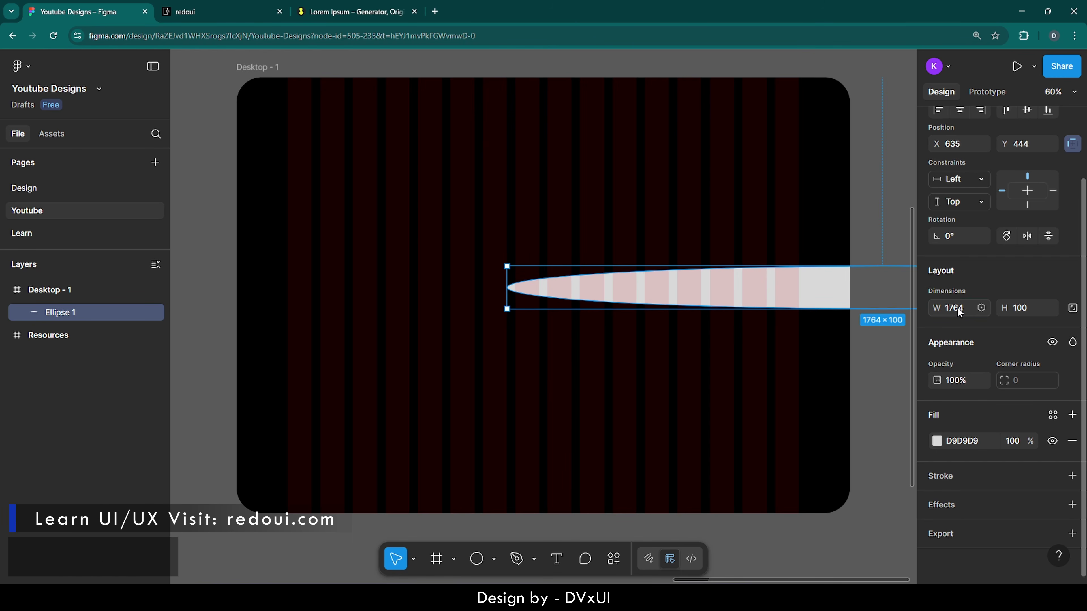
{"action": "left_click", "coordinate": [1022, 309]}
{"action": "type", "text": "1765"}
{"action": "key", "text": "Return"}
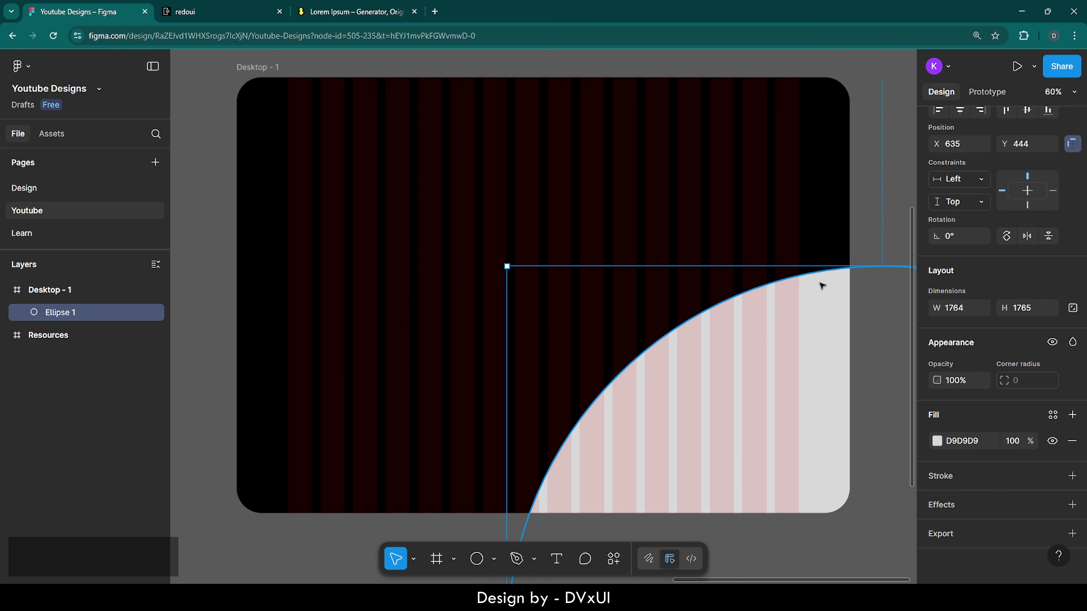
{"action": "left_click_drag", "start_coordinate": [775, 434], "coordinate": [511, 318]}
{"action": "scroll", "coordinate": [511, 318], "scroll_direction": "down", "scroll_amount": 5}
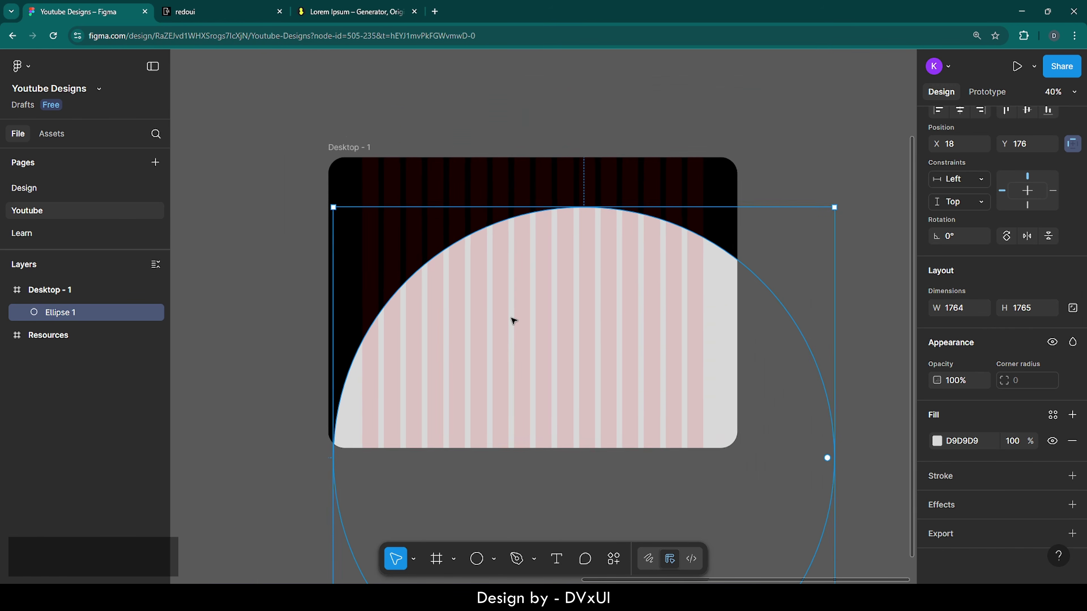
{"action": "scroll", "coordinate": [514, 320], "scroll_direction": "down", "scroll_amount": 2}
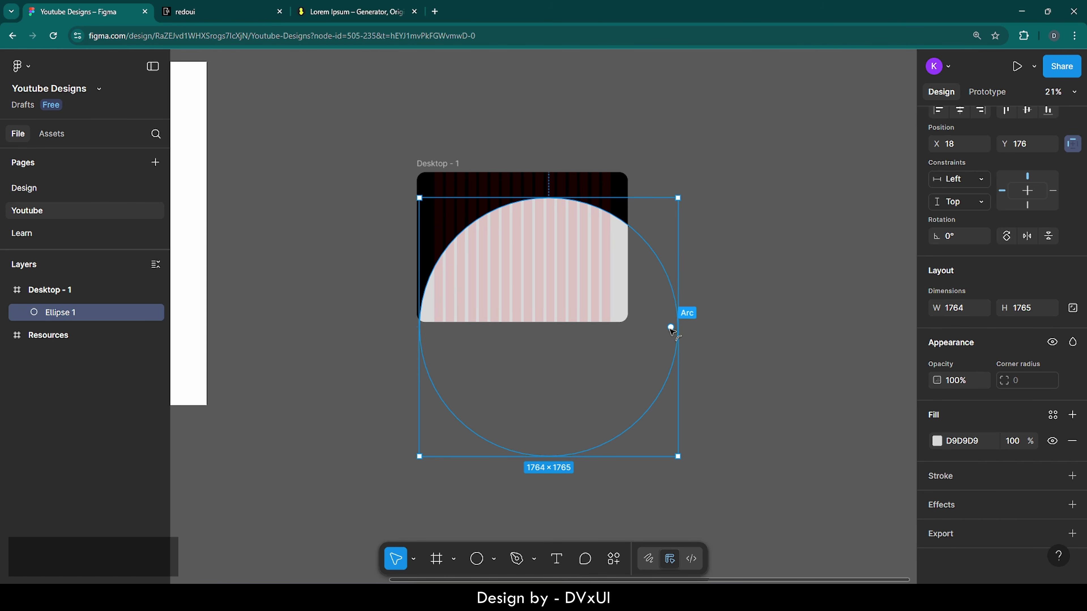
Step: Turn the ellipse into a closed ring with a 56% ratio and 100% sweep, and move it to about X 405, Y 287
{"action": "left_click_drag", "start_coordinate": [670, 328], "coordinate": [642, 252]}
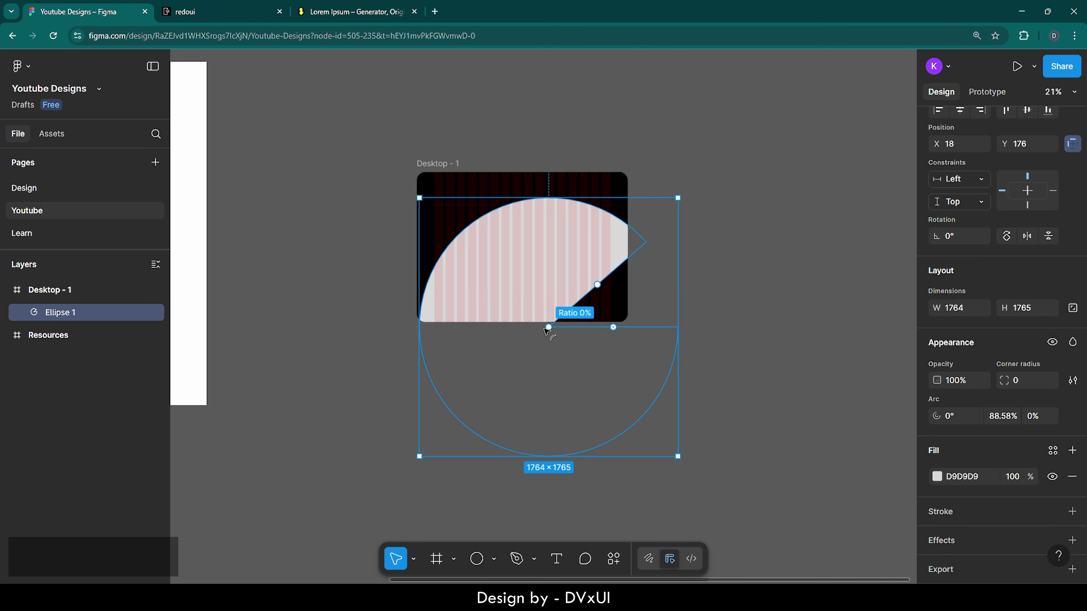
{"action": "left_click_drag", "start_coordinate": [548, 327], "coordinate": [481, 366]}
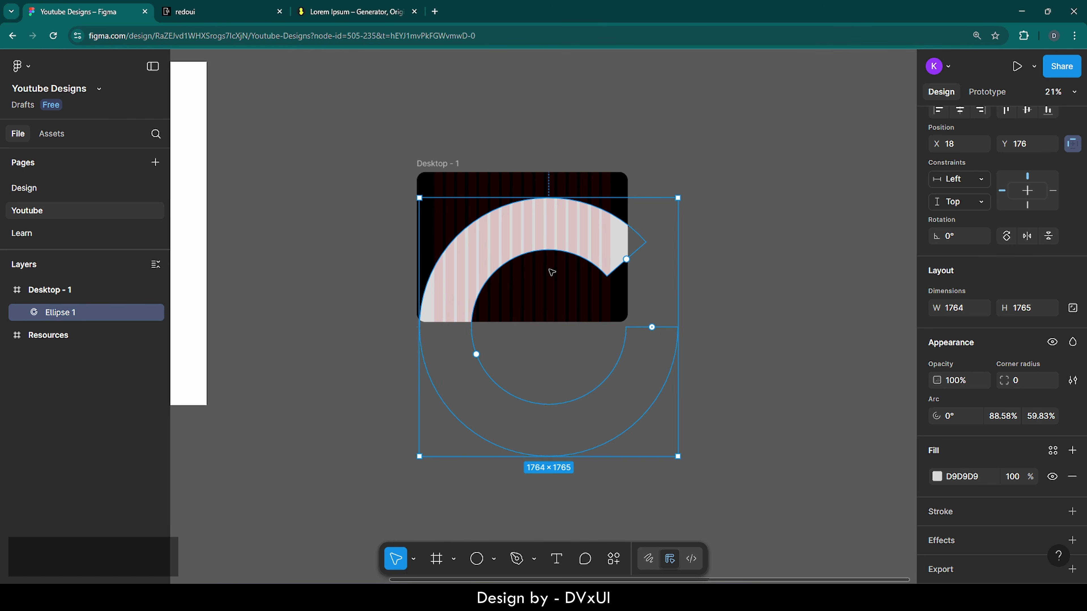
{"action": "left_click", "coordinate": [1033, 417]}
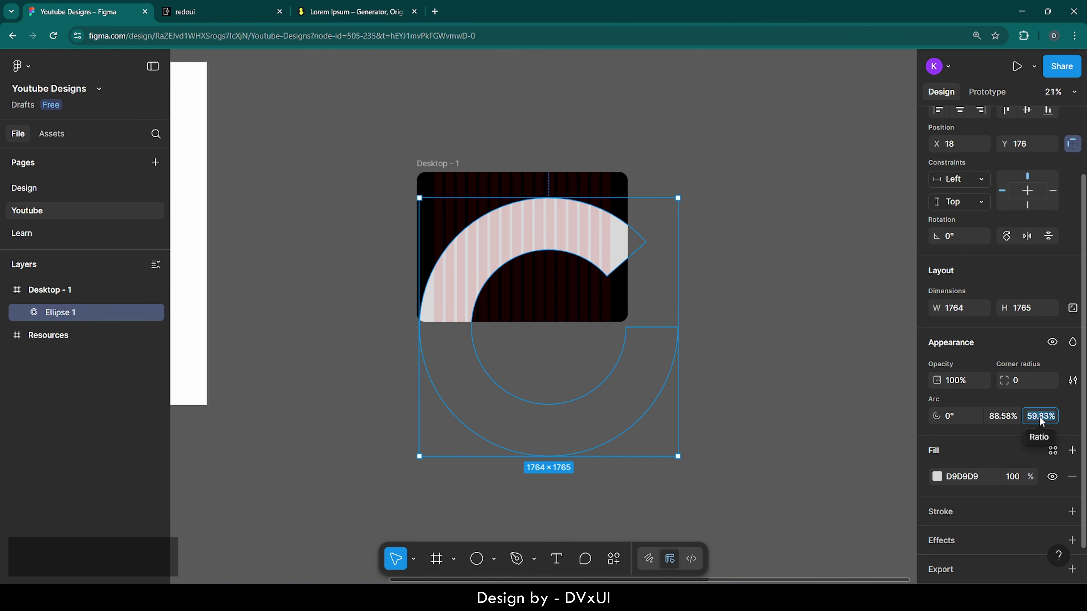
{"action": "type", "text": "56"}
{"action": "key", "text": "Return"}
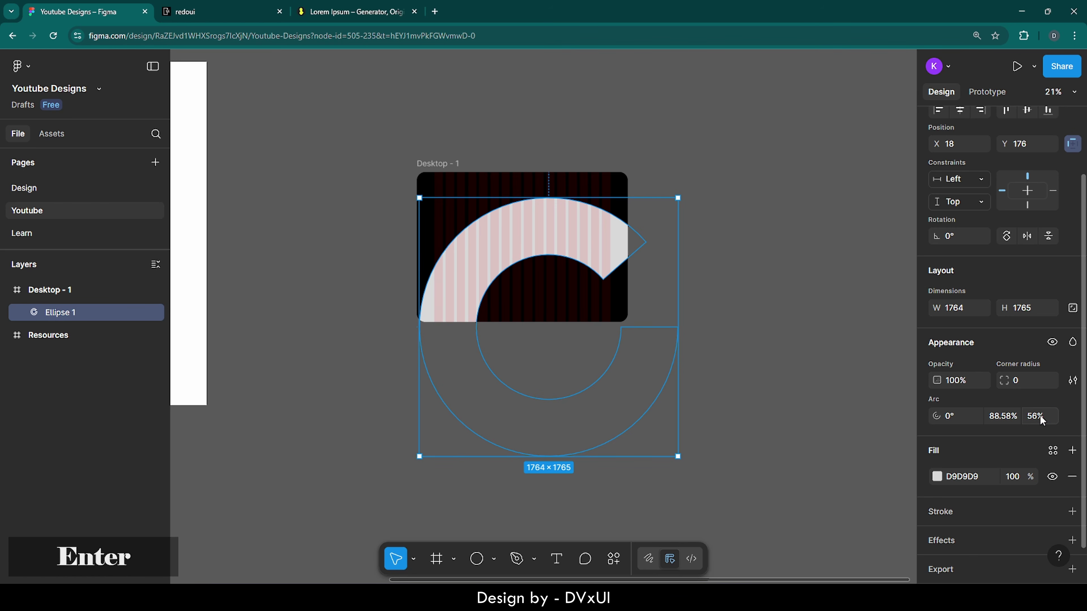
{"action": "mouse_move", "coordinate": [624, 262]}
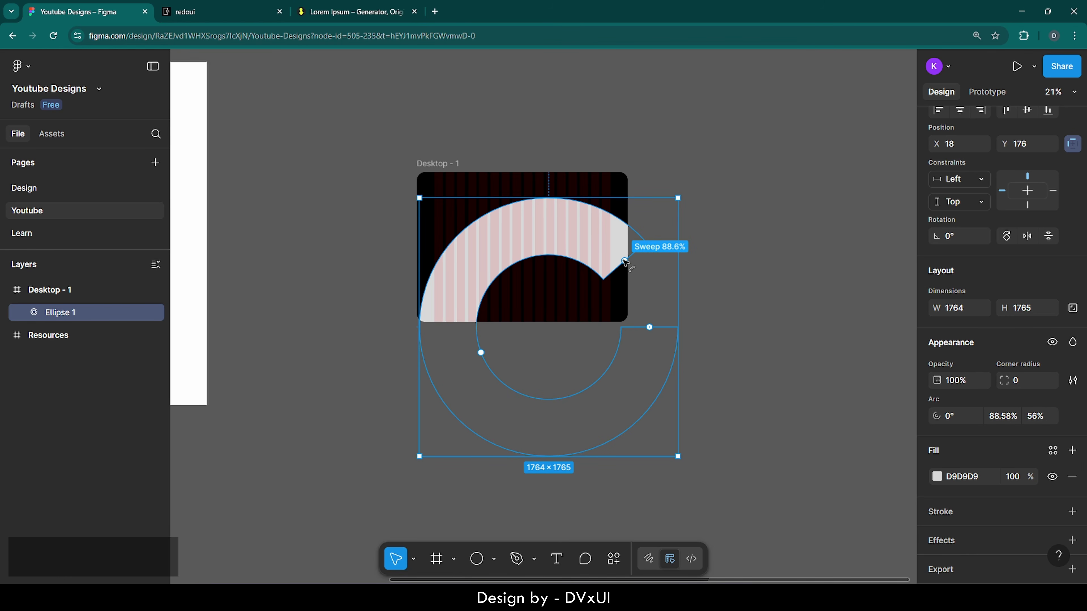
{"action": "left_click_drag", "start_coordinate": [624, 262], "coordinate": [652, 318]}
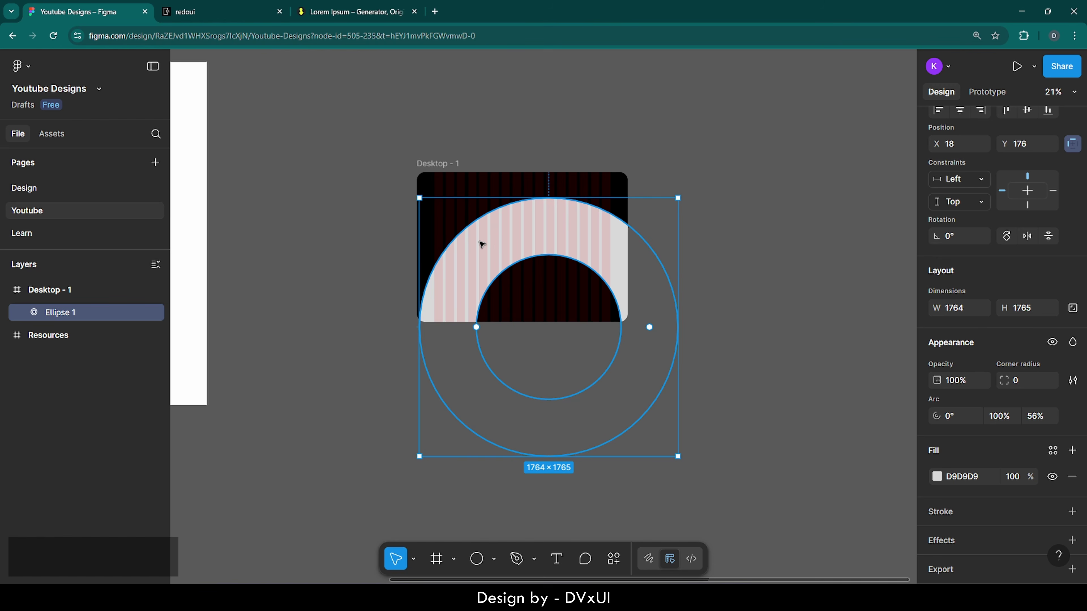
{"action": "left_click_drag", "start_coordinate": [481, 244], "coordinate": [541, 258]}
{"action": "scroll", "coordinate": [541, 259], "scroll_direction": "up", "scroll_amount": 1}
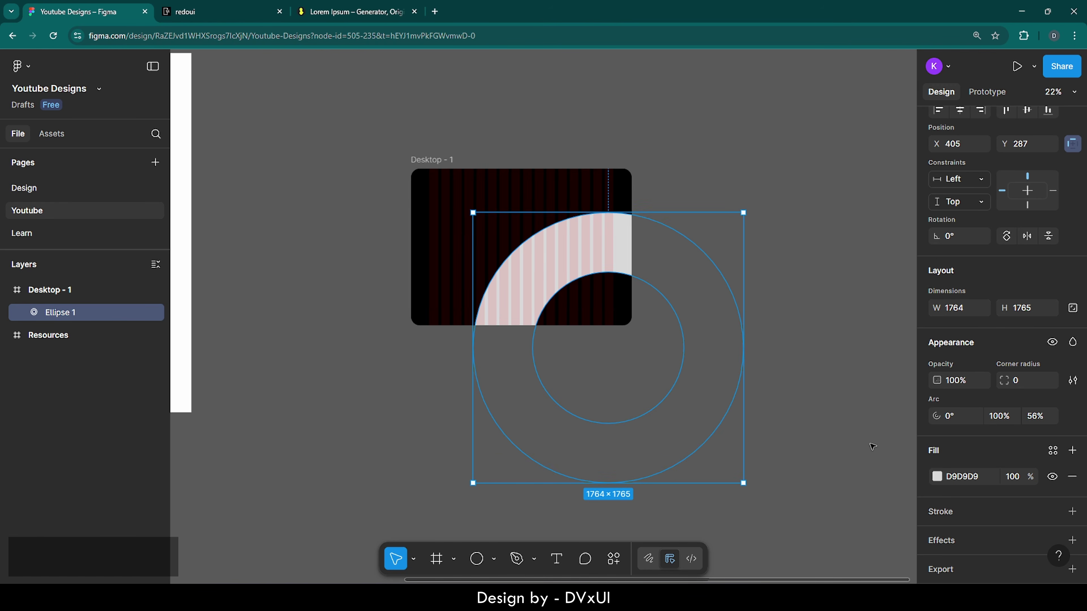
Step: Fill the ring with the orange FC530A sampled from the color swatch in the Resources frame
{"action": "left_click", "coordinate": [936, 478]}
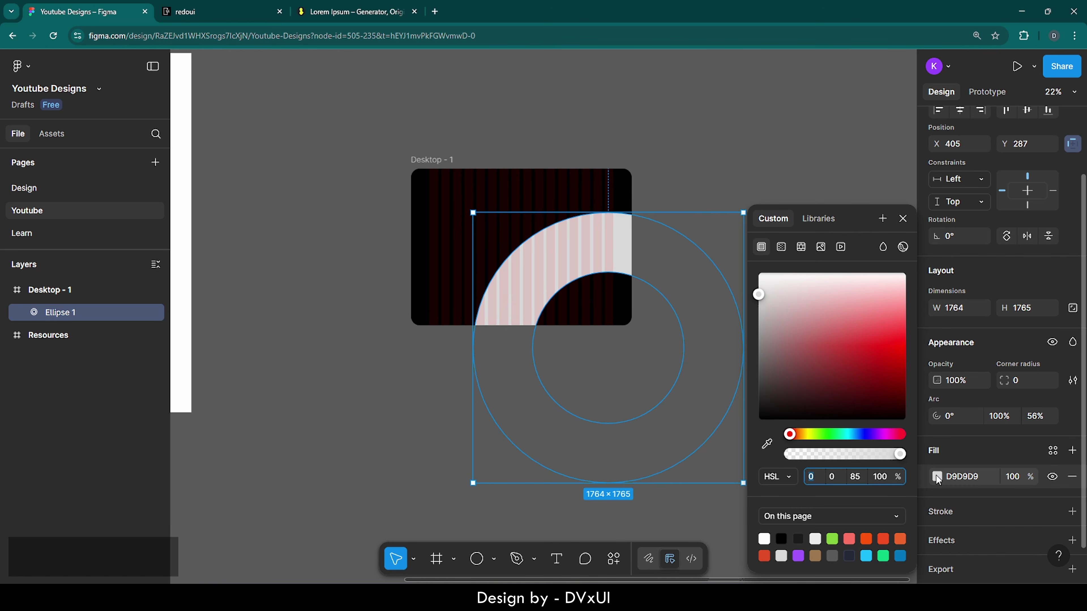
{"action": "left_click", "coordinate": [767, 445]}
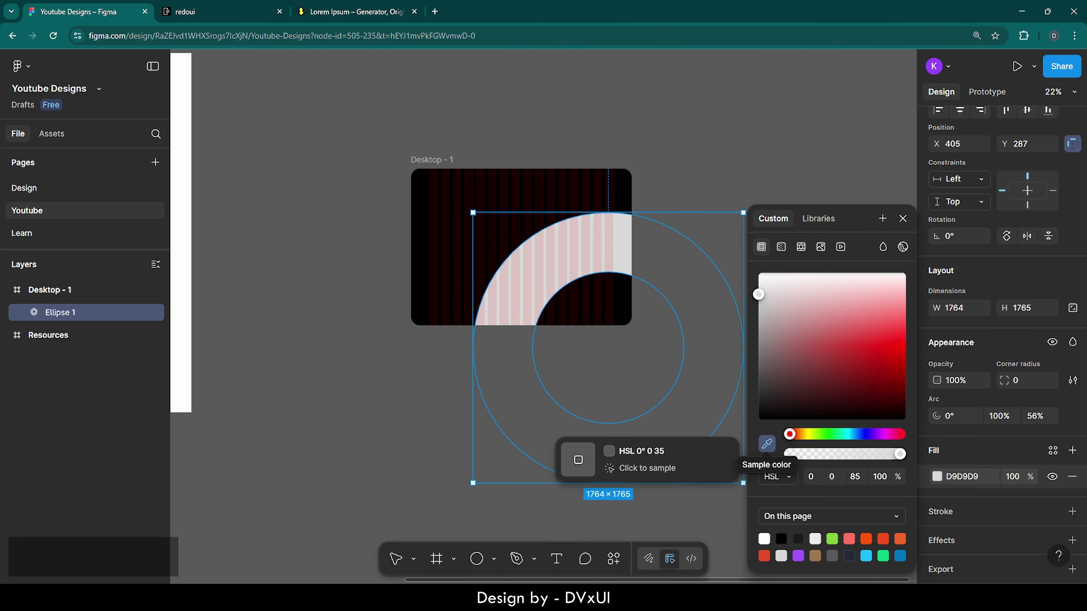
{"action": "scroll", "coordinate": [608, 355], "scroll_direction": "left", "scroll_amount": 3}
{"action": "scroll", "coordinate": [607, 355], "scroll_direction": "left", "scroll_amount": 5}
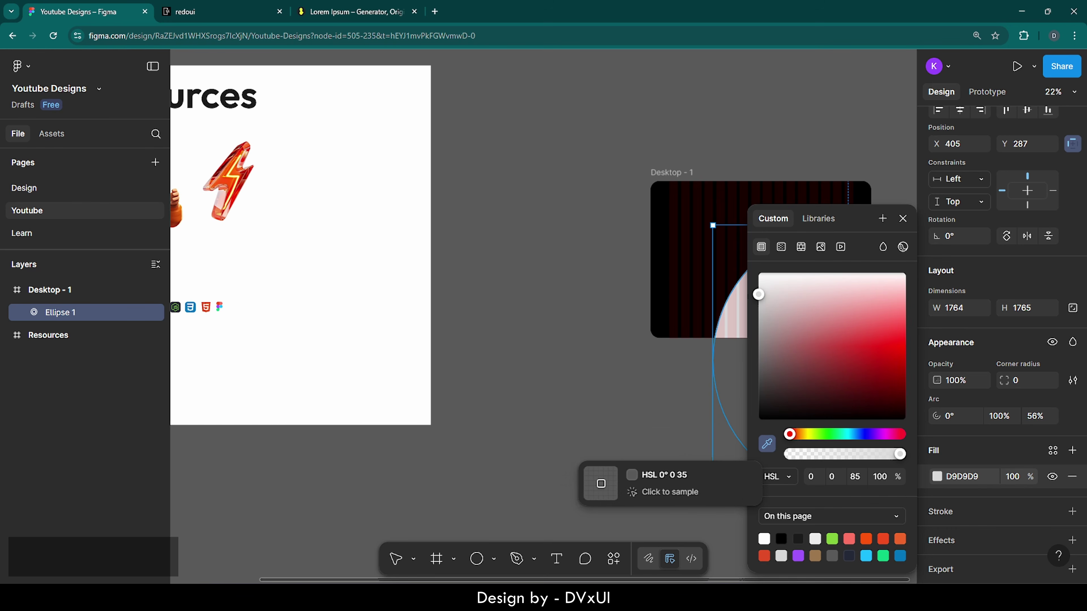
{"action": "scroll", "coordinate": [621, 471], "scroll_direction": "left", "scroll_amount": 4}
{"action": "scroll", "coordinate": [642, 471], "scroll_direction": "left", "scroll_amount": 3}
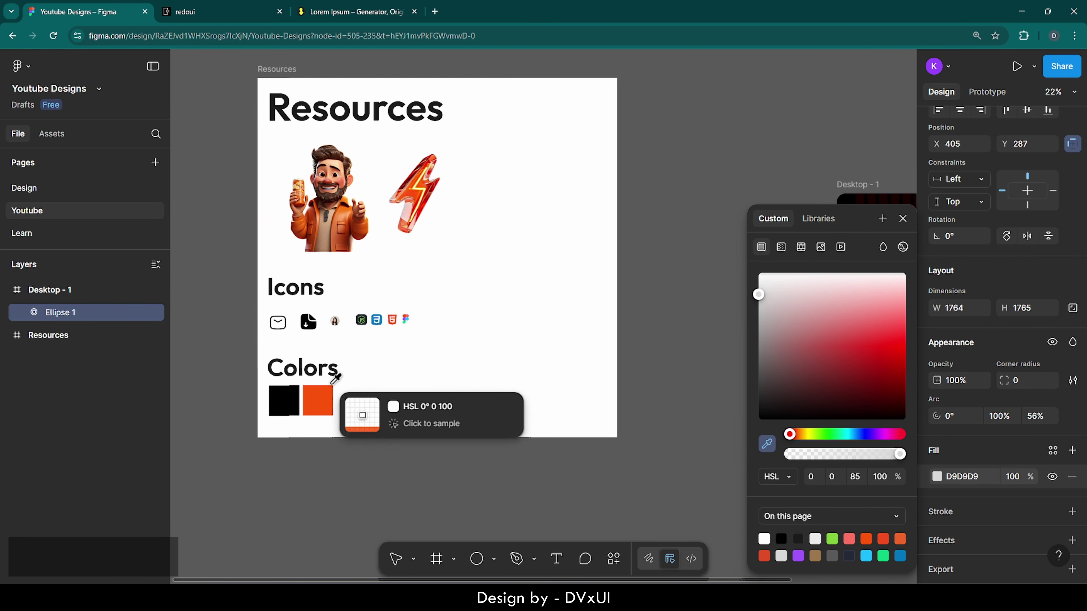
{"action": "left_click", "coordinate": [325, 393]}
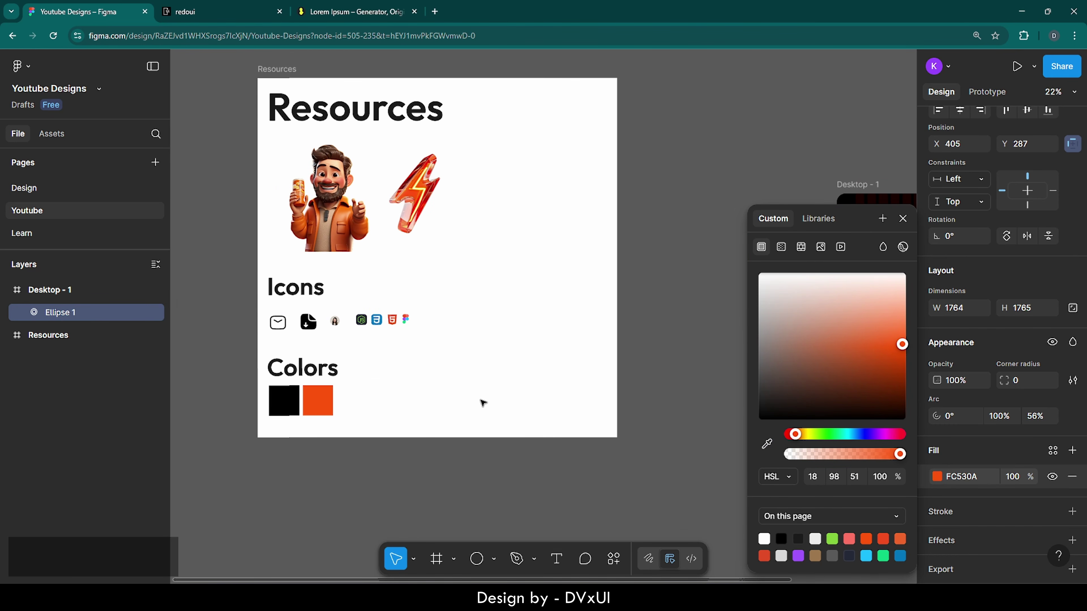
{"action": "scroll", "coordinate": [482, 402], "scroll_direction": "right", "scroll_amount": 10}
{"action": "scroll", "coordinate": [482, 402], "scroll_direction": "right", "scroll_amount": 3}
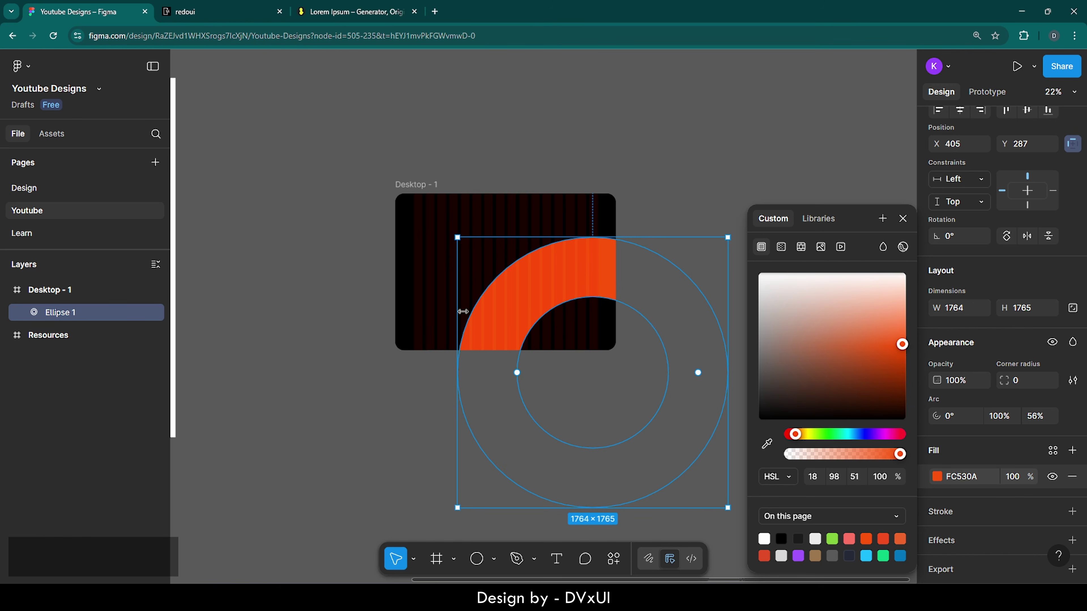
{"action": "scroll", "coordinate": [466, 310], "scroll_direction": "up", "scroll_amount": 5, "text": "ctrl"}
{"action": "scroll", "coordinate": [466, 310], "scroll_direction": "down", "scroll_amount": 2, "text": "ctrl"}
{"action": "scroll", "coordinate": [465, 310], "scroll_direction": "up", "scroll_amount": 3, "text": "ctrl"}
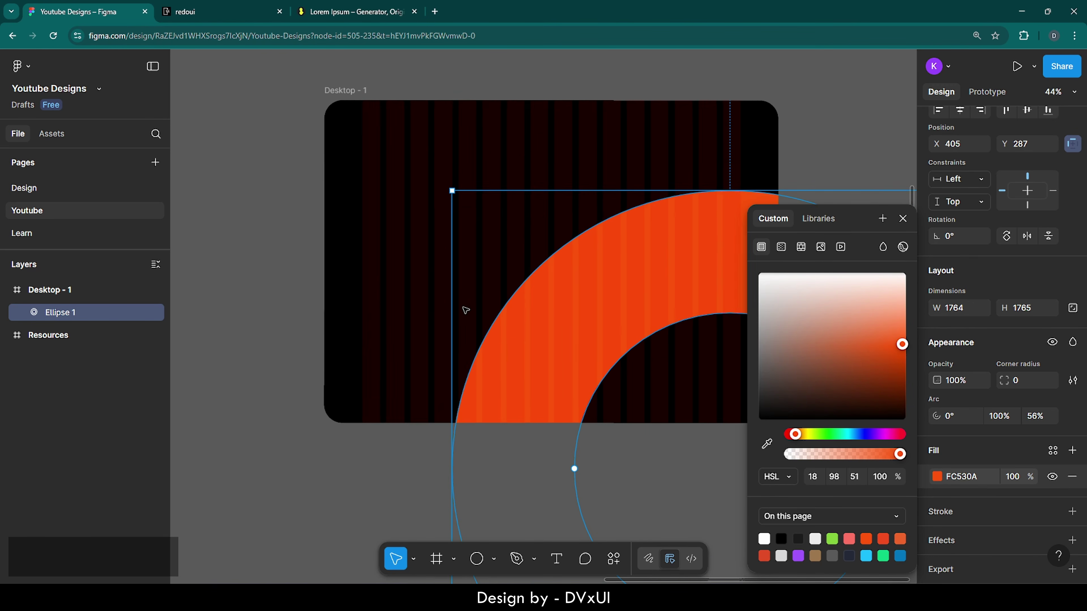
{"action": "scroll", "coordinate": [465, 310], "scroll_direction": "up", "scroll_amount": 1}
{"action": "scroll", "coordinate": [466, 310], "scroll_direction": "right", "scroll_amount": 3}
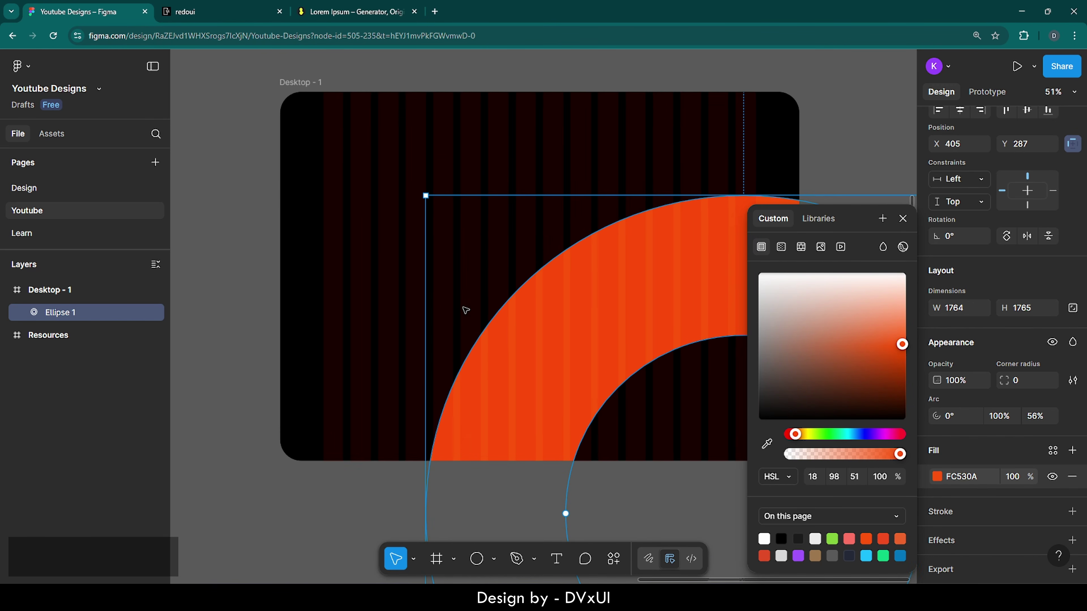
{"action": "left_click", "coordinate": [903, 218]}
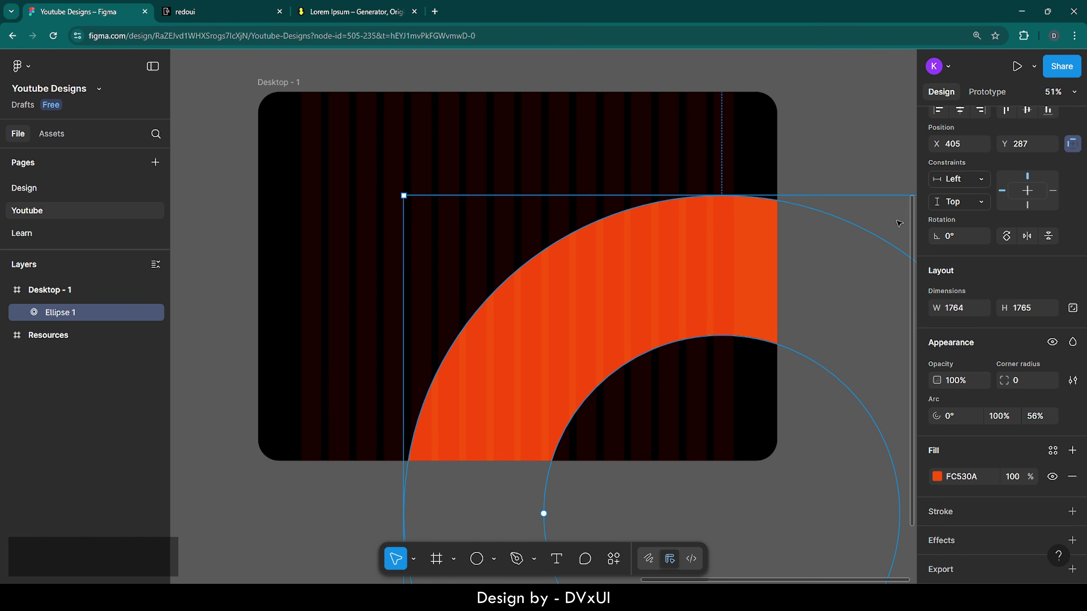
Step: Add a uniform layer blur of 600 to the orange ring
{"action": "scroll", "coordinate": [972, 430], "scroll_direction": "down", "scroll_amount": 1}
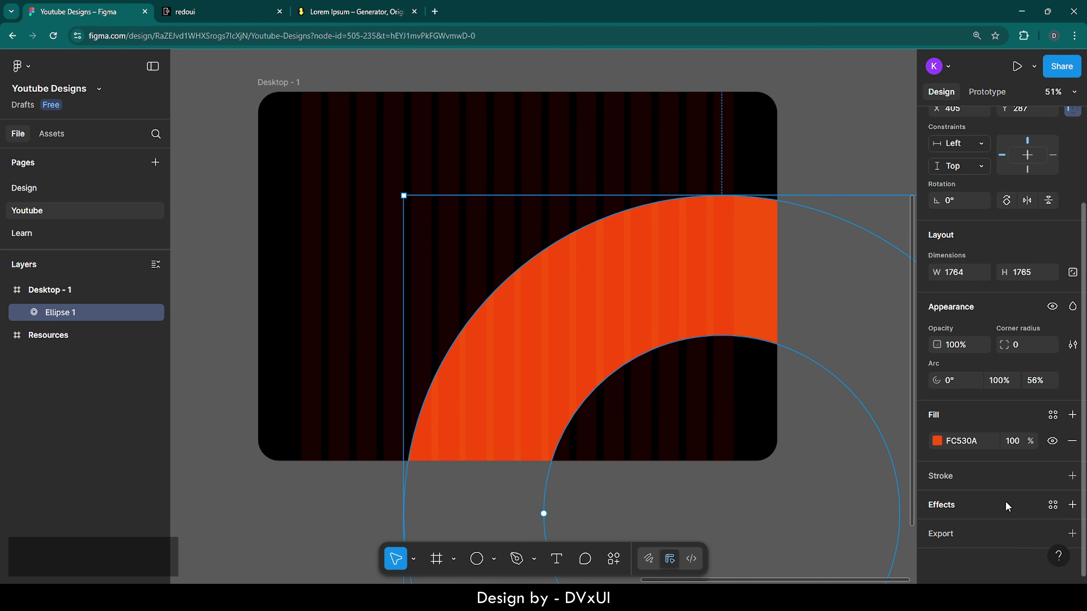
{"action": "left_click", "coordinate": [947, 505]}
{"action": "scroll", "coordinate": [996, 510], "scroll_direction": "down", "scroll_amount": 1}
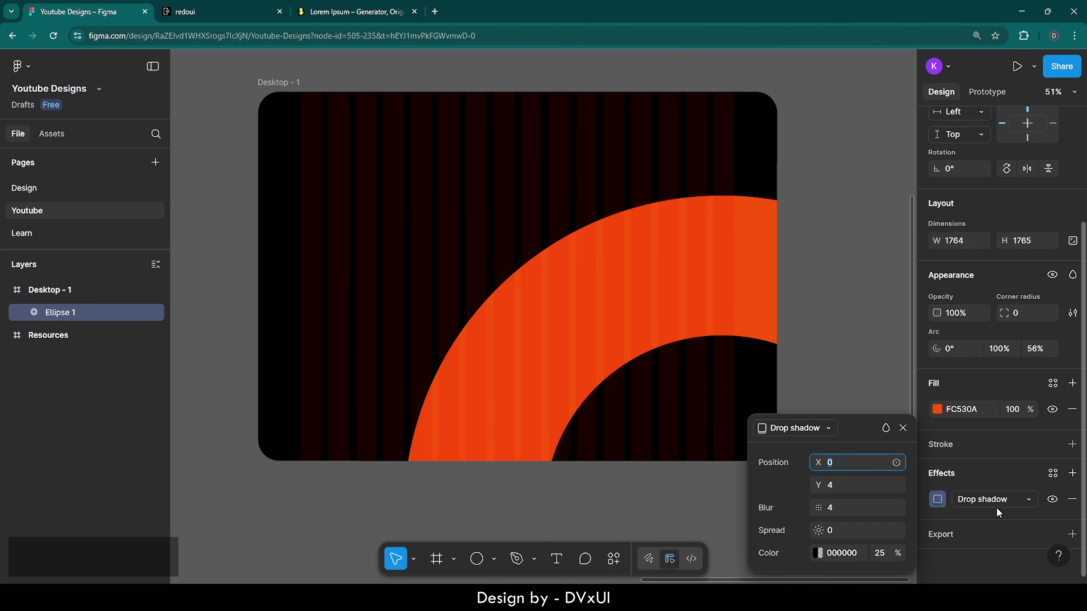
{"action": "left_click", "coordinate": [983, 498]}
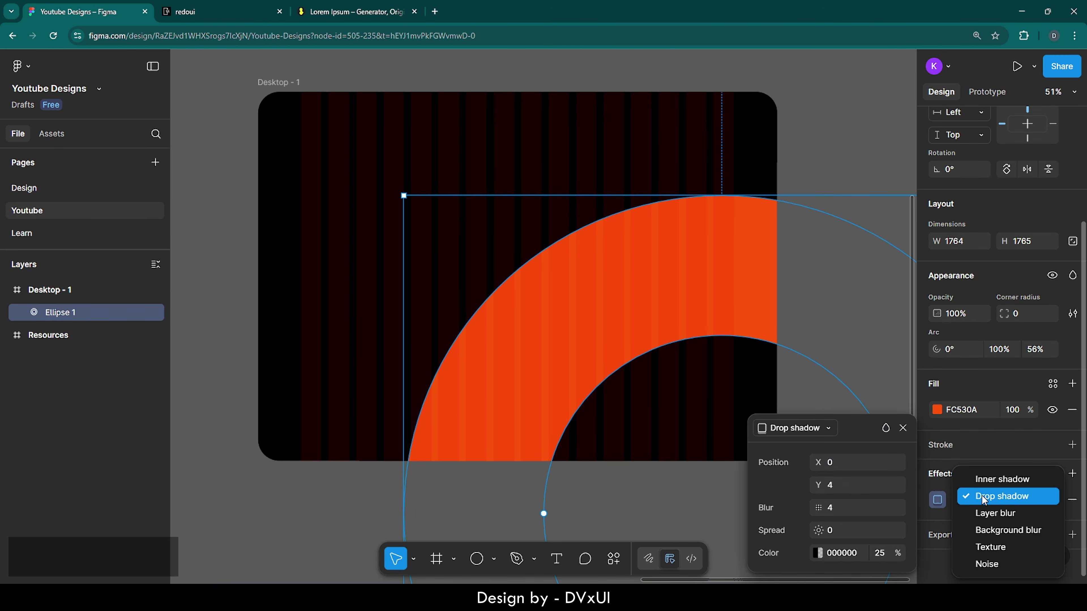
{"action": "left_click", "coordinate": [980, 516]}
{"action": "left_click", "coordinate": [843, 488]}
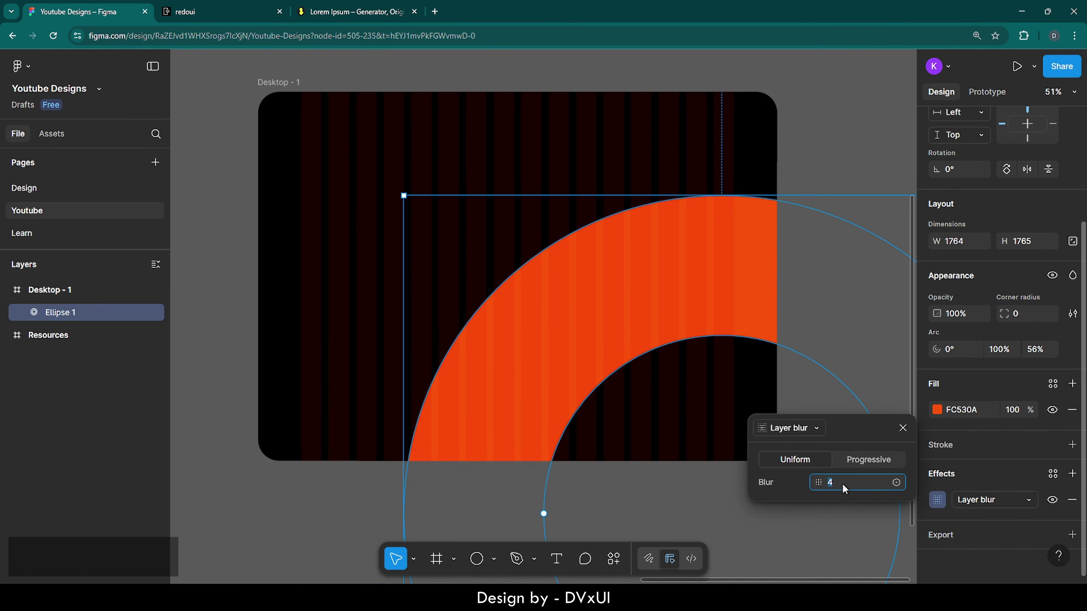
{"action": "key", "text": "shift"}
{"action": "type", "text": "600"}
{"action": "key", "text": "Return"}
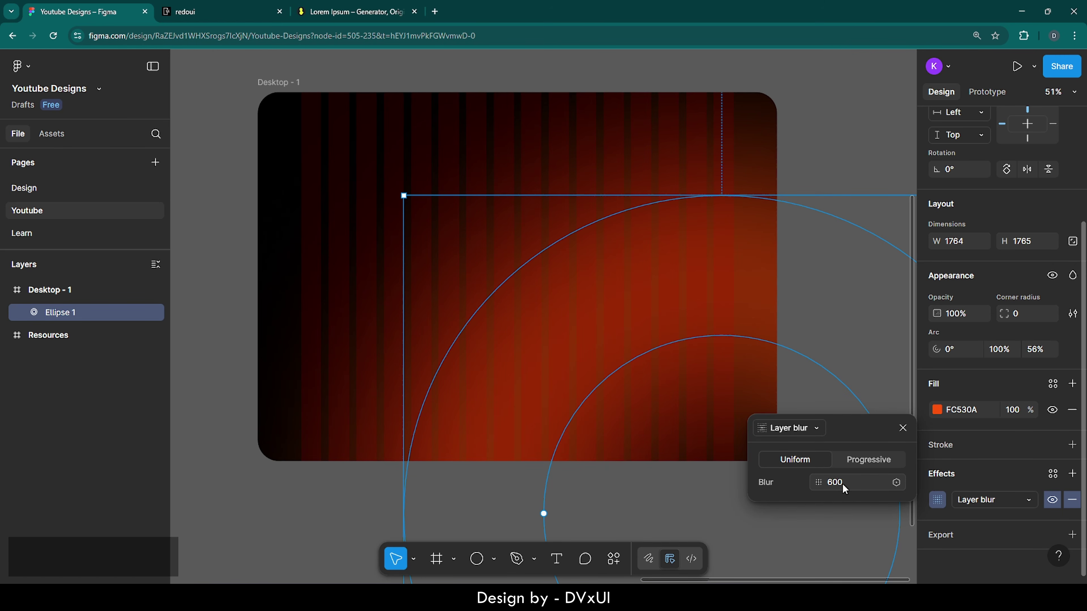
Step: Set the blurred ring's fill opacity to 70% and lock its layer
{"action": "left_click", "coordinate": [1015, 414]}
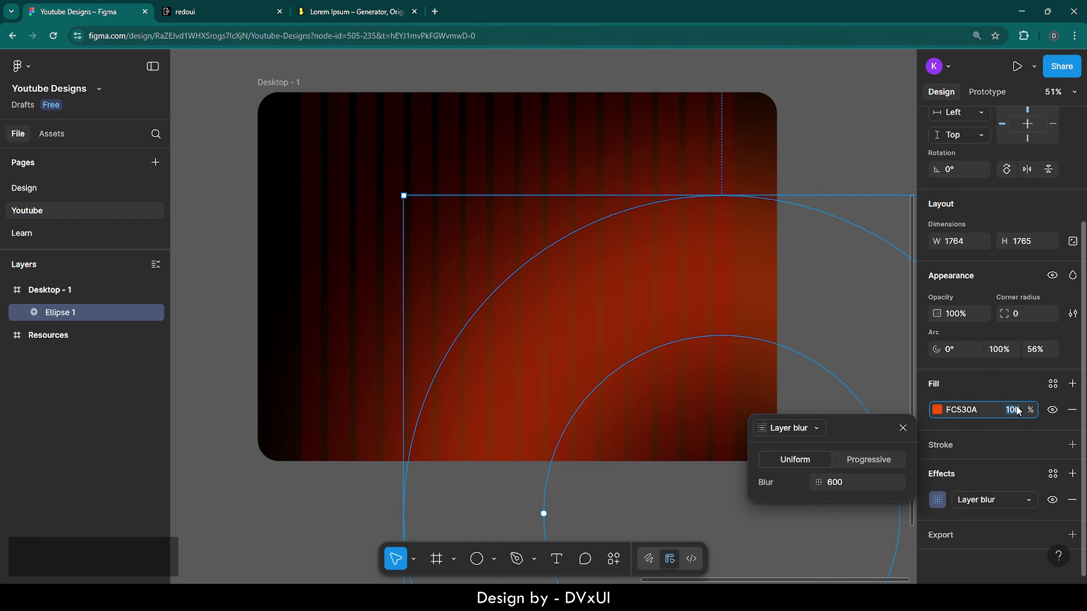
{"action": "key", "text": "BackSpace"}
{"action": "type", "text": "70"}
{"action": "key", "text": "Return"}
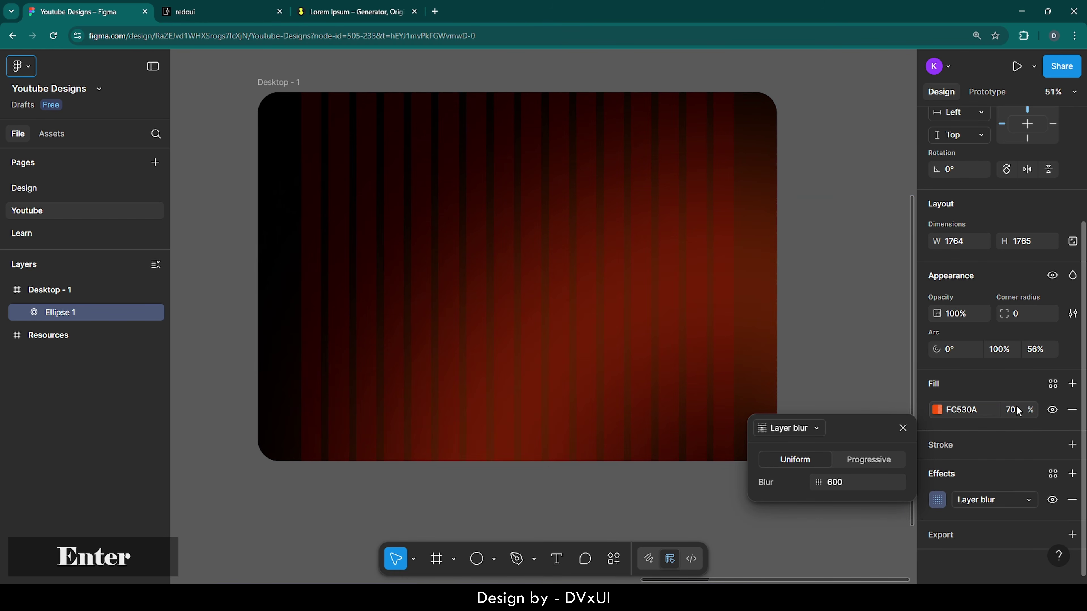
{"action": "left_click", "coordinate": [860, 147]}
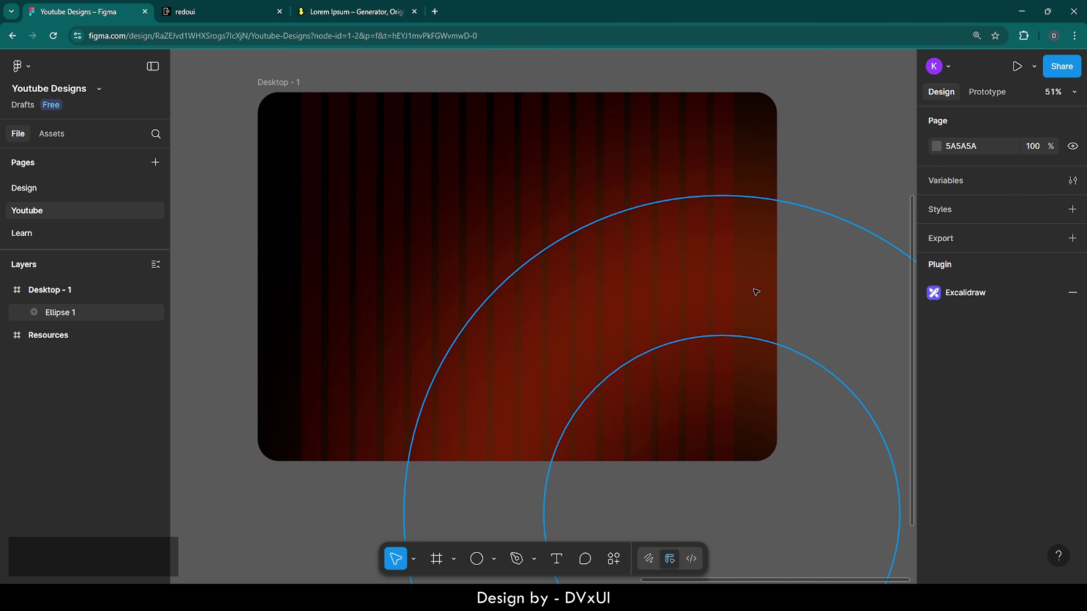
{"action": "left_click", "coordinate": [584, 316]}
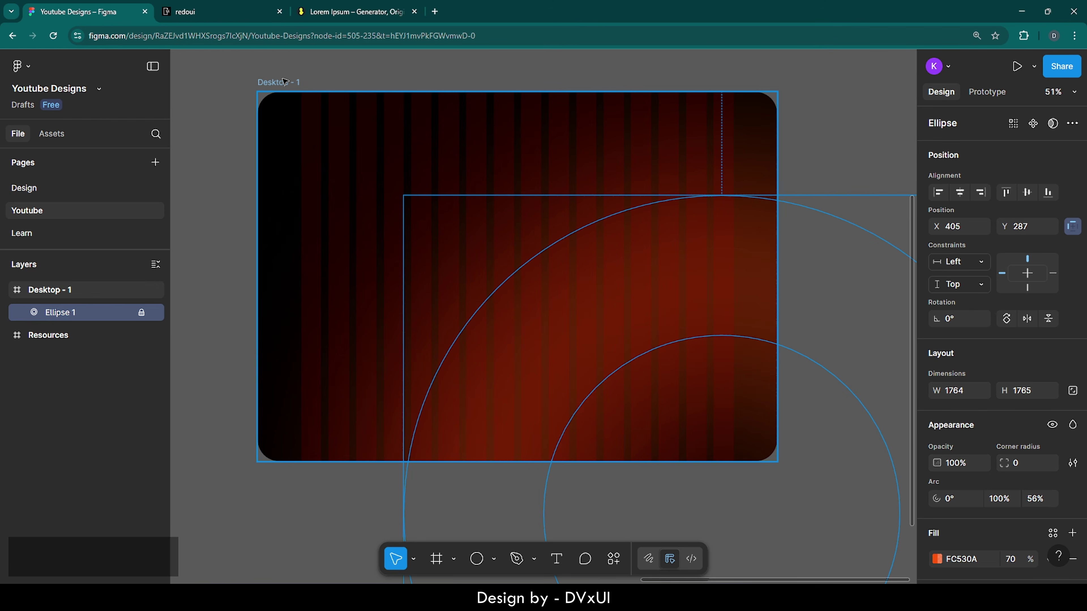
Step: Toggle the desktop frame's column guide off and back on, and shift the frame slightly on the canvas
{"action": "left_click", "coordinate": [158, 291]}
{"action": "scroll", "coordinate": [1035, 531], "scroll_direction": "down", "scroll_amount": 6}
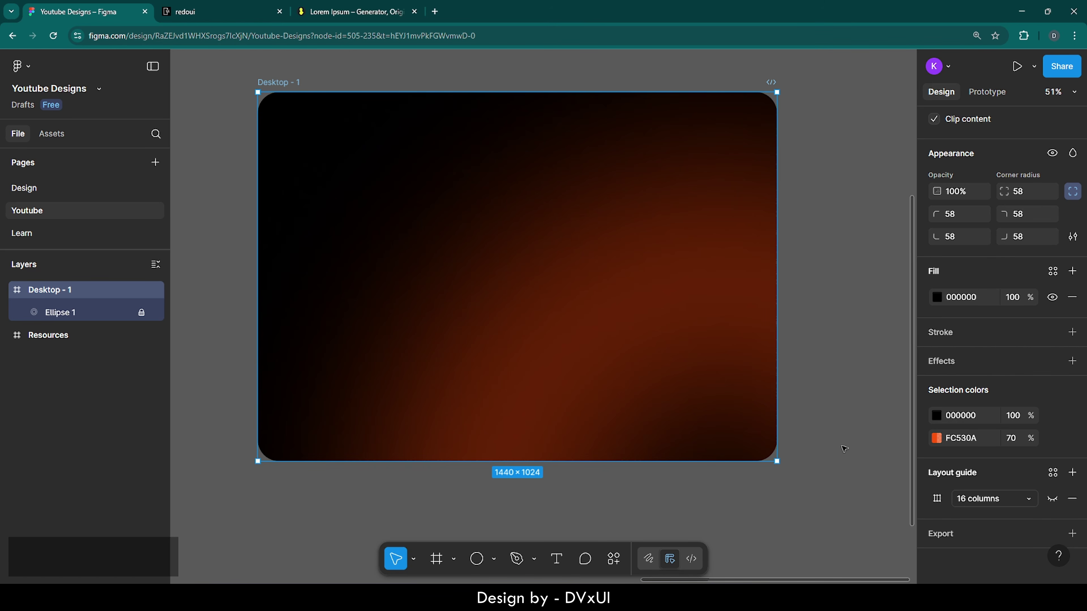
{"action": "left_click", "coordinate": [1053, 498]}
{"action": "left_click_drag", "start_coordinate": [287, 84], "coordinate": [314, 99]}
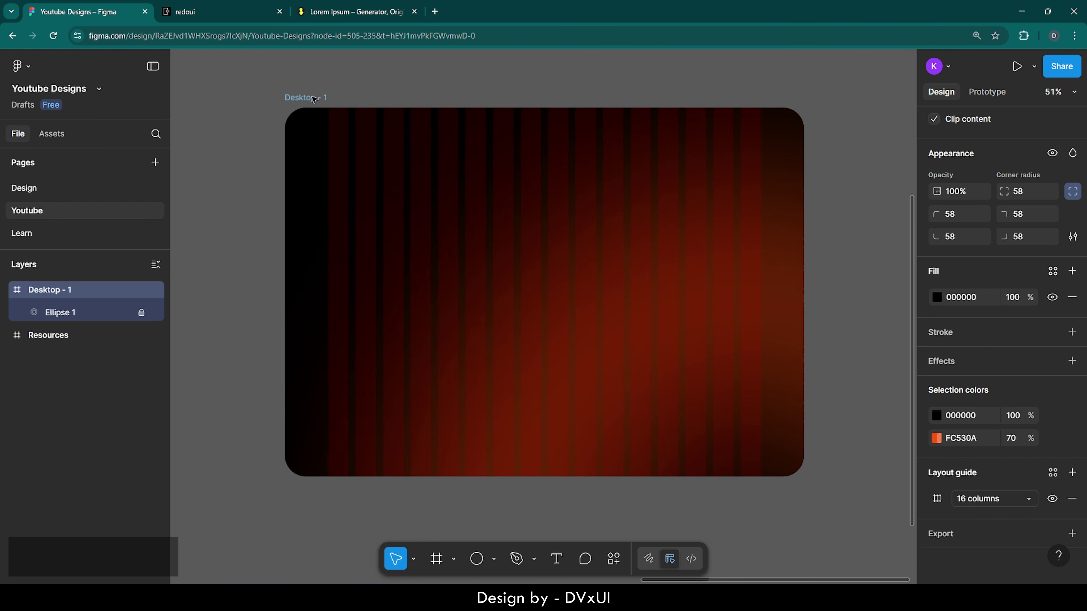
{"action": "left_click", "coordinate": [405, 88]}
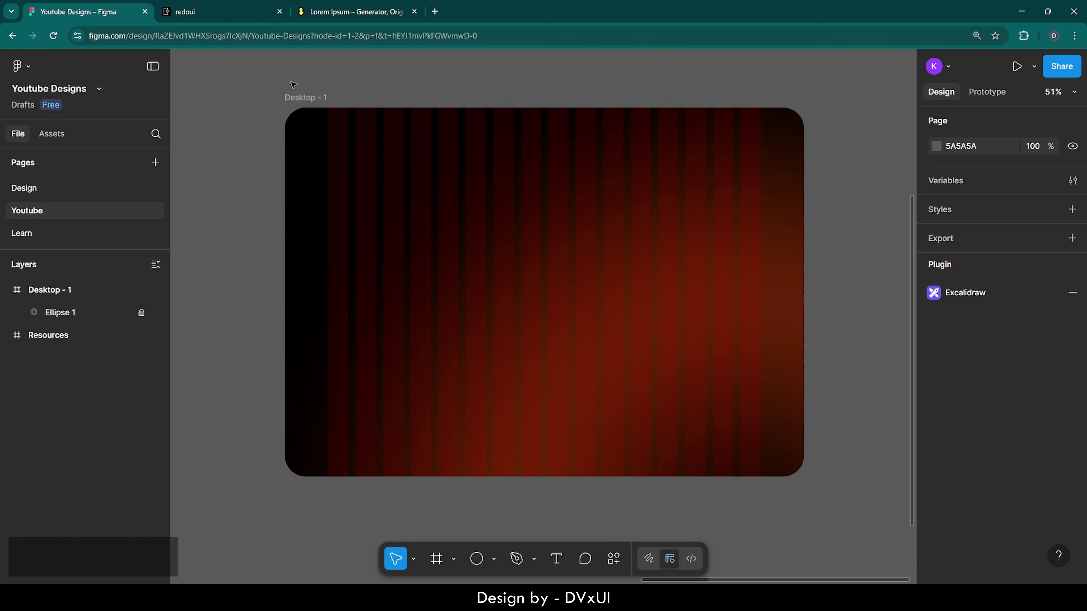
Step: Add a lowercase first name as logo text at the frame's first column and set its font size to 32
{"action": "scroll", "coordinate": [294, 84], "scroll_direction": "up", "scroll_amount": 5}
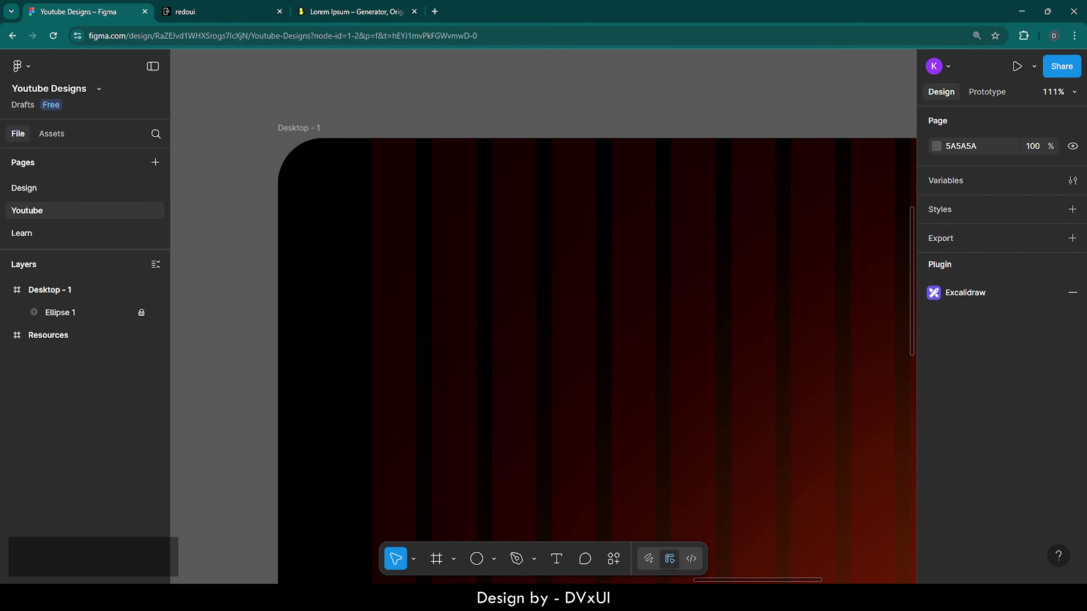
{"action": "key", "text": "t"}
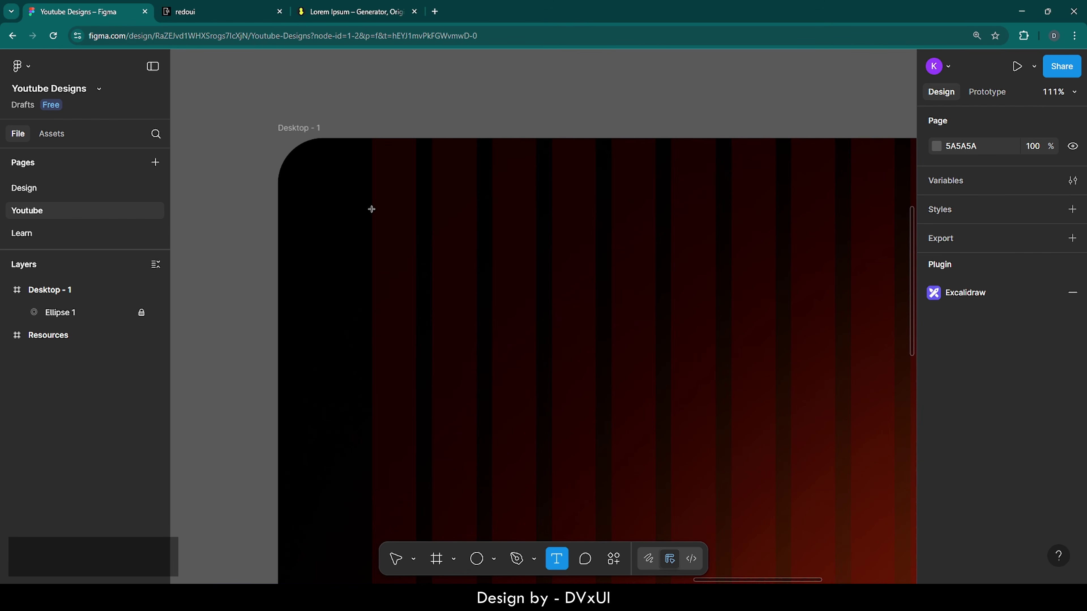
{"action": "left_click", "coordinate": [371, 209]}
{"action": "type", "text": "noah"}
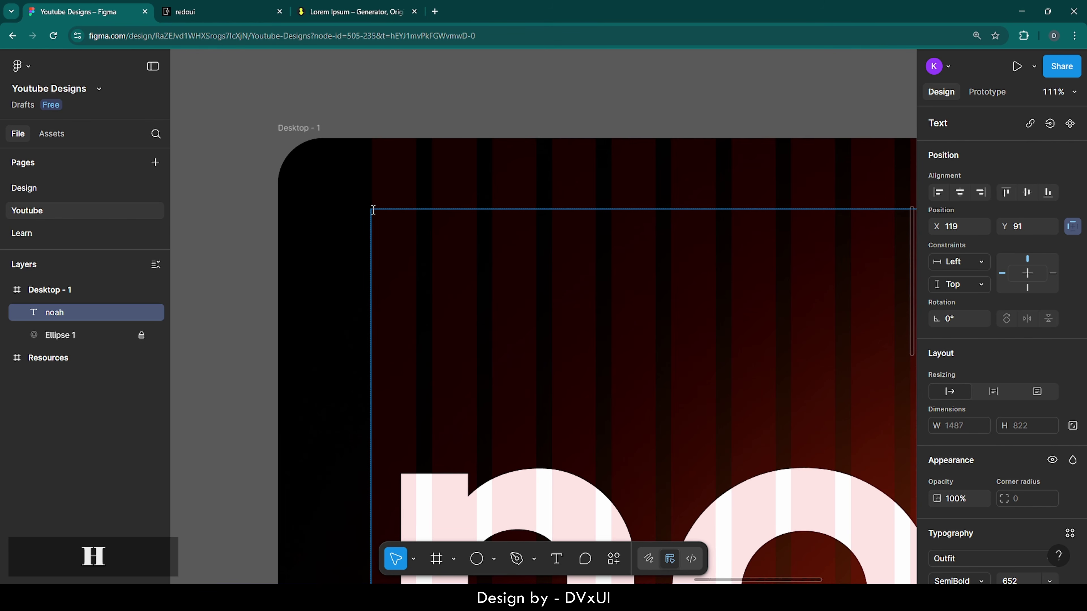
{"action": "key", "text": "ctrl"}
{"action": "key", "text": "ctrl+a"}
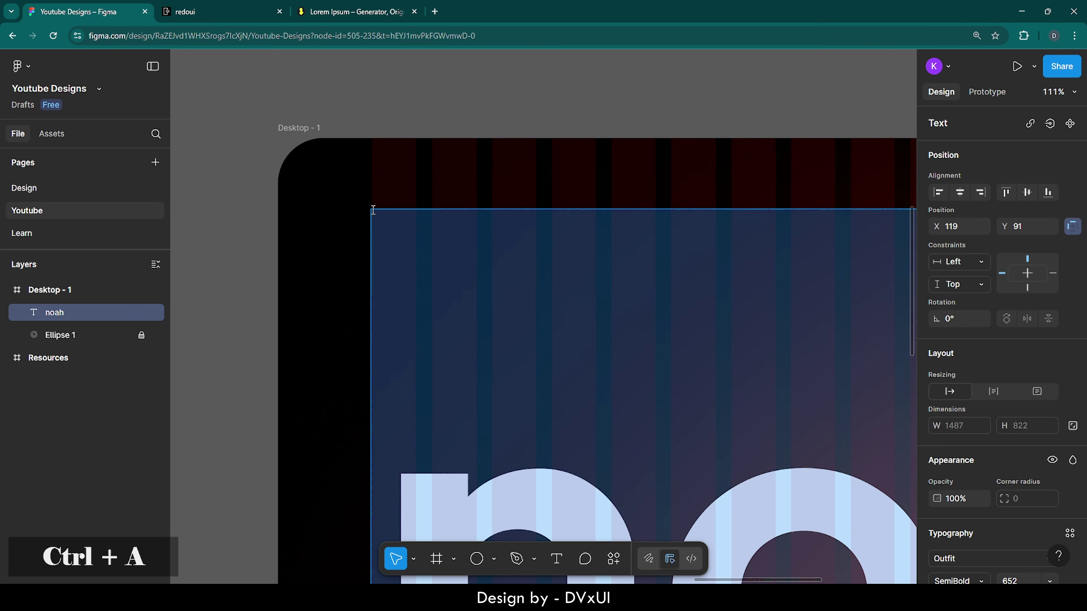
{"action": "scroll", "coordinate": [1005, 471], "scroll_direction": "down", "scroll_amount": 4}
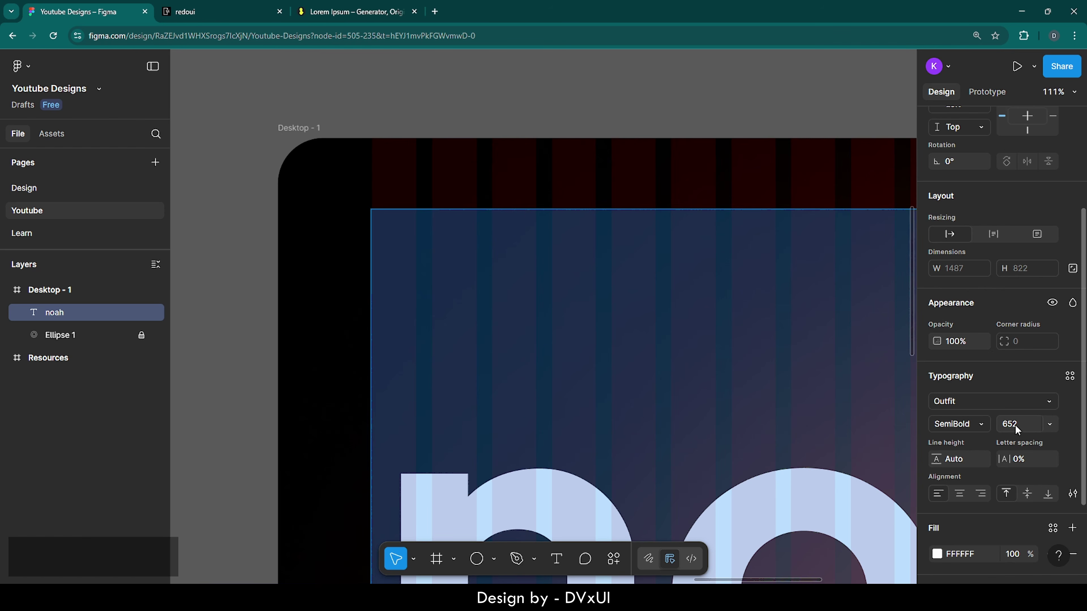
{"action": "key", "text": "BackSpace"}
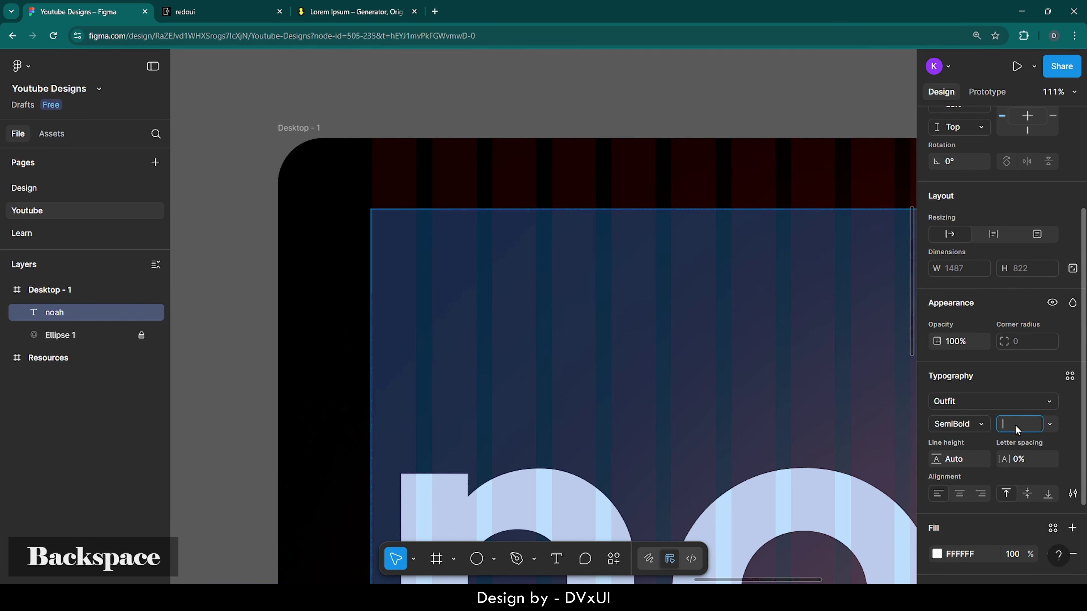
{"action": "type", "text": "32"}
{"action": "key", "text": "Return"}
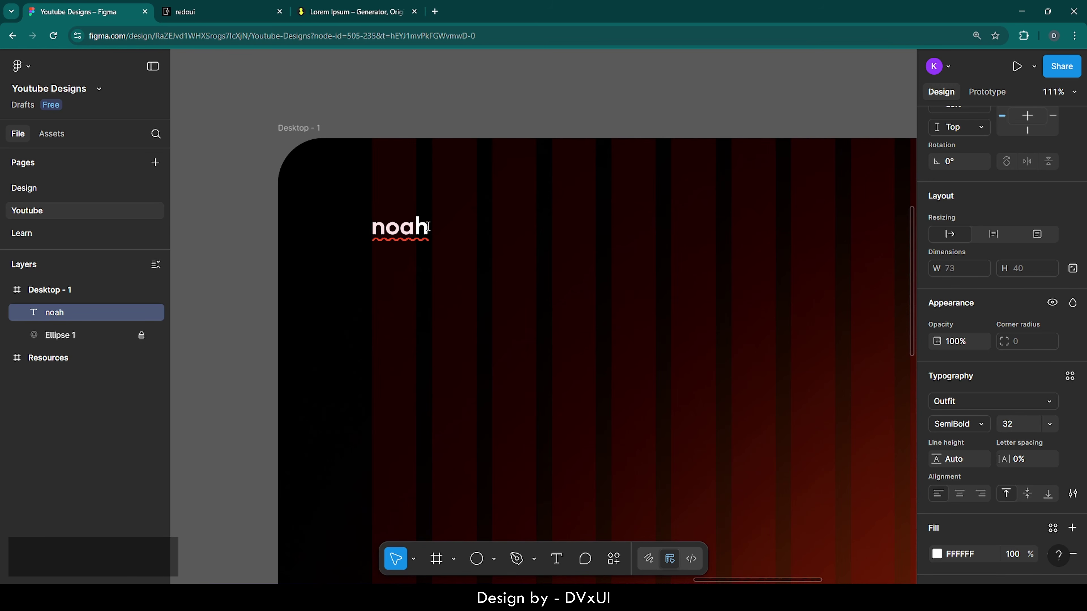
Step: Append a period to the logo text and move it up to X 120, Y 55
{"action": "type", "text": "."}
{"action": "key", "text": "Escape"}
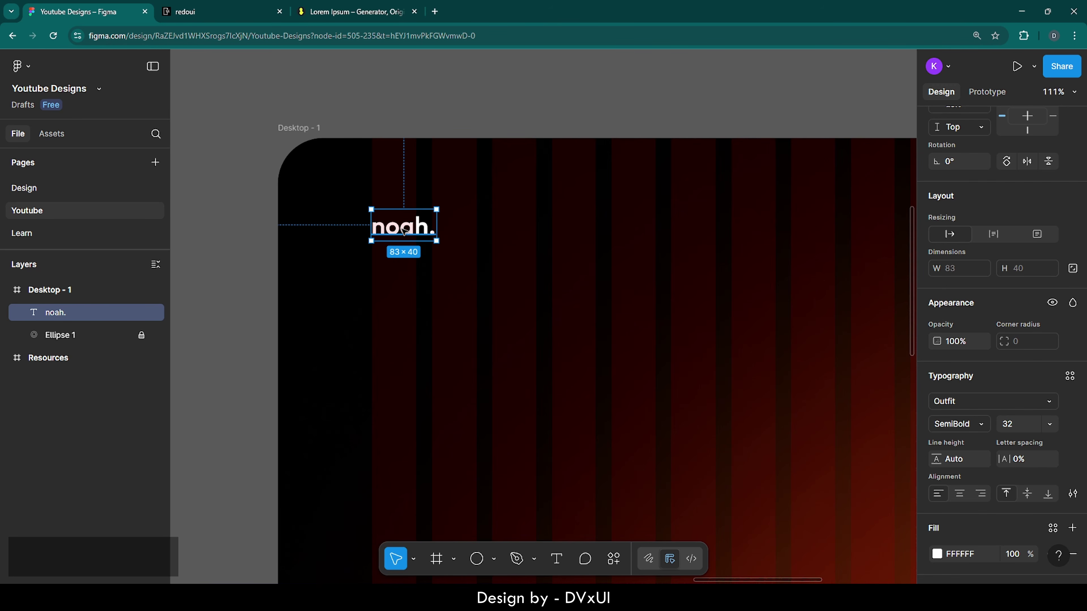
{"action": "left_click_drag", "start_coordinate": [404, 231], "coordinate": [407, 203]}
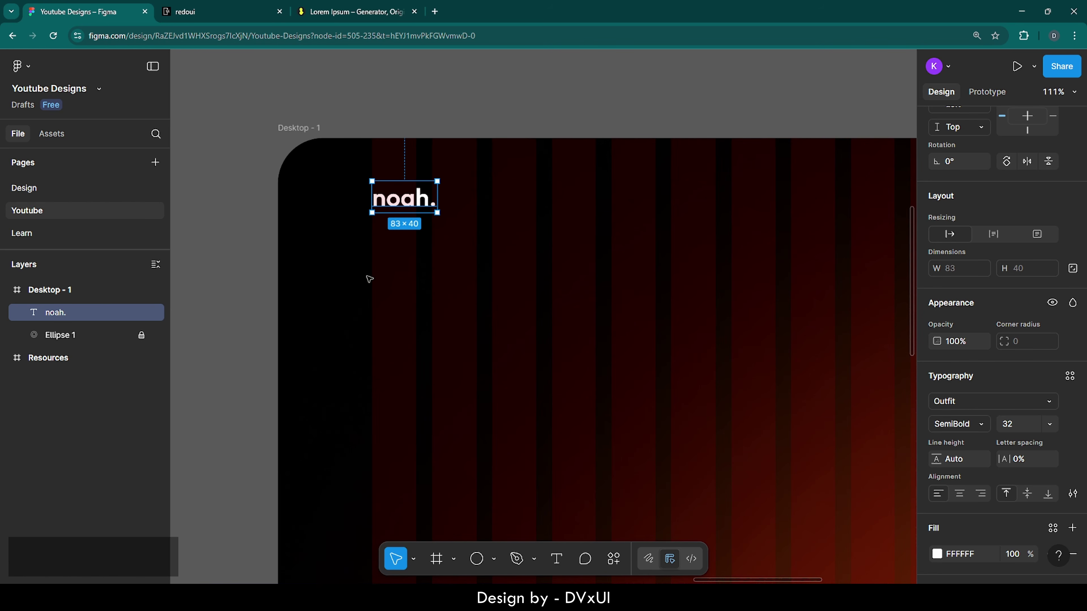
{"action": "scroll", "coordinate": [369, 278], "scroll_direction": "down", "scroll_amount": 5}
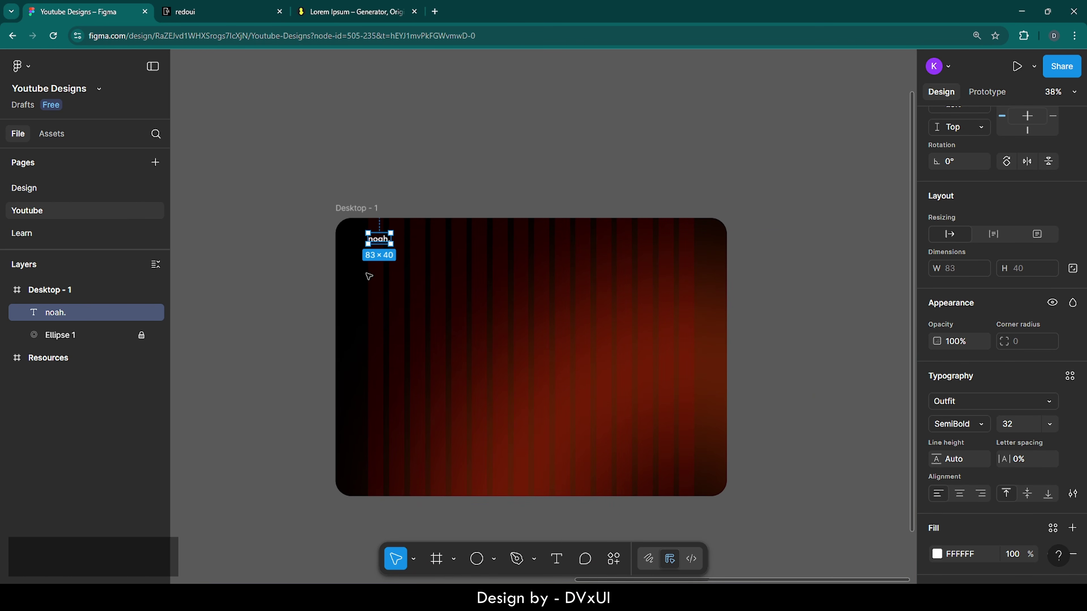
{"action": "left_click", "coordinate": [440, 277]}
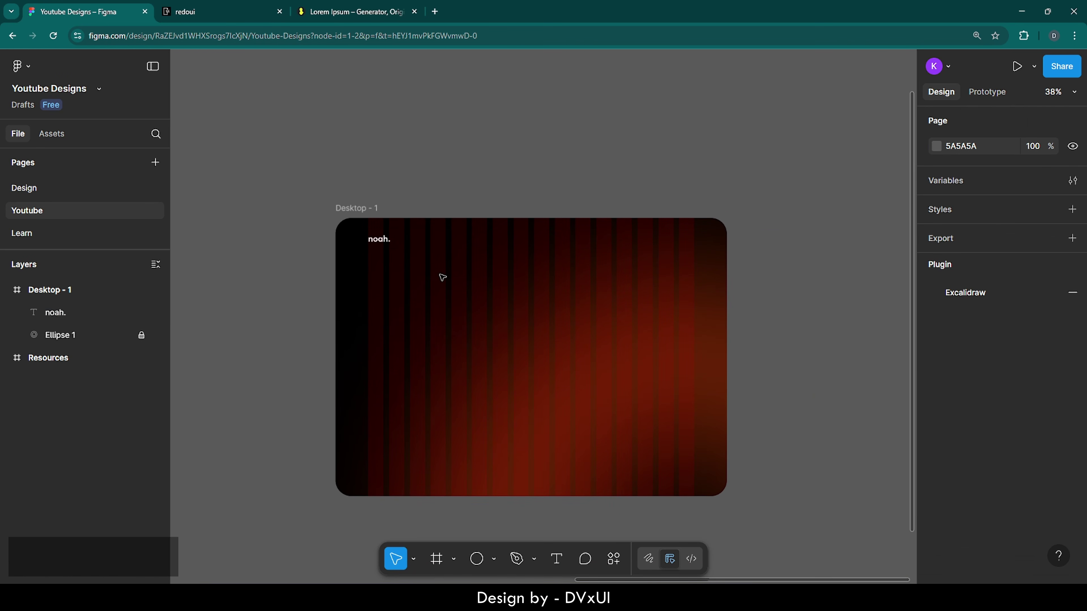
Step: Change the logo text's font weight to Medium
{"action": "left_click", "coordinate": [376, 241]}
{"action": "scroll", "coordinate": [957, 464], "scroll_direction": "down", "scroll_amount": 4}
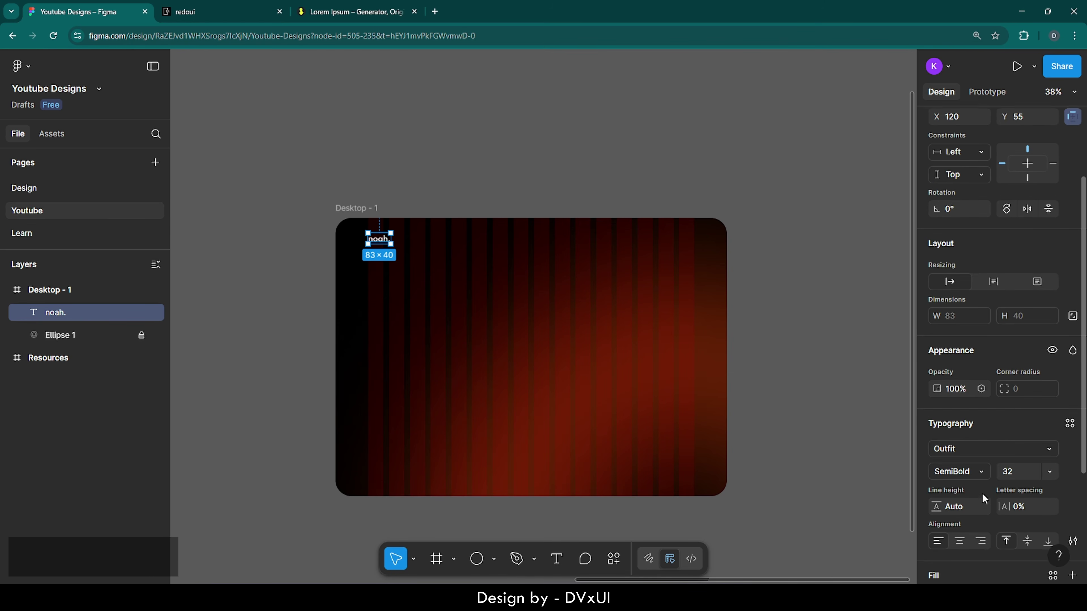
{"action": "left_click", "coordinate": [957, 464]}
{"action": "left_click", "coordinate": [957, 437]}
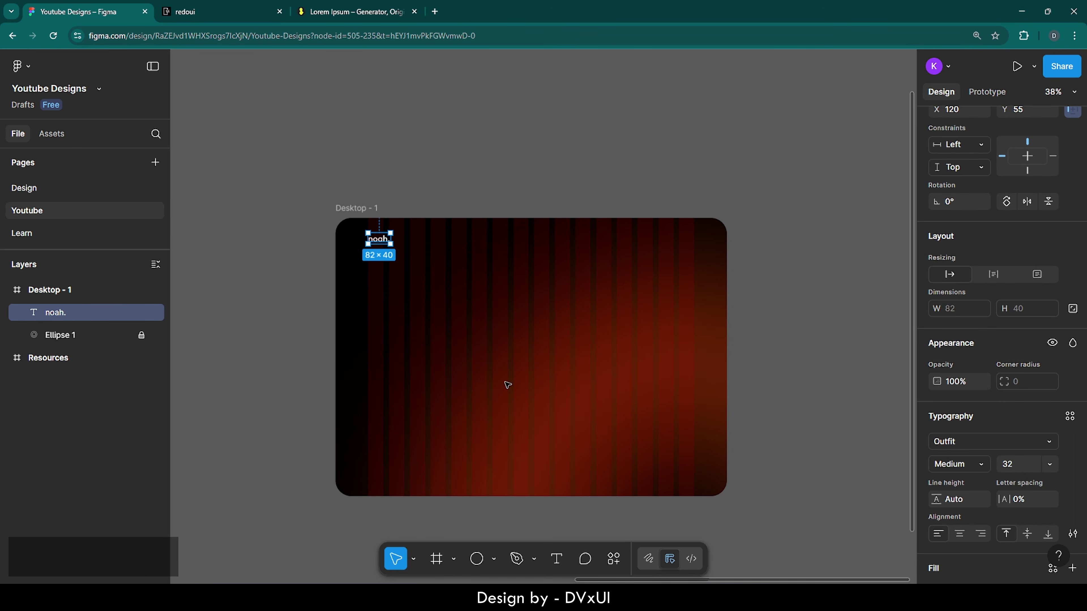
{"action": "scroll", "coordinate": [407, 361], "scroll_direction": "up", "scroll_amount": 5}
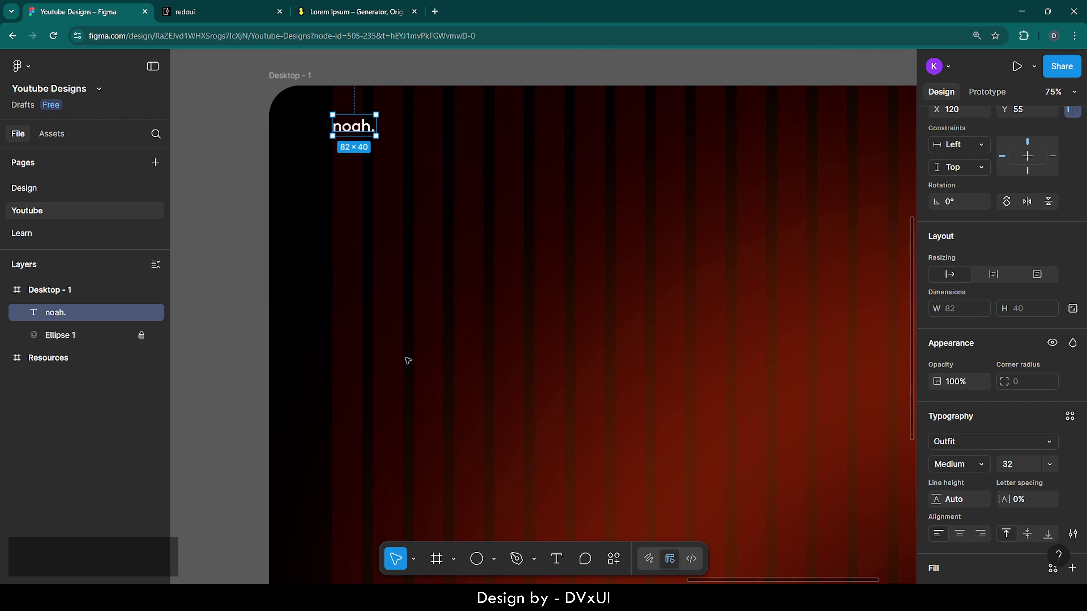
Step: Add a Home text label at about X 882, Y 118 in the desktop frame's header area
{"action": "scroll", "coordinate": [407, 360], "scroll_direction": "up", "scroll_amount": 2}
{"action": "scroll", "coordinate": [476, 356], "scroll_direction": "right", "scroll_amount": 3}
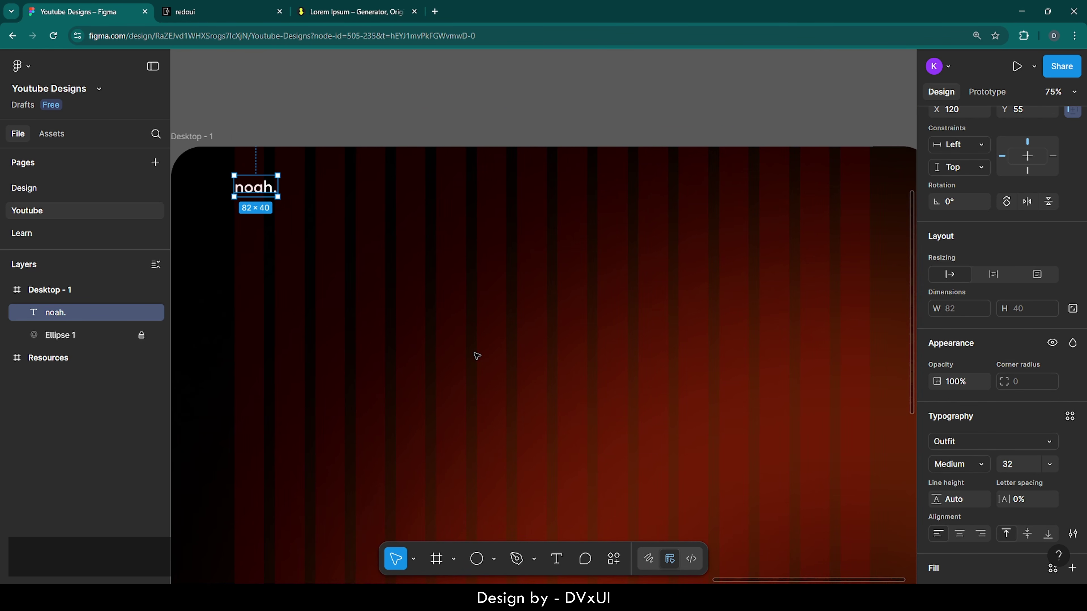
{"action": "scroll", "coordinate": [476, 356], "scroll_direction": "down", "scroll_amount": 3}
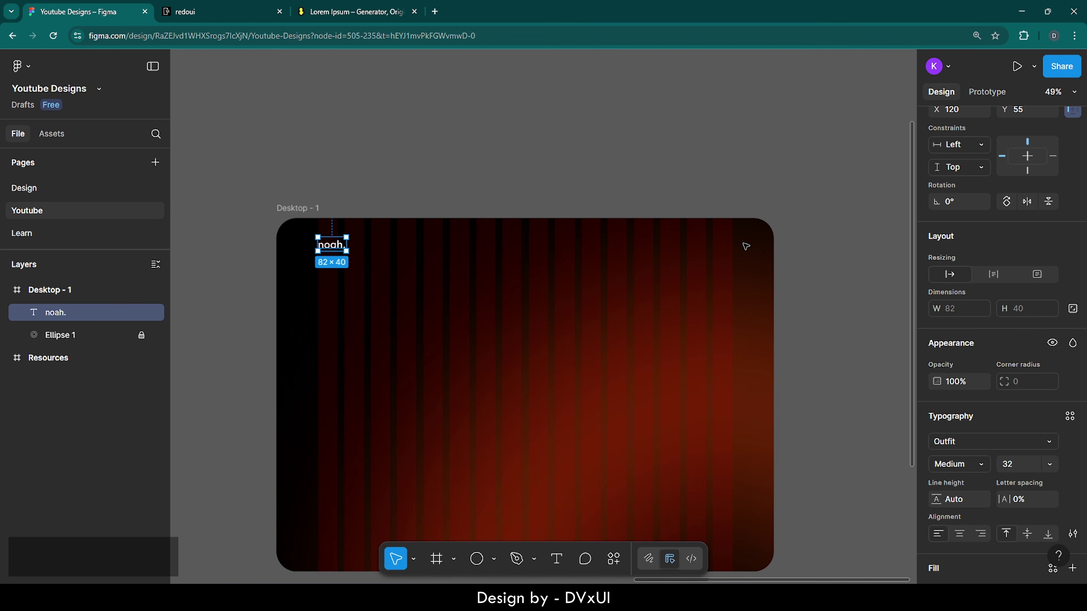
{"action": "scroll", "coordinate": [745, 246], "scroll_direction": "up", "scroll_amount": 5}
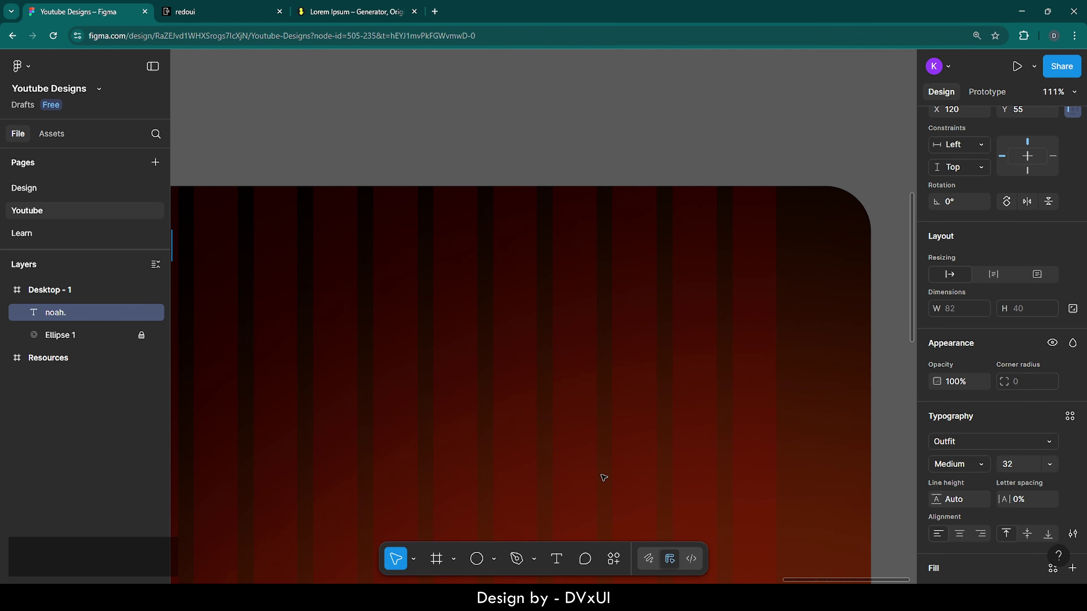
{"action": "left_click", "coordinate": [557, 557]}
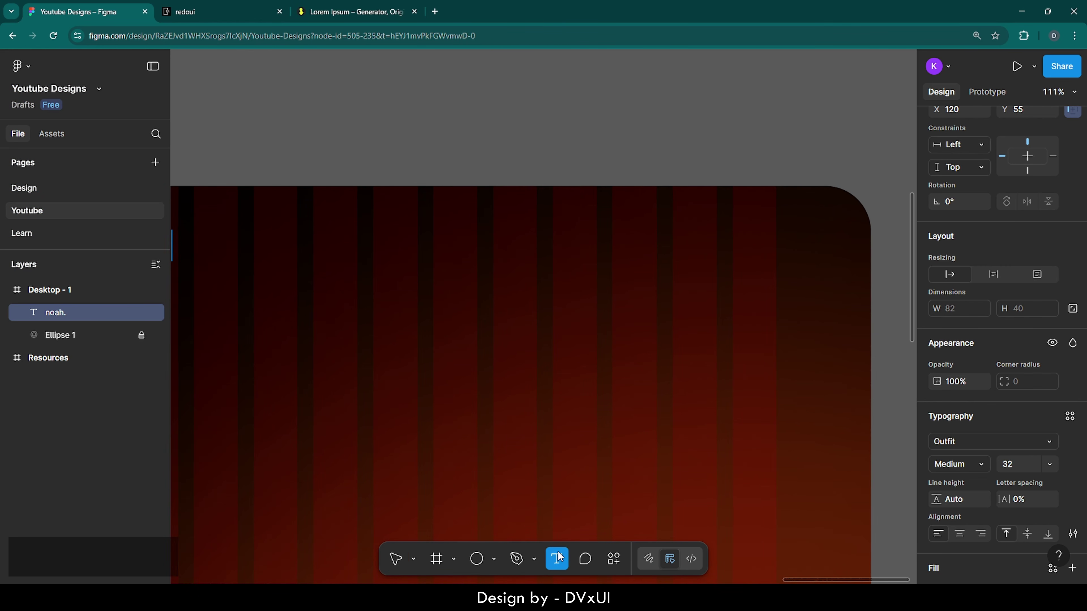
{"action": "left_click", "coordinate": [432, 278]}
{"action": "type", "text": "Home"}
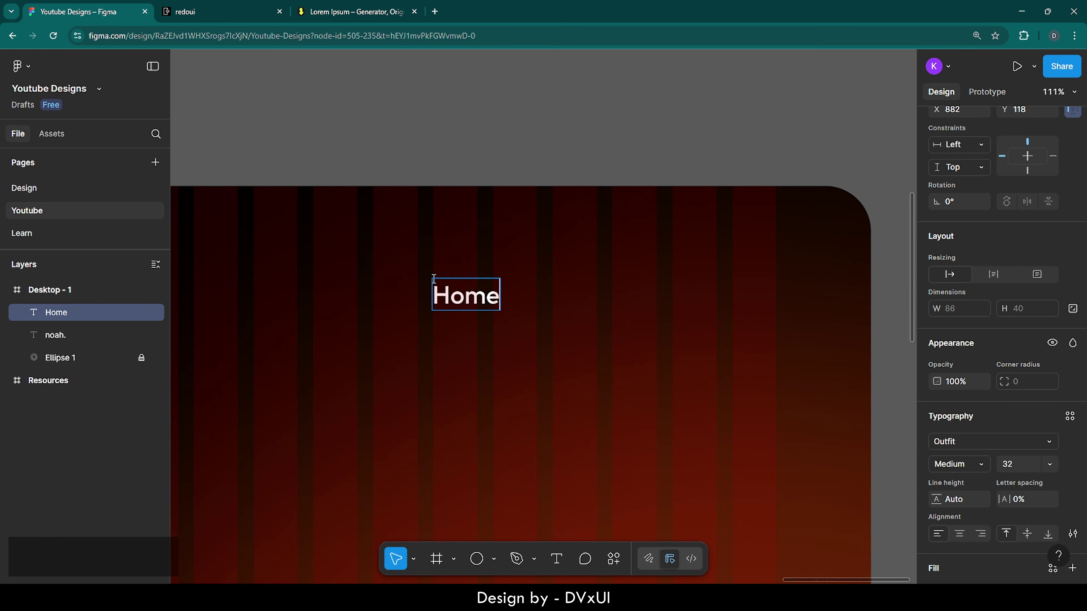
{"action": "key", "text": "Escape"}
Step: Duplicate the Home label beside itself at X 1015, Y 118 and change the copy's text to Skills
{"action": "key", "text": "ctrl+v"}
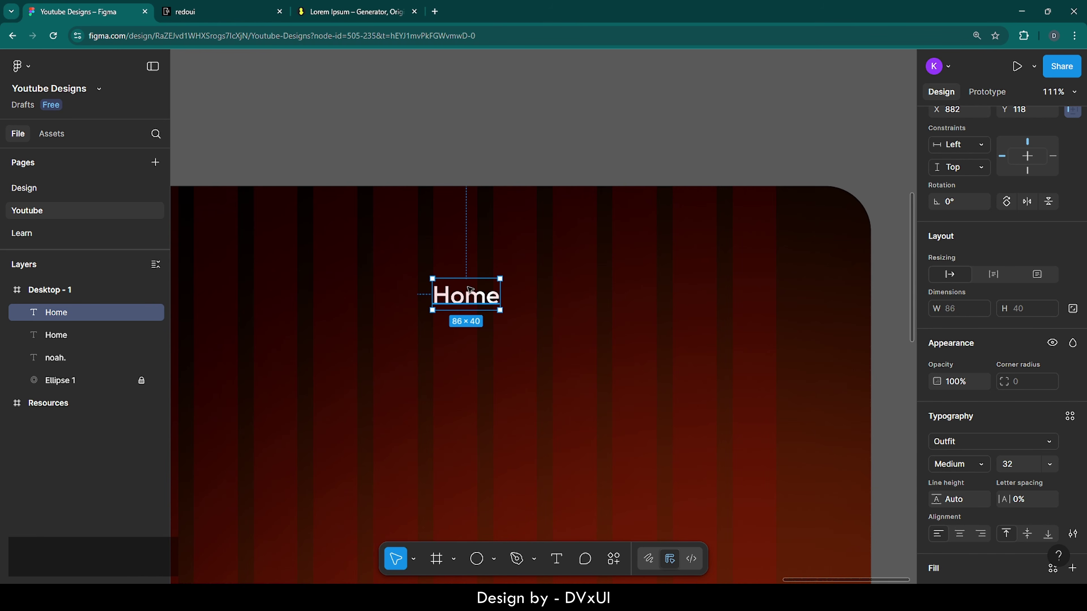
{"action": "left_click_drag", "start_coordinate": [469, 296], "coordinate": [574, 297]}
{"action": "double_click", "coordinate": [573, 295]}
{"action": "type", "text": "S"}
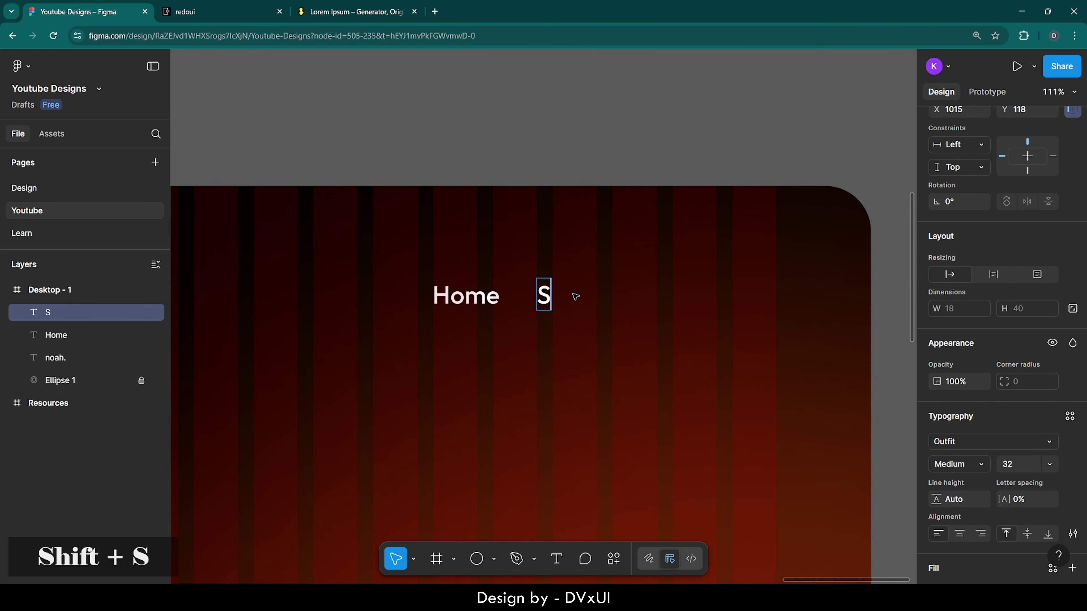
{"action": "type", "text": "kills"}
Step: Duplicate the Skills label further along the row at X 1132, Y 118 and change the copy's text to Experience
{"action": "key", "text": "ctrl+c"}
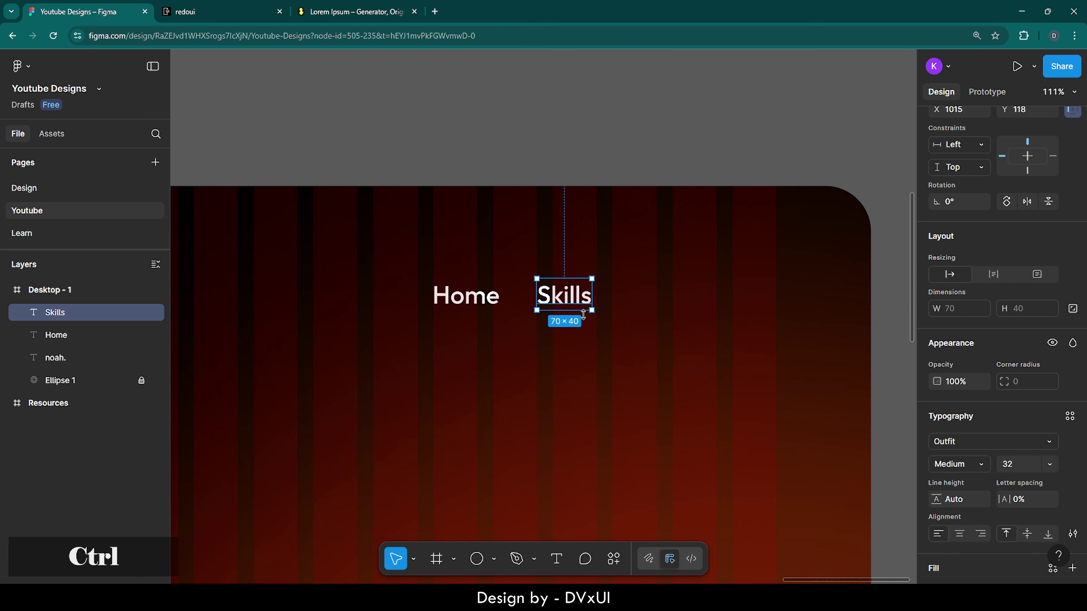
{"action": "key", "text": "ctrl+v"}
{"action": "left_click_drag", "start_coordinate": [576, 298], "coordinate": [667, 298]}
{"action": "double_click", "coordinate": [667, 298]}
{"action": "key", "text": "BackSpace"}
{"action": "type", "text": "Experience"}
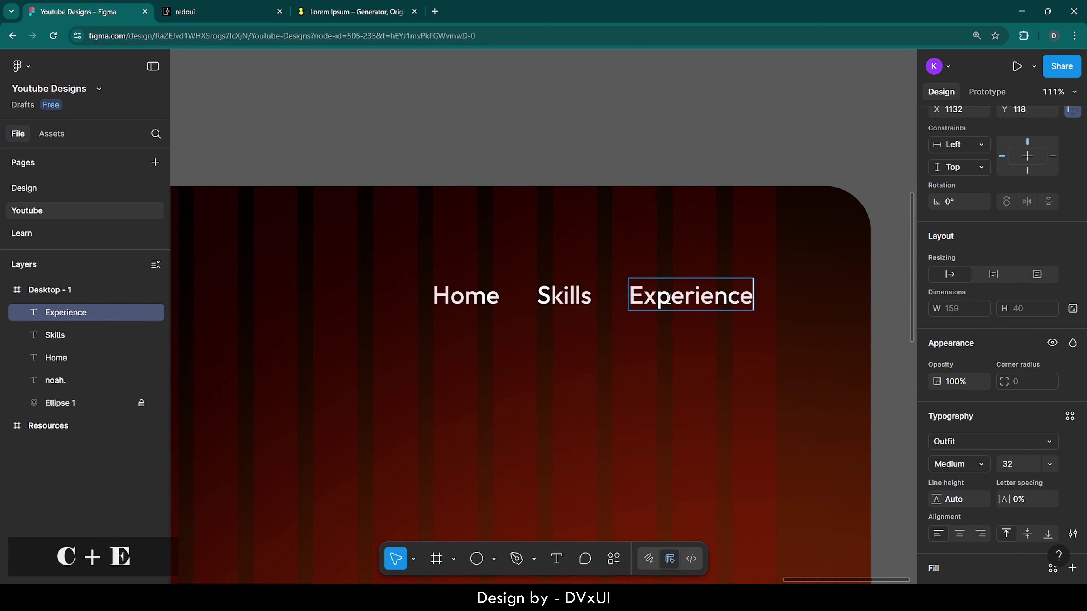
{"action": "key", "text": "Escape"}
Step: Duplicate the Experience label below itself at X 1139, Y 186 and change the copy's text to Contact
{"action": "key", "text": "ctrl+c"}
{"action": "key", "text": "ctrl+v"}
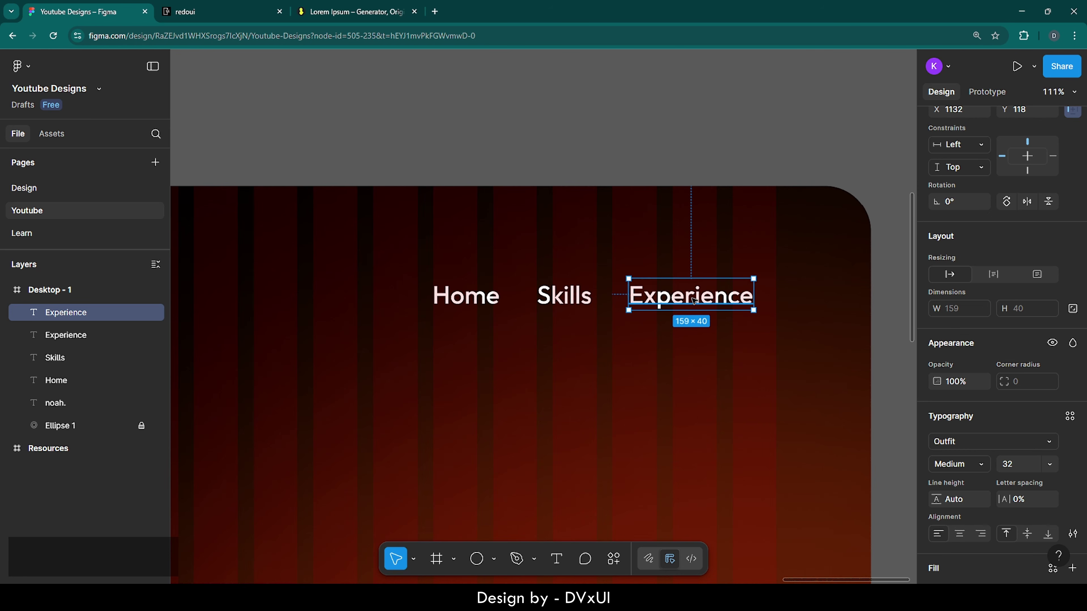
{"action": "left_click_drag", "start_coordinate": [692, 309], "coordinate": [698, 360]}
{"action": "double_click", "coordinate": [698, 349]}
{"action": "key", "text": "BackSpace"}
{"action": "type", "text": "Co"}
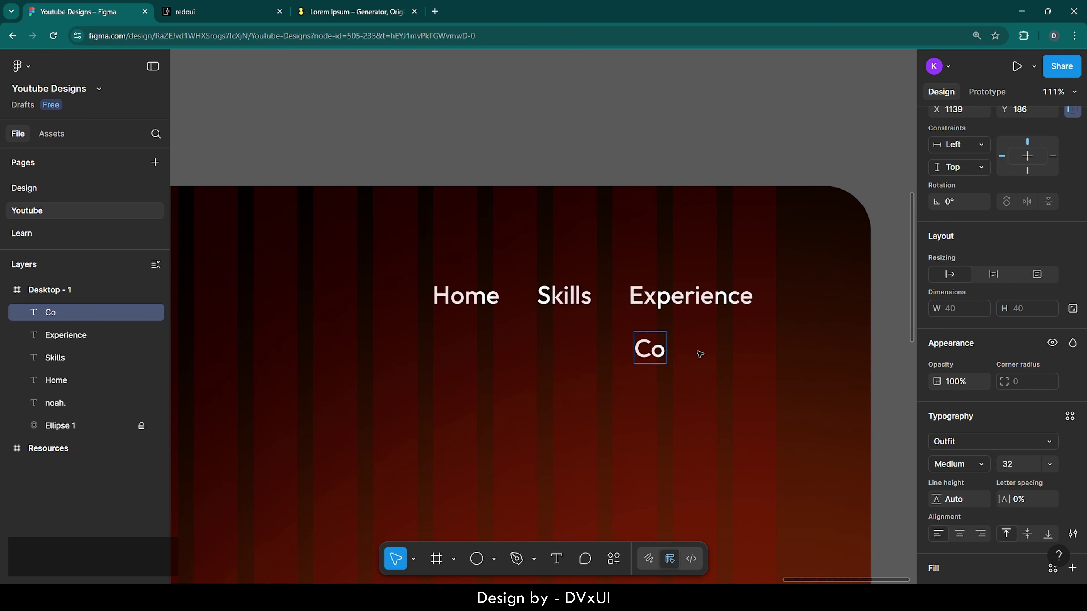
{"action": "type", "text": "ntact"}
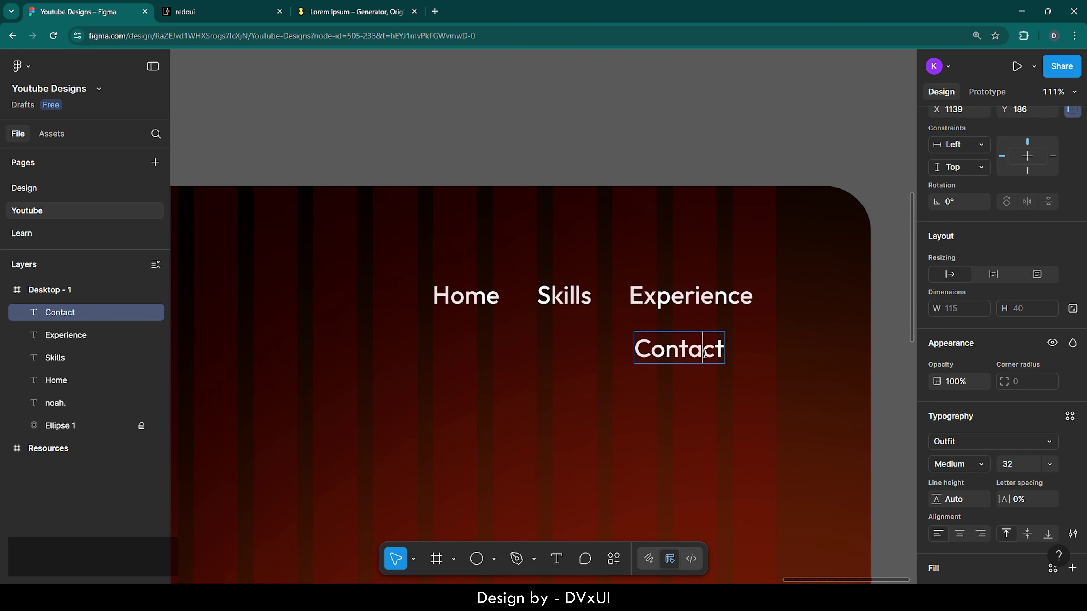
Step: Replace the Contact label's text with Connect
{"action": "key", "text": "ctrl+a"}
{"action": "key", "text": "BackSpace"}
{"action": "type", "text": "Connec"}
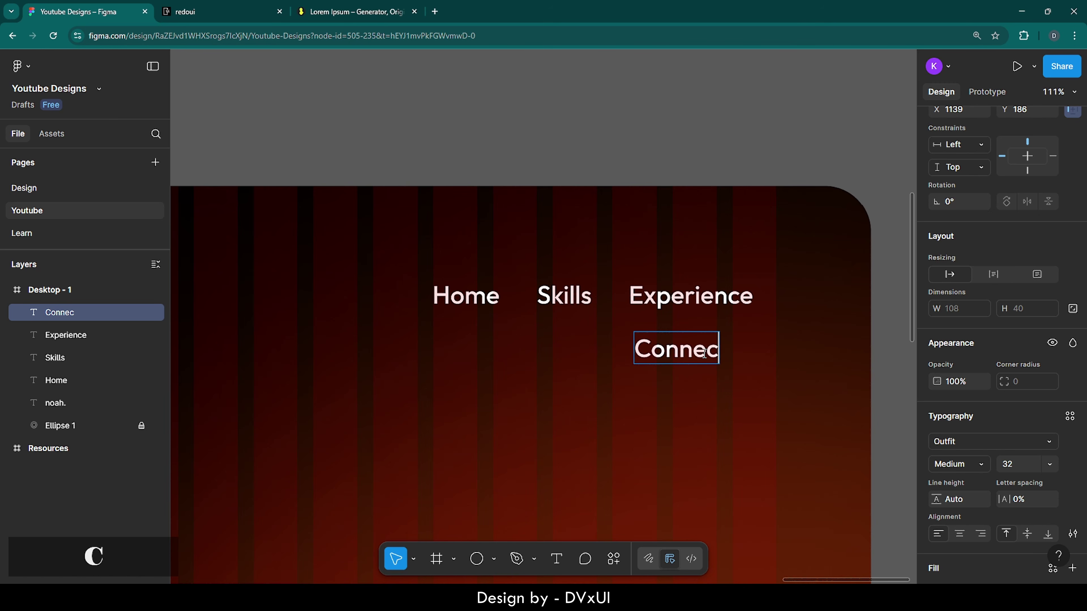
{"action": "type", "text": "t"}
{"action": "key", "text": "Escape"}
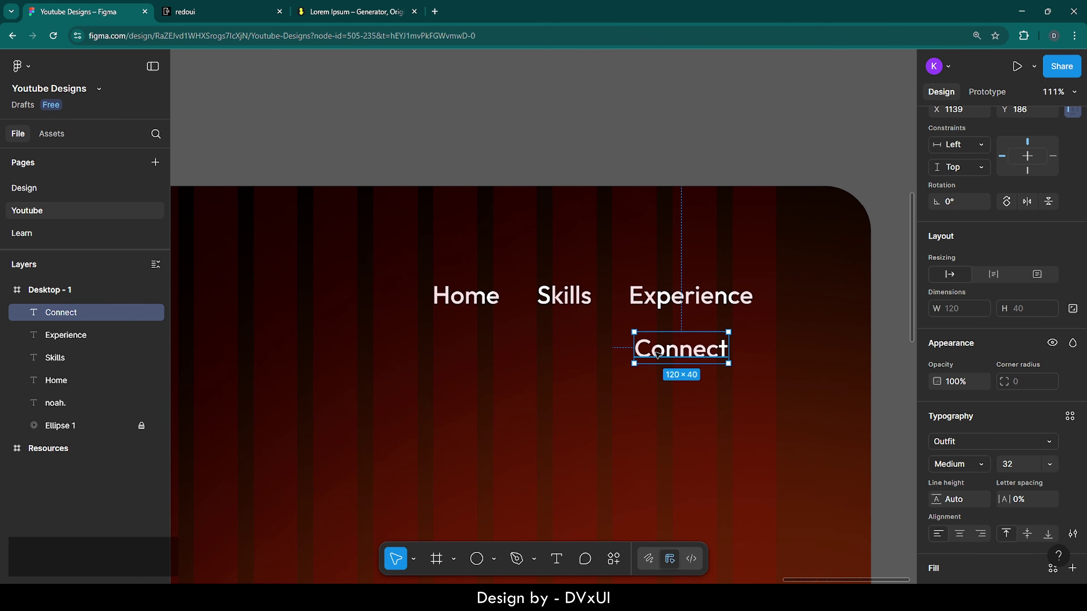
Step: Place Connect after Experience in the row and shift all four menu labels together toward the logo, to Y 106
{"action": "left_click_drag", "start_coordinate": [657, 353], "coordinate": [807, 300]}
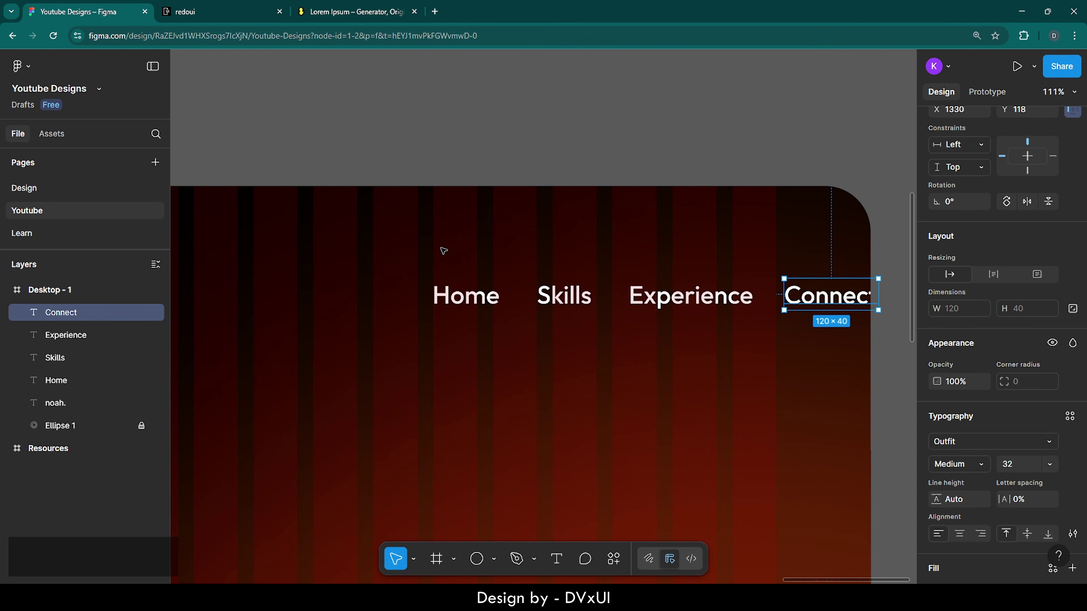
{"action": "left_click_drag", "start_coordinate": [440, 247], "coordinate": [843, 325]}
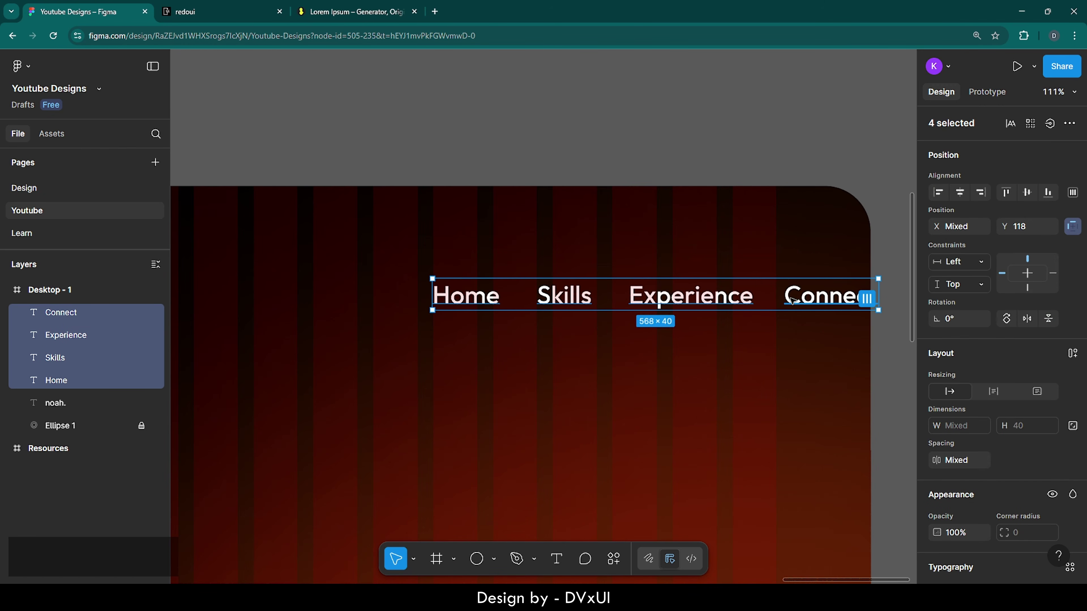
{"action": "left_click_drag", "start_coordinate": [791, 300], "coordinate": [651, 290]}
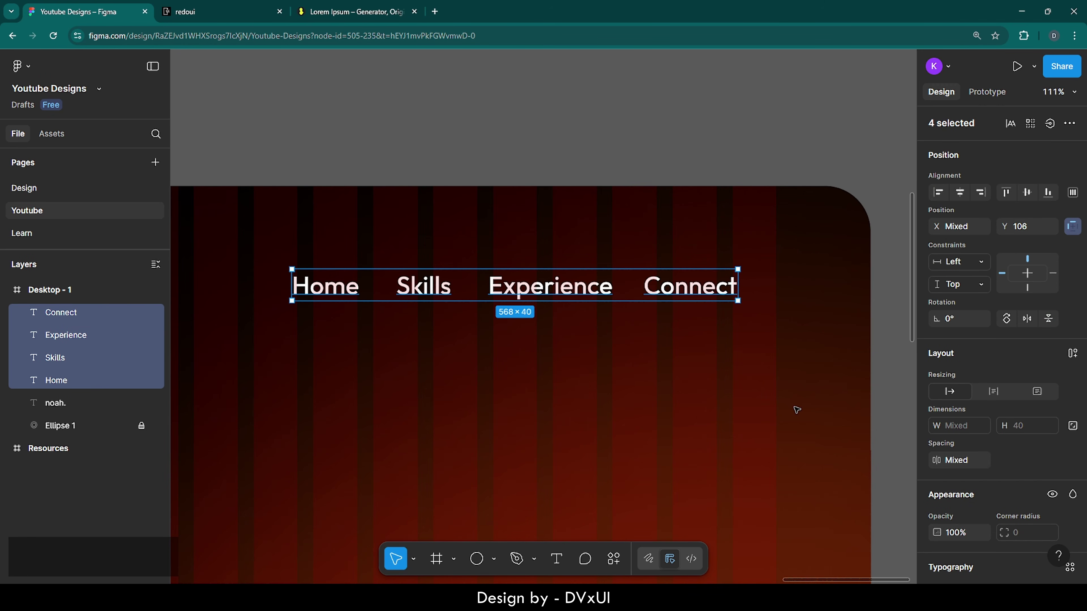
Step: Set the four menu labels' font size to 22 and their weight to Regular
{"action": "scroll", "coordinate": [999, 449], "scroll_direction": "down", "scroll_amount": 5}
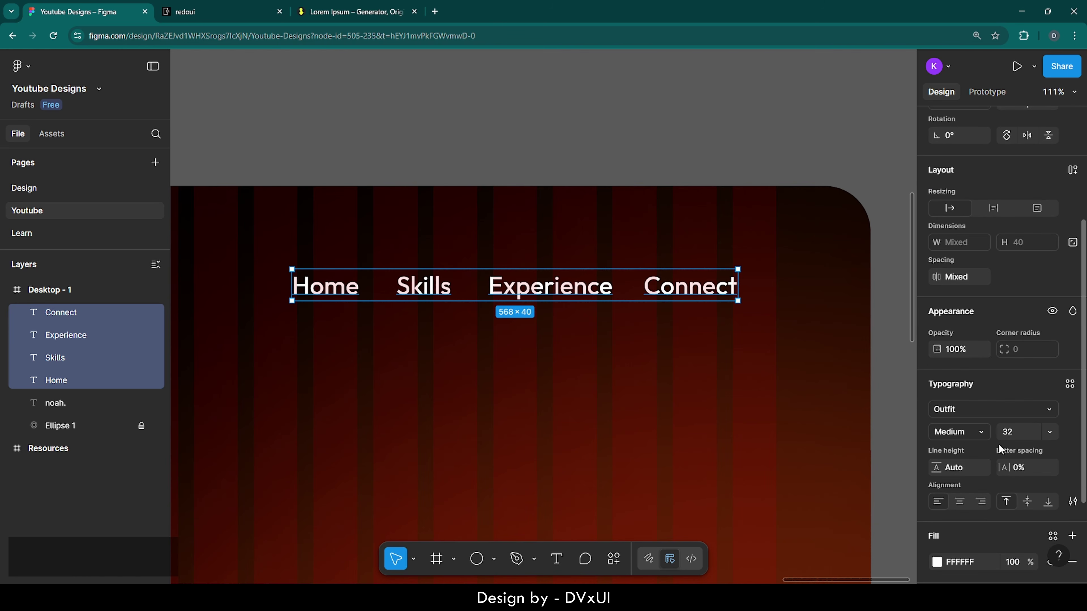
{"action": "scroll", "coordinate": [999, 448], "scroll_direction": "down", "scroll_amount": 1}
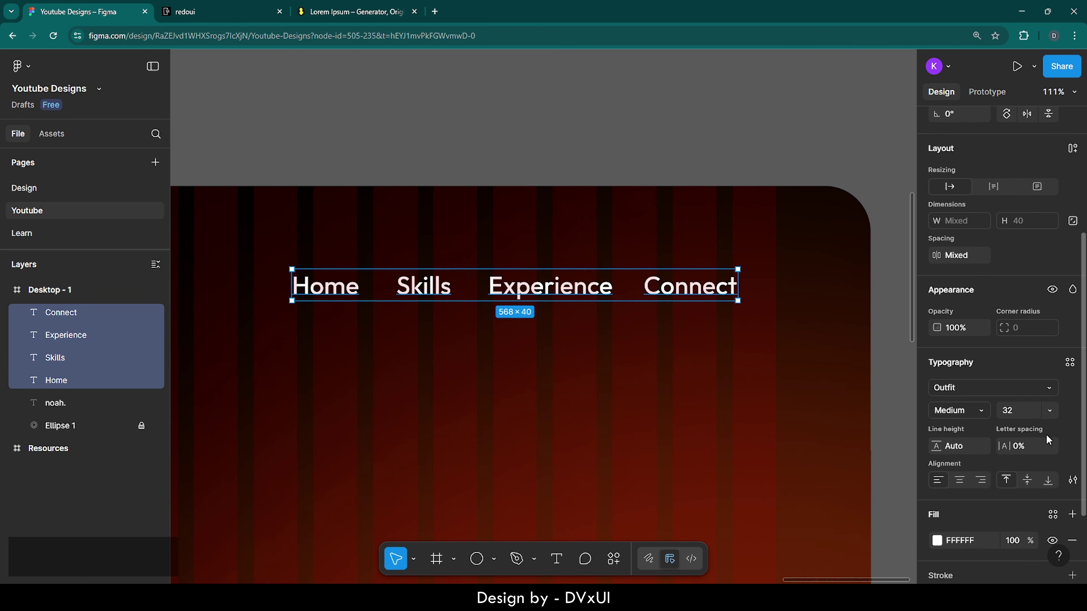
{"action": "left_click", "coordinate": [1019, 412]}
{"action": "type", "text": "22"}
{"action": "key", "text": "Return"}
{"action": "left_click", "coordinate": [981, 411]}
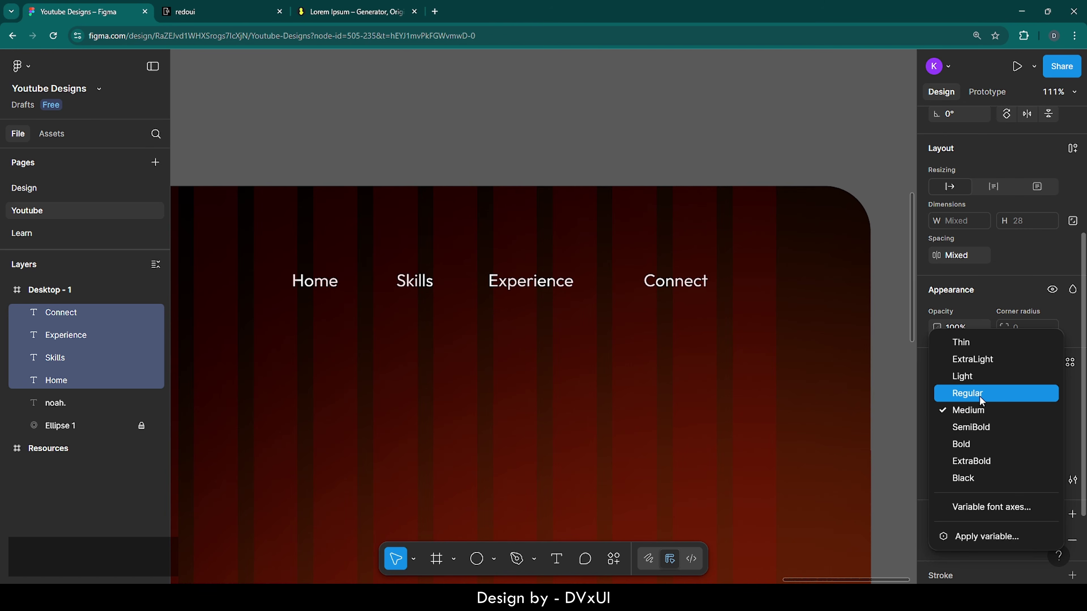
{"action": "left_click", "coordinate": [981, 399]}
Step: Add auto layout to the four menu labels and set the gap between them to 80
{"action": "scroll", "coordinate": [980, 362], "scroll_direction": "up", "scroll_amount": 3}
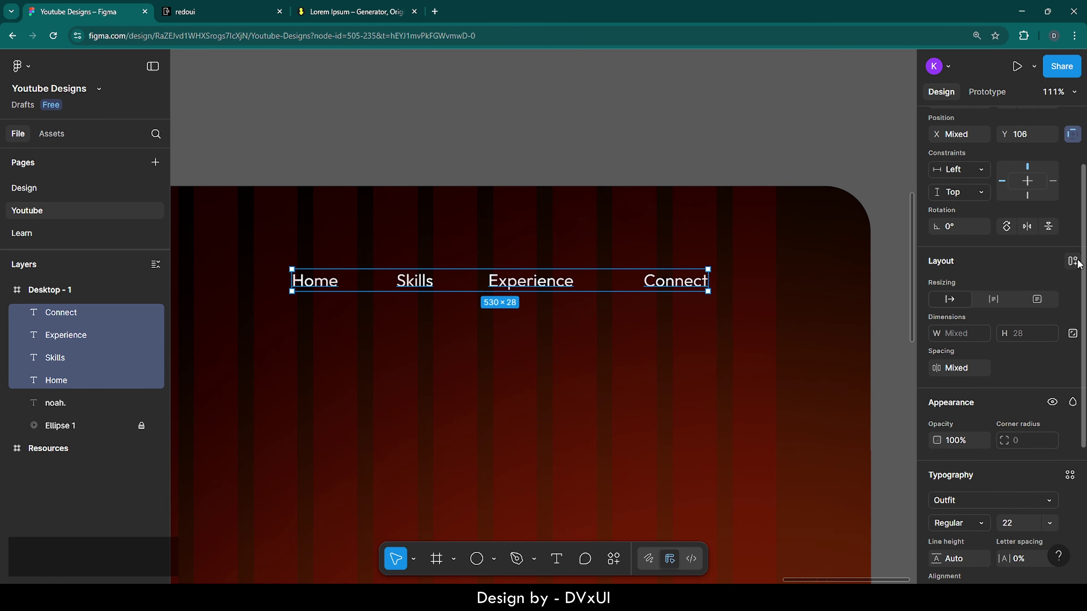
{"action": "left_click", "coordinate": [1073, 261]}
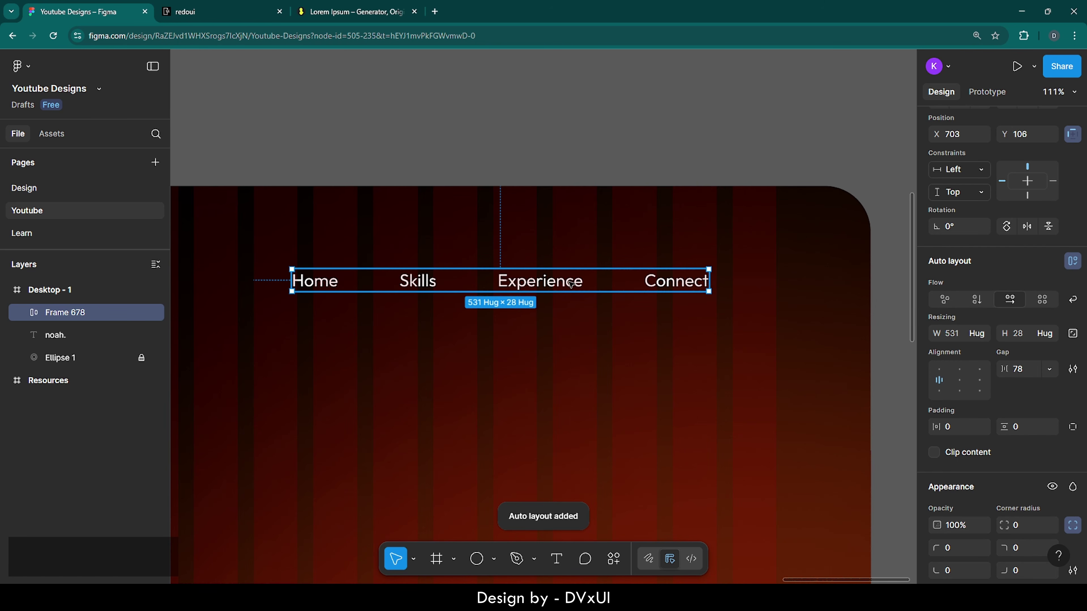
{"action": "left_click", "coordinate": [1027, 371]}
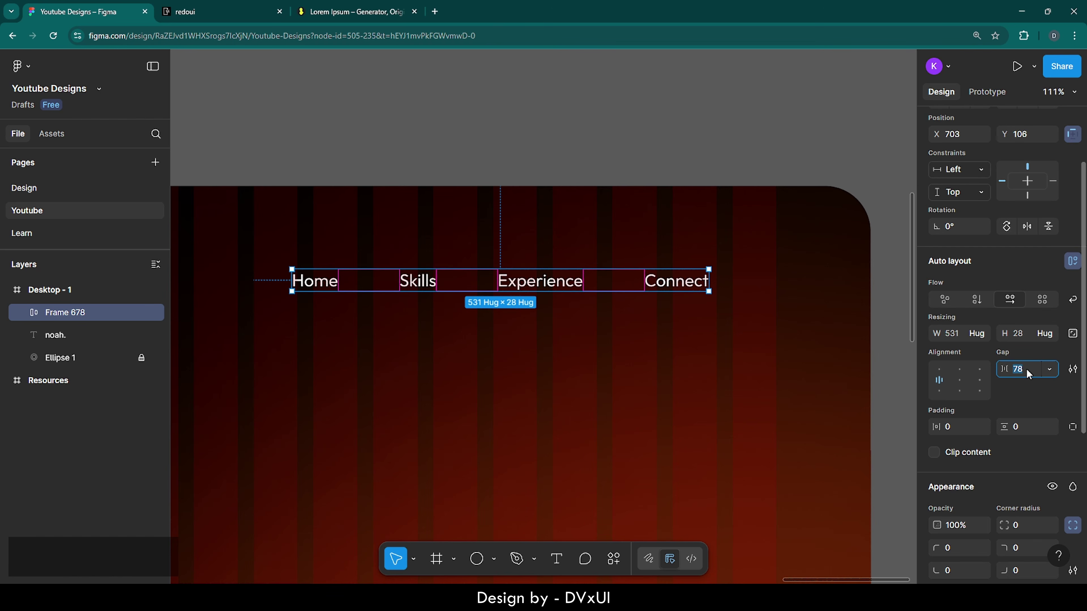
{"action": "key", "text": "BackSpace"}
{"action": "type", "text": "80"}
{"action": "key", "text": "Return"}
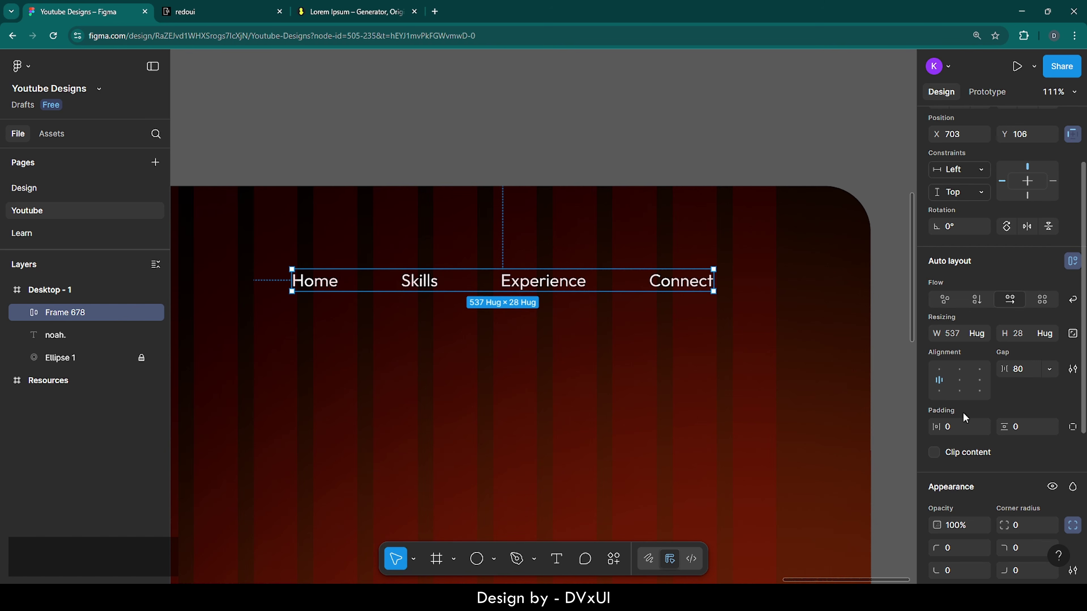
Step: Set the menu frame's horizontal padding to 40
{"action": "left_click", "coordinate": [957, 426]}
{"action": "type", "text": "40"}
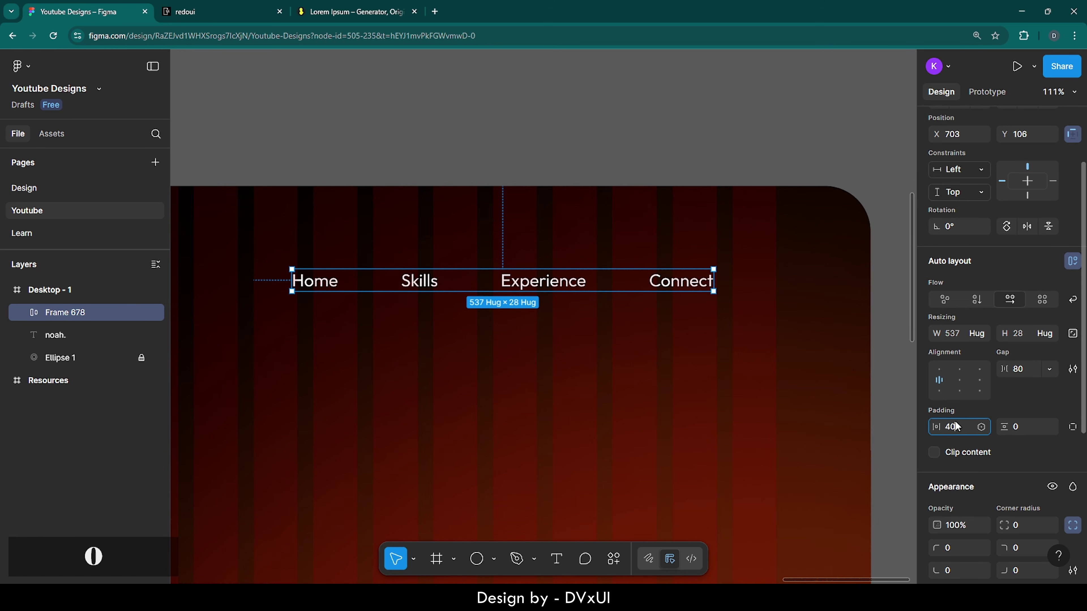
{"action": "key", "text": "Return"}
Step: Add a stroke to the menu frame and set its color to FFFFFF
{"action": "scroll", "coordinate": [961, 480], "scroll_direction": "down", "scroll_amount": 5}
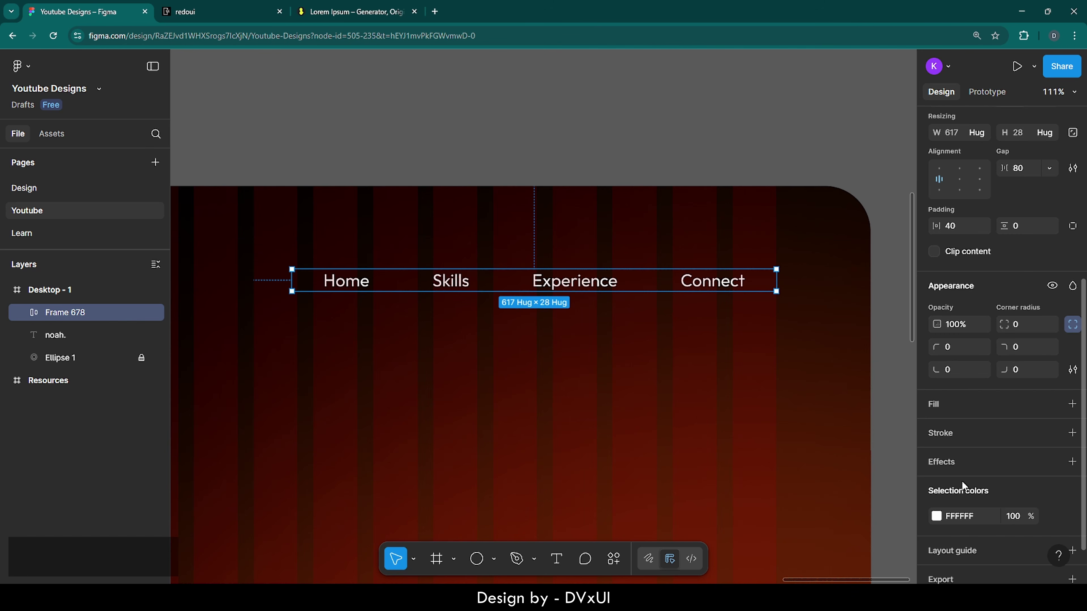
{"action": "left_click", "coordinate": [944, 434]}
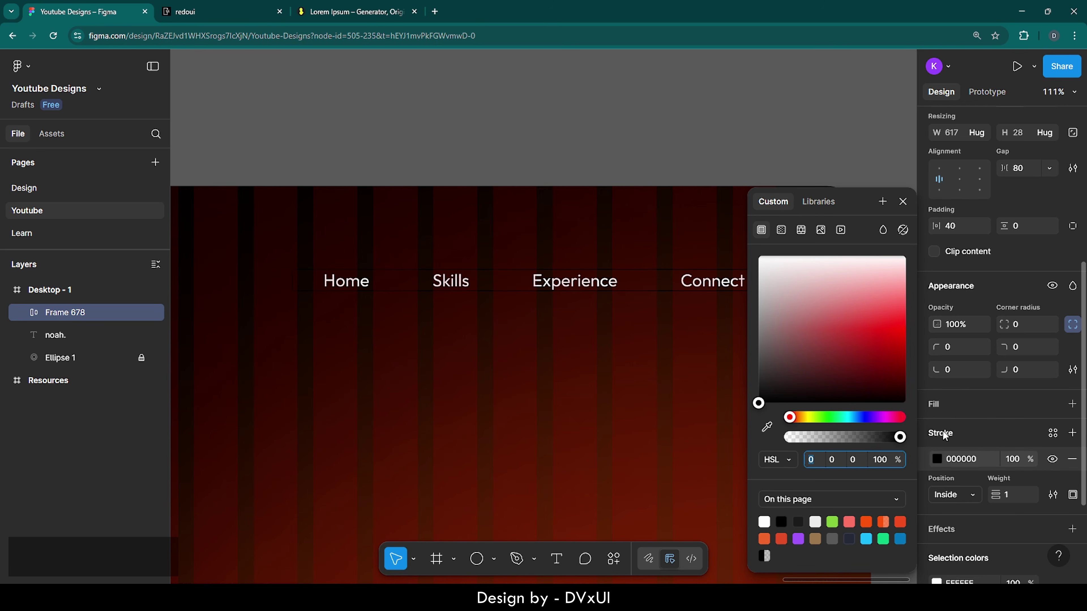
{"action": "left_click", "coordinate": [972, 458]}
{"action": "type", "text": "FFFFFF"}
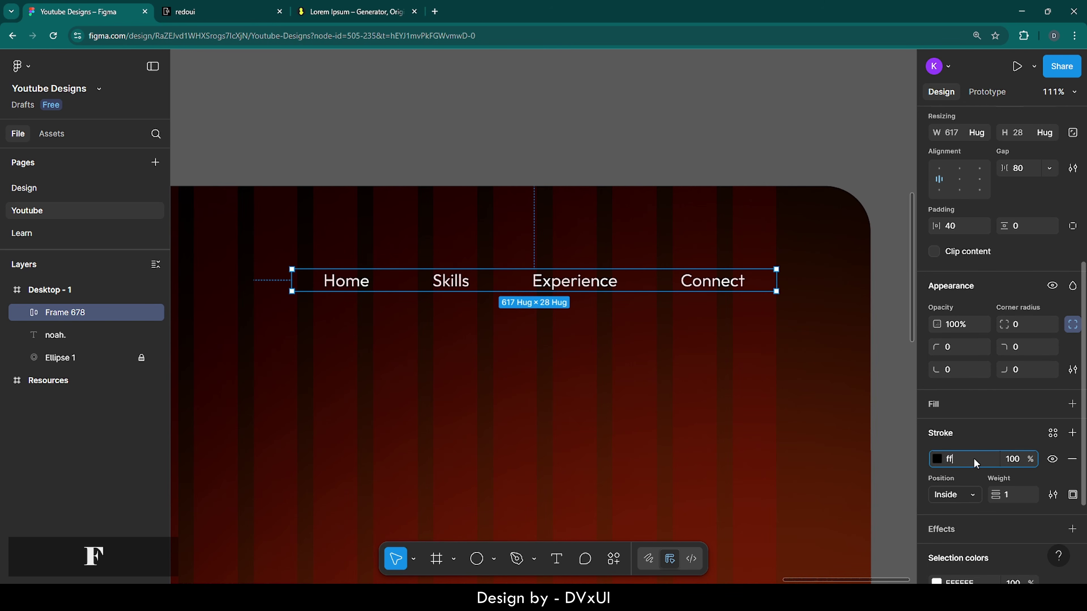
{"action": "key", "text": "Return"}
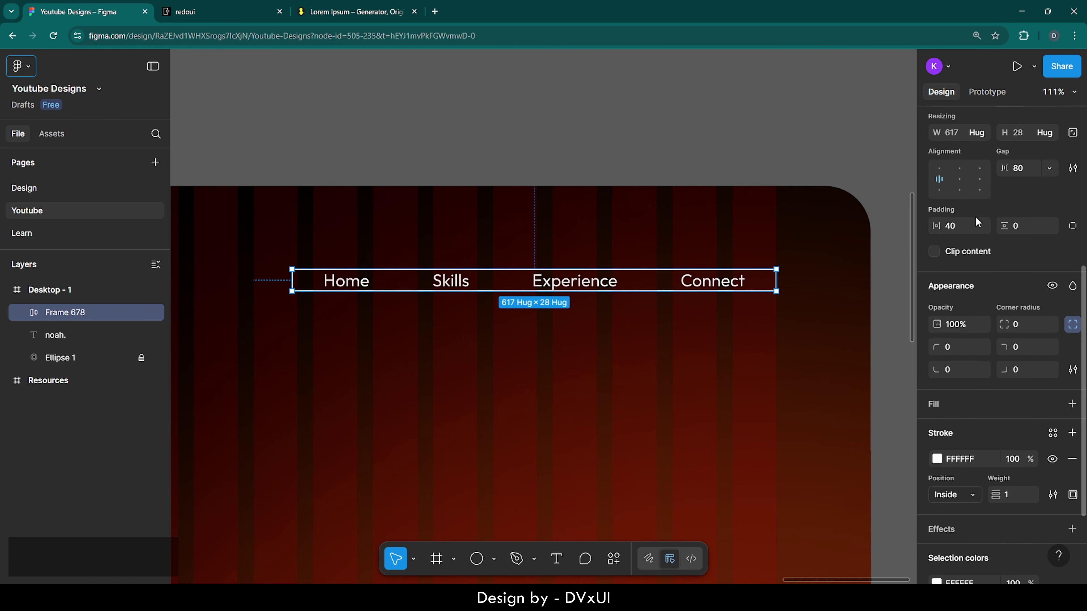
Step: Set the menu frame's vertical padding to 16
{"action": "left_click", "coordinate": [1021, 226]}
{"action": "type", "text": "16"}
{"action": "key", "text": "Return"}
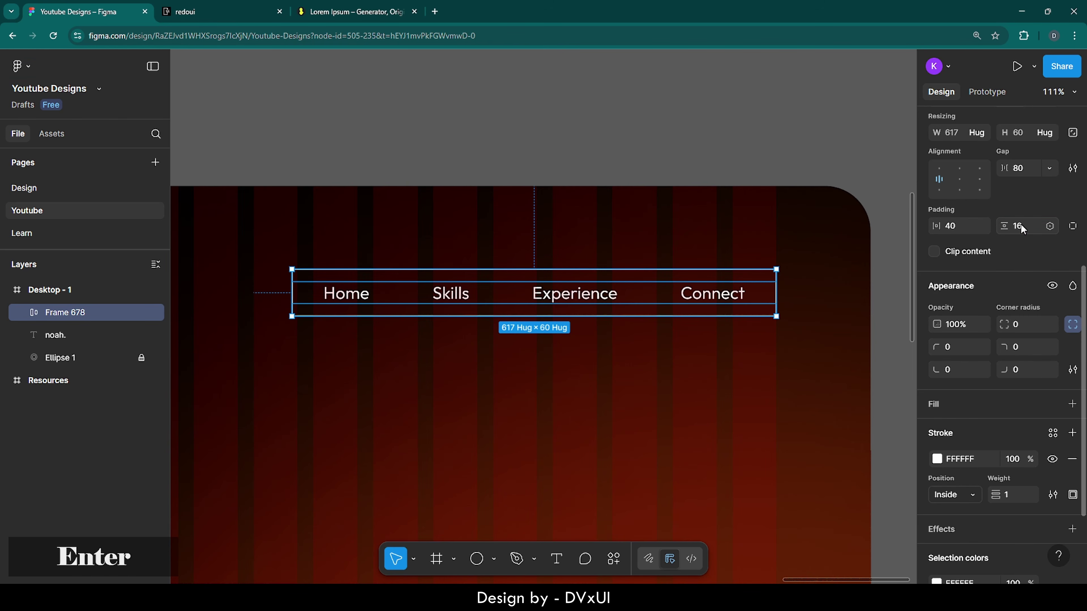
Step: Increase the menu frame's corner radius to 80 for a pill shape
{"action": "left_click", "coordinate": [1018, 322]}
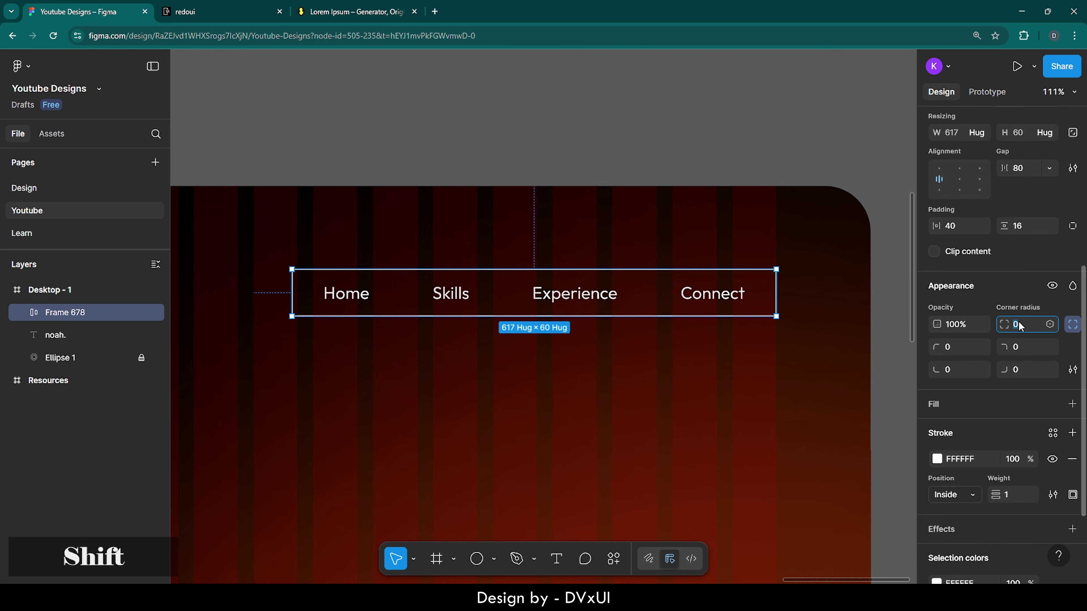
{"action": "key", "text": "shift+Up"}
{"action": "key", "text": "shift+Up"}
{"action": "key", "text": "shift+Up"}
{"action": "key", "text": "shift+Up"}
{"action": "key", "text": "shift+Up"}
{"action": "key", "text": "shift+Up"}
{"action": "key", "text": "shift+Up"}
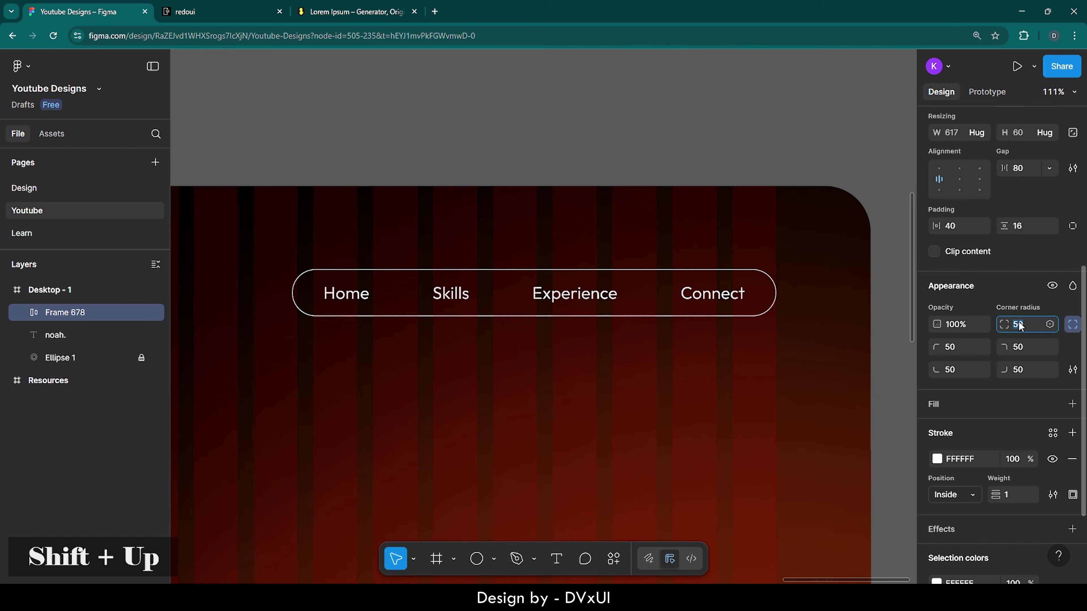
{"action": "key", "text": "shift+Up"}
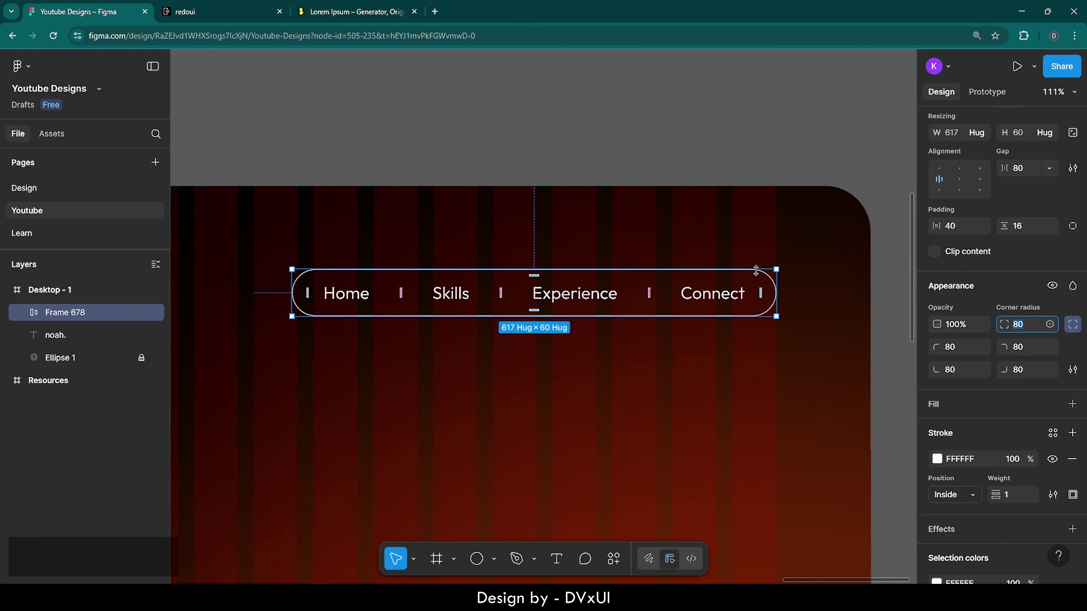
Step: Set the opacity of the menu frame's white stroke to 30%
{"action": "left_click", "coordinate": [1012, 459]}
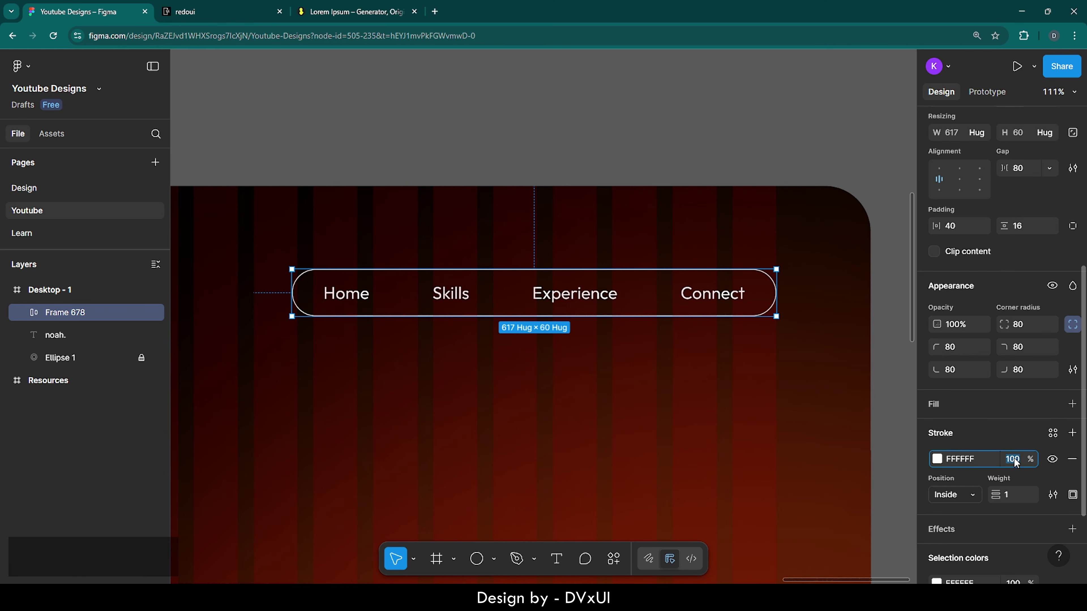
{"action": "type", "text": "30"}
{"action": "key", "text": "Return"}
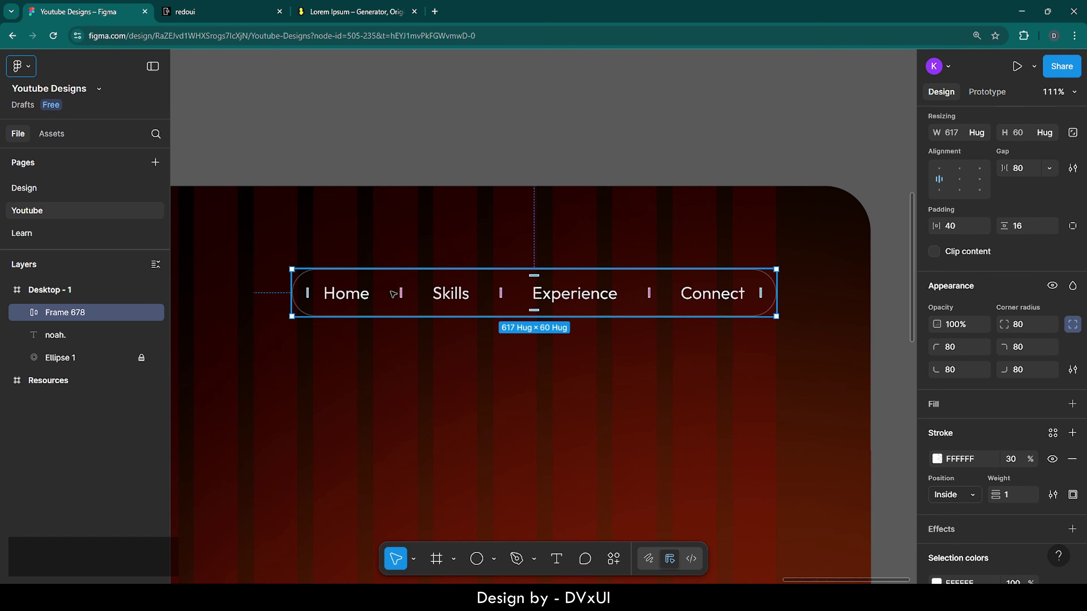
Step: Set the fill opacity of the Skills, Experience and Connect menu texts to 70%
{"action": "left_click", "coordinate": [440, 296]}
{"action": "left_click", "coordinate": [574, 295], "text": "shift"}
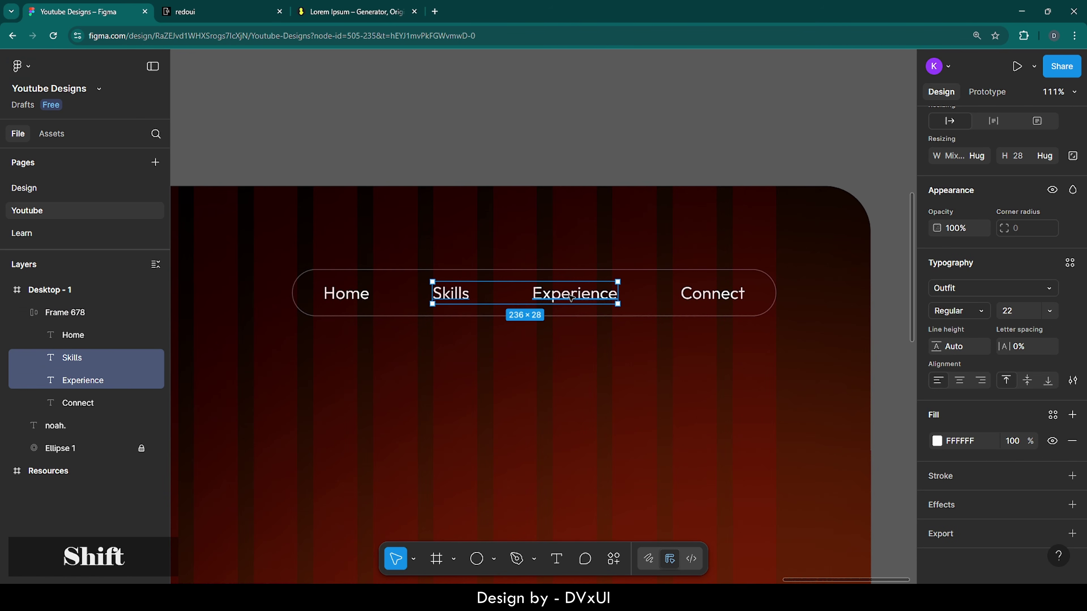
{"action": "left_click", "coordinate": [736, 294], "text": "shift"}
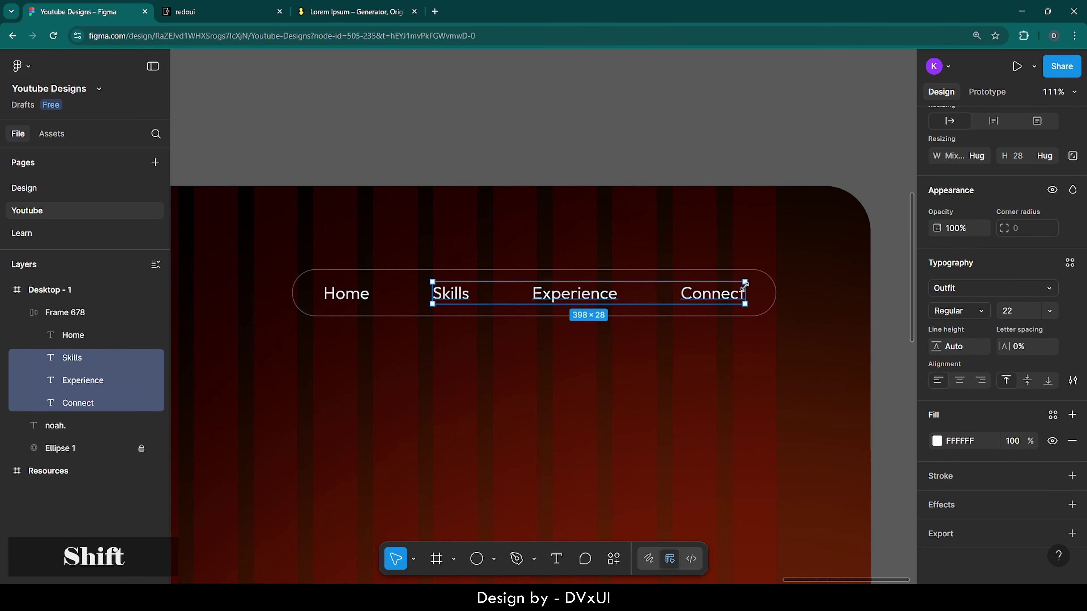
{"action": "left_click", "coordinate": [1010, 442]}
{"action": "type", "text": "70"}
{"action": "key", "text": "Return"}
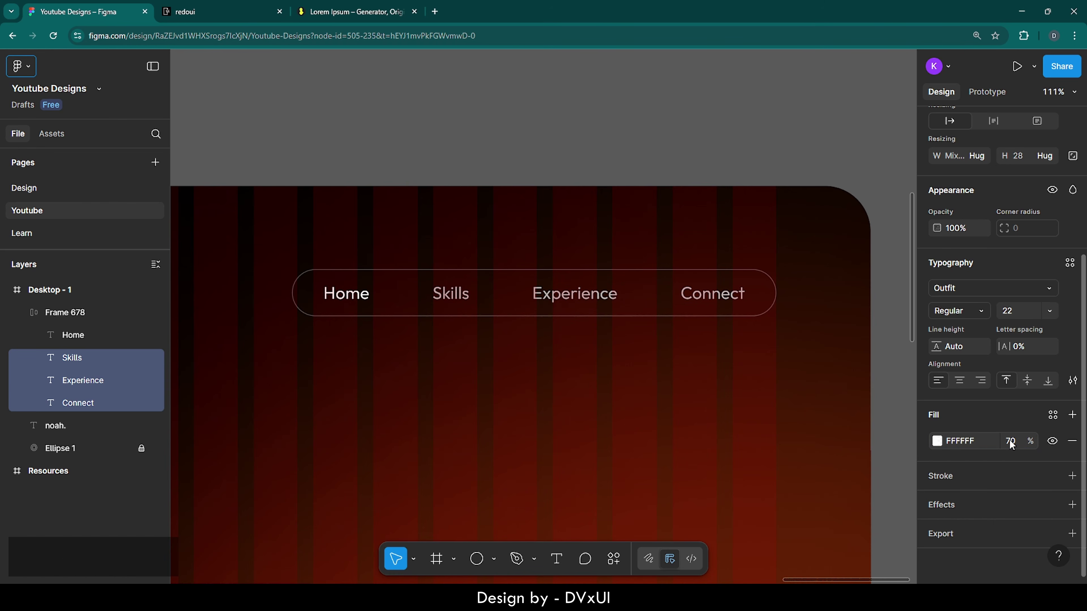
Step: Change the Home menu text's fill to the page's orange, FC530A
{"action": "left_click", "coordinate": [334, 304]}
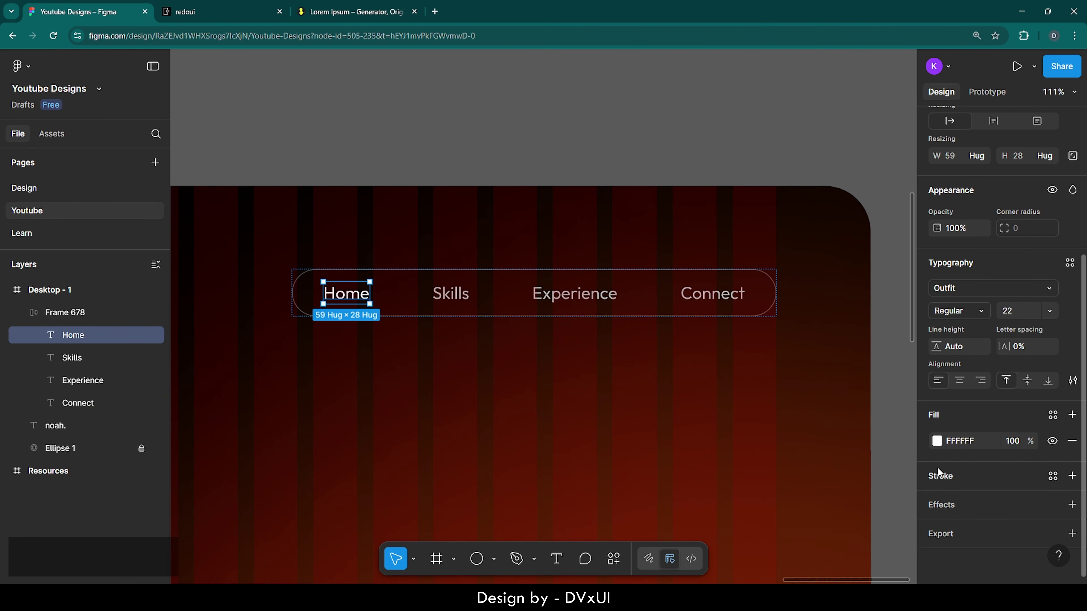
{"action": "left_click", "coordinate": [937, 441]}
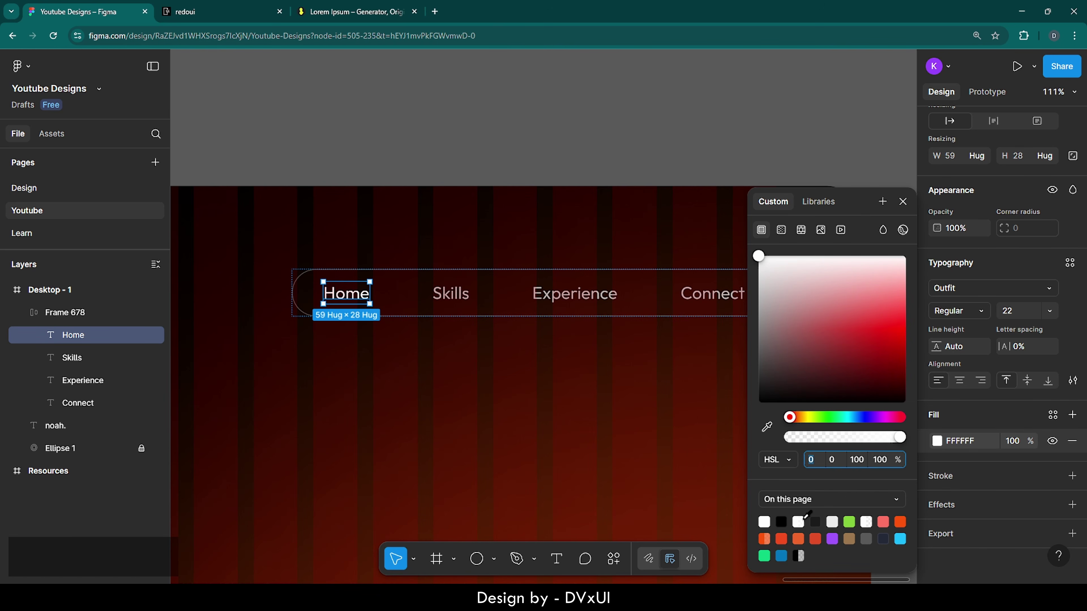
{"action": "left_click", "coordinate": [900, 520]}
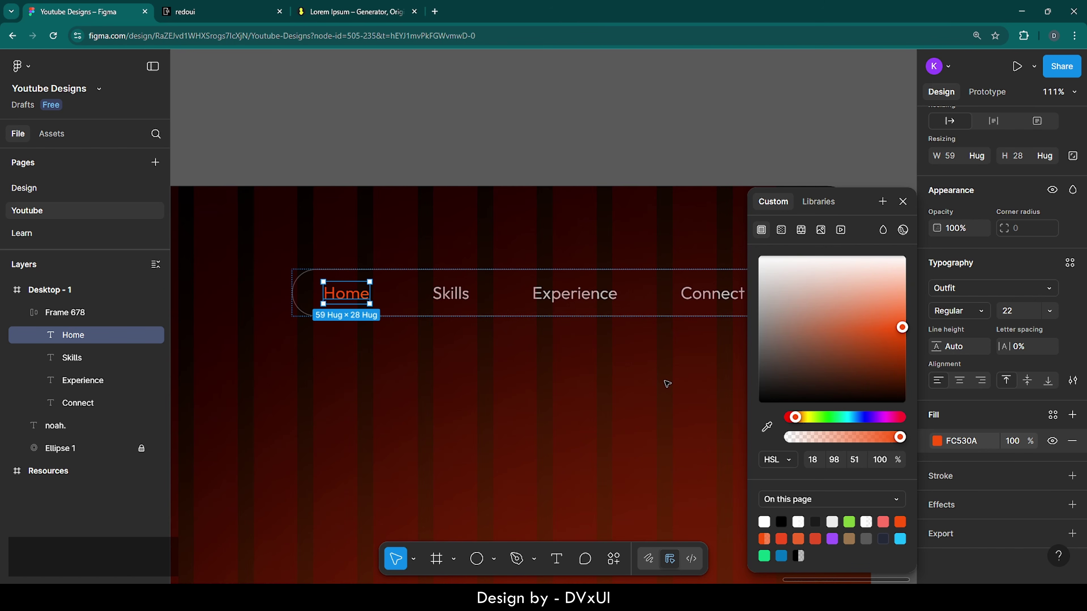
{"action": "left_click", "coordinate": [667, 381]}
Step: Move the navigation menu frame level with the noah. logo, to about X 551, Y 45
{"action": "scroll", "coordinate": [667, 381], "scroll_direction": "down", "scroll_amount": 5}
{"action": "scroll", "coordinate": [667, 381], "scroll_direction": "down", "scroll_amount": 3}
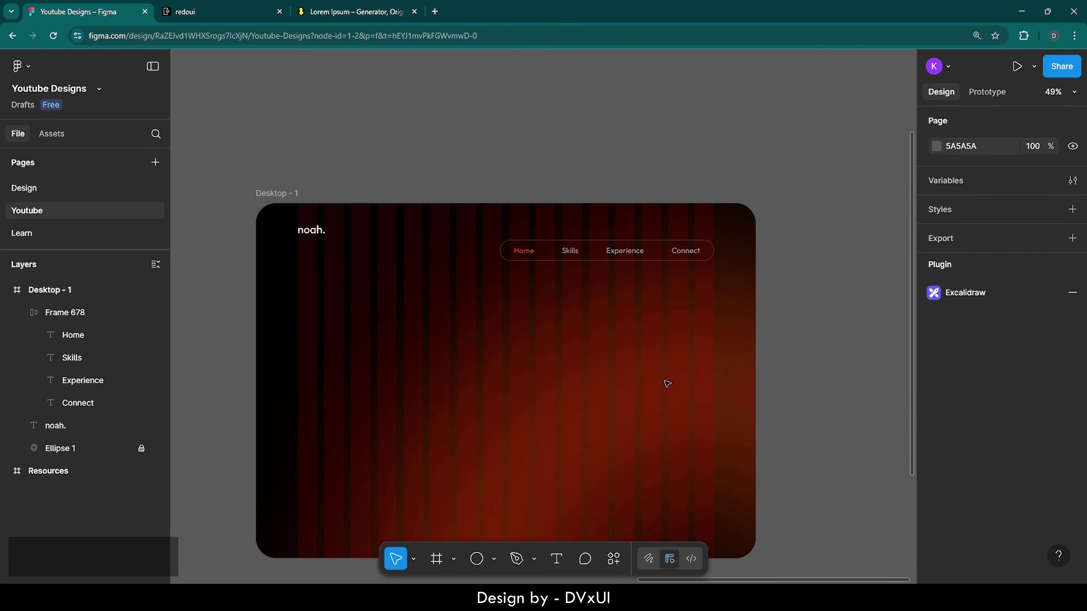
{"action": "left_click", "coordinate": [612, 252]}
{"action": "left_click_drag", "start_coordinate": [612, 253], "coordinate": [557, 233]}
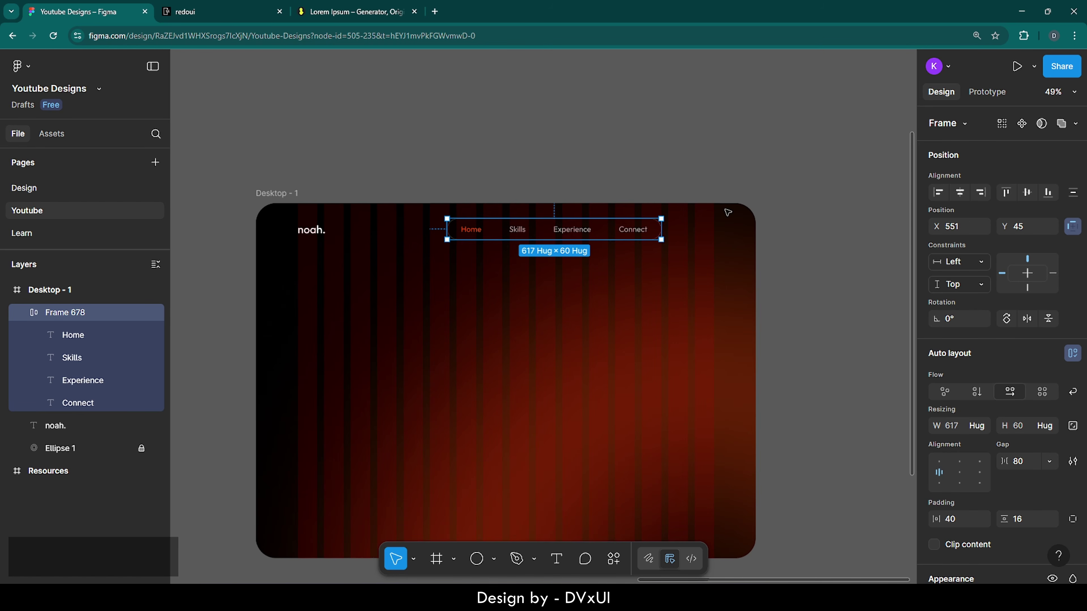
Step: Add the text "Download Resume" on two lines between the menu and the page's right edge
{"action": "scroll", "coordinate": [728, 213], "scroll_direction": "up", "scroll_amount": 5}
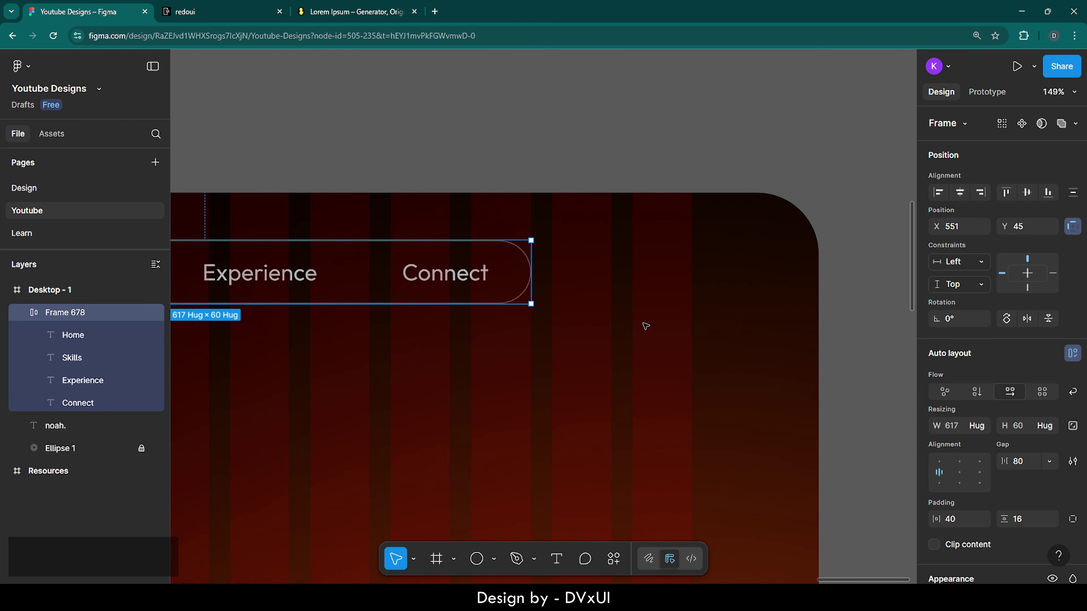
{"action": "left_click", "coordinate": [557, 559]}
{"action": "left_click", "coordinate": [615, 278]}
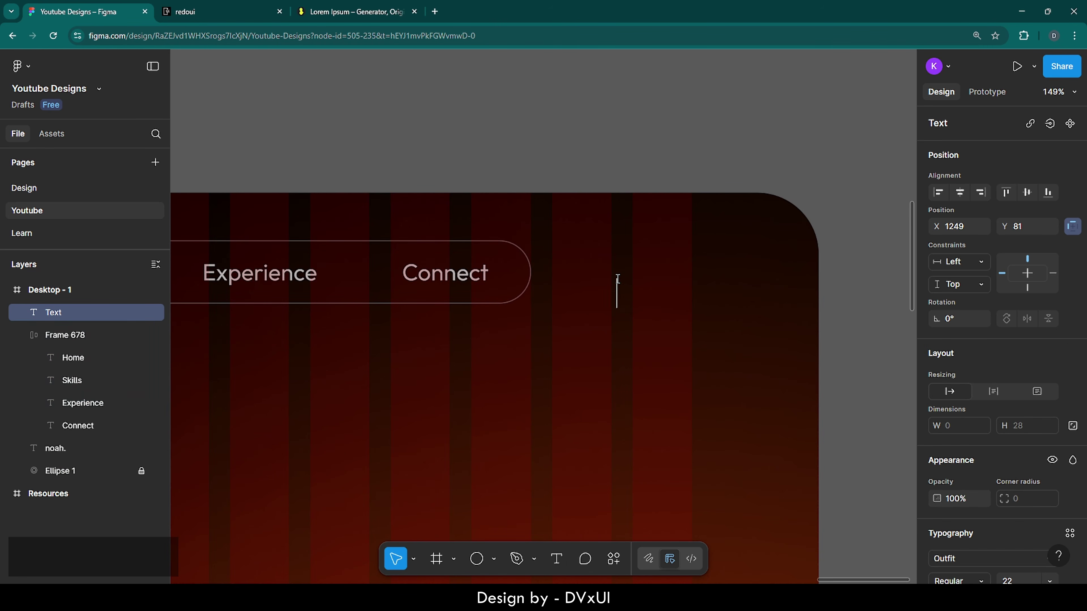
{"action": "type", "text": "Down"}
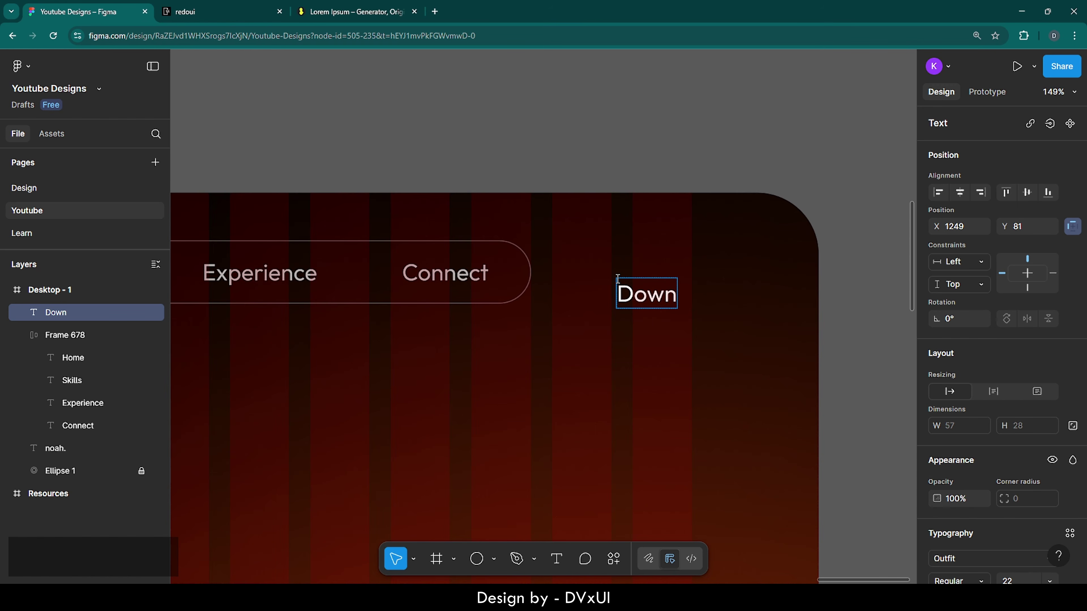
{"action": "type", "text": "load"}
{"action": "key", "text": "Return"}
{"action": "type", "text": "Re"}
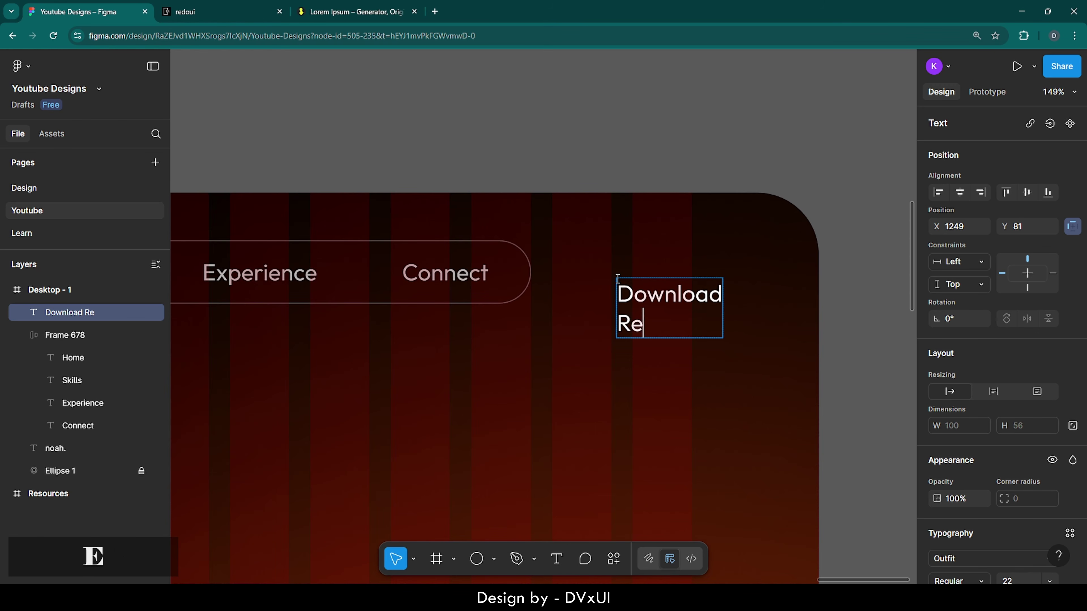
{"action": "type", "text": "sume"}
Step: Set the Download Resume text's font size to 16 and move it level with the navigation menu
{"action": "key", "text": "ctrl+a"}
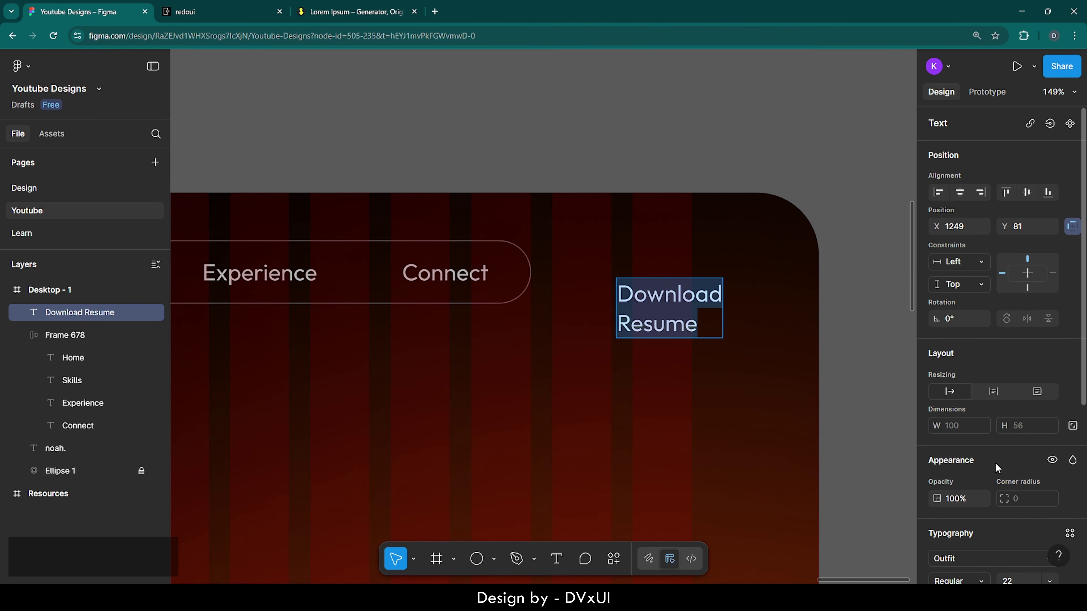
{"action": "scroll", "coordinate": [997, 467], "scroll_direction": "down", "scroll_amount": 5}
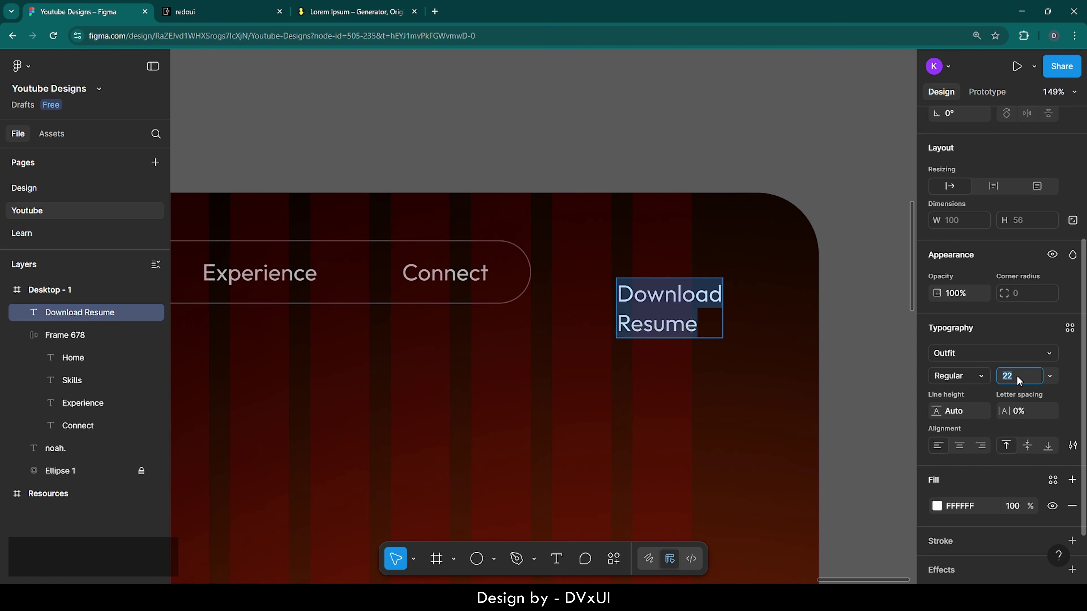
{"action": "type", "text": "16"}
{"action": "key", "text": "Return"}
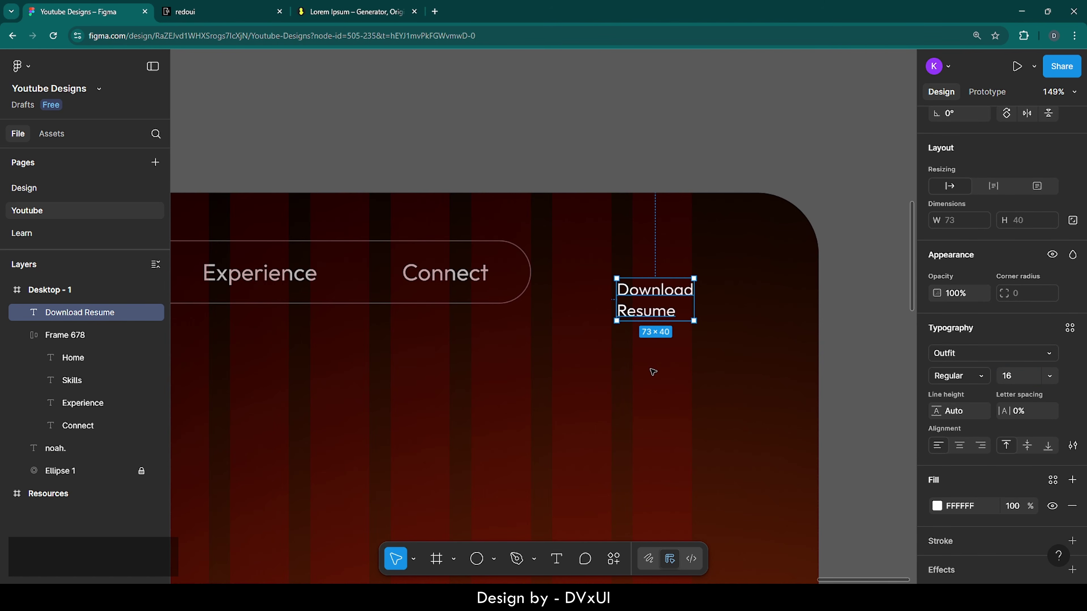
{"action": "left_click_drag", "start_coordinate": [658, 293], "coordinate": [674, 274]}
{"action": "left_click", "coordinate": [671, 344]}
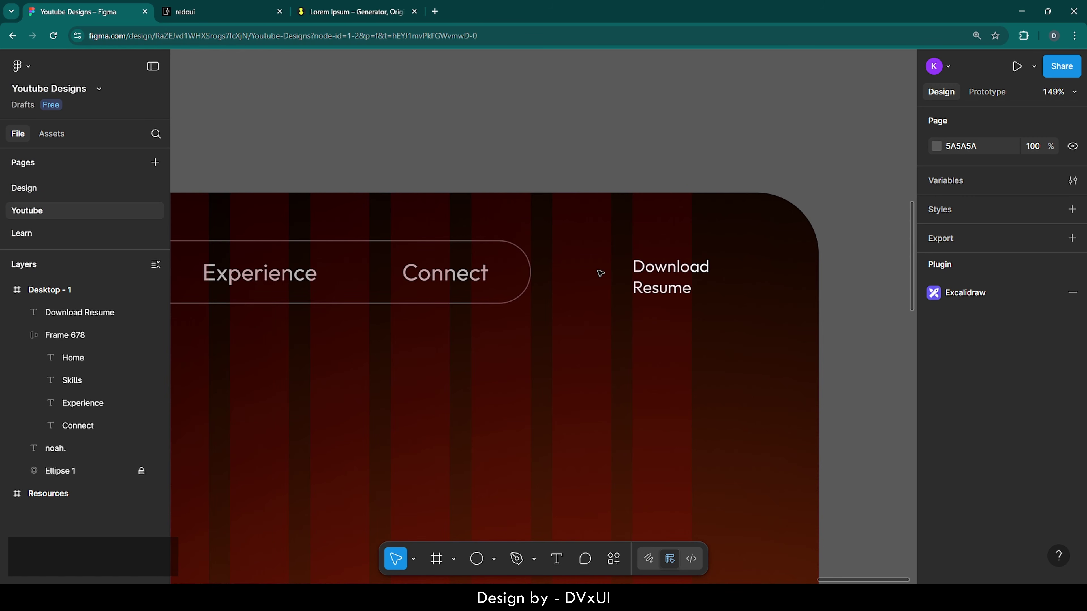
Step: Copy the solar:file-download-bold icon from the Resources frame
{"action": "left_click", "coordinate": [17, 496]}
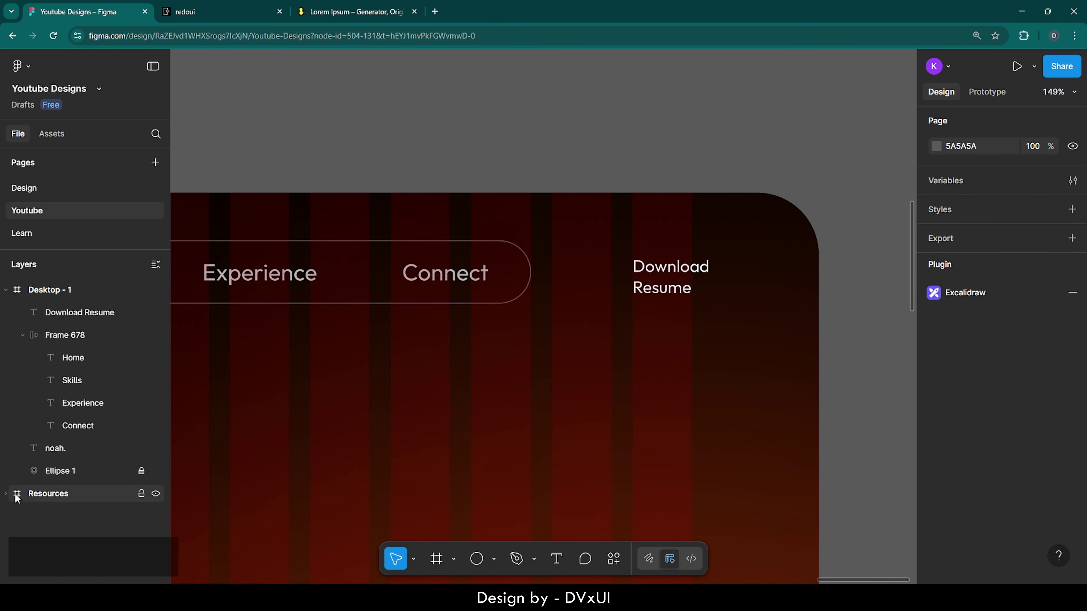
{"action": "double_click", "coordinate": [17, 495]}
{"action": "scroll", "coordinate": [313, 427], "scroll_direction": "up", "scroll_amount": 3}
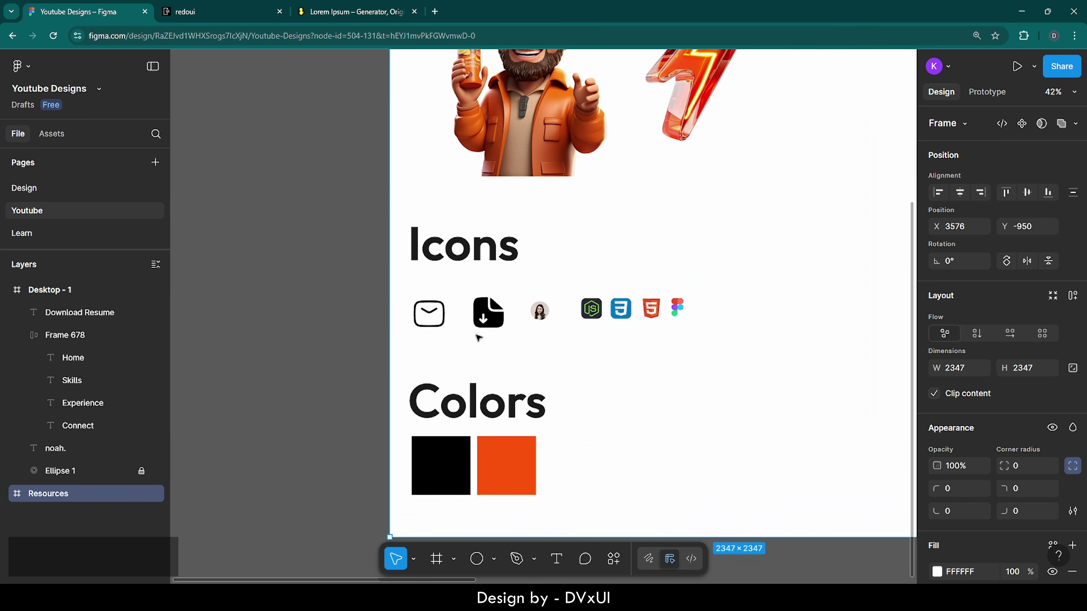
{"action": "left_click", "coordinate": [484, 318]}
{"action": "key", "text": "ctrl+c"}
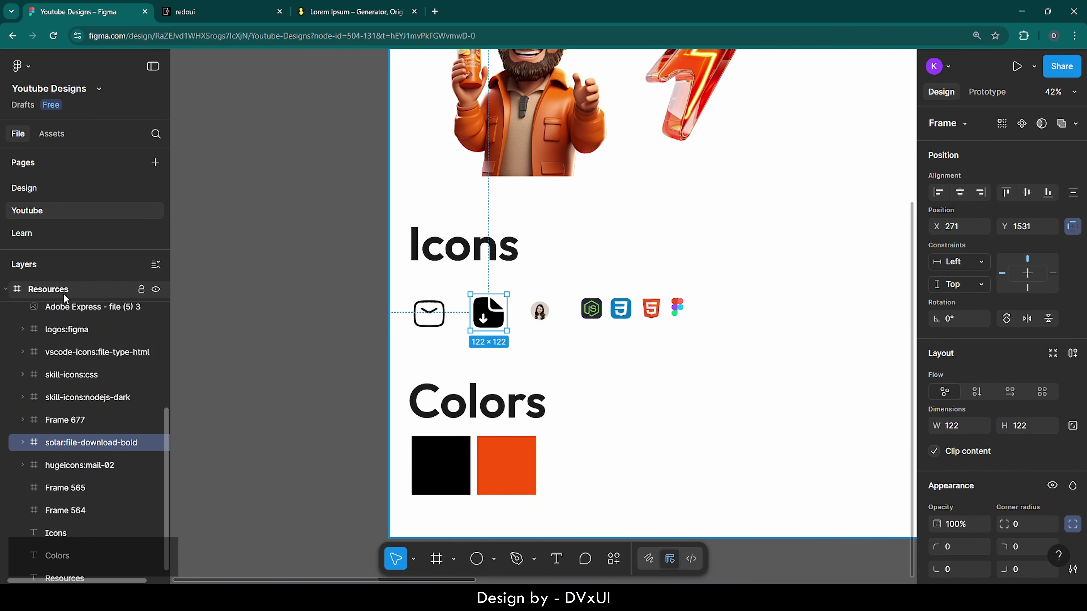
Step: Paste the download icon into the Desktop - 1 frame and move the Download Resume text down beside it
{"action": "scroll", "coordinate": [64, 304], "scroll_direction": "up", "scroll_amount": 3}
{"action": "scroll", "coordinate": [65, 304], "scroll_direction": "up", "scroll_amount": 2}
{"action": "double_click", "coordinate": [17, 290]}
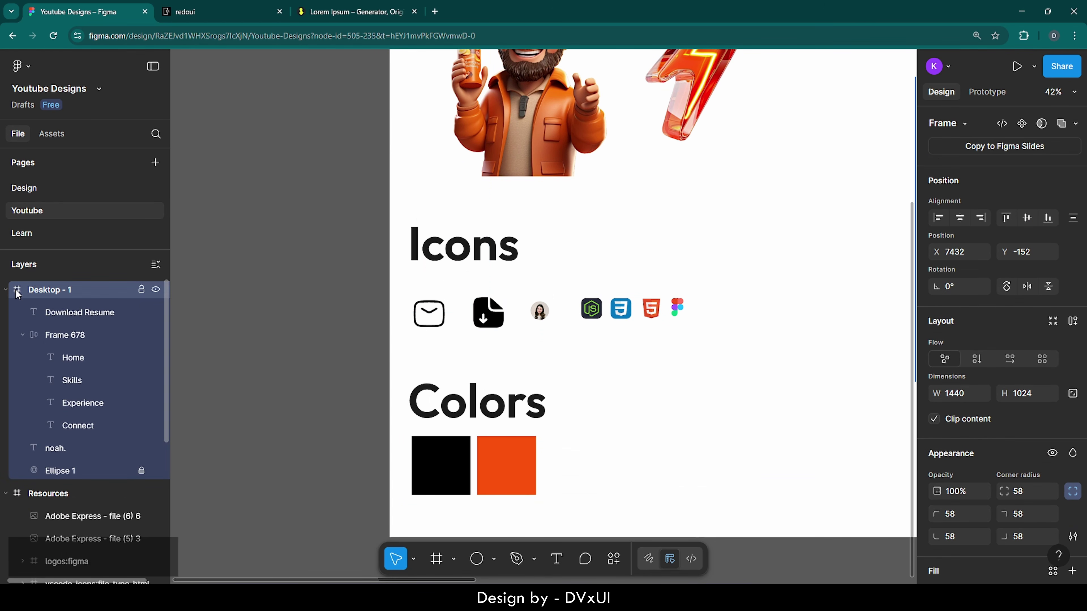
{"action": "scroll", "coordinate": [775, 116], "scroll_direction": "up", "scroll_amount": 6}
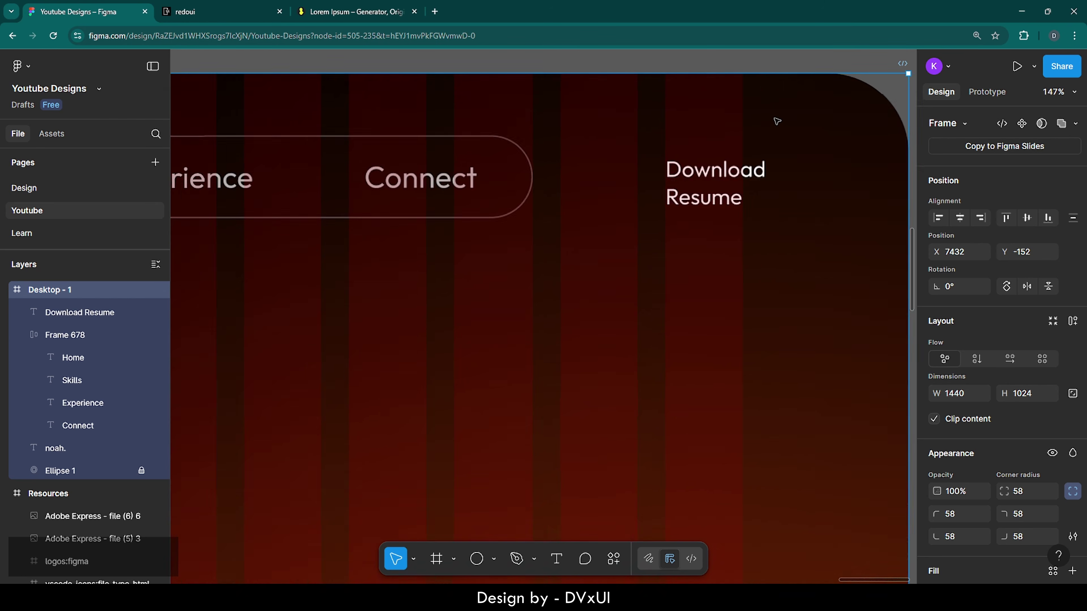
{"action": "key", "text": "ctrl+v"}
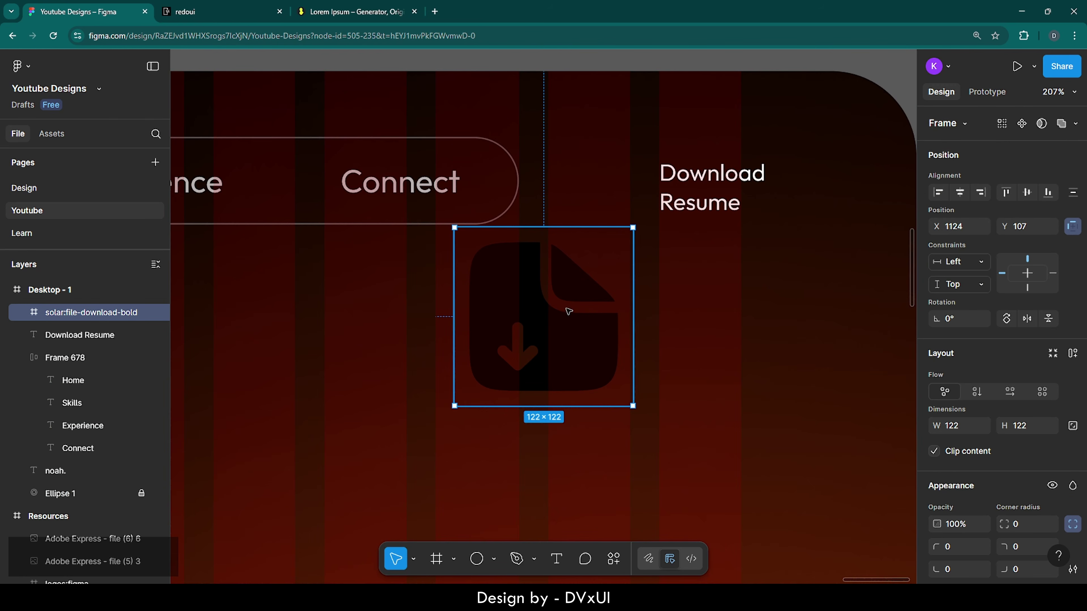
{"action": "left_click_drag", "start_coordinate": [727, 225], "coordinate": [732, 326]}
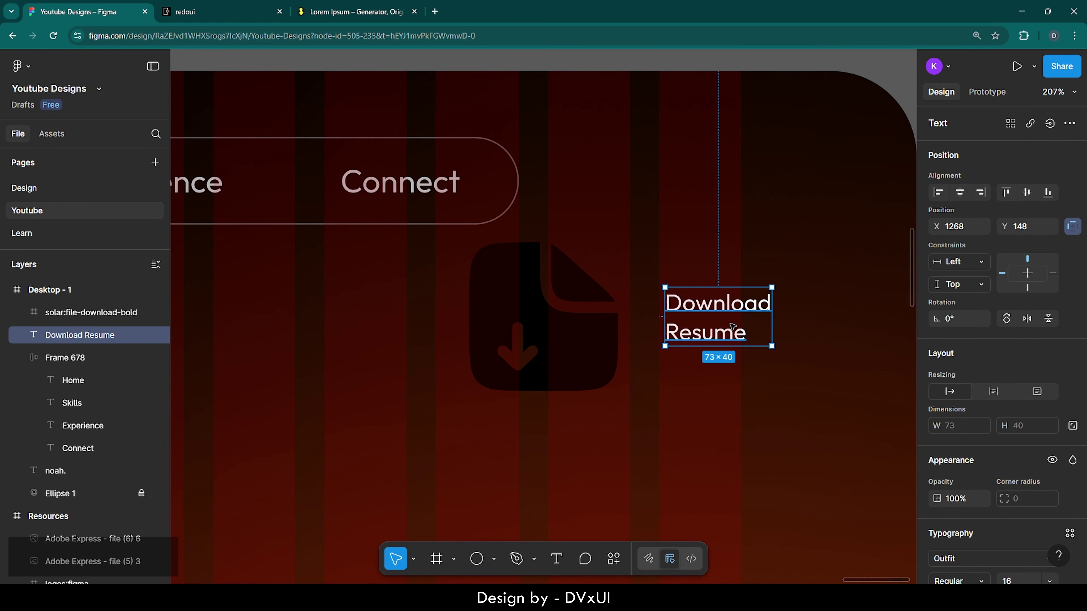
Step: Change the download icon's color to FFFFFF
{"action": "left_click", "coordinate": [504, 282]}
{"action": "scroll", "coordinate": [971, 466], "scroll_direction": "down", "scroll_amount": 5}
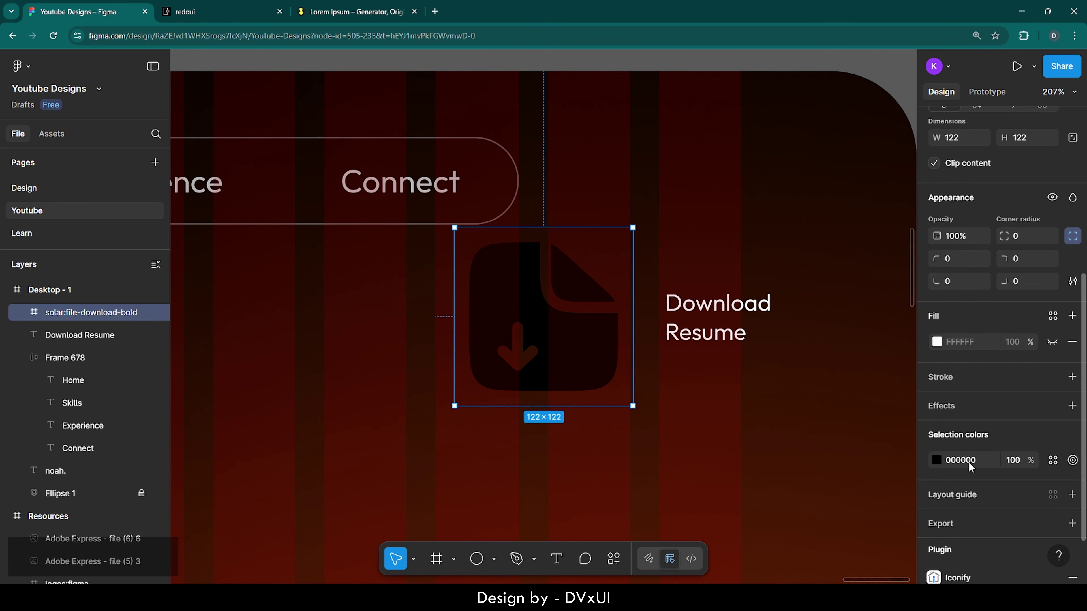
{"action": "left_click", "coordinate": [970, 464]}
{"action": "type", "text": "FFFFFF"}
{"action": "key", "text": "Return"}
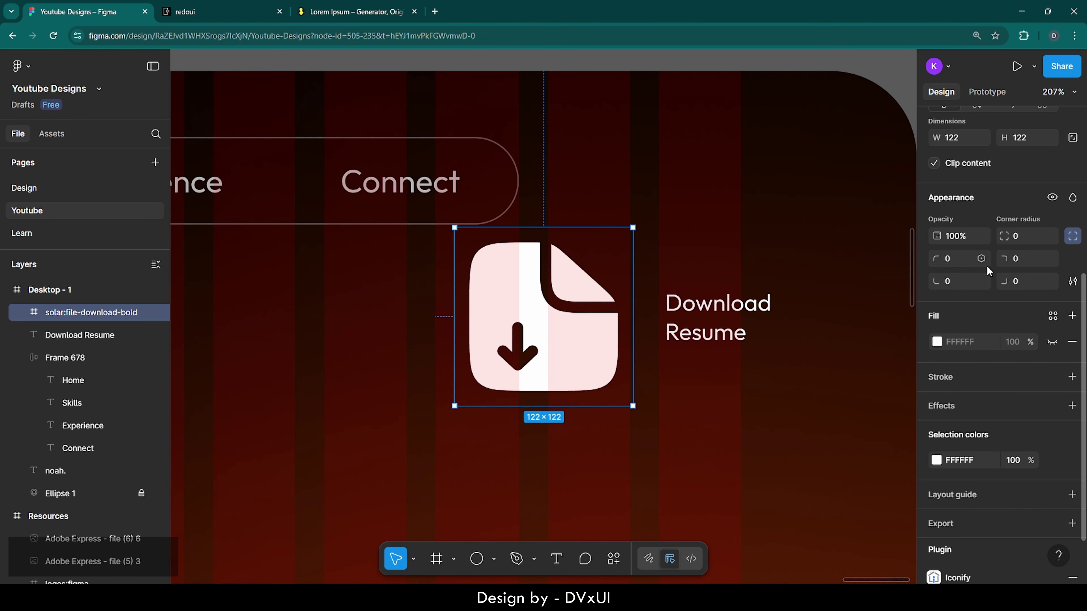
Step: Try resizing the download icon to a height of 200 with its aspect ratio locked, and undo the resize
{"action": "scroll", "coordinate": [1001, 257], "scroll_direction": "up", "scroll_amount": 2}
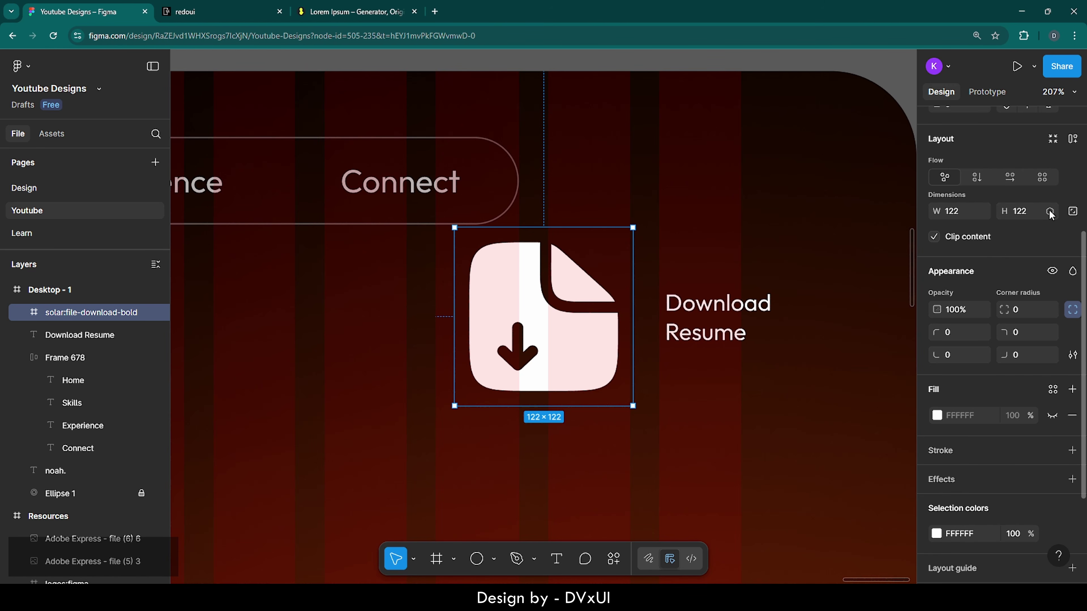
{"action": "left_click", "coordinate": [1072, 213]}
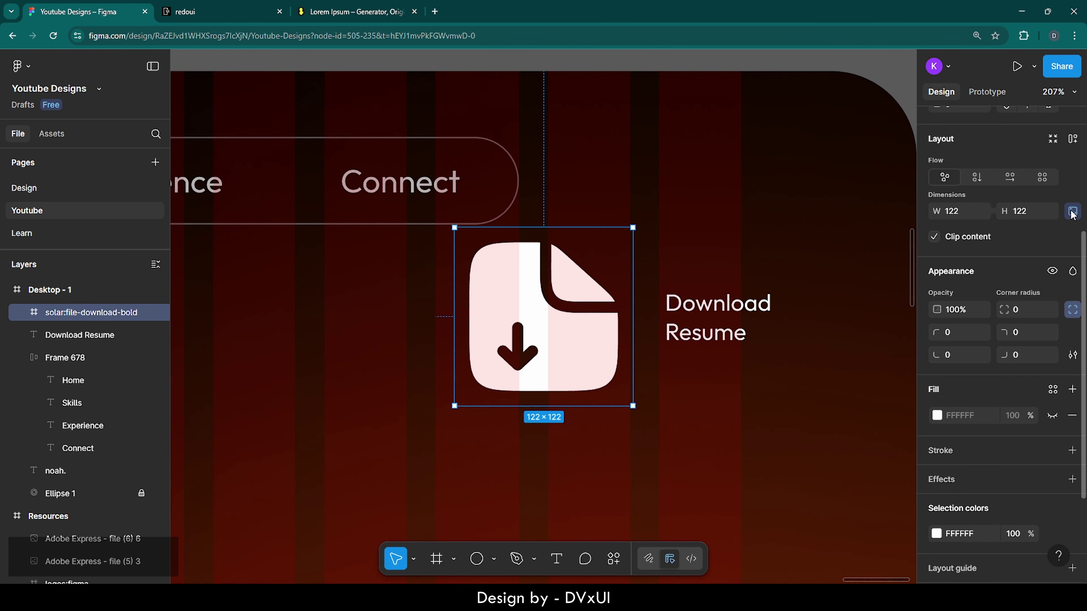
{"action": "left_click", "coordinate": [1029, 217]}
{"action": "type", "text": "200"}
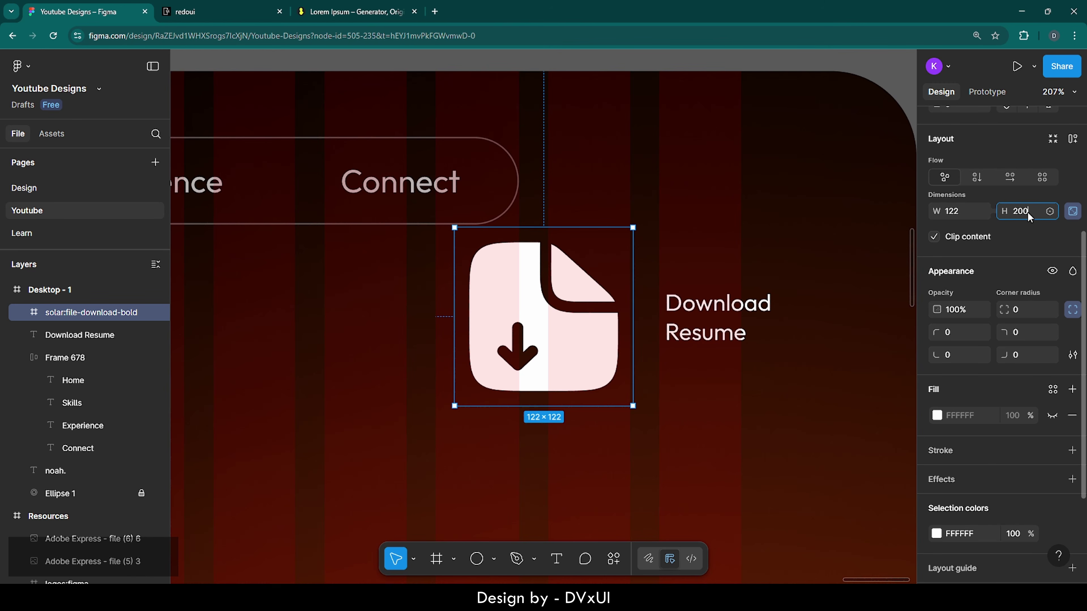
{"action": "key", "text": "Return"}
{"action": "left_click", "coordinate": [1029, 217]}
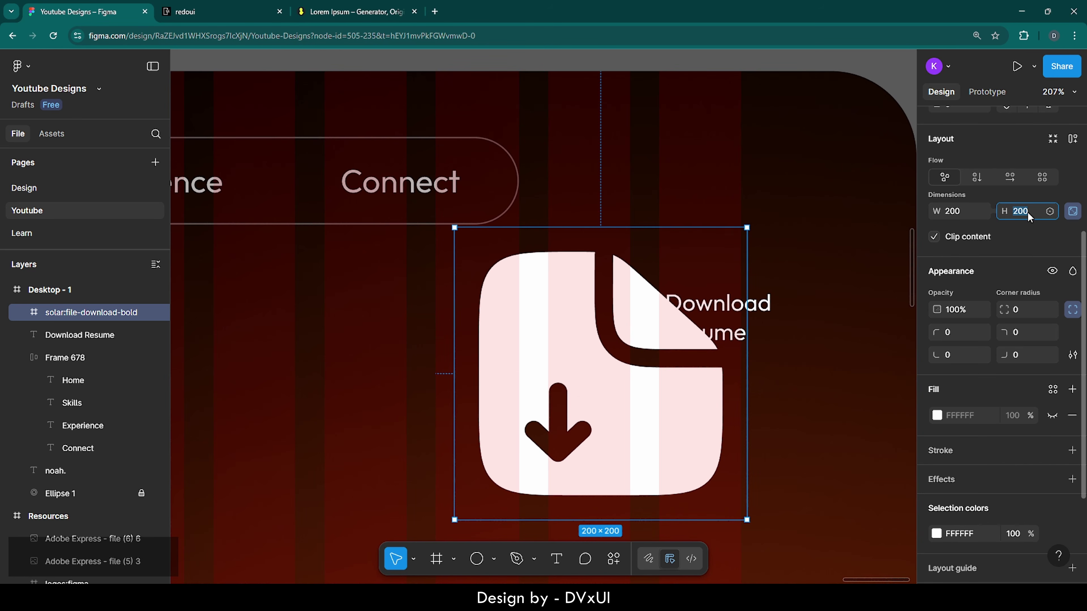
{"action": "key", "text": "ctrl"}
{"action": "key", "text": "ctrl+z"}
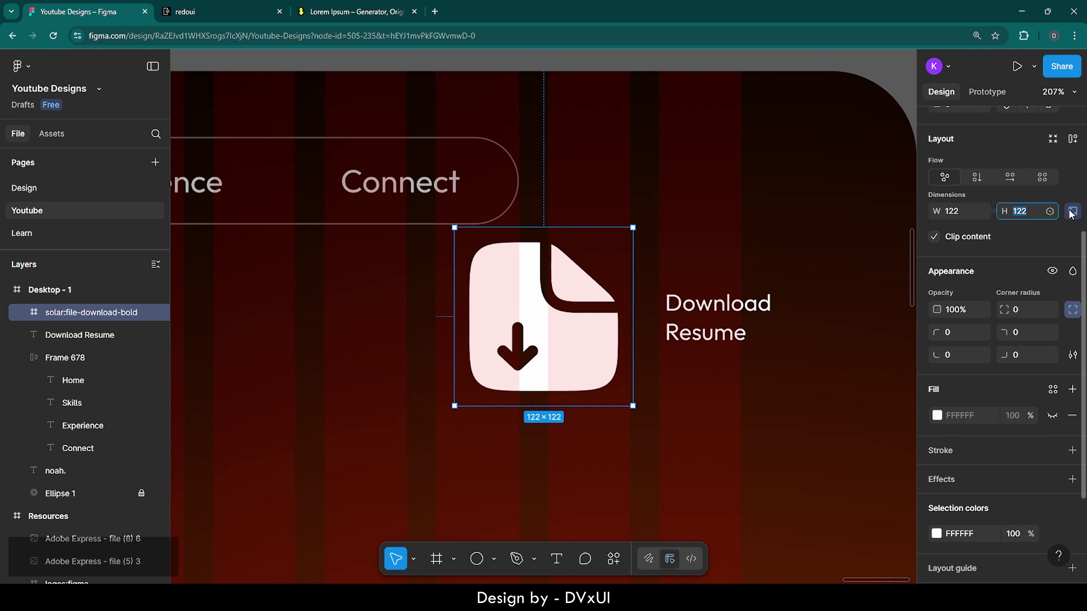
{"action": "left_click", "coordinate": [638, 196]}
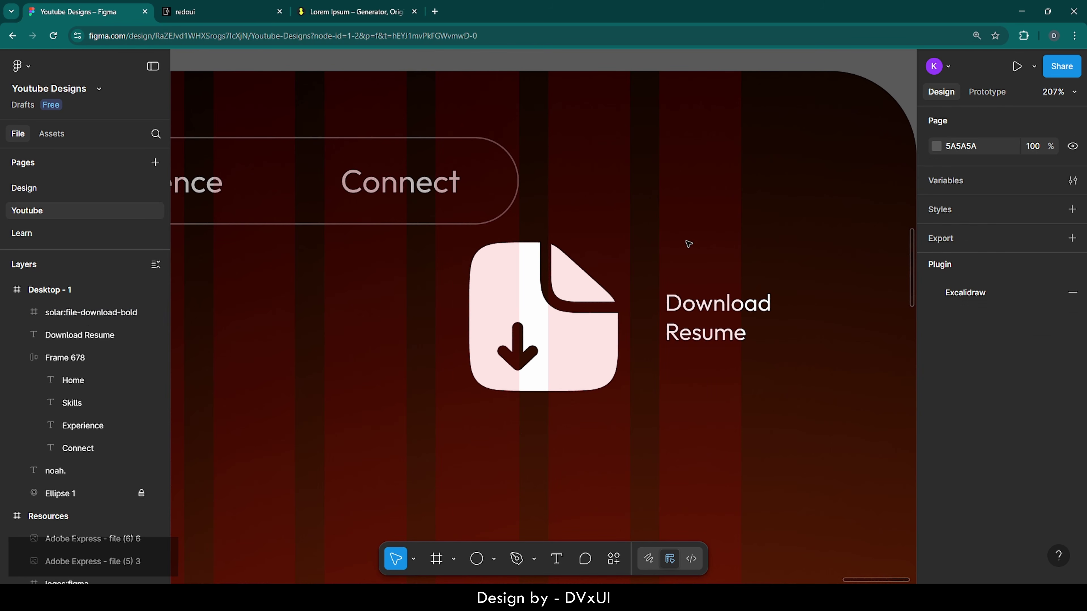
Step: Scale the download icon proportionally to a height of 38 with the Scale tool
{"action": "left_click", "coordinate": [554, 277]}
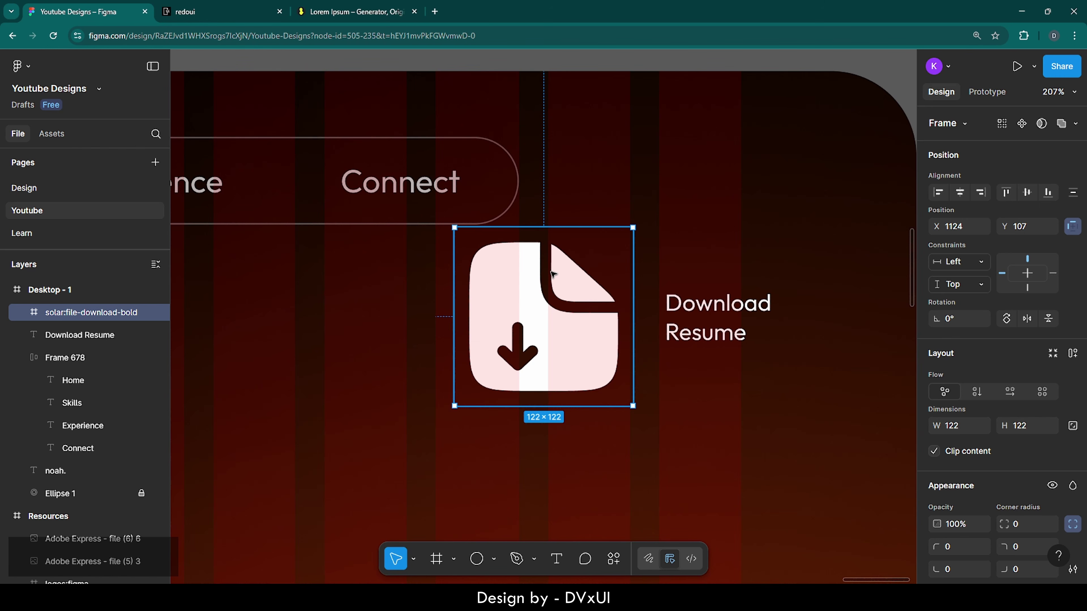
{"action": "key", "text": "k"}
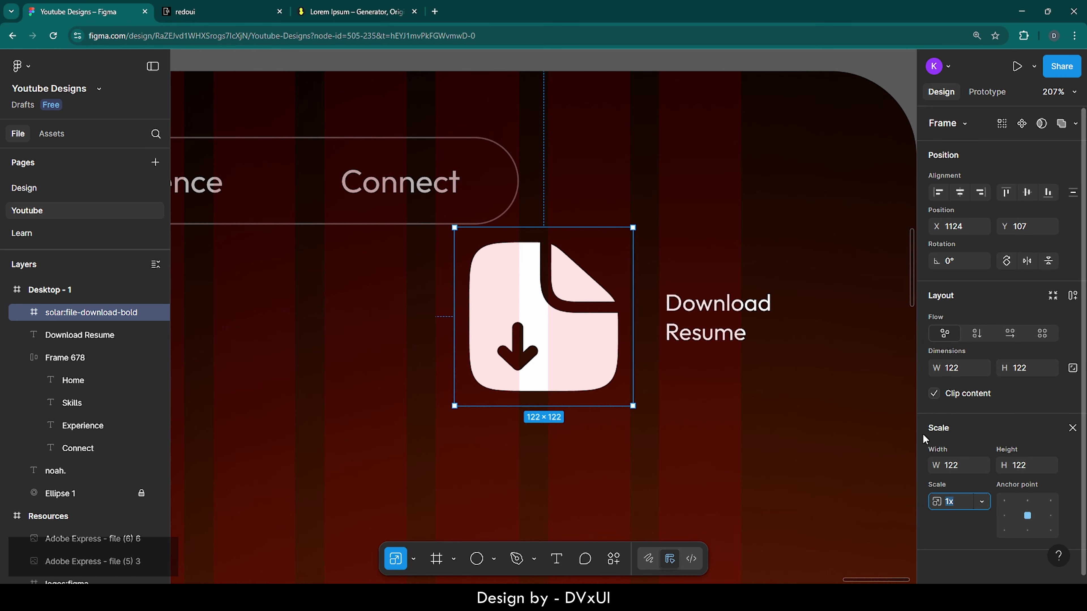
{"action": "left_click", "coordinate": [1028, 466]}
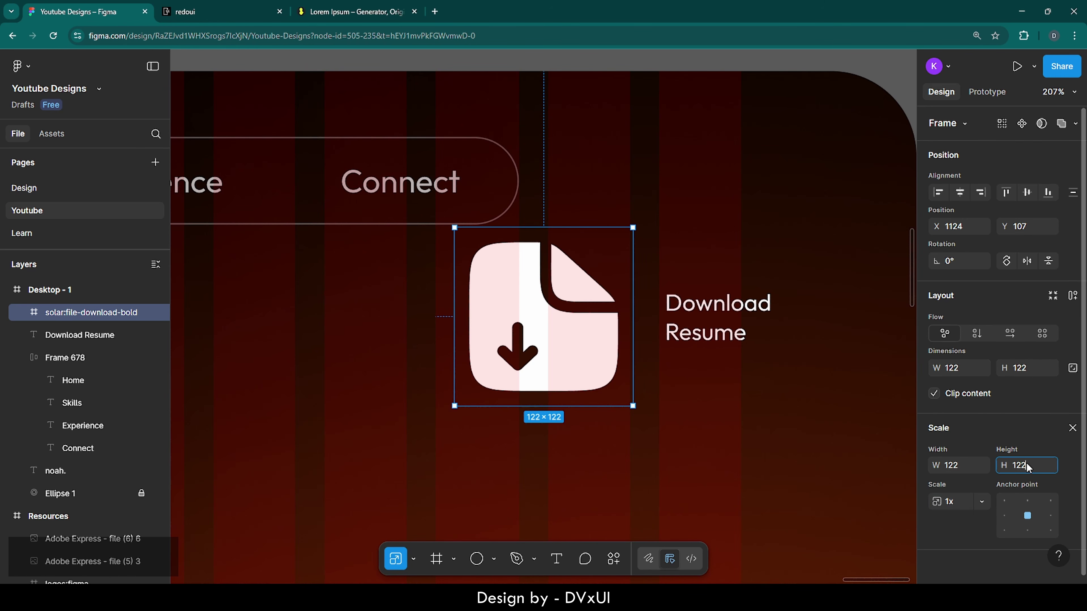
{"action": "double_click", "coordinate": [1028, 466]}
{"action": "type", "text": "38"}
{"action": "key", "text": "Return"}
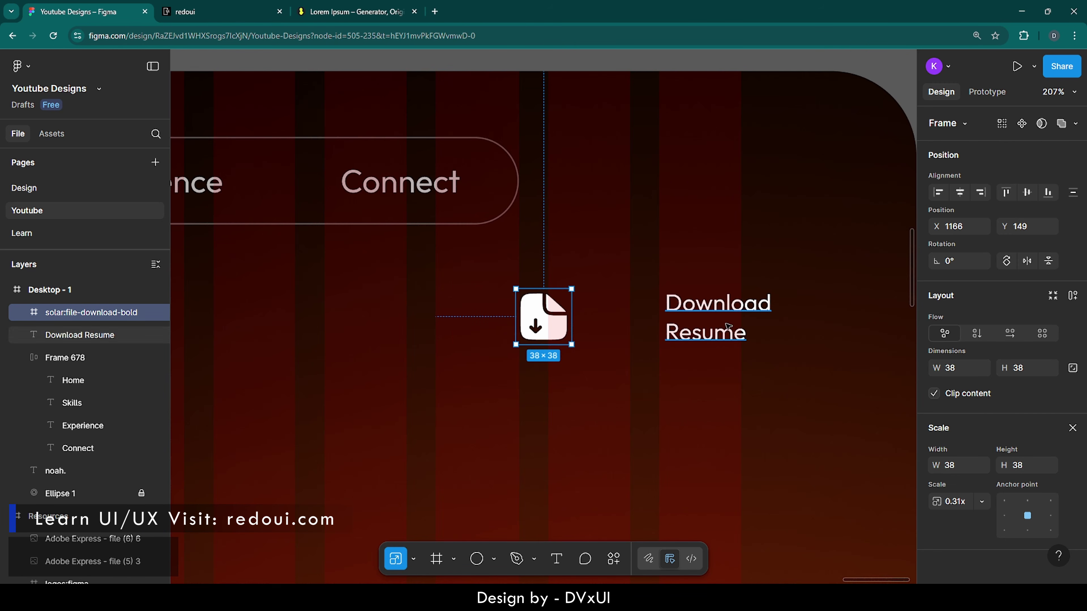
Step: Move the Download Resume text close beside the download icon, to X 1218 and Y 147
{"action": "double_click", "coordinate": [699, 312]}
{"action": "key", "text": "Escape"}
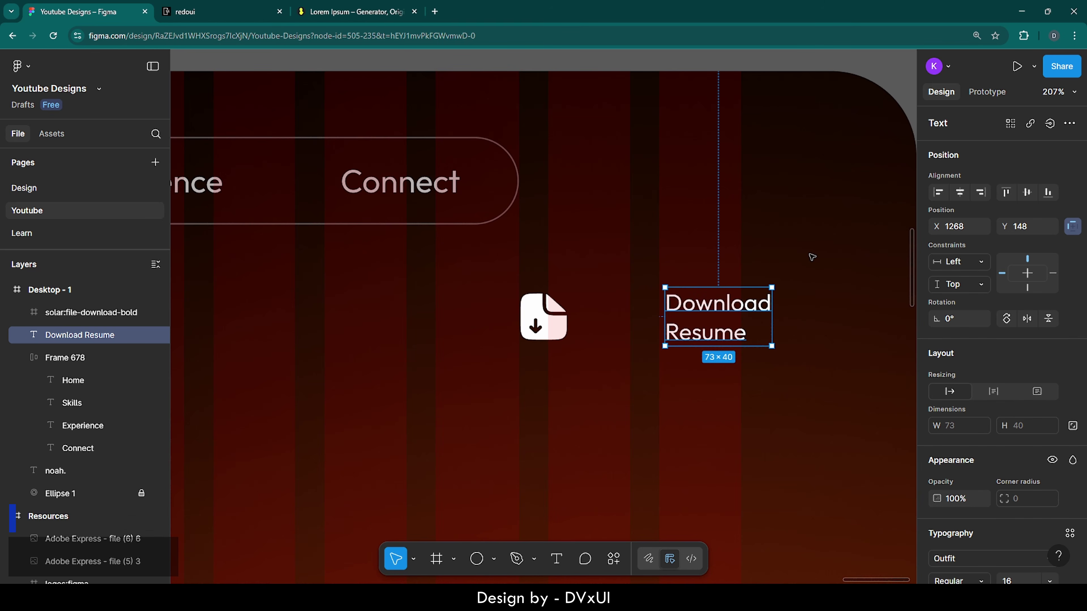
{"action": "left_click_drag", "start_coordinate": [701, 305], "coordinate": [627, 303]}
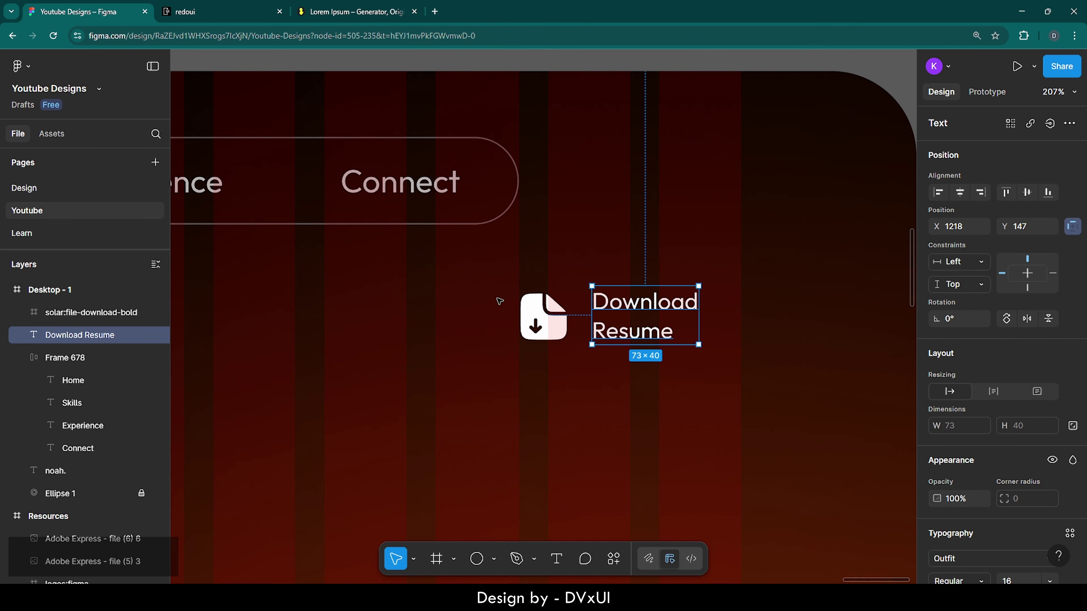
Step: Combine the download icon and the Download Resume text in a horizontal auto layout with a gap of 10
{"action": "left_click", "coordinate": [449, 298]}
{"action": "left_click_drag", "start_coordinate": [449, 298], "coordinate": [637, 369]}
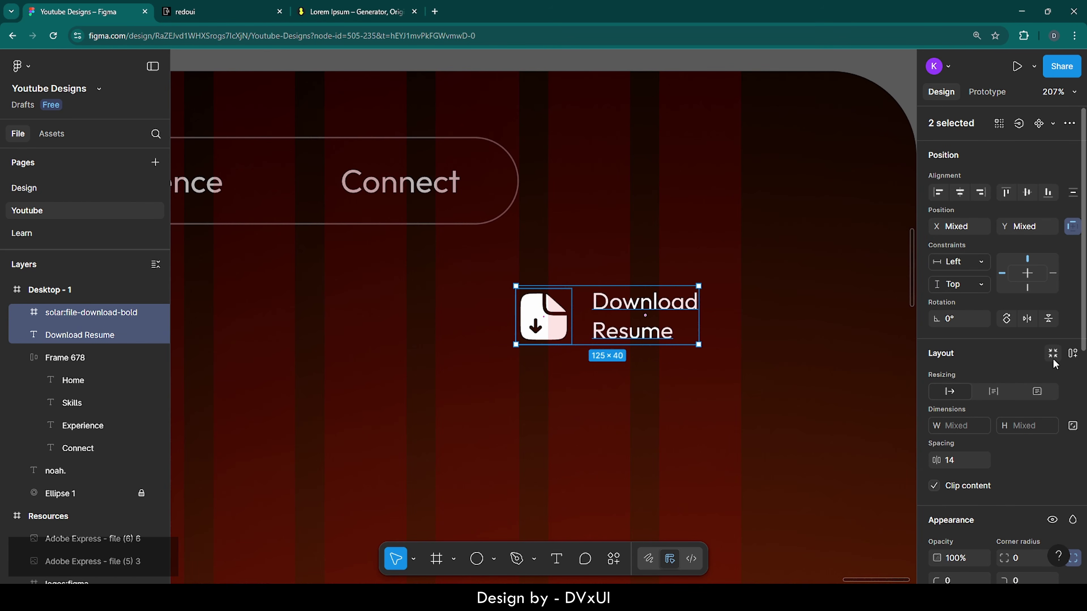
{"action": "left_click", "coordinate": [1072, 353]}
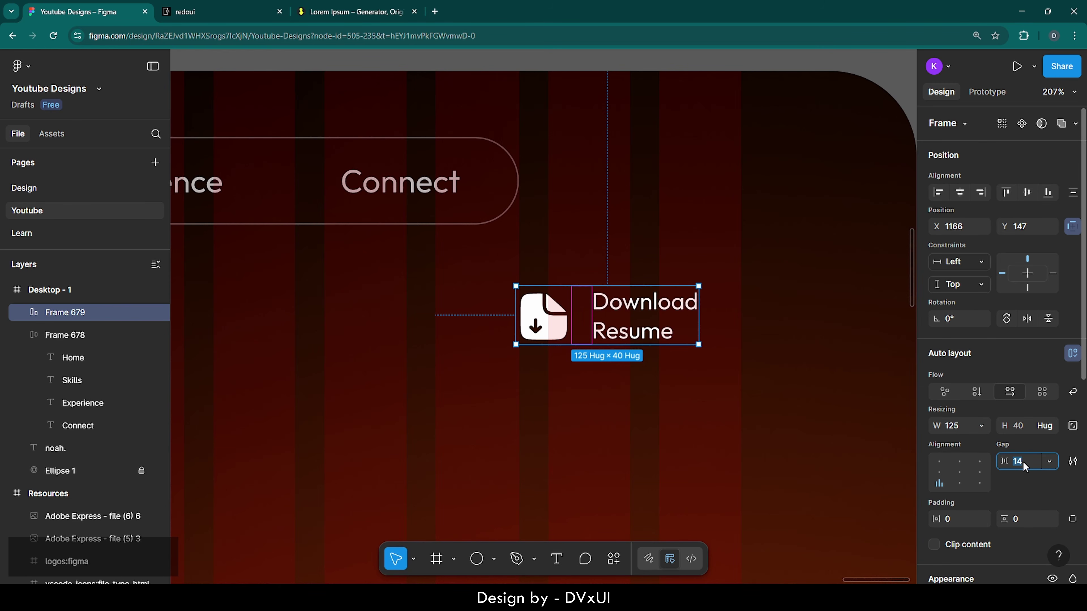
{"action": "key", "text": "Down"}
{"action": "key", "text": "Down"}
{"action": "key", "text": "Down"}
{"action": "key", "text": "Down"}
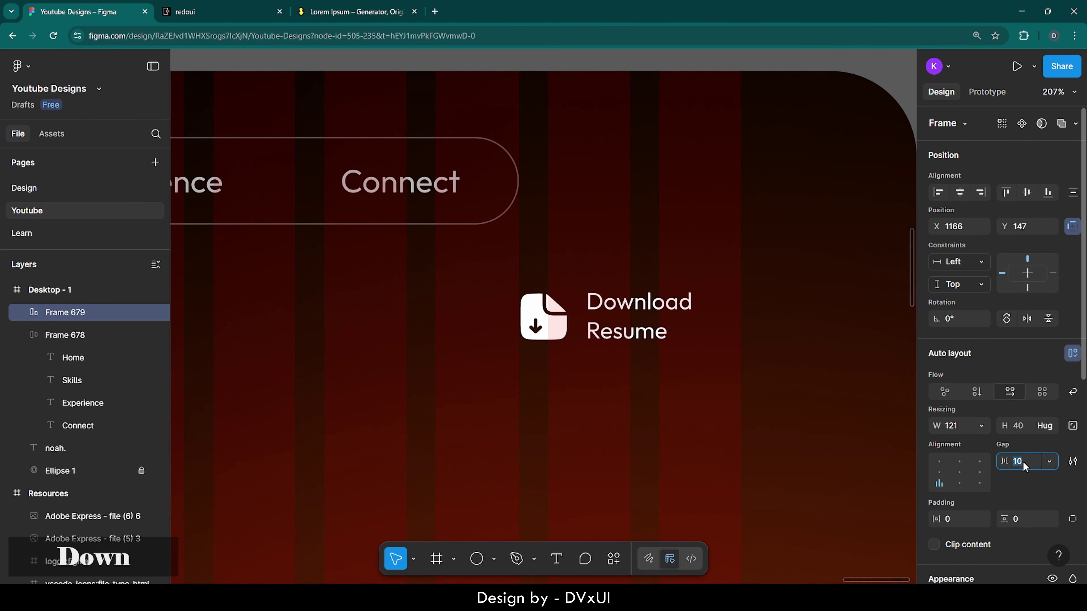
Step: Set the Download Resume auto layout's padding to 22 horizontally and 11 vertically
{"action": "scroll", "coordinate": [1023, 462], "scroll_direction": "down", "scroll_amount": 2}
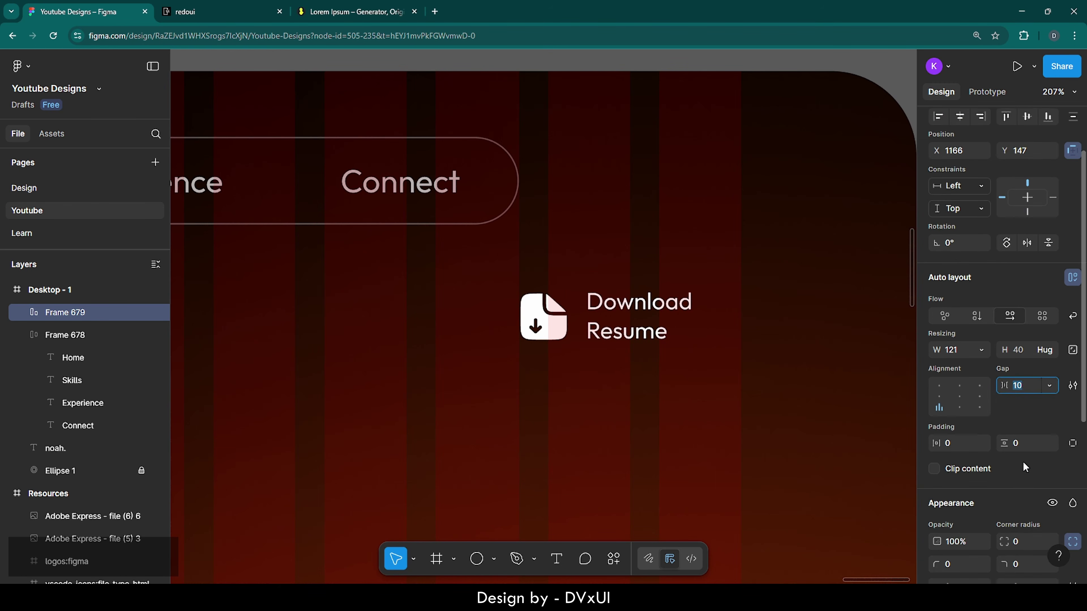
{"action": "left_click", "coordinate": [951, 438]}
{"action": "type", "text": "22"}
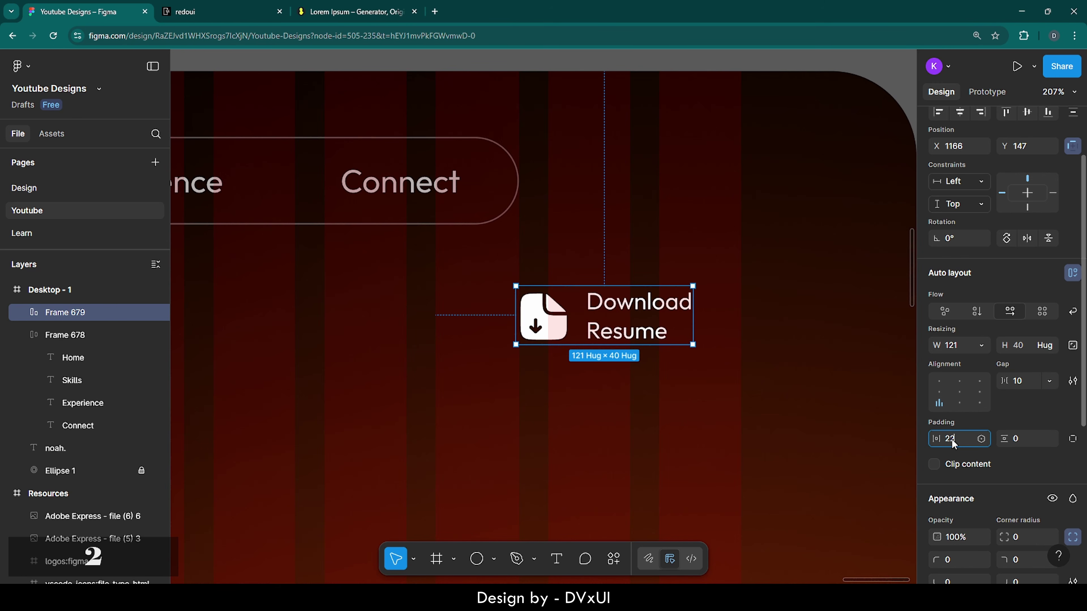
{"action": "key", "text": "Return"}
{"action": "left_click", "coordinate": [1020, 440]}
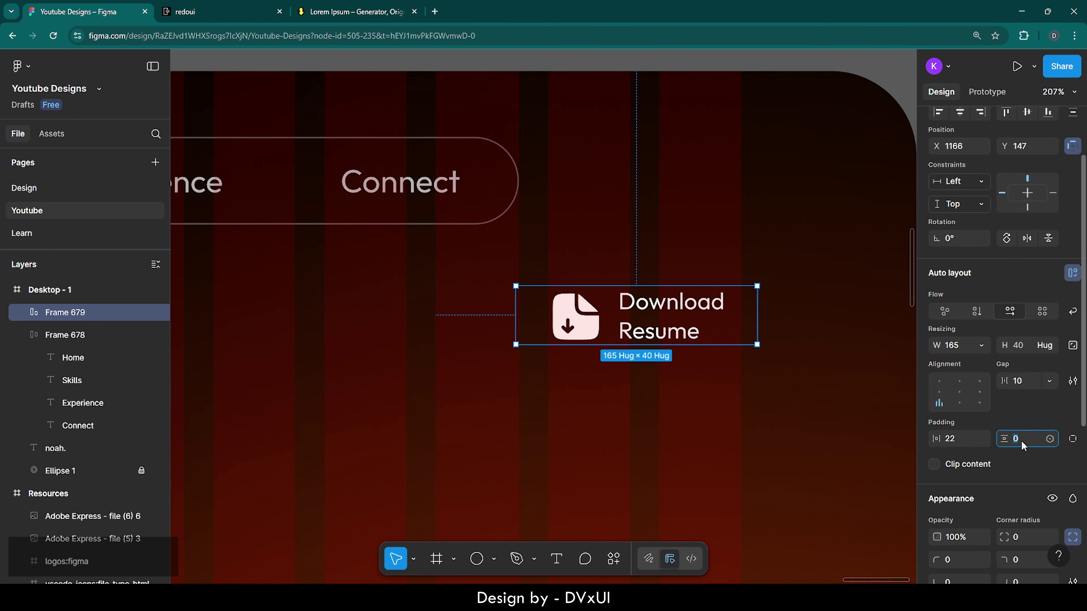
{"action": "type", "text": "11"}
{"action": "key", "text": "Return"}
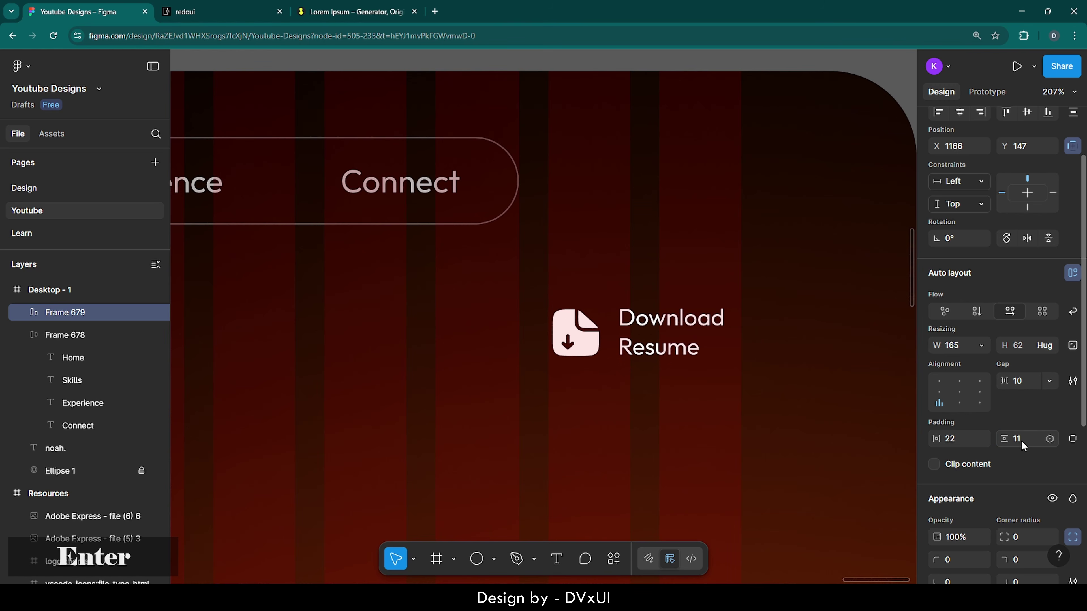
Step: Place the Download Resume frame in the header just after the menu pill and add an inside stroke in FC530A
{"action": "scroll", "coordinate": [1021, 441], "scroll_direction": "down", "scroll_amount": 1}
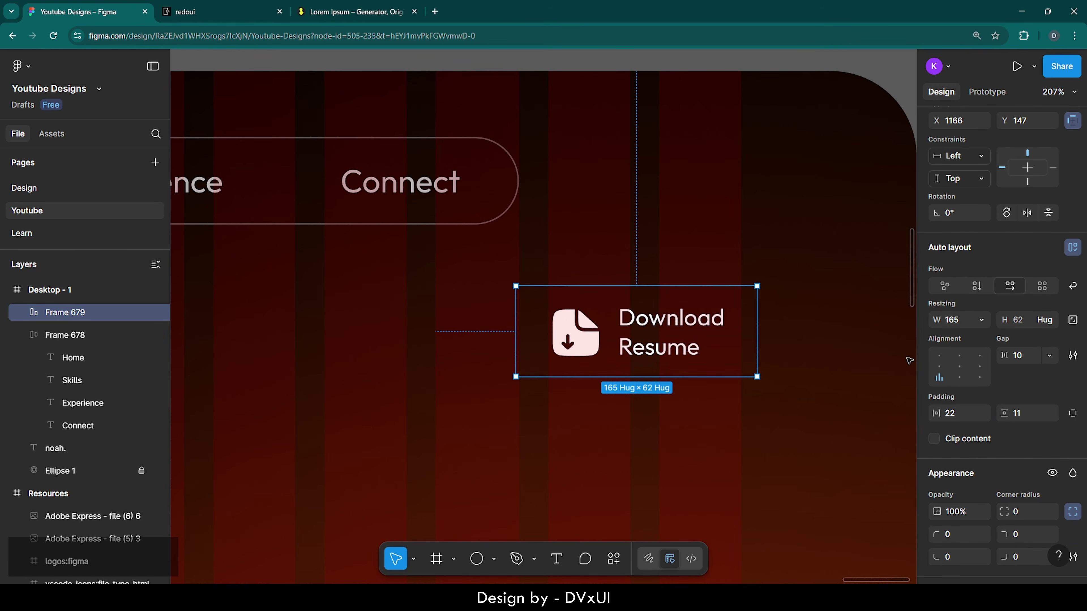
{"action": "left_click_drag", "start_coordinate": [648, 324], "coordinate": [673, 154]}
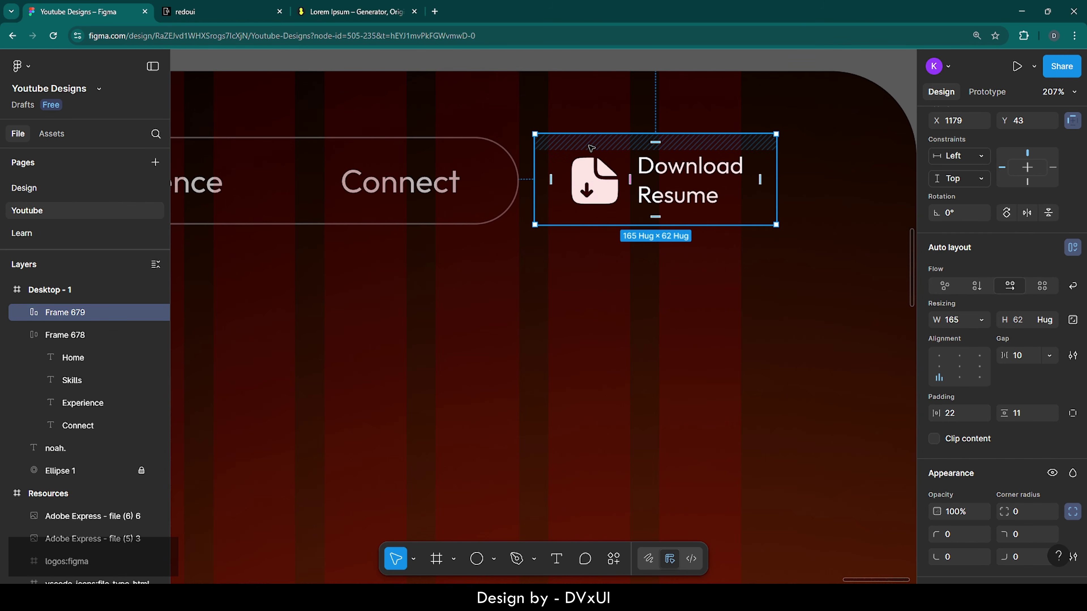
{"action": "scroll", "coordinate": [949, 441], "scroll_direction": "down", "scroll_amount": 5}
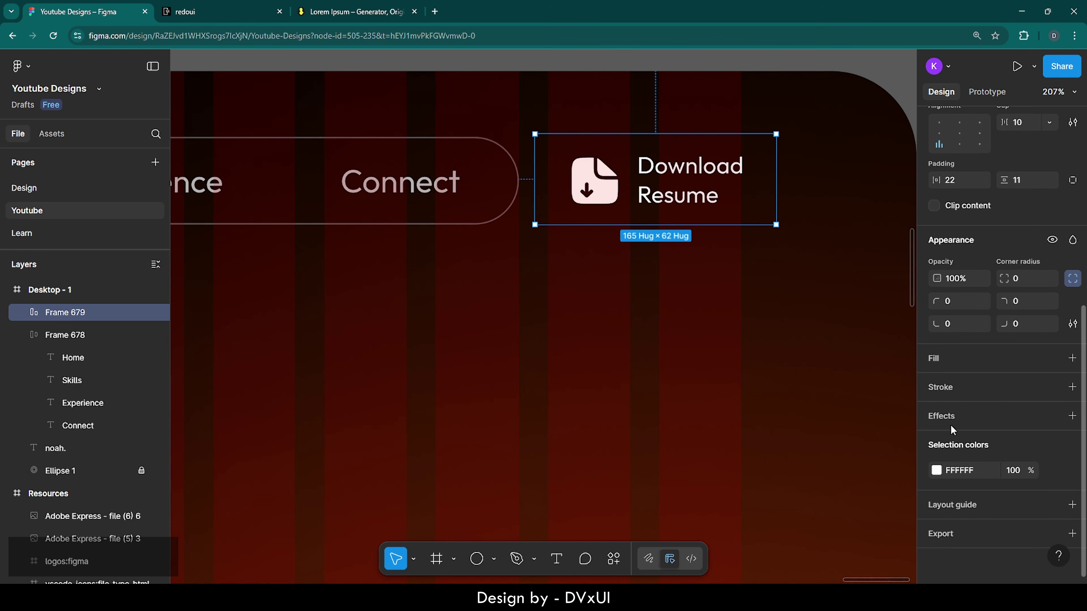
{"action": "left_click", "coordinate": [940, 388]}
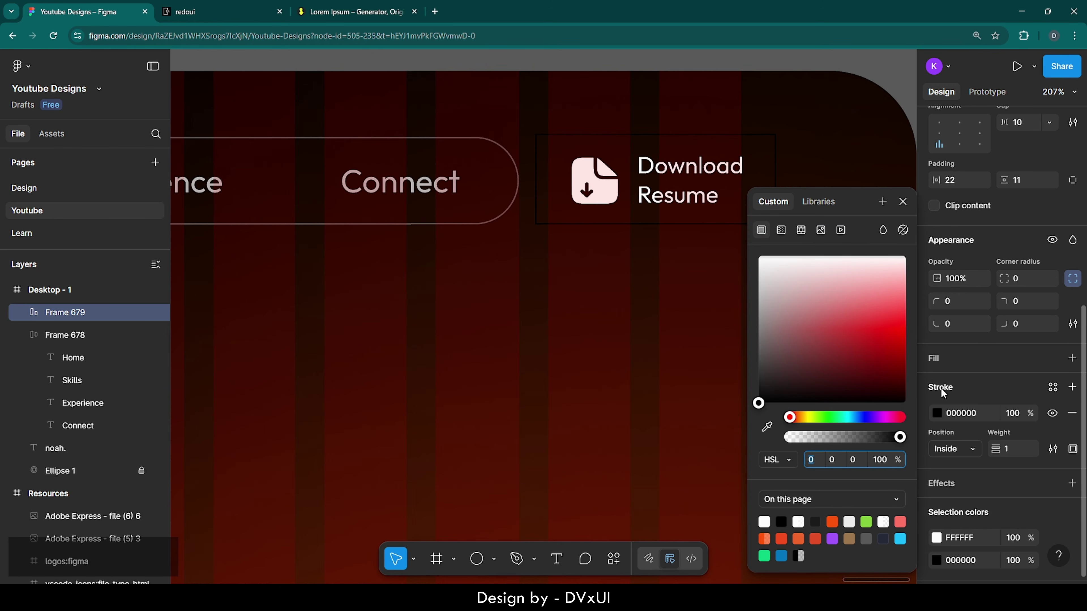
{"action": "left_click", "coordinate": [832, 522]}
{"action": "left_click", "coordinate": [1016, 448]}
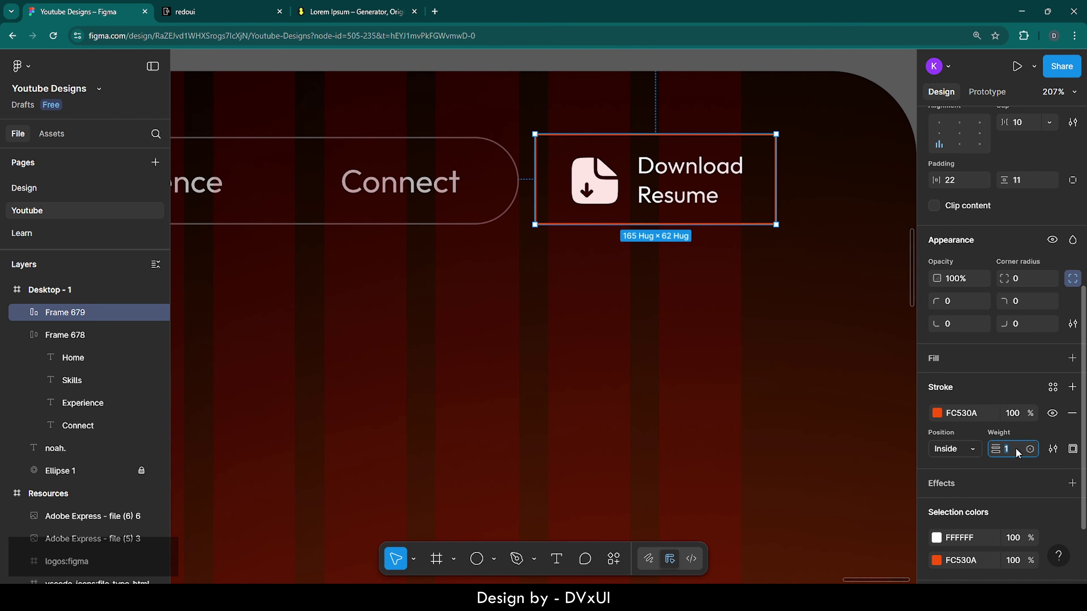
Step: Round the Download Resume frame into a pill with a corner radius of 50
{"action": "left_click", "coordinate": [1025, 278]}
{"action": "key", "text": "shift+Up"}
{"action": "key", "text": "shift+Up"}
{"action": "key", "text": "shift+Up"}
{"action": "key", "text": "shift+Up"}
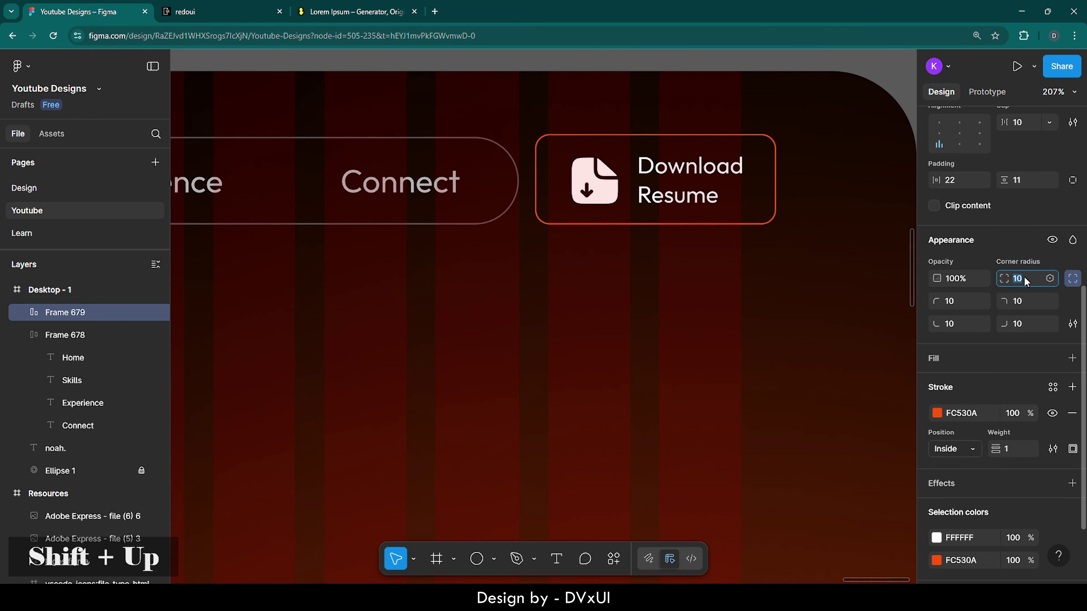
{"action": "key", "text": "shift+Up"}
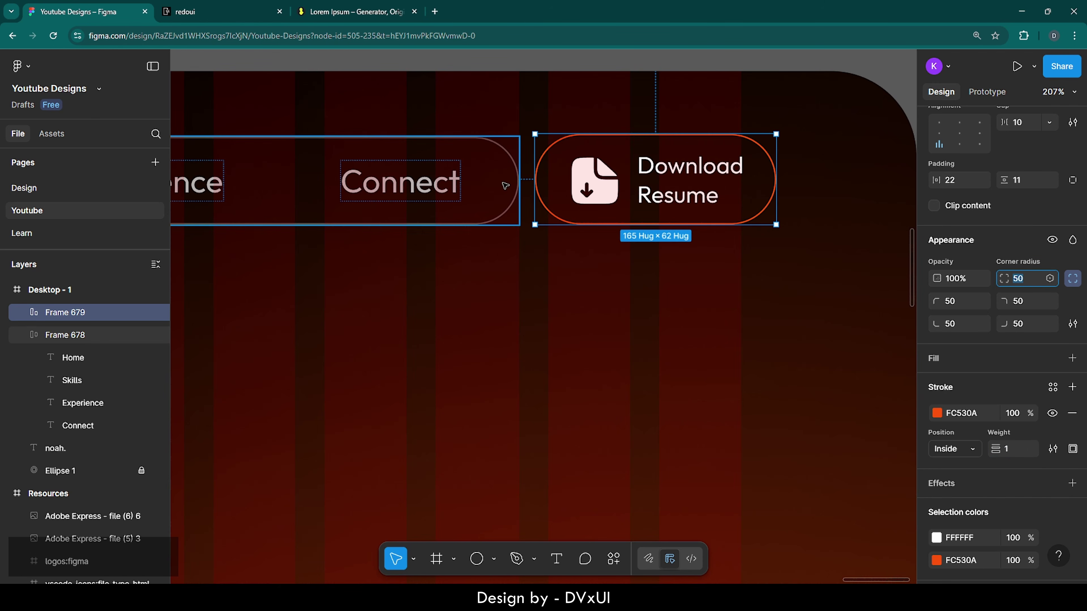
Step: Set the spacing between the menu pill and the Download Resume button to 14 and align their vertical centers
{"action": "left_click", "coordinate": [516, 197], "text": "shift"}
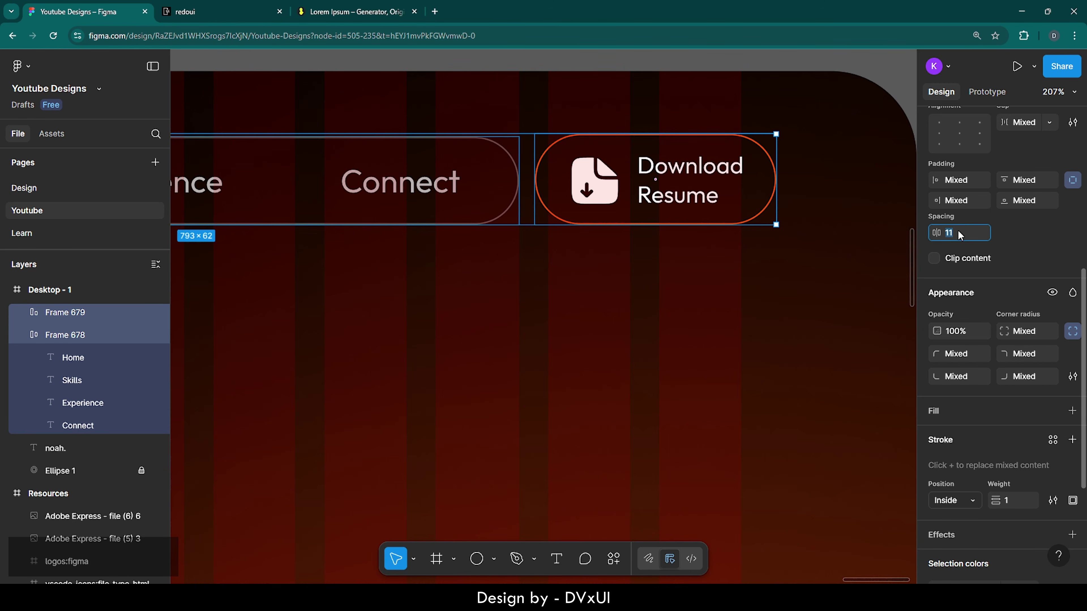
{"action": "key", "text": "Up"}
{"action": "key", "text": "Up"}
{"action": "key", "text": "Up"}
{"action": "key", "text": "Up"}
{"action": "key", "text": "Down"}
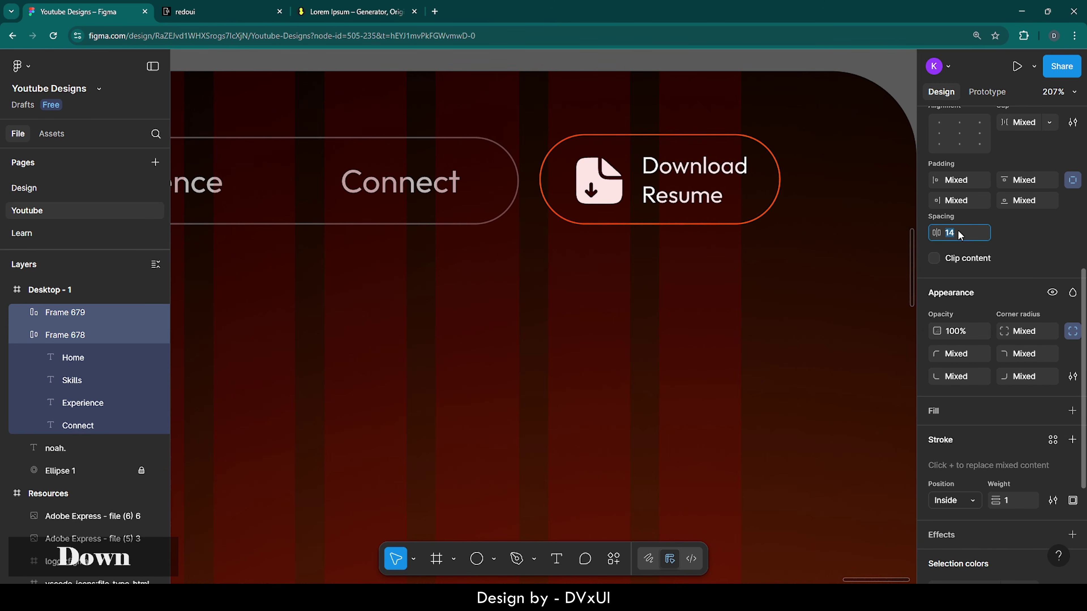
{"action": "scroll", "coordinate": [950, 189], "scroll_direction": "up", "scroll_amount": 3}
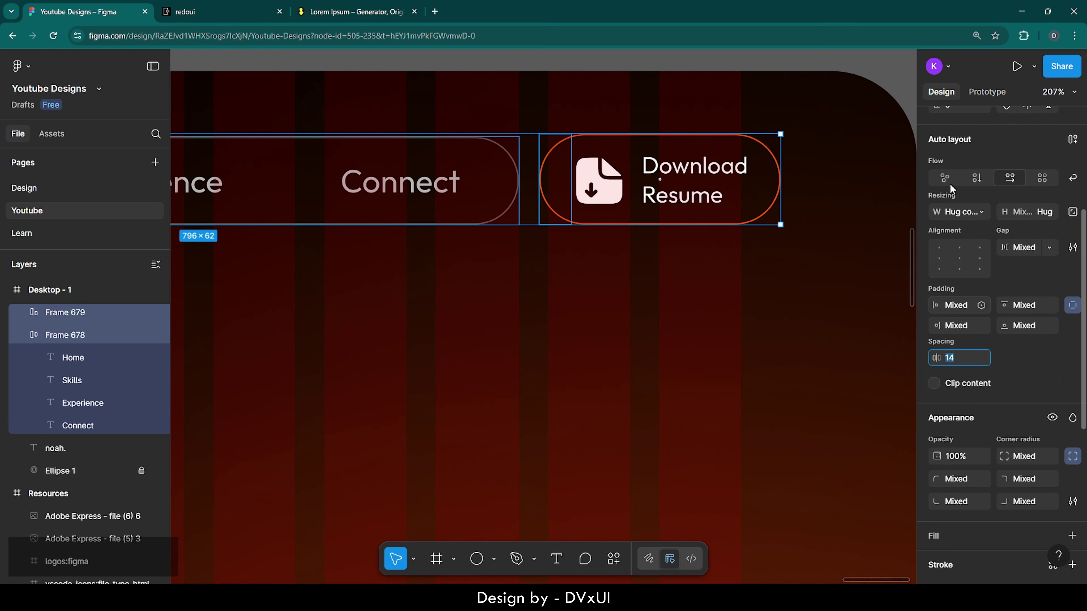
{"action": "scroll", "coordinate": [950, 188], "scroll_direction": "up", "scroll_amount": 5}
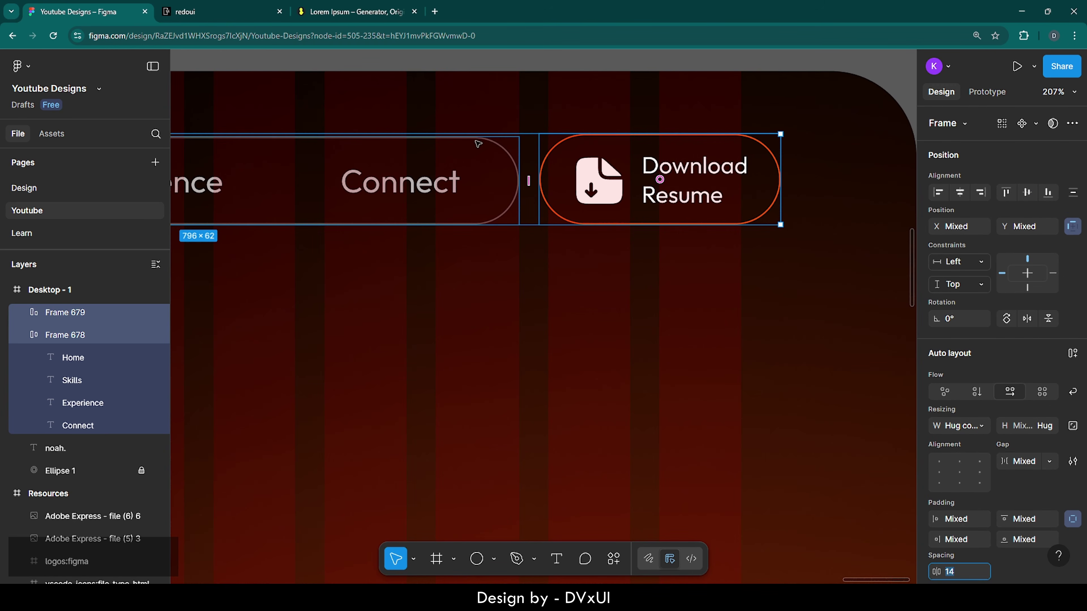
{"action": "key", "text": "Escape"}
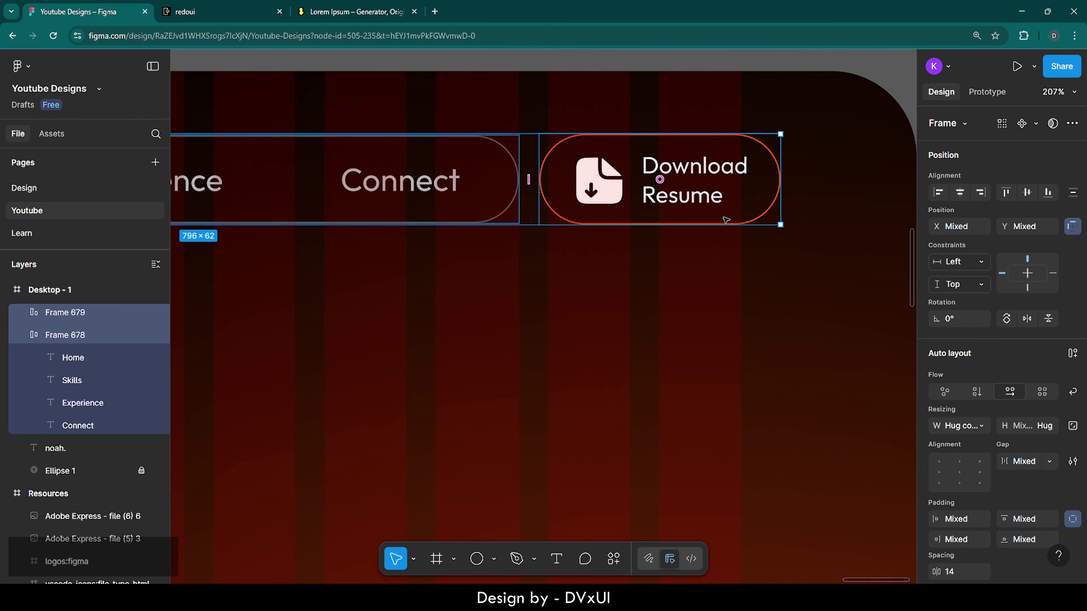
Step: Shift the menu pill and Download Resume button left together until the button's right edge meets the last layout column's edge
{"action": "key", "text": "shift+Left"}
{"action": "key", "text": "shift+Left"}
{"action": "key", "text": "shift+Left"}
{"action": "key", "text": "shift+Left"}
{"action": "key", "text": "shift+Left"}
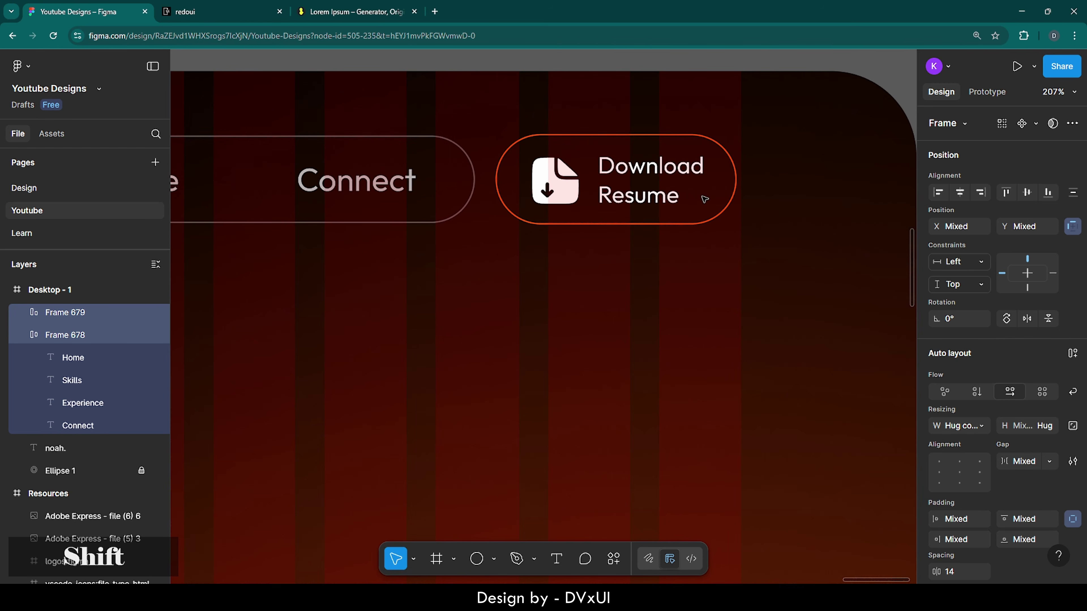
{"action": "key", "text": "Right"}
{"action": "left_click", "coordinate": [844, 274]}
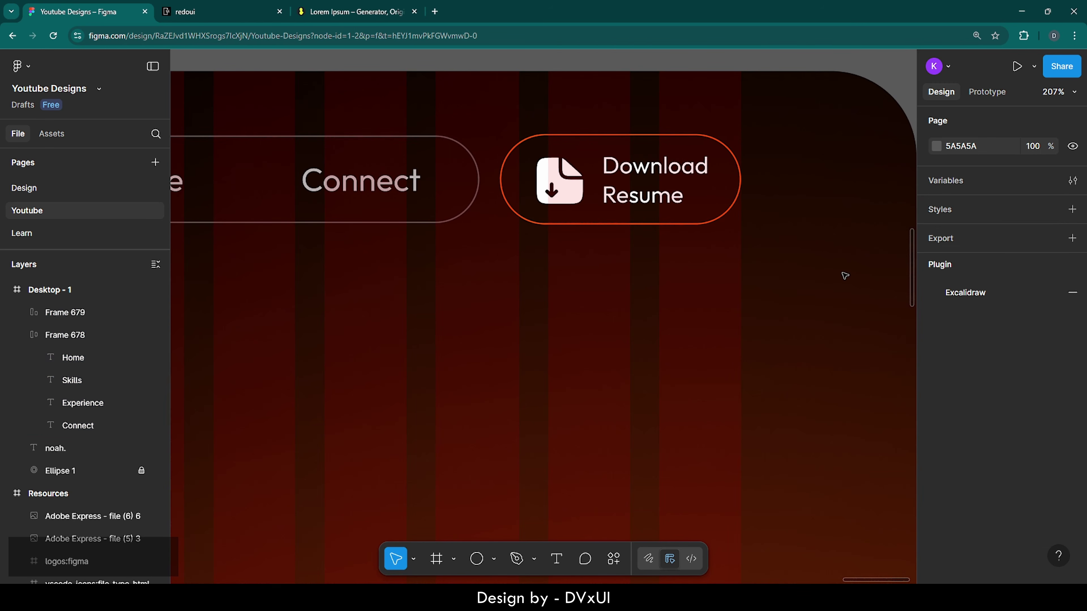
{"action": "scroll", "coordinate": [844, 274], "scroll_direction": "down", "scroll_amount": 5}
{"action": "scroll", "coordinate": [844, 274], "scroll_direction": "down", "scroll_amount": 3}
{"action": "scroll", "coordinate": [845, 274], "scroll_direction": "down", "scroll_amount": 3}
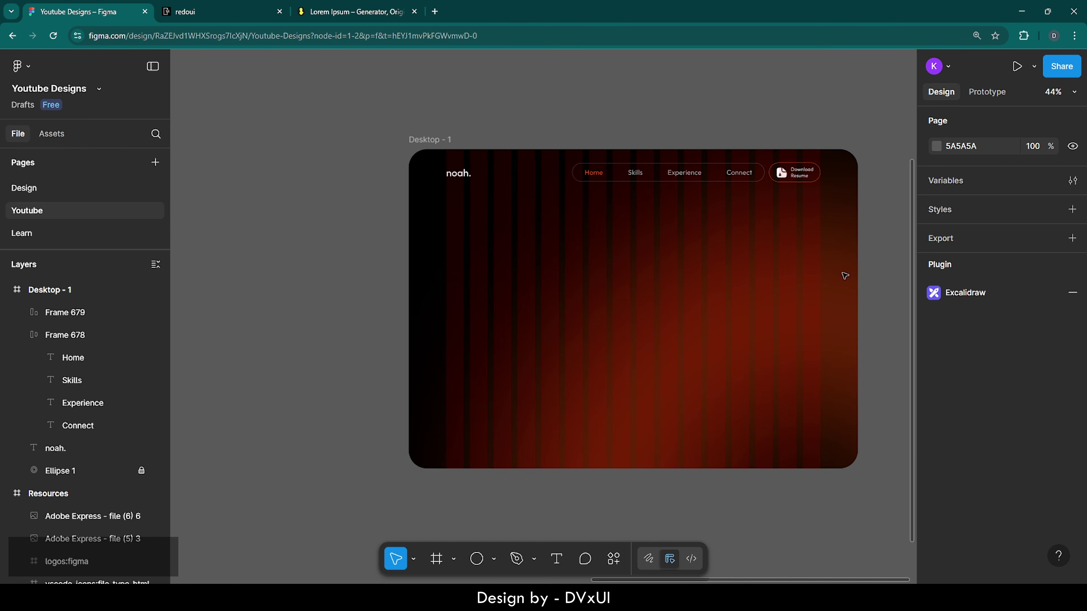
{"action": "scroll", "coordinate": [844, 274], "scroll_direction": "up", "scroll_amount": 2}
{"action": "scroll", "coordinate": [844, 275], "scroll_direction": "down", "scroll_amount": 2}
{"action": "scroll", "coordinate": [844, 276], "scroll_direction": "up", "scroll_amount": 3}
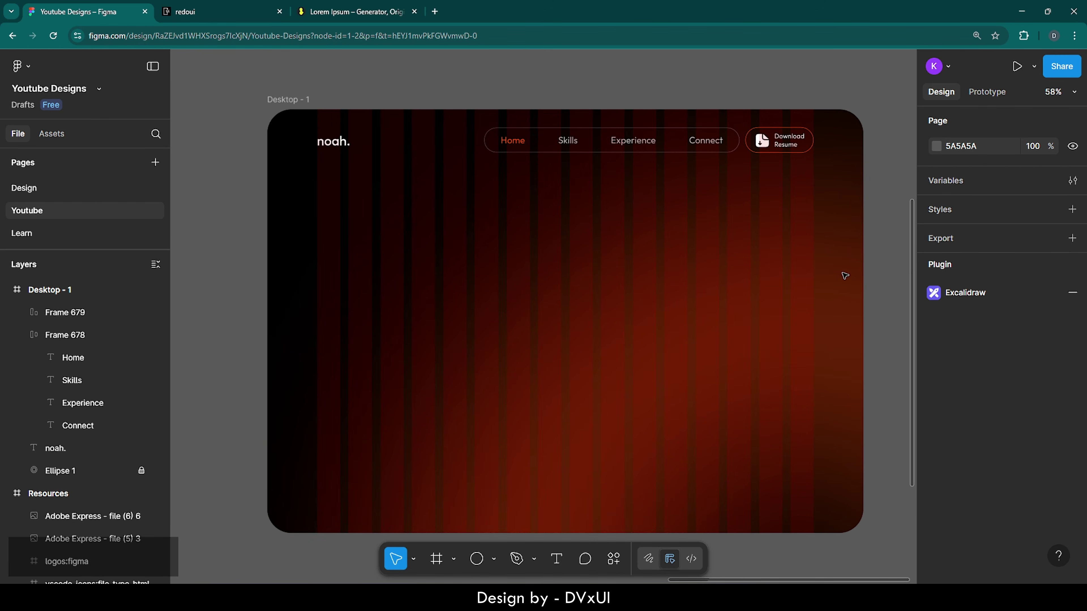
{"action": "scroll", "coordinate": [844, 276], "scroll_direction": "left", "scroll_amount": 1}
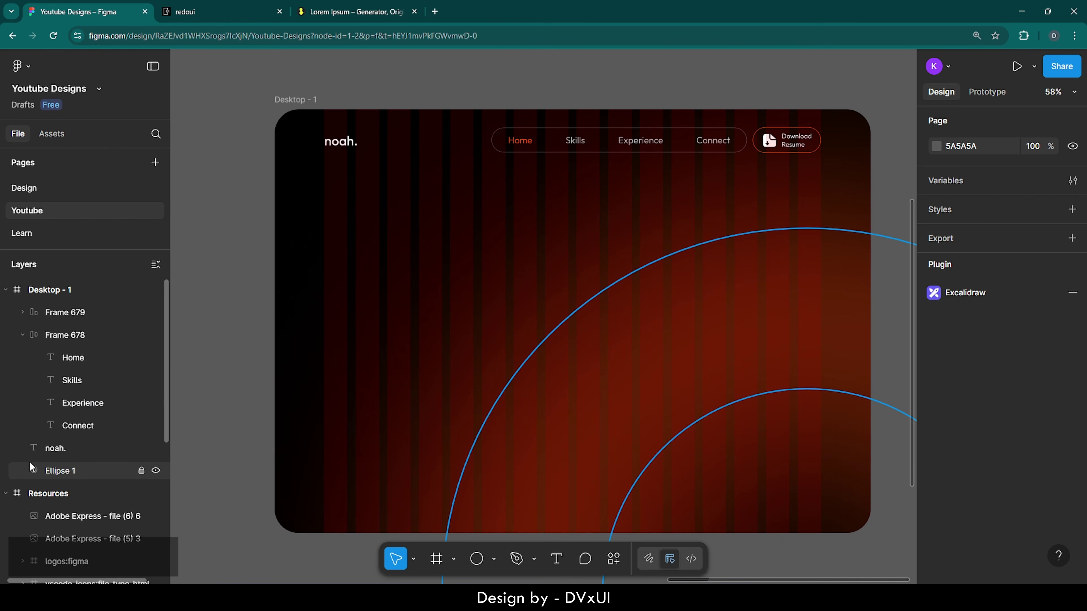
Step: Copy the bearded character image from the Resources frame and paste it into the Desktop - 1 frame
{"action": "left_click", "coordinate": [16, 494]}
{"action": "key", "text": "shift+2"}
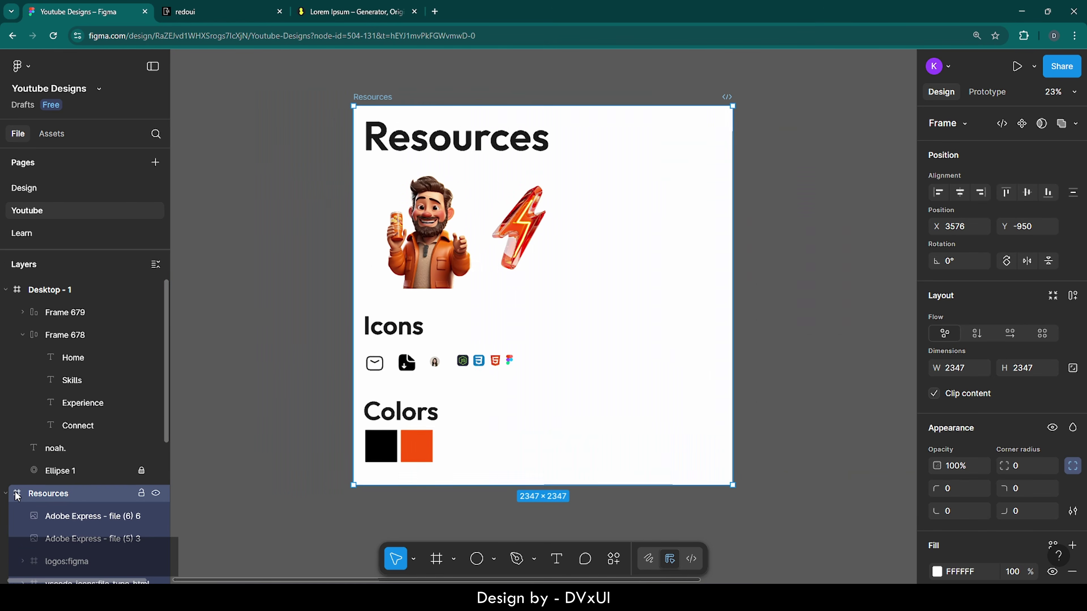
{"action": "left_click", "coordinate": [85, 538]}
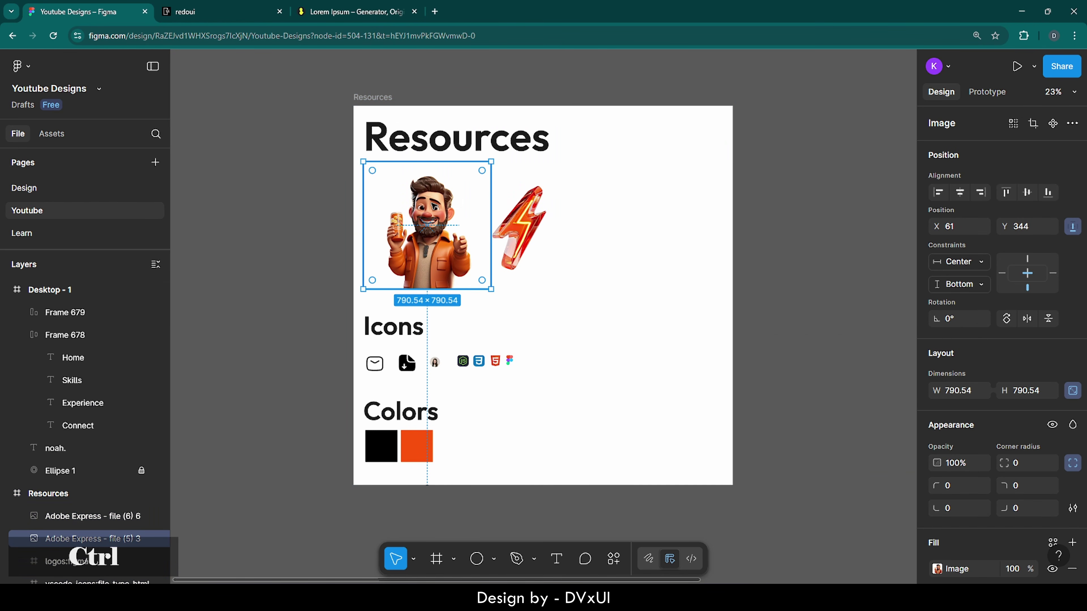
{"action": "key", "text": "ctrl+c"}
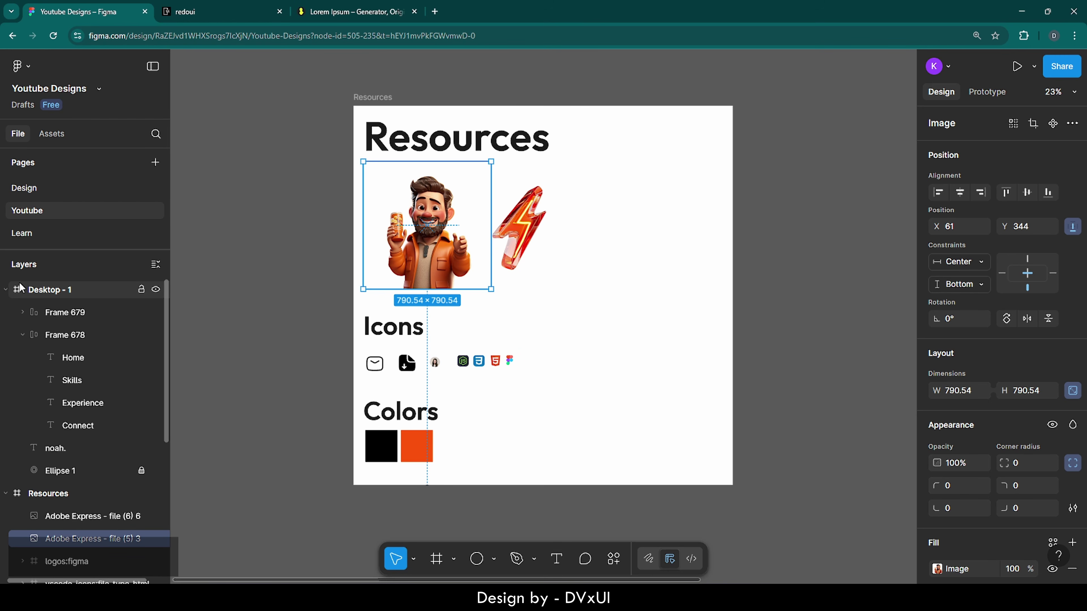
{"action": "left_click", "coordinate": [43, 289]}
{"action": "key", "text": "shift+2"}
{"action": "key", "text": "ctrl+v"}
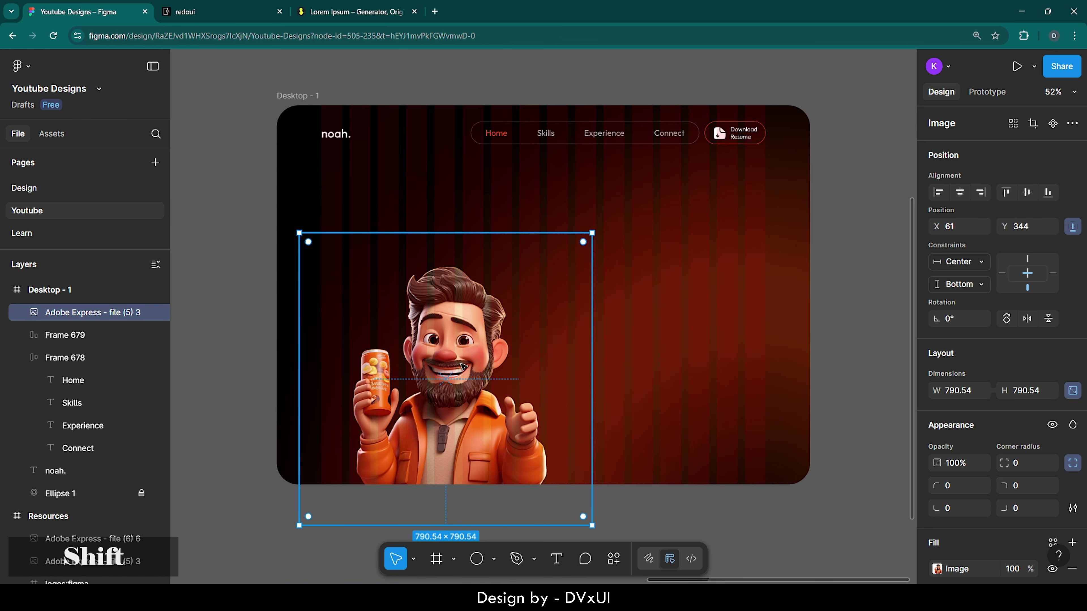
Step: Move the character image horizontally to the right side of the Desktop - 1 frame, to X 721
{"action": "key", "text": "shift+Right"}
{"action": "key", "text": "shift+Right"}
{"action": "key", "text": "shift+Right"}
{"action": "key", "text": "shift+Right"}
{"action": "key", "text": "shift+Right"}
{"action": "key", "text": "shift+Right"}
{"action": "key", "text": "shift+Right"}
{"action": "key", "text": "shift+Right"}
{"action": "key", "text": "shift+Right"}
{"action": "key", "text": "shift+Right"}
{"action": "key", "text": "shift+Right"}
{"action": "key", "text": "shift+Right"}
{"action": "key", "text": "shift+Right"}
{"action": "key", "text": "shift+Right"}
{"action": "key", "text": "shift+Right"}
{"action": "key", "text": "shift+Right"}
{"action": "key", "text": "shift+Right"}
{"action": "key", "text": "shift+Right"}
{"action": "key", "text": "shift+Right"}
{"action": "key", "text": "shift+Right"}
{"action": "key", "text": "shift+Right"}
{"action": "key", "text": "shift+Right"}
{"action": "key", "text": "shift+Right"}
{"action": "key", "text": "shift+Right"}
{"action": "key", "text": "shift+Right"}
{"action": "key", "text": "shift+Right"}
{"action": "key", "text": "shift+Right"}
{"action": "key", "text": "shift+Right"}
{"action": "key", "text": "shift+Right"}
{"action": "key", "text": "shift+Right"}
{"action": "key", "text": "shift+Right"}
{"action": "key", "text": "shift+Right"}
{"action": "key", "text": "shift+Right"}
{"action": "key", "text": "shift+Right"}
{"action": "key", "text": "shift+Right"}
{"action": "key", "text": "shift+Right"}
{"action": "key", "text": "shift+Right"}
{"action": "key", "text": "shift+Right"}
{"action": "key", "text": "shift+Right"}
{"action": "key", "text": "shift+Right"}
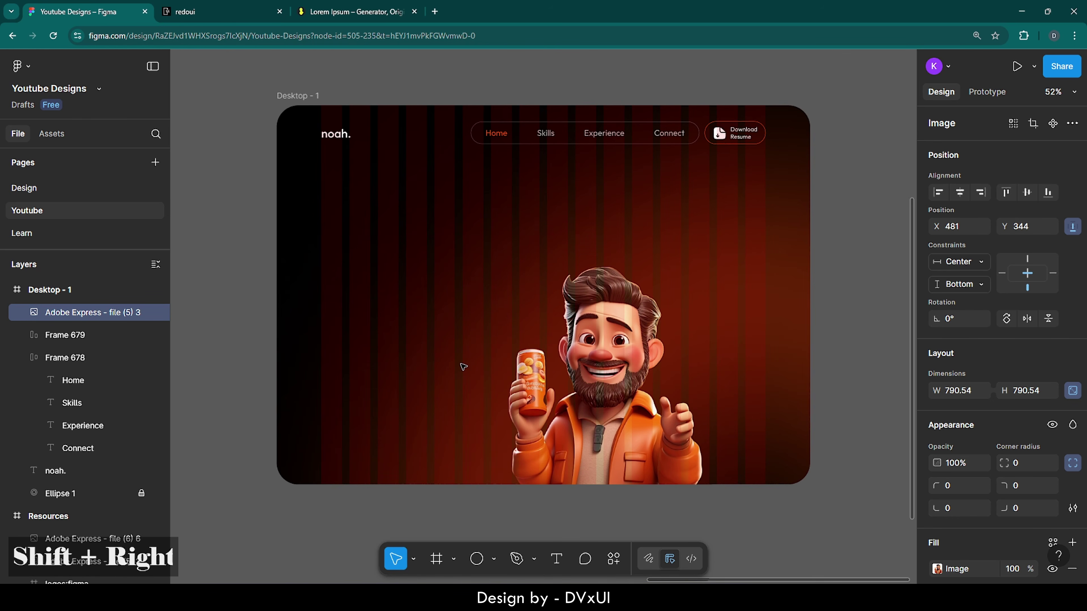
{"action": "key", "text": "shift+Right"}
{"action": "key", "text": "shift+Right"}
{"action": "key", "text": "shift+Right"}
{"action": "key", "text": "shift+Right"}
{"action": "key", "text": "shift+Right"}
{"action": "key", "text": "shift+Right"}
{"action": "key", "text": "shift+Right"}
{"action": "key", "text": "shift+Right"}
{"action": "key", "text": "shift+Right"}
{"action": "key", "text": "shift+Right"}
{"action": "key", "text": "shift+Right"}
{"action": "key", "text": "shift+Right"}
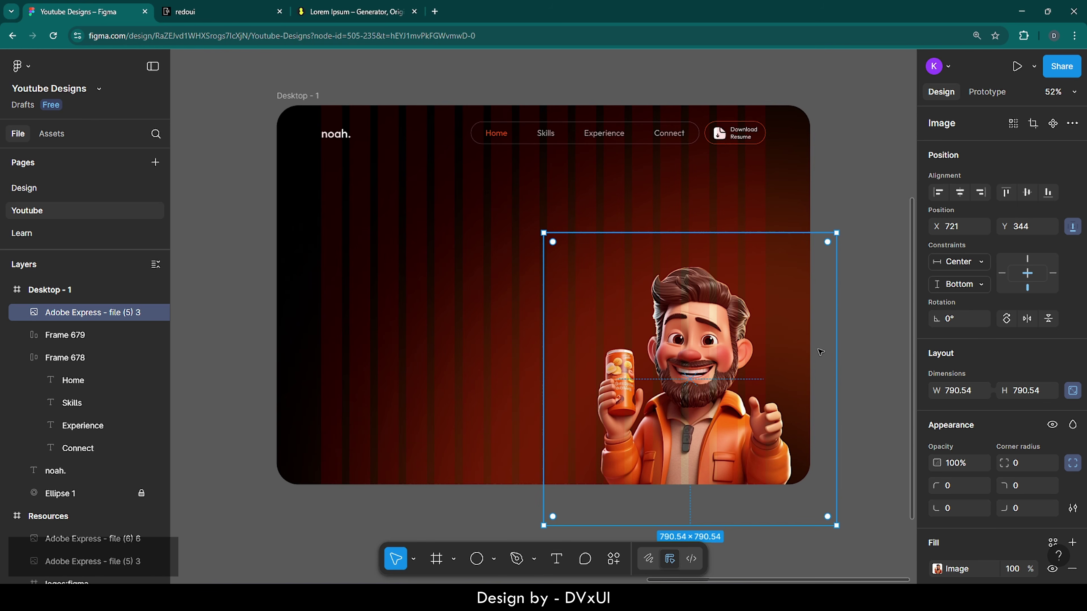
Step: Check the character image's distances to the frame edges and nudge it left to X 700
{"action": "key", "text": "alt"}
{"action": "mouse_move", "coordinate": [773, 197]}
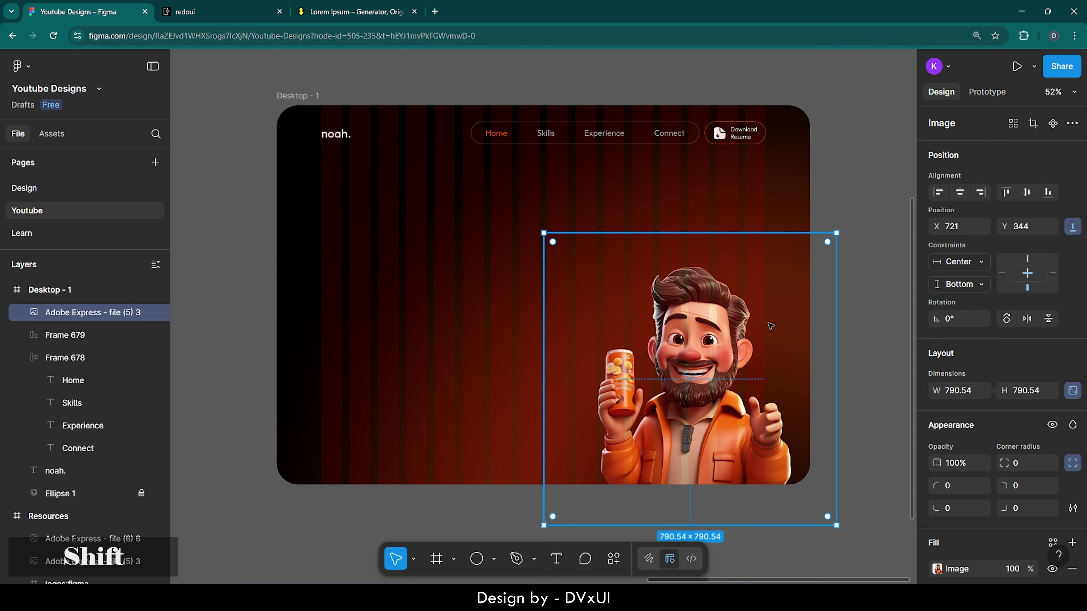
{"action": "key", "text": "shift+Left"}
{"action": "key", "text": "shift+Left"}
{"action": "key", "text": "alt"}
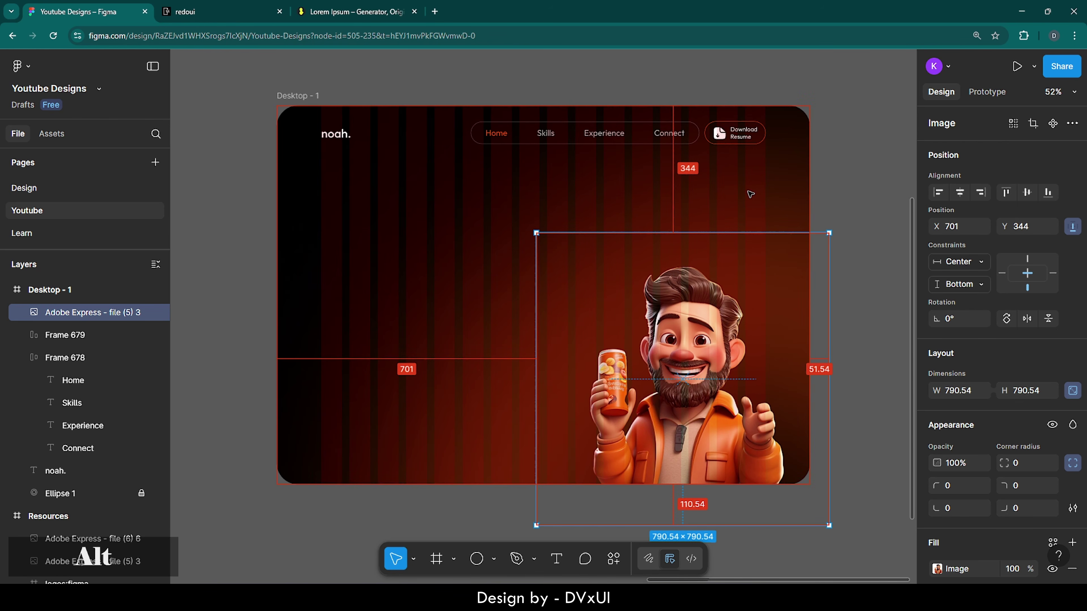
{"action": "key", "text": "Left"}
{"action": "key", "text": "alt"}
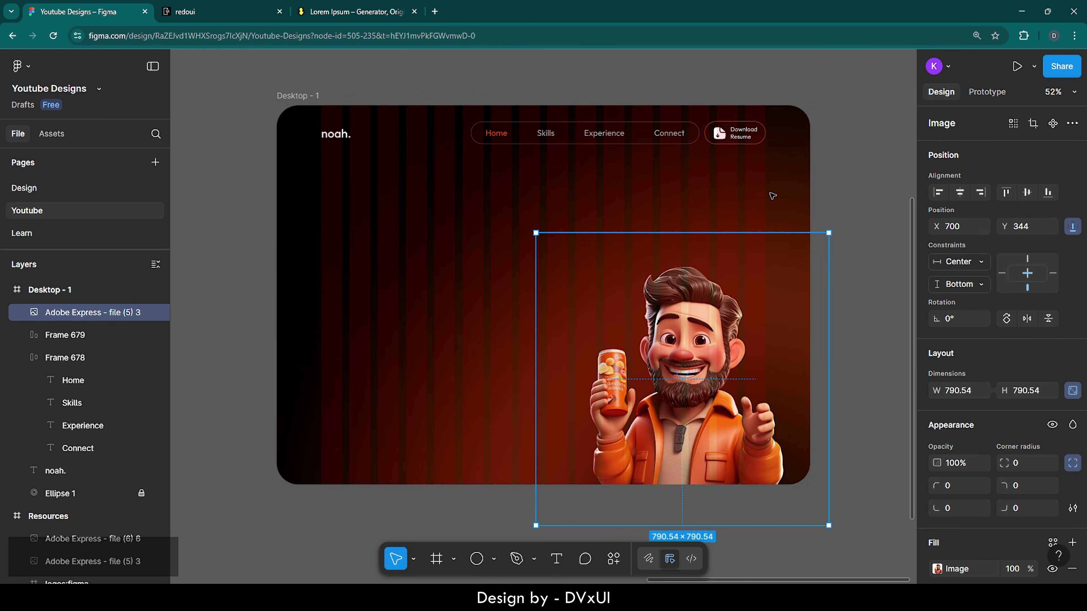
Step: Lock the character image layer in the Desktop - 1 frame
{"action": "left_click", "coordinate": [772, 196]}
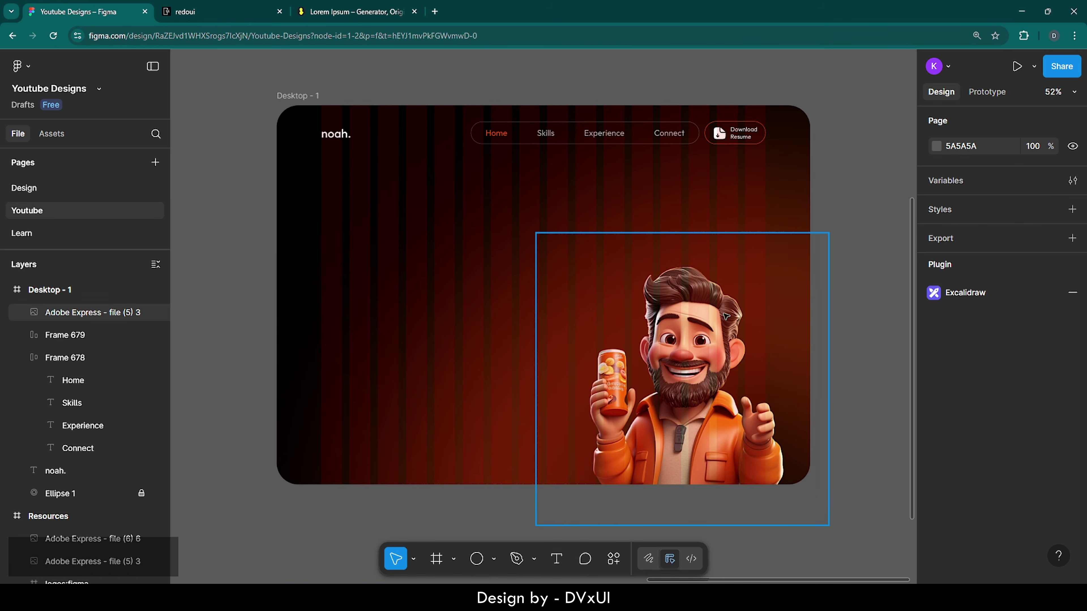
{"action": "left_click", "coordinate": [700, 324]}
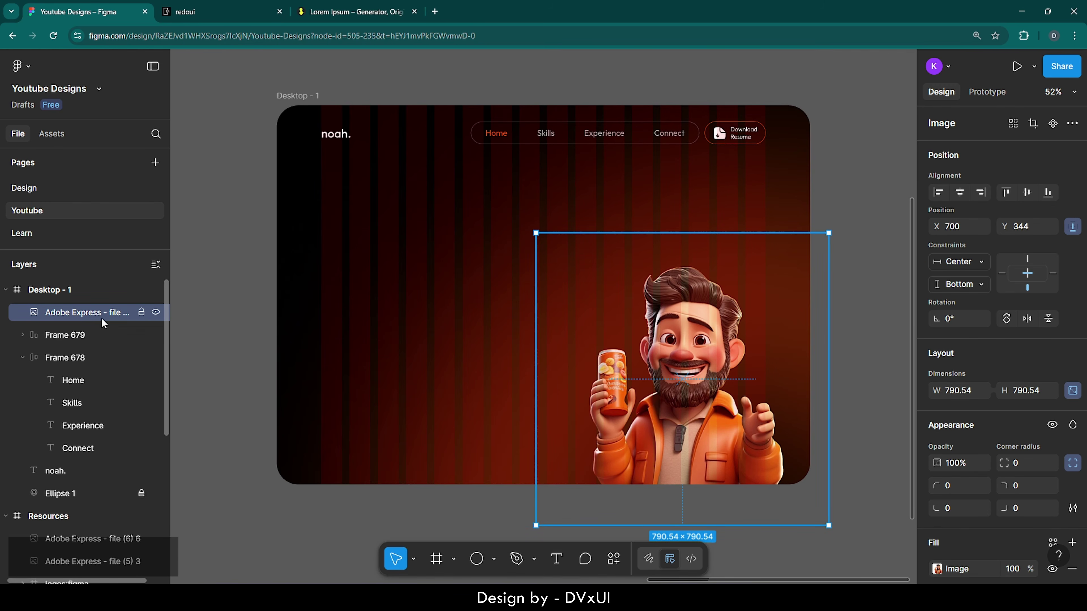
{"action": "left_click", "coordinate": [141, 313]}
{"action": "left_click", "coordinate": [435, 436]}
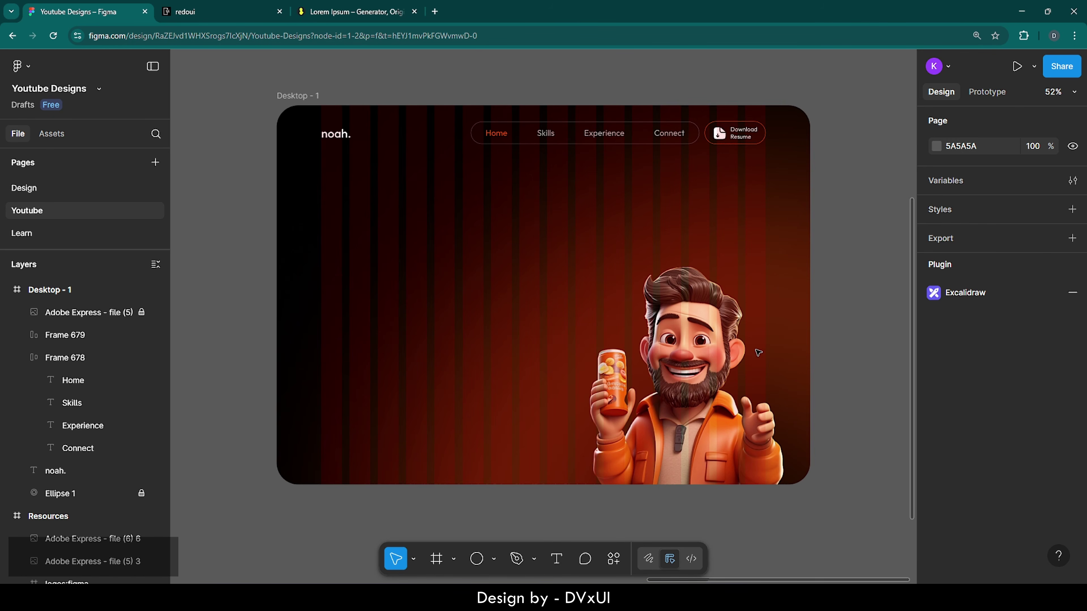
Step: Place a 100 × 100 circle beside the character in the Desktop - 1 frame and remove its fill
{"action": "scroll", "coordinate": [769, 377], "scroll_direction": "up", "scroll_amount": 3}
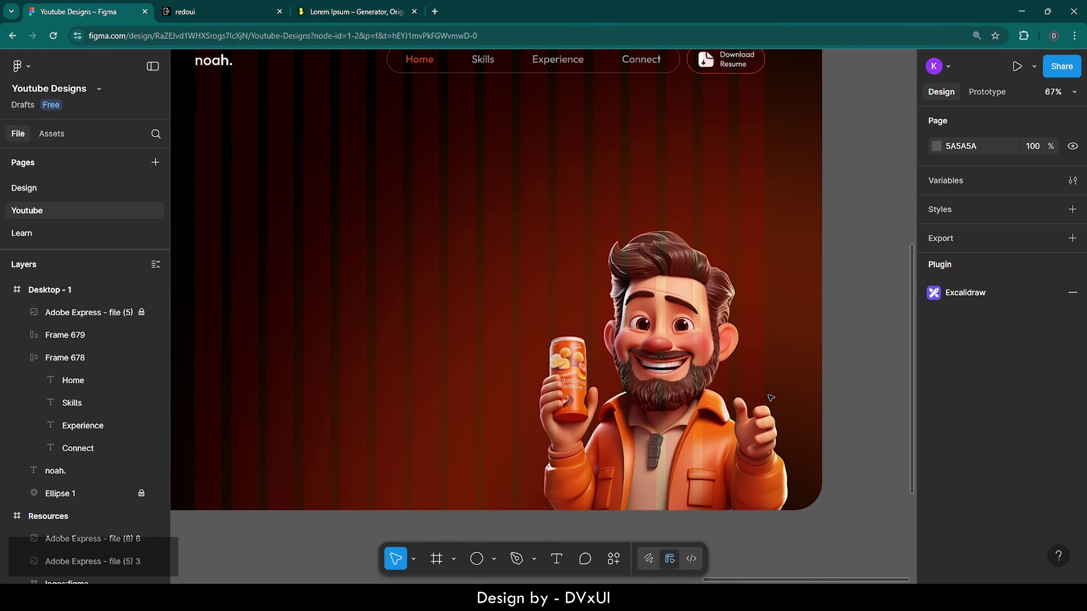
{"action": "left_click", "coordinate": [477, 558]}
{"action": "left_click", "coordinate": [437, 248]}
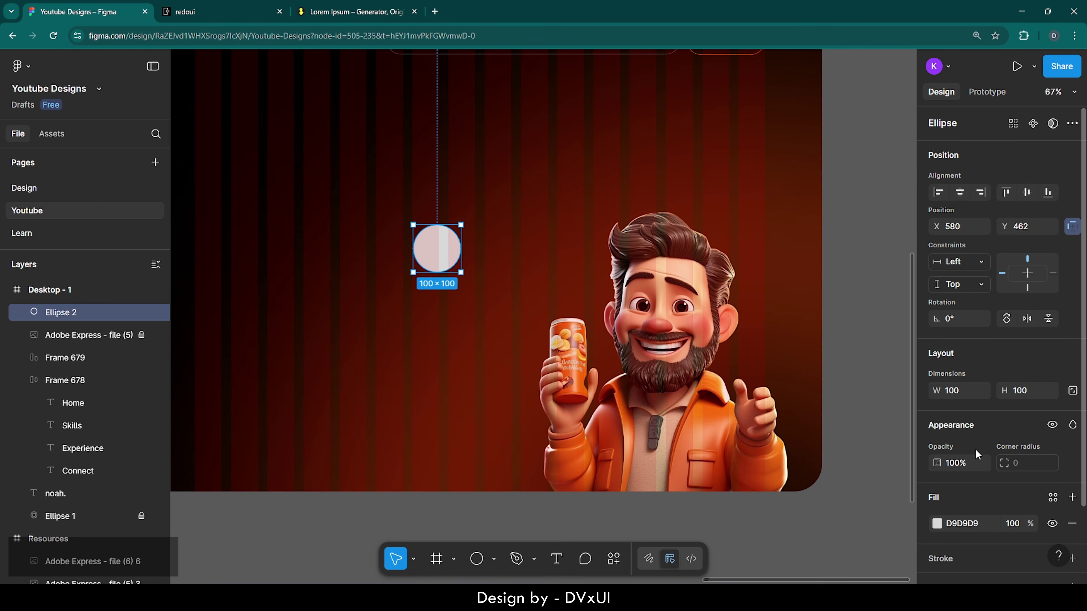
{"action": "scroll", "coordinate": [993, 508], "scroll_direction": "down", "scroll_amount": 2}
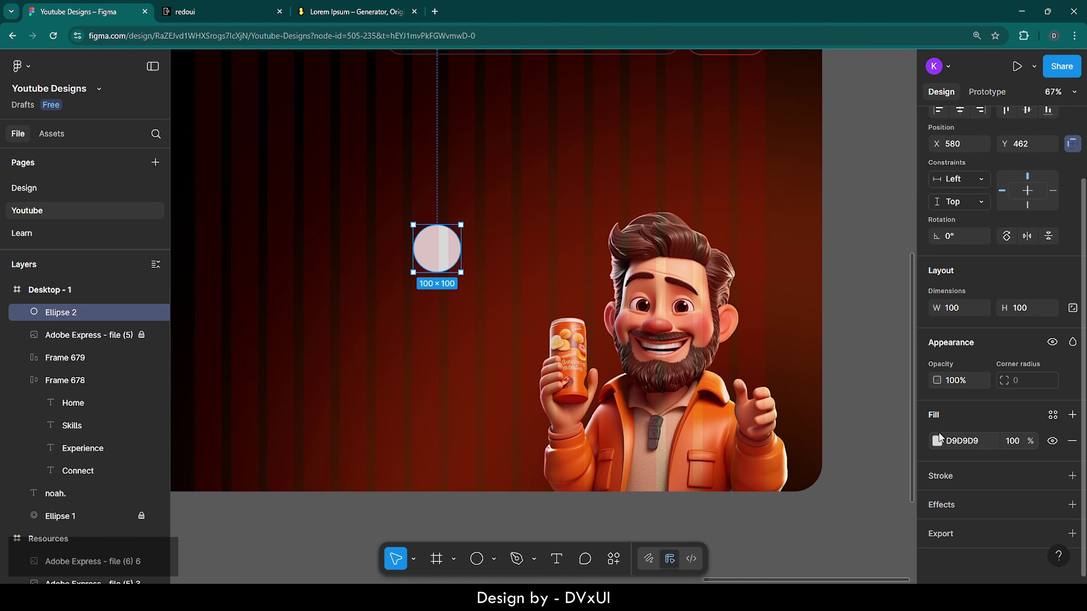
{"action": "left_click", "coordinate": [1071, 441]}
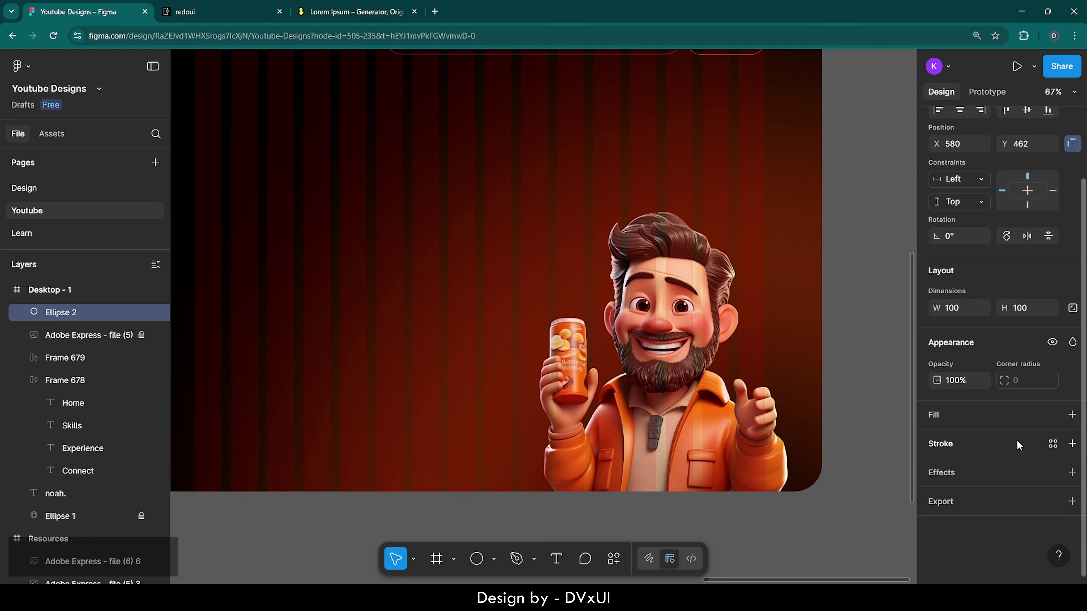
Step: Give the circle an inside stroke in FFFFFF with a weight of 2
{"action": "left_click", "coordinate": [951, 443]}
{"action": "left_click", "coordinate": [960, 468]}
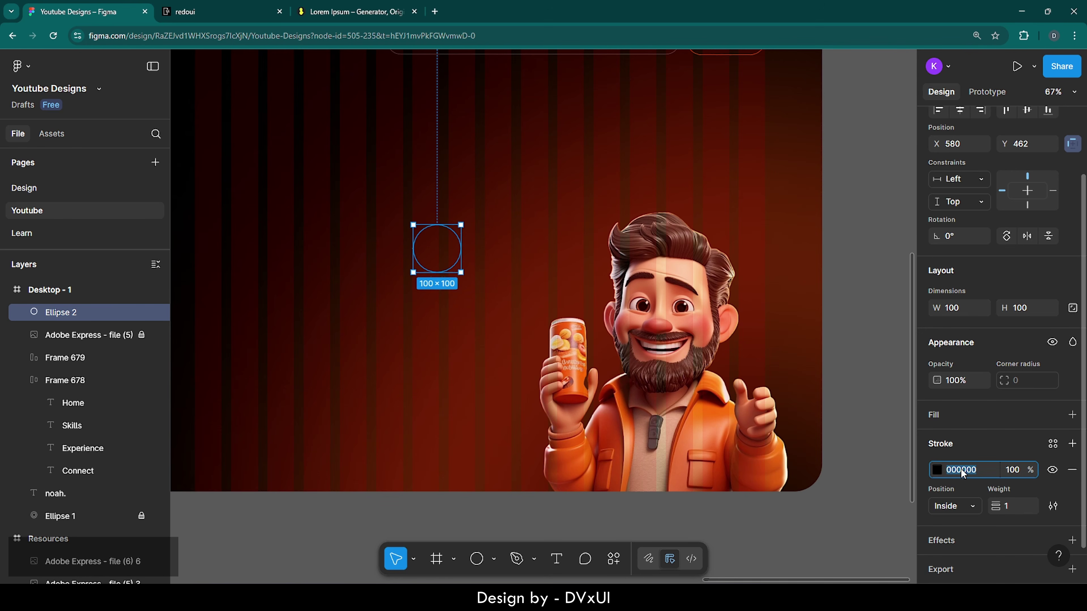
{"action": "type", "text": "ff"}
{"action": "key", "text": "Return"}
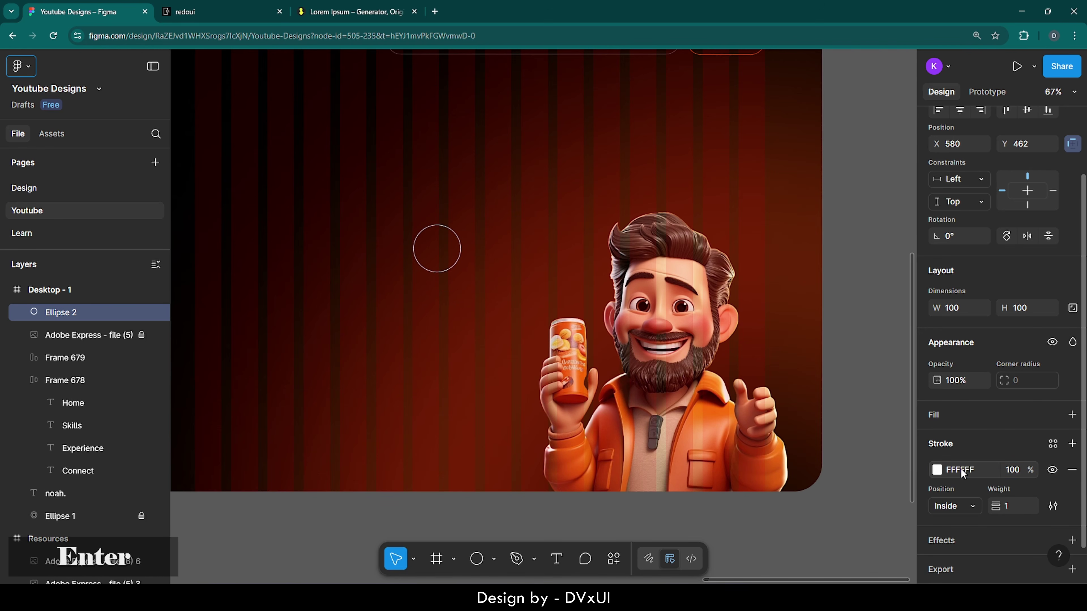
{"action": "left_click", "coordinate": [1007, 500]}
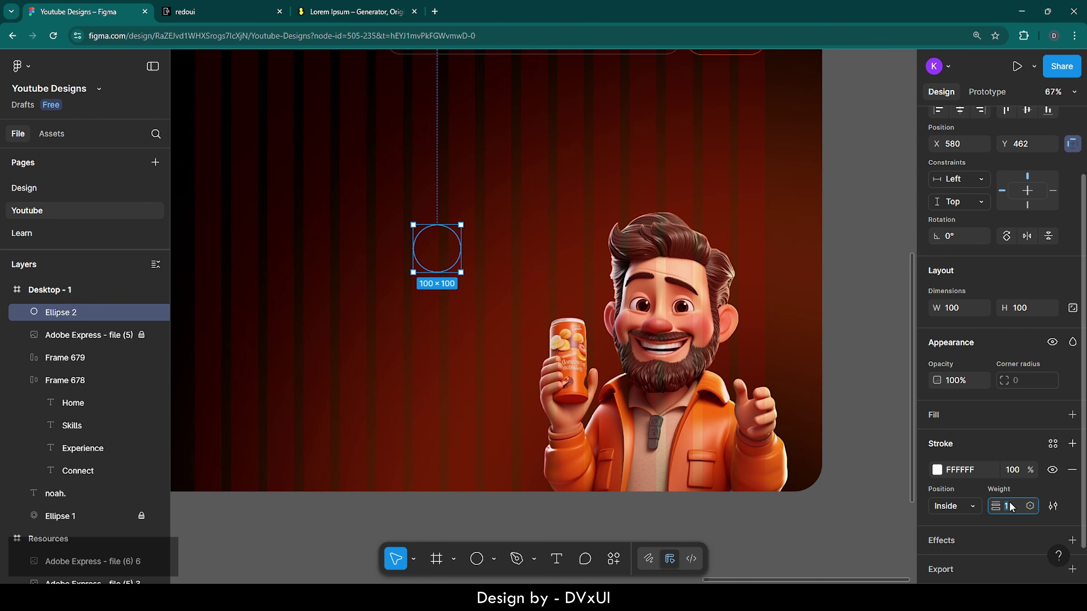
{"action": "type", "text": "2"}
{"action": "key", "text": "Return"}
Step: Lock the circle's aspect ratio and set its size to 830 × 830
{"action": "left_click", "coordinate": [1073, 308]}
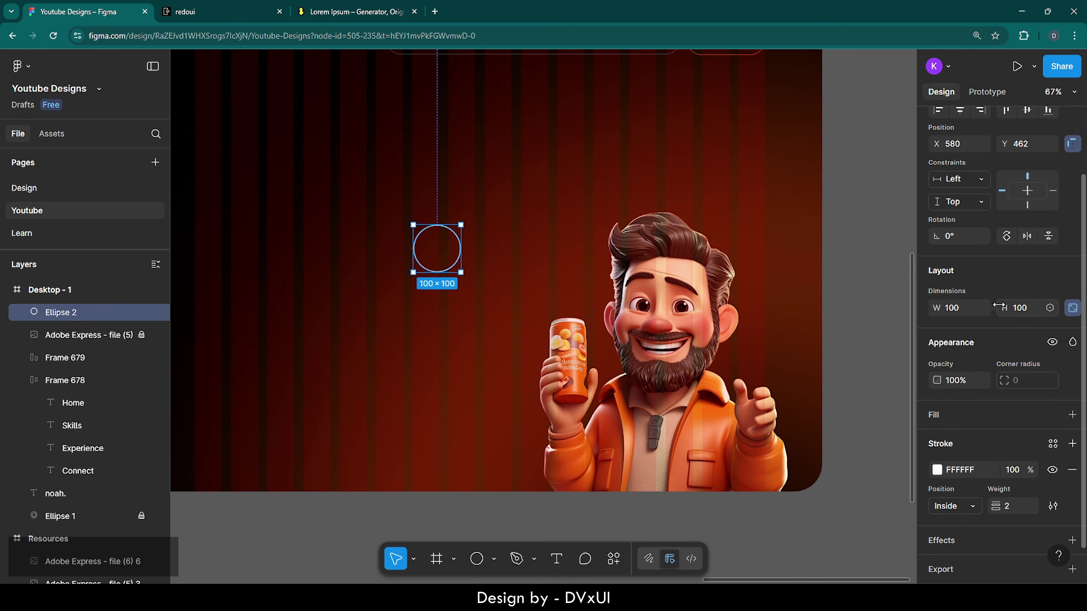
{"action": "left_click", "coordinate": [1030, 309]}
{"action": "key", "text": "BackSpace"}
{"action": "type", "text": "830"}
{"action": "key", "text": "Return"}
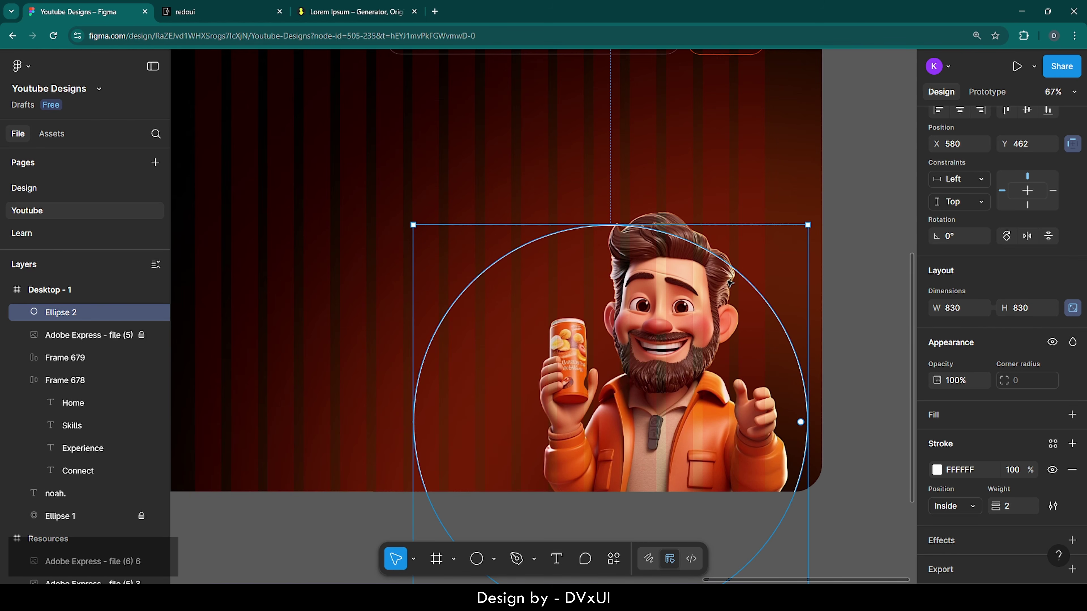
Step: Move the circle around the character to X 680, Y 524 so its upper edge crosses the forehead
{"action": "left_click_drag", "start_coordinate": [677, 236], "coordinate": [720, 212]}
{"action": "key", "text": "shift+Down"}
{"action": "key", "text": "shift+Down"}
{"action": "key", "text": "shift+Down"}
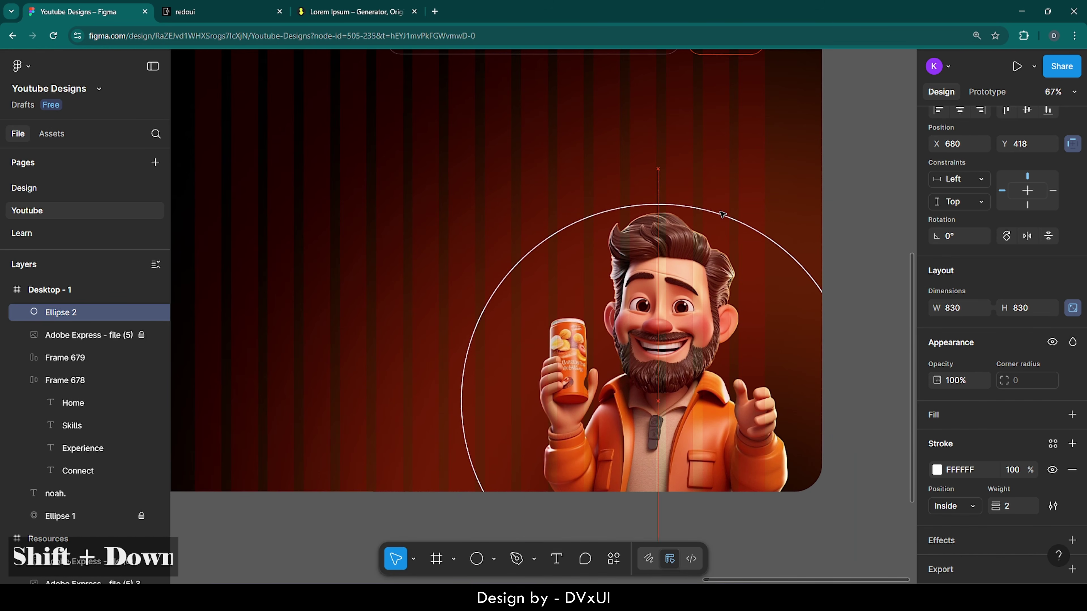
{"action": "key", "text": "shift+Down"}
{"action": "key", "text": "shift+Down"}
{"action": "key", "text": "shift+Down"}
{"action": "key", "text": "shift+Down"}
{"action": "key", "text": "shift+Down"}
{"action": "key", "text": "shift+Down"}
{"action": "key", "text": "shift+Down"}
{"action": "key", "text": "shift+Down"}
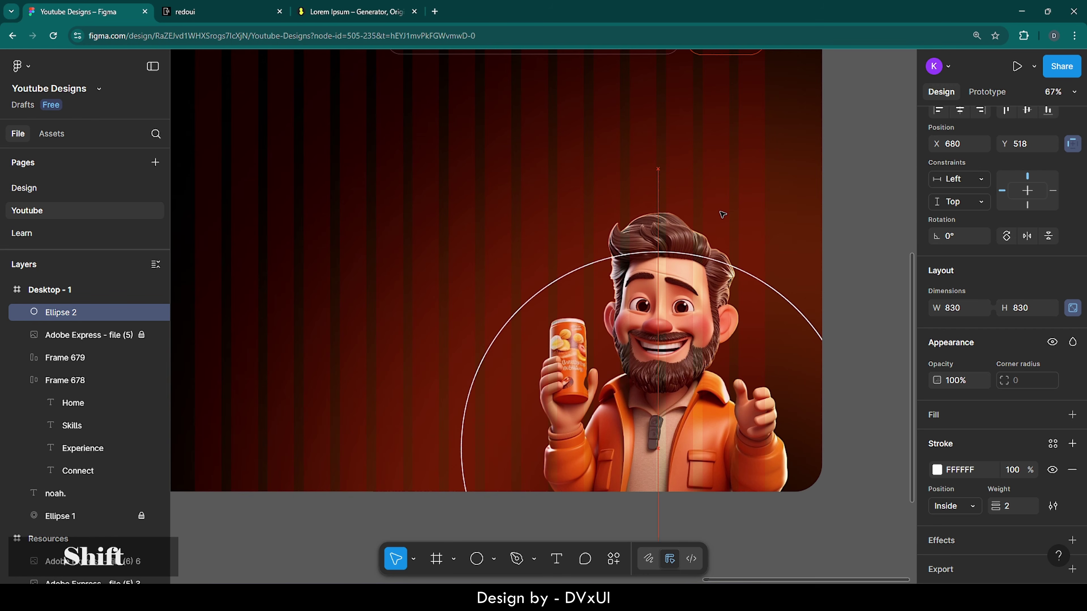
{"action": "key", "text": "shift+Down"}
{"action": "key", "text": "Up"}
{"action": "key", "text": "Up"}
{"action": "key", "text": "Up"}
{"action": "key", "text": "Up"}
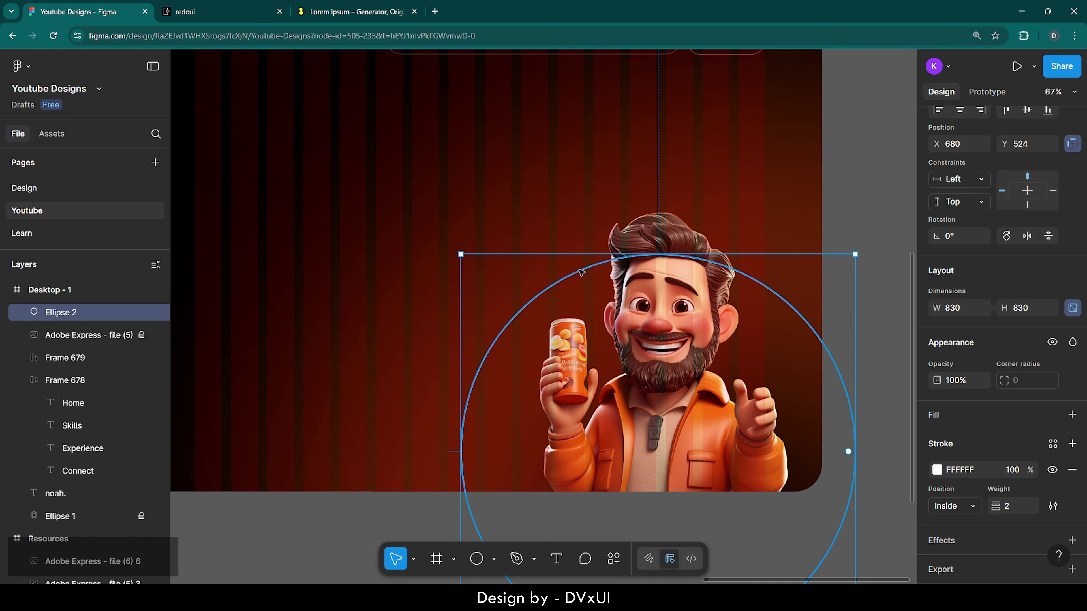
{"action": "left_click", "coordinate": [682, 188]}
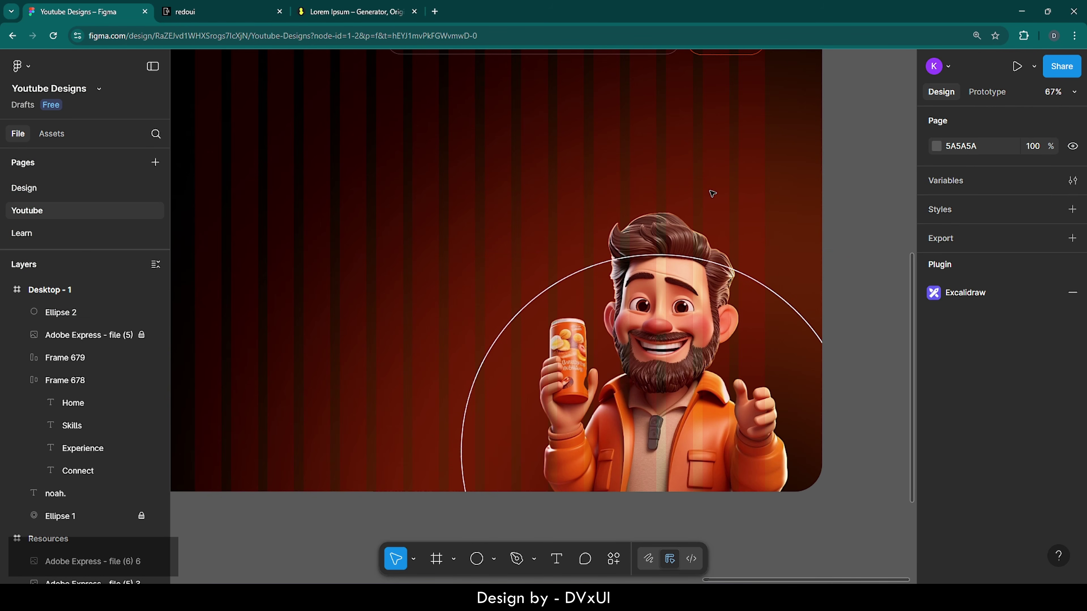
Step: Send the circle to the back so it lies behind the character image
{"action": "left_click", "coordinate": [661, 257]}
{"action": "right_click", "coordinate": [660, 257]}
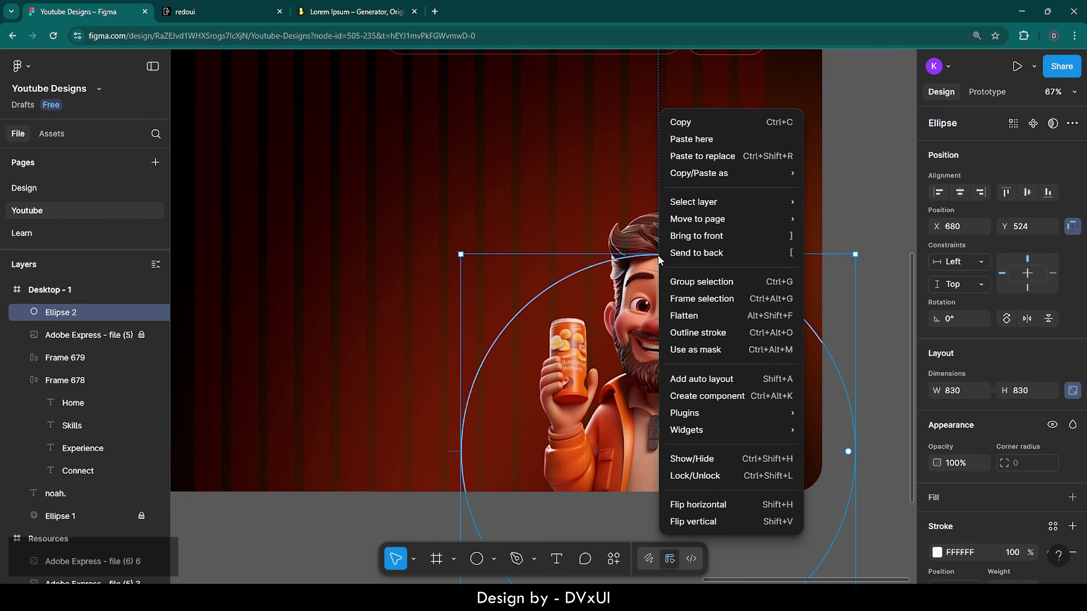
{"action": "left_click", "coordinate": [684, 253]}
{"action": "left_click", "coordinate": [754, 200]}
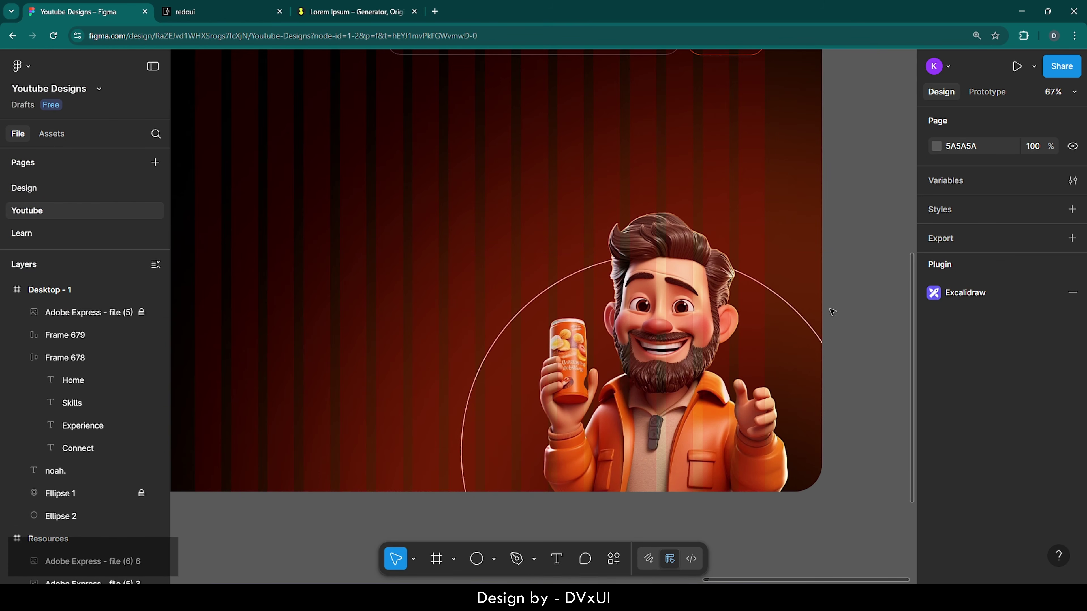
Step: Try the circle at X 660, Y 514 and undo the shifts
{"action": "left_click", "coordinate": [649, 302]}
{"action": "key", "text": "shift+Left"}
{"action": "key", "text": "shift+Left"}
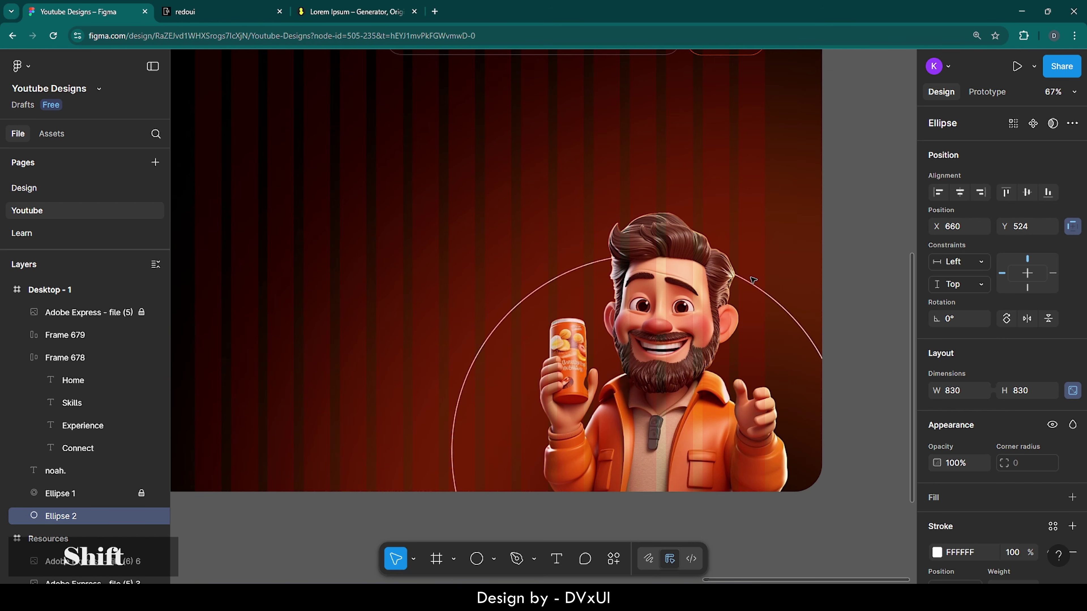
{"action": "key", "text": "shift+Up"}
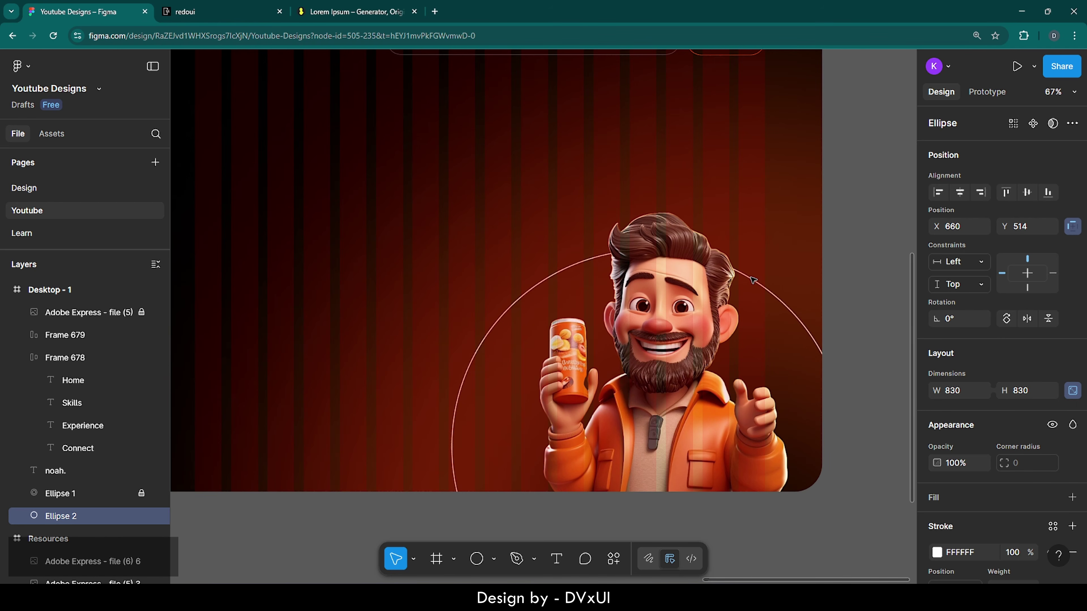
{"action": "key", "text": "ctrl+z"}
{"action": "key", "text": "ctrl+z"}
{"action": "key", "text": "ctrl+z"}
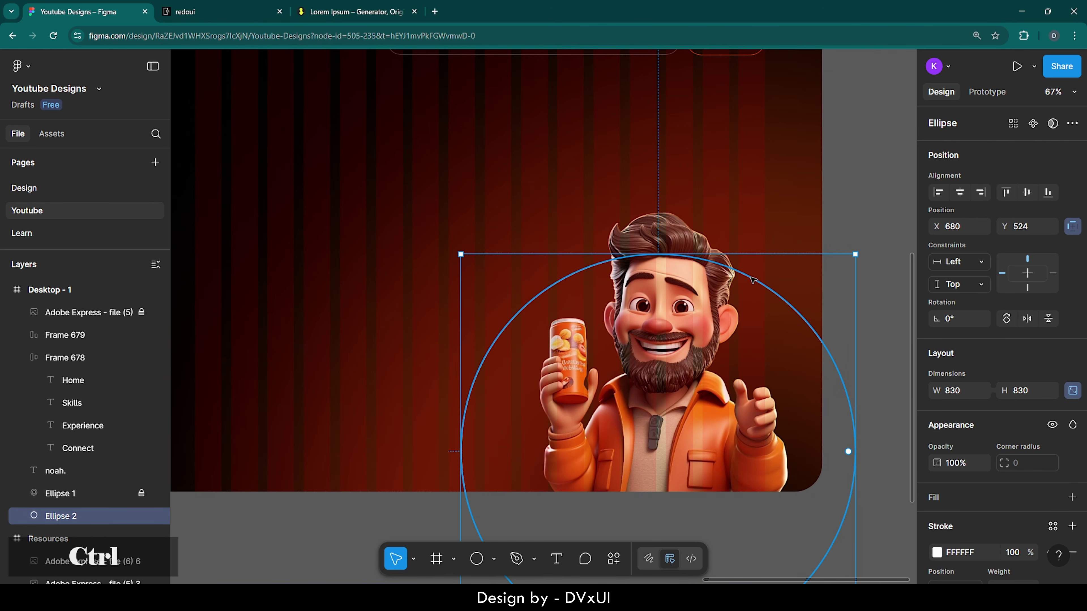
Step: Nudge the circle right and up to X 690, Y 504 within the Desktop - 1 frame
{"action": "left_click", "coordinate": [685, 236]}
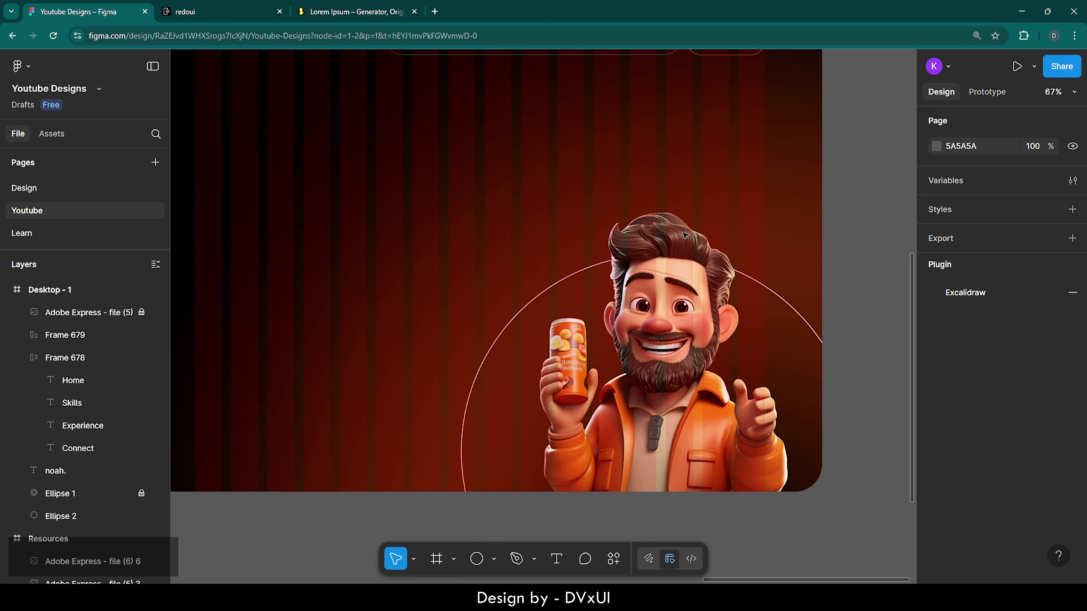
{"action": "key", "text": "shift+1"}
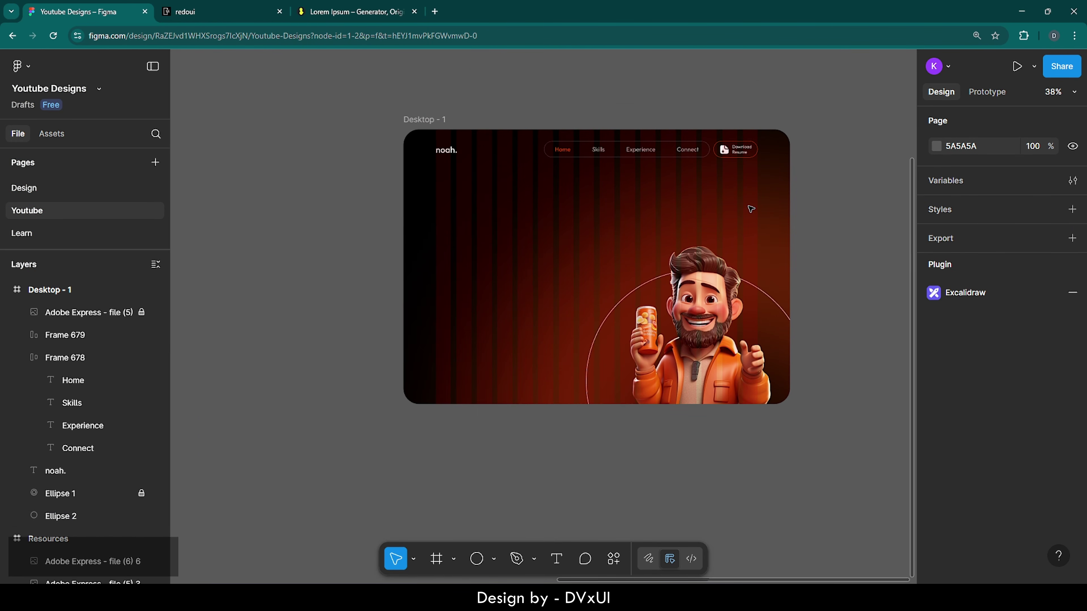
{"action": "left_click", "coordinate": [784, 309]}
{"action": "key", "text": "shift+Right"}
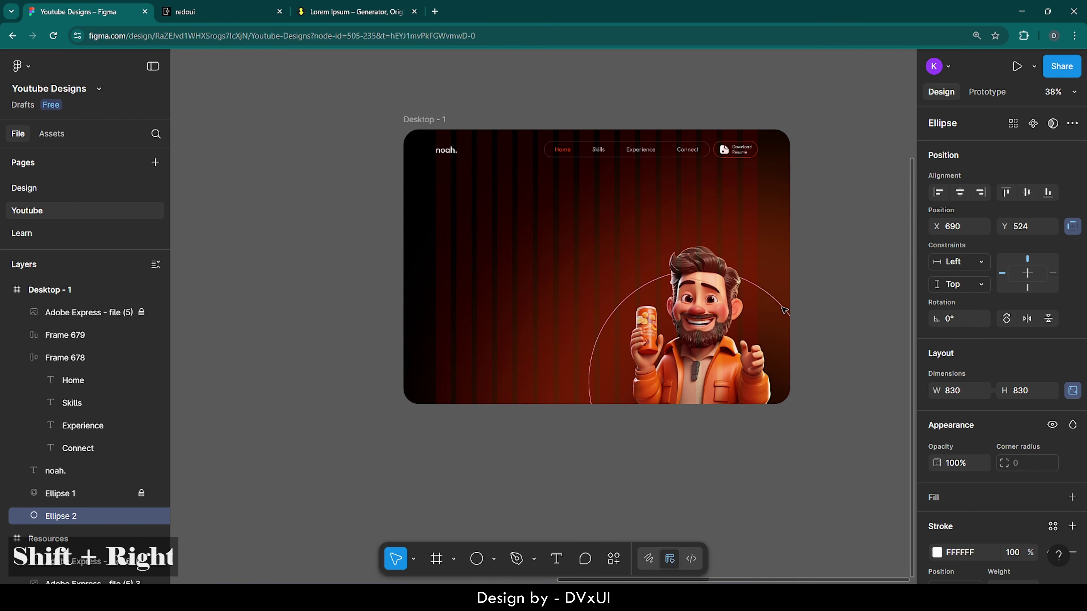
{"action": "key", "text": "shift+Up"}
{"action": "key", "text": "shift+Up"}
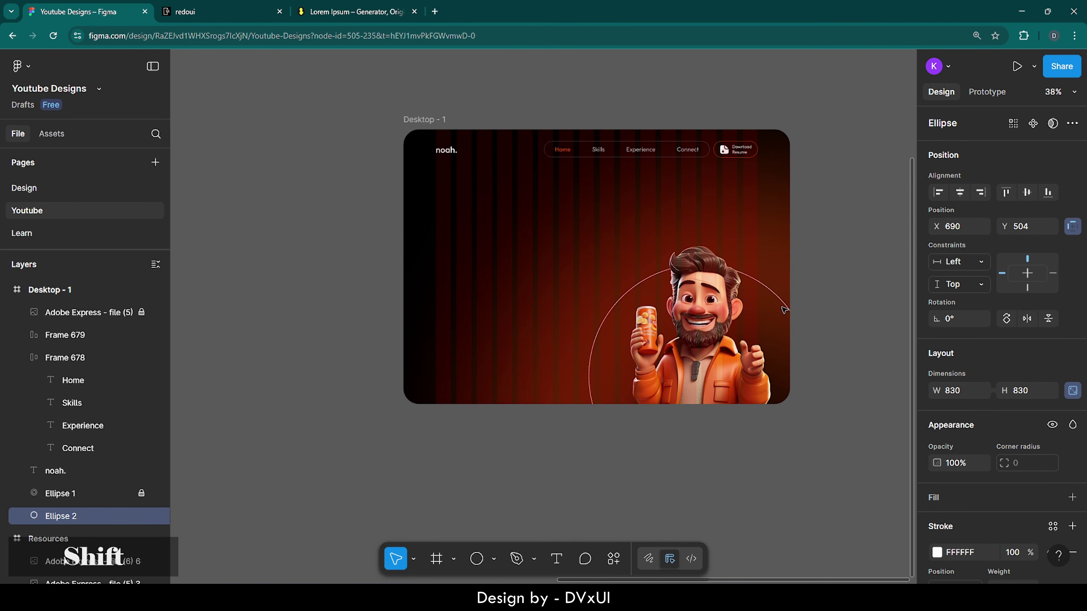
{"action": "left_click", "coordinate": [839, 302]}
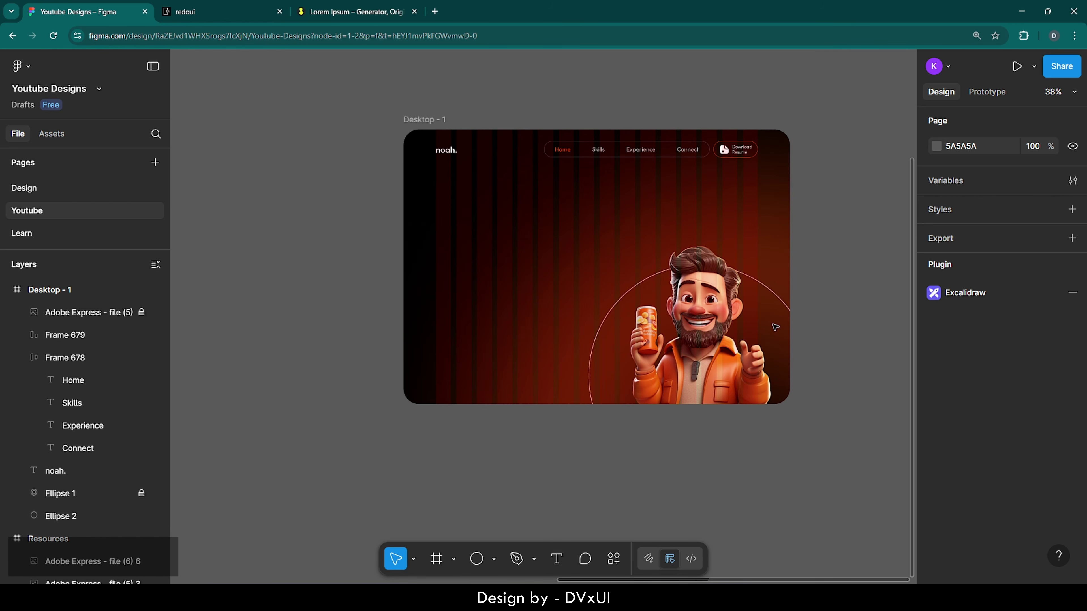
Step: Set the opacity of the circle's white stroke to 30%
{"action": "scroll", "coordinate": [776, 327], "scroll_direction": "up", "scroll_amount": 5}
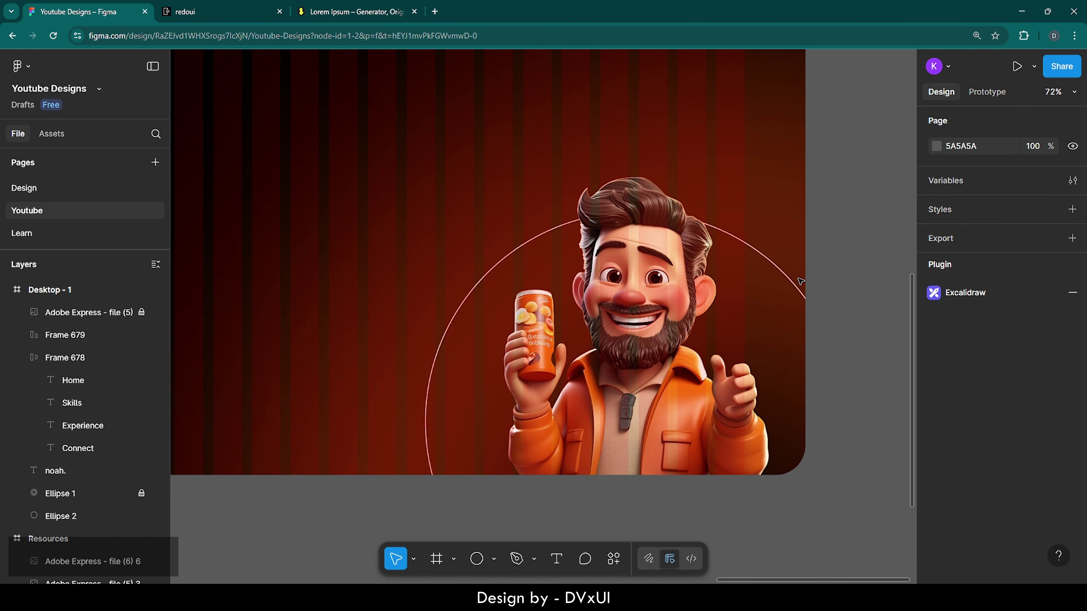
{"action": "left_click", "coordinate": [788, 278]}
{"action": "scroll", "coordinate": [1023, 424], "scroll_direction": "down", "scroll_amount": 3}
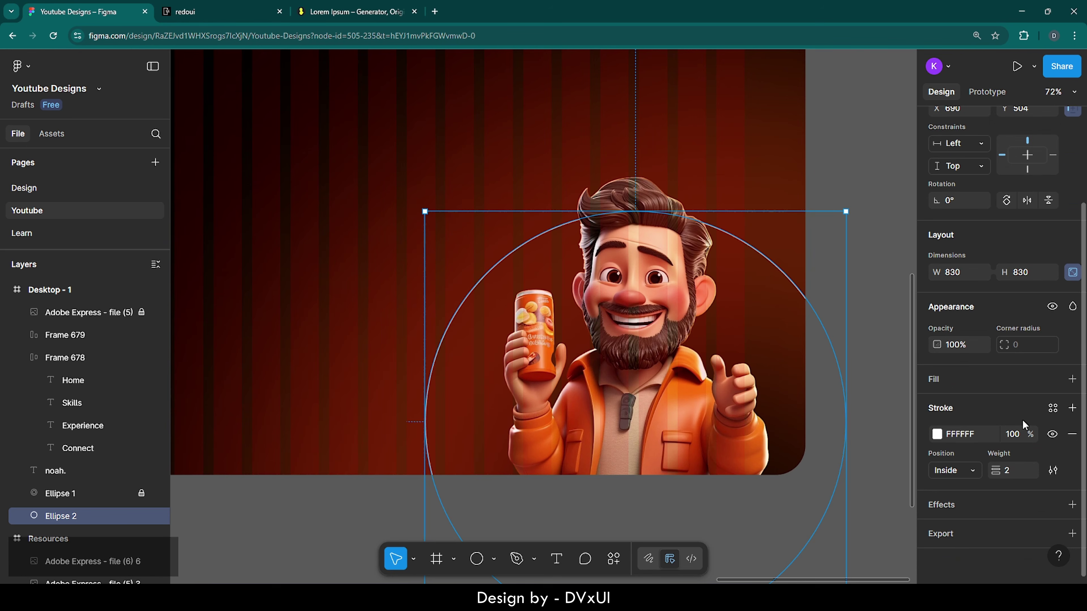
{"action": "left_click", "coordinate": [1015, 439]}
{"action": "type", "text": "30"}
{"action": "key", "text": "Return"}
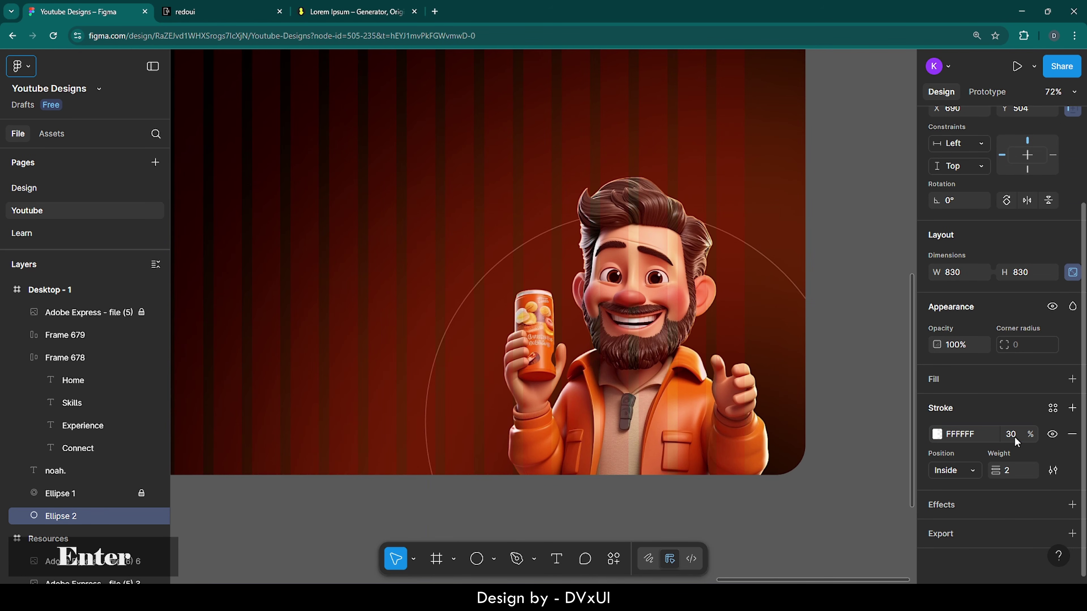
Step: Copy the circle, try scaling it about its centre to 692 × 692, undo the resize and reselect the circle
{"action": "key", "text": "ctrl+c"}
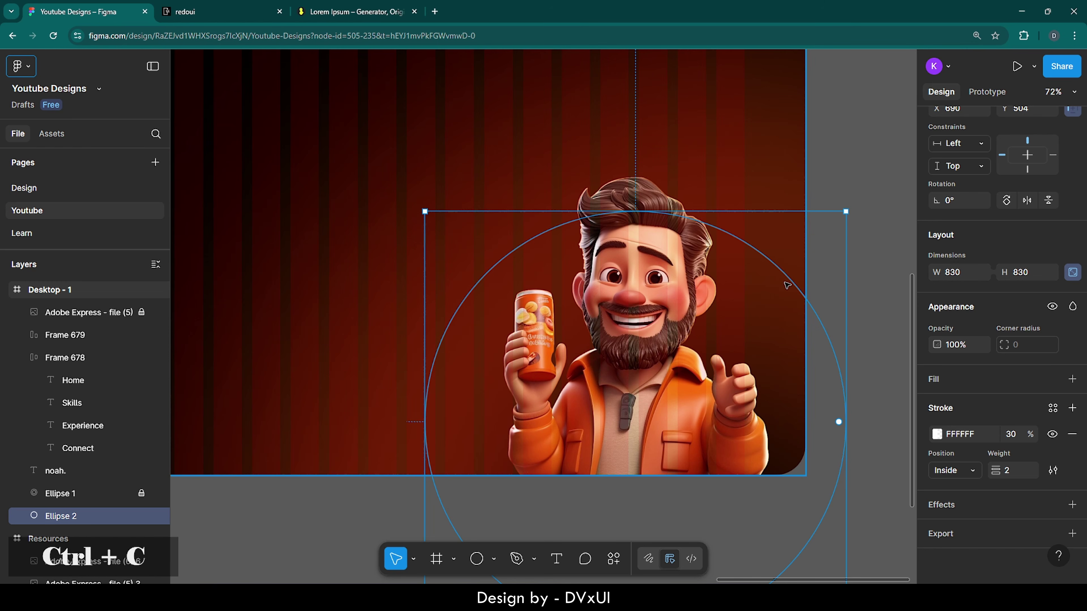
{"action": "key", "text": "ctrl+v"}
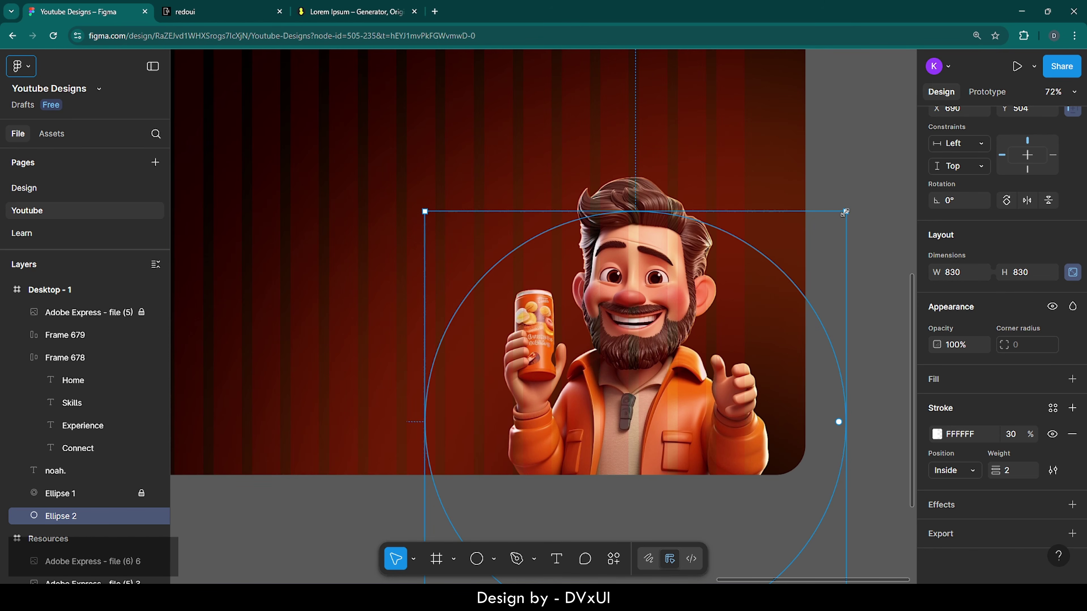
{"action": "key", "text": "shift+alt"}
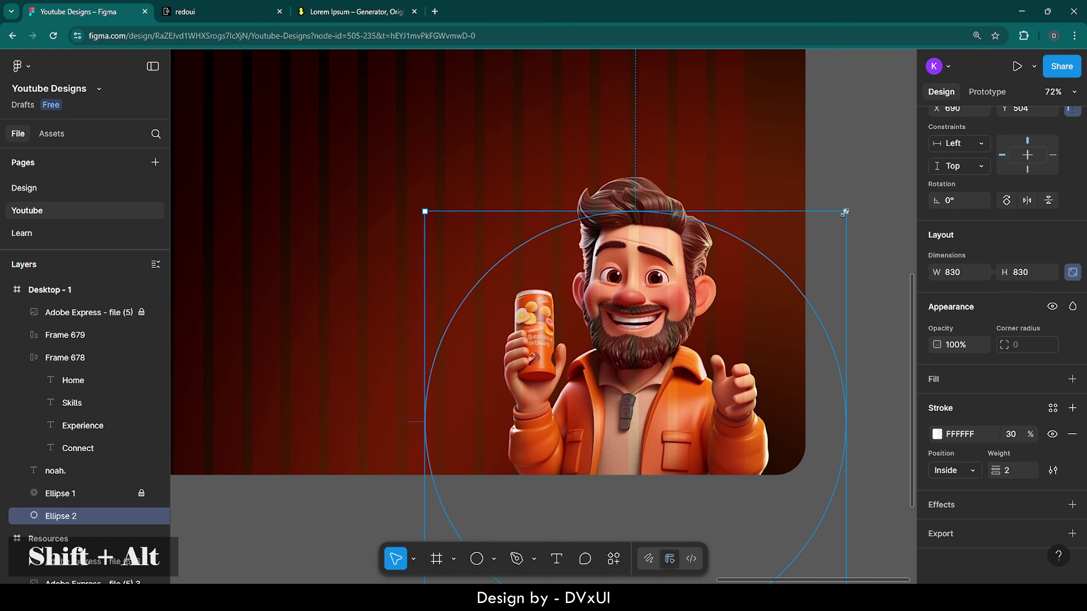
{"action": "left_click_drag", "start_coordinate": [840, 216], "coordinate": [810, 251]}
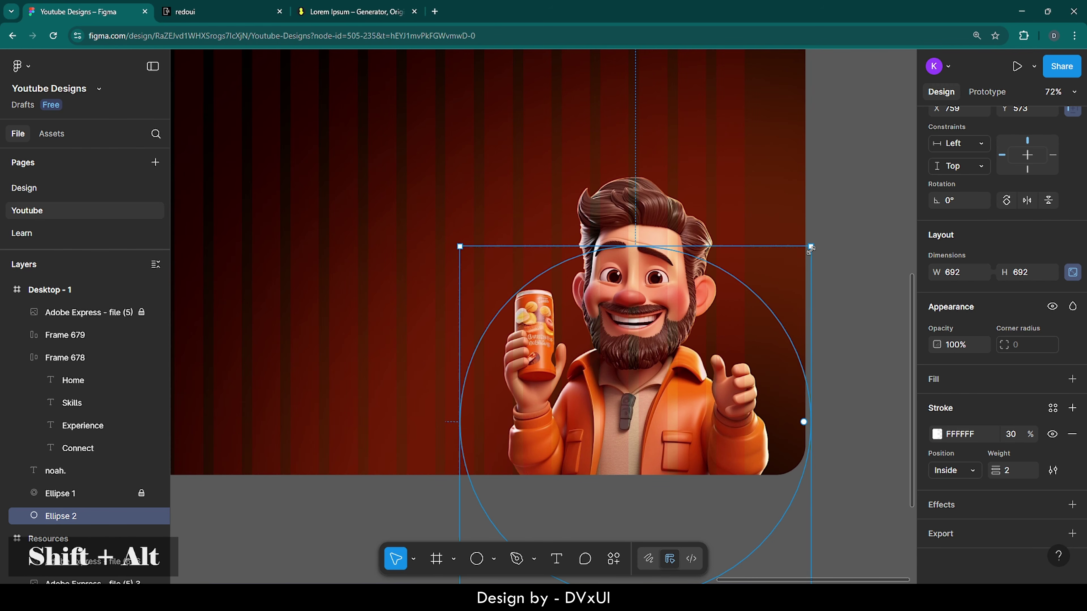
{"action": "key", "text": "ctrl+z"}
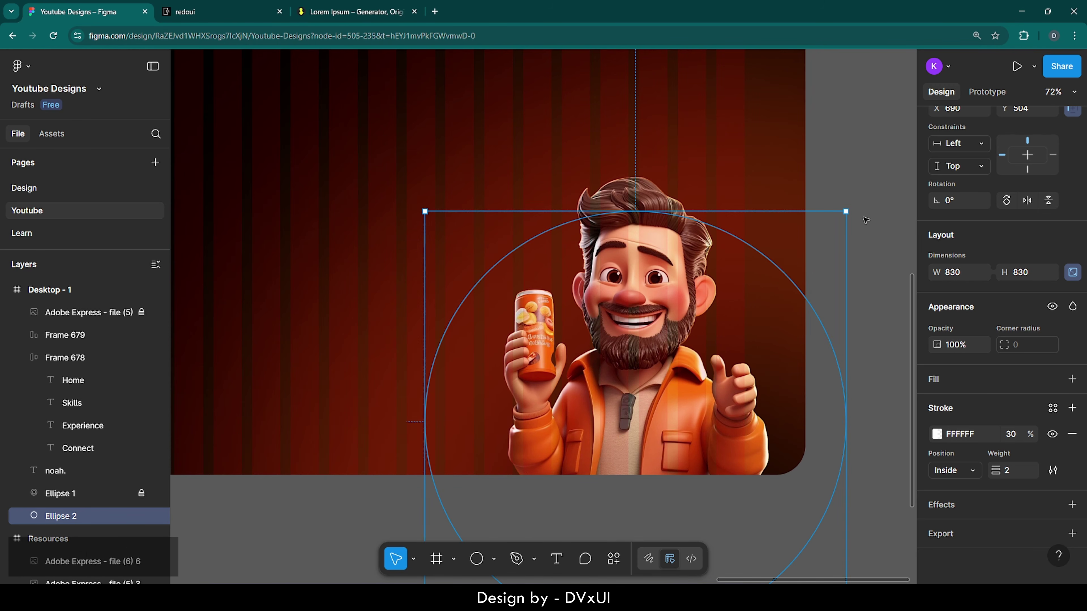
{"action": "left_click", "coordinate": [865, 219]}
{"action": "left_click", "coordinate": [740, 236]}
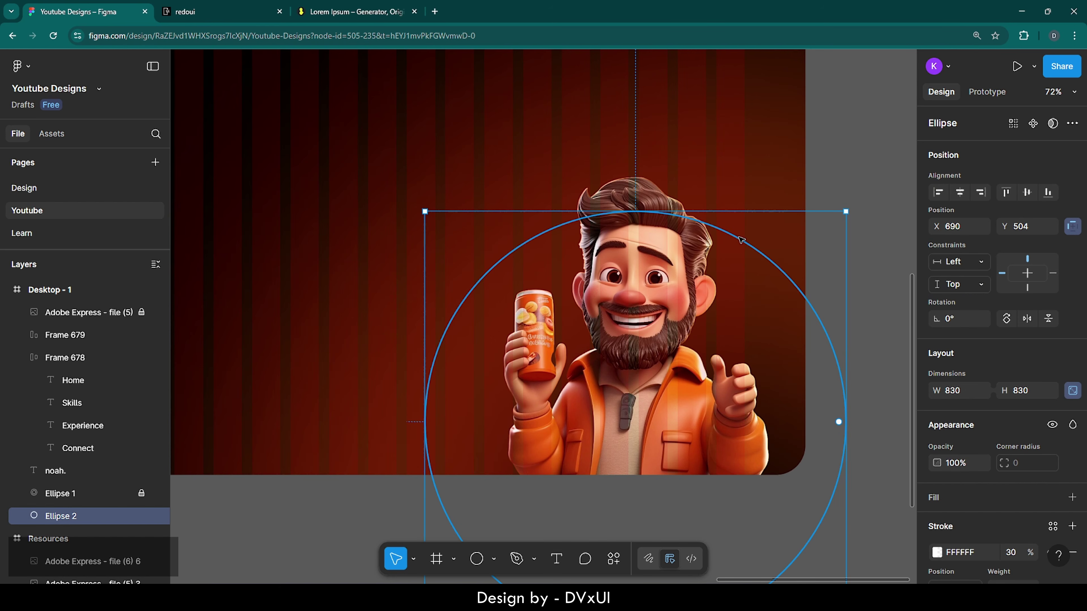
Step: Paste a copy of the 830 × 830 circle outline and scale it about its centre to 660 × 660
{"action": "key", "text": "ctrl+v"}
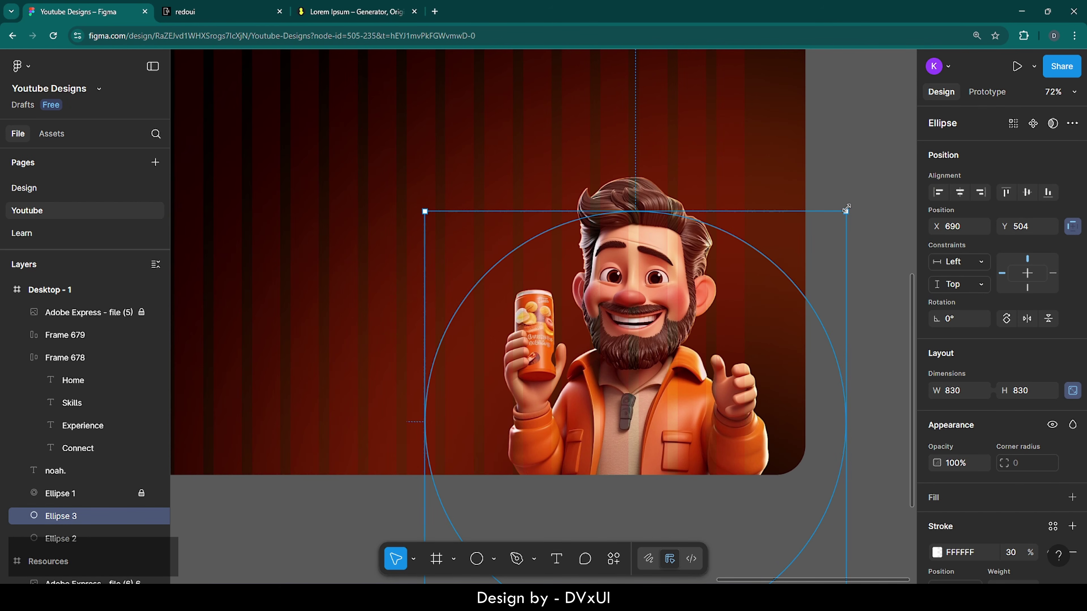
{"action": "key", "text": "shift+alt"}
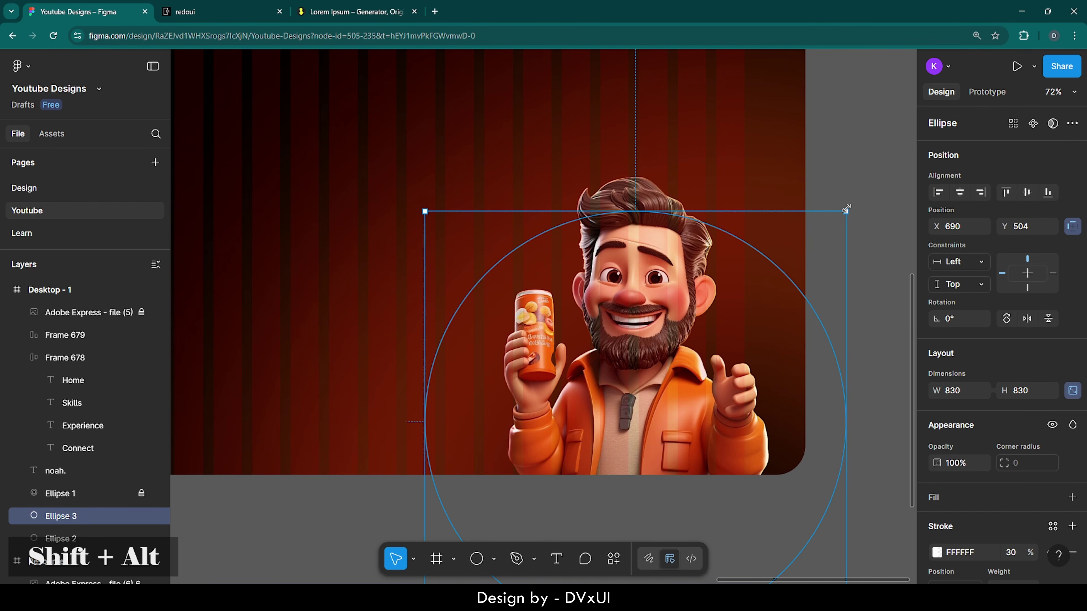
{"action": "left_click_drag", "start_coordinate": [846, 209], "coordinate": [800, 255]}
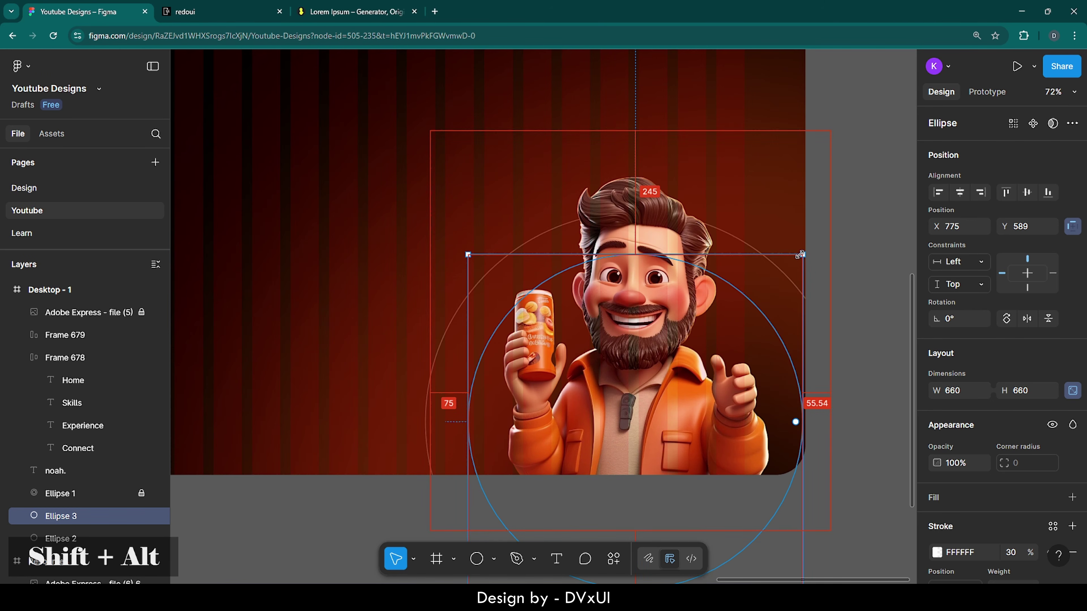
Step: Paste another copy of the 660 × 660 circle and shrink it about its centre into a smaller innermost concentric ring
{"action": "key", "text": "ctrl+v"}
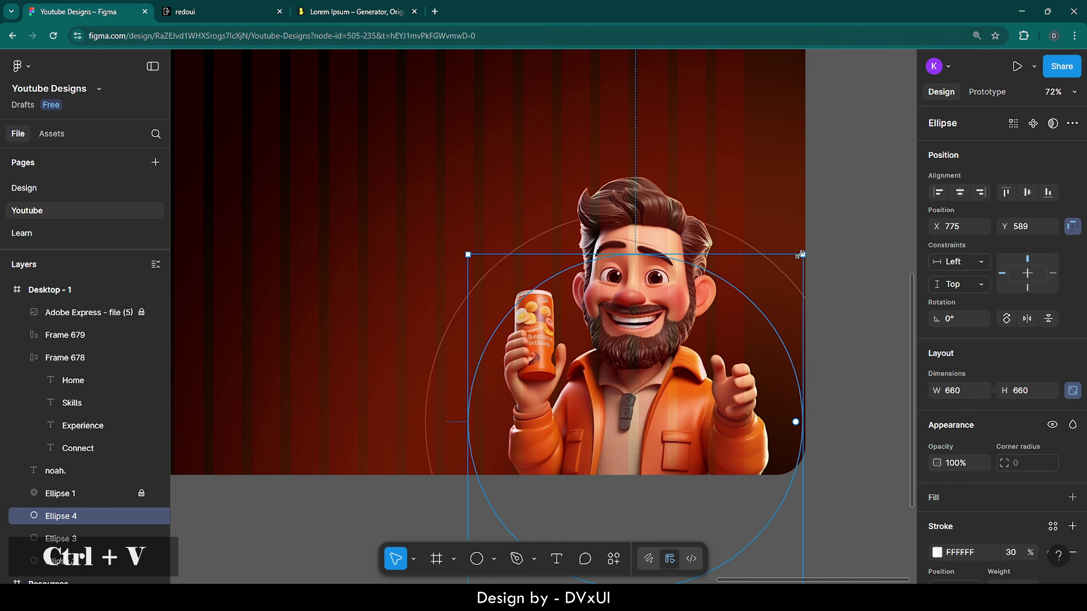
{"action": "left_click_drag", "start_coordinate": [804, 254], "coordinate": [758, 303]}
{"action": "left_click", "coordinate": [873, 284]}
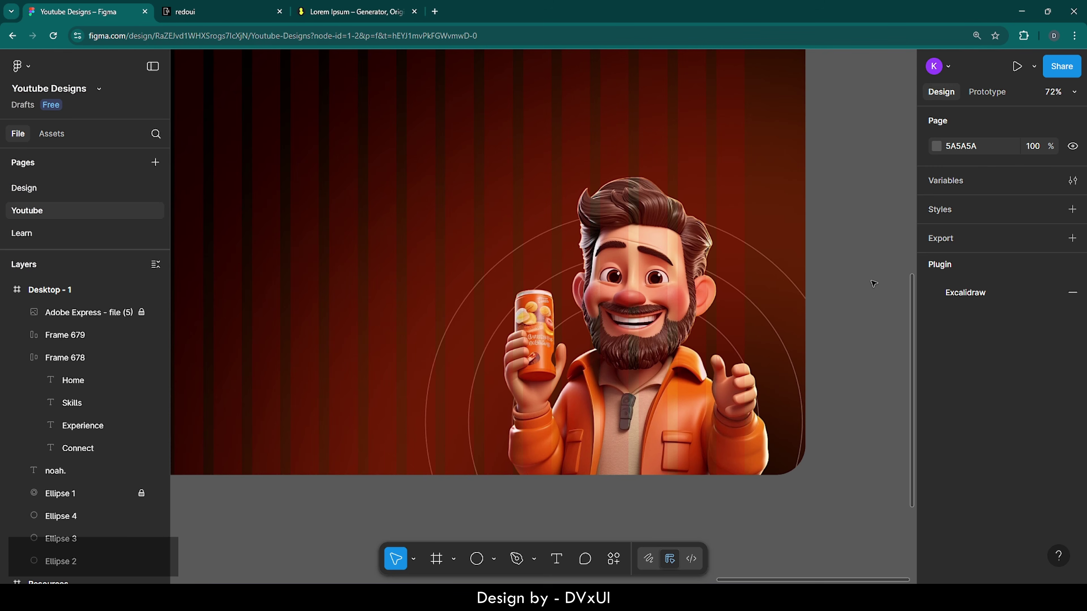
{"action": "scroll", "coordinate": [874, 283], "scroll_direction": "down", "scroll_amount": 5}
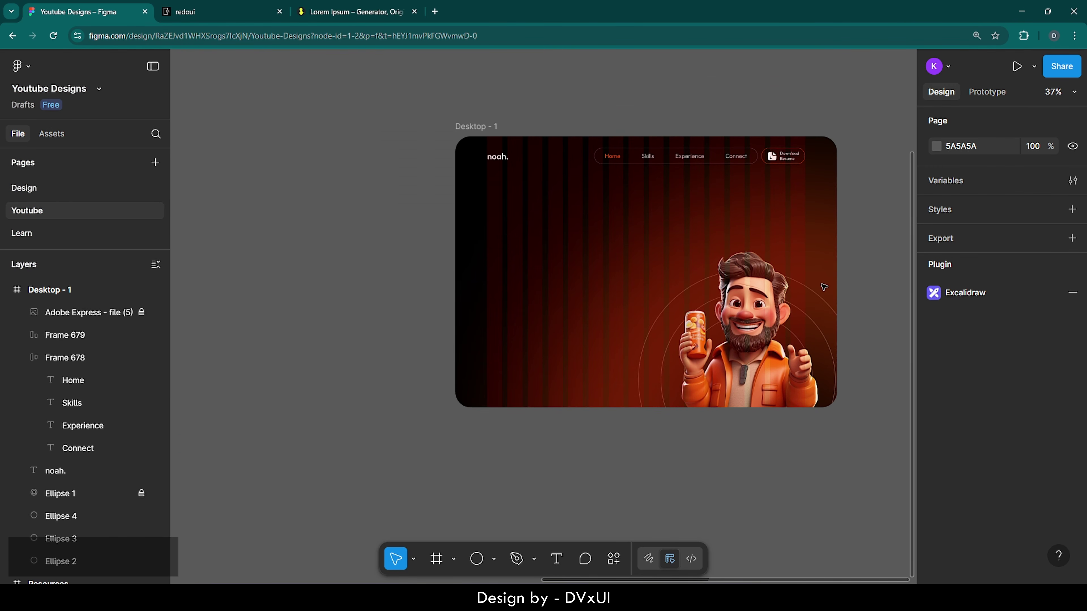
{"action": "scroll", "coordinate": [823, 286], "scroll_direction": "up", "scroll_amount": 5}
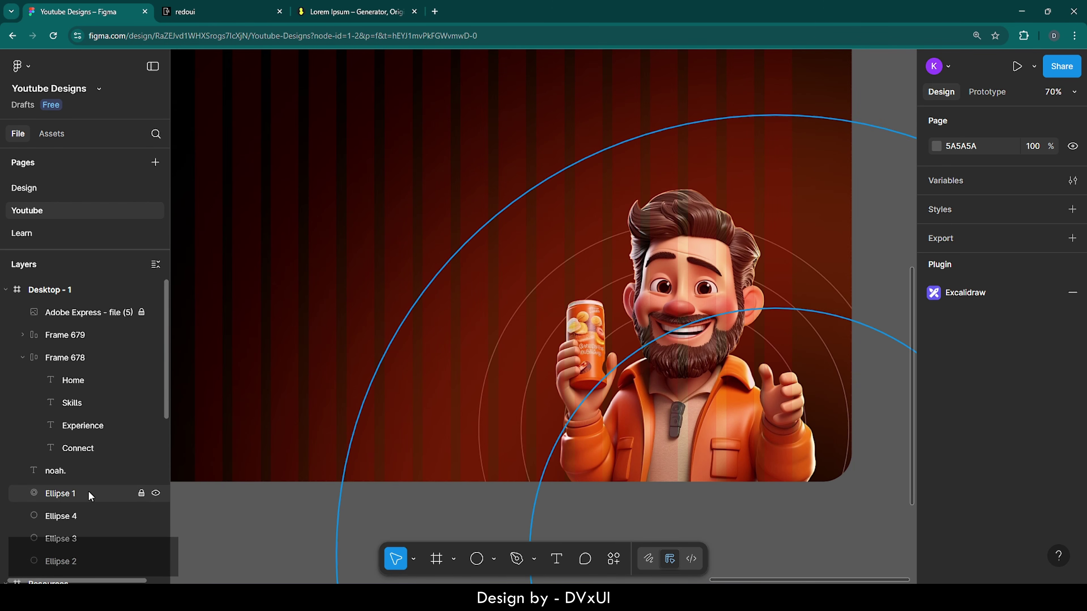
Step: Copy the Node.js, CSS, HTML and Figma icons from the Resources frame
{"action": "scroll", "coordinate": [88, 491], "scroll_direction": "down", "scroll_amount": 7}
{"action": "scroll", "coordinate": [88, 491], "scroll_direction": "up", "scroll_amount": 3}
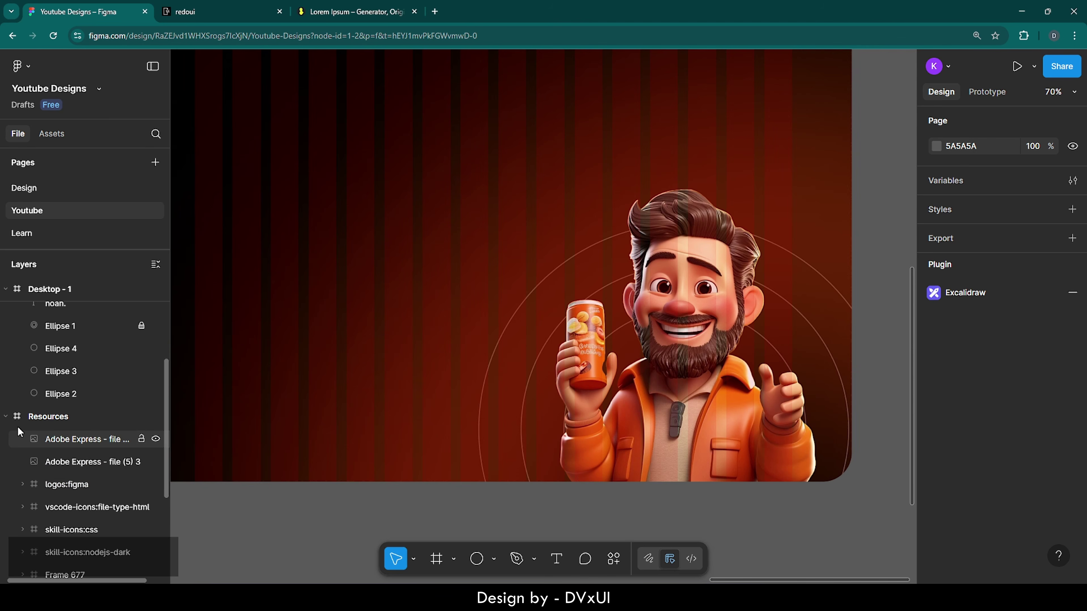
{"action": "double_click", "coordinate": [17, 418]}
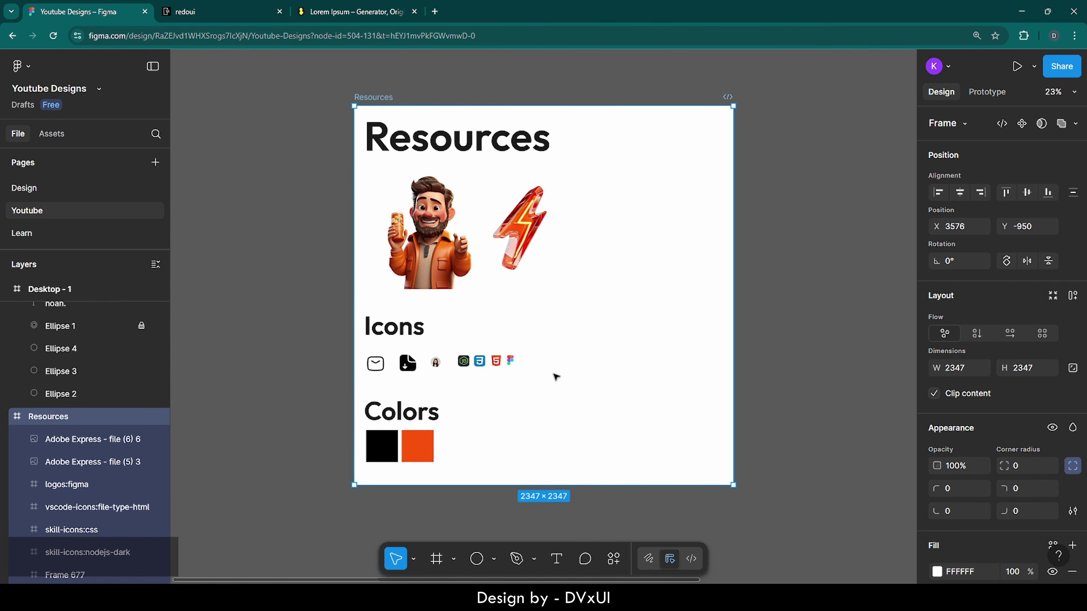
{"action": "left_click_drag", "start_coordinate": [574, 366], "coordinate": [476, 365]}
{"action": "left_click", "coordinate": [476, 365]}
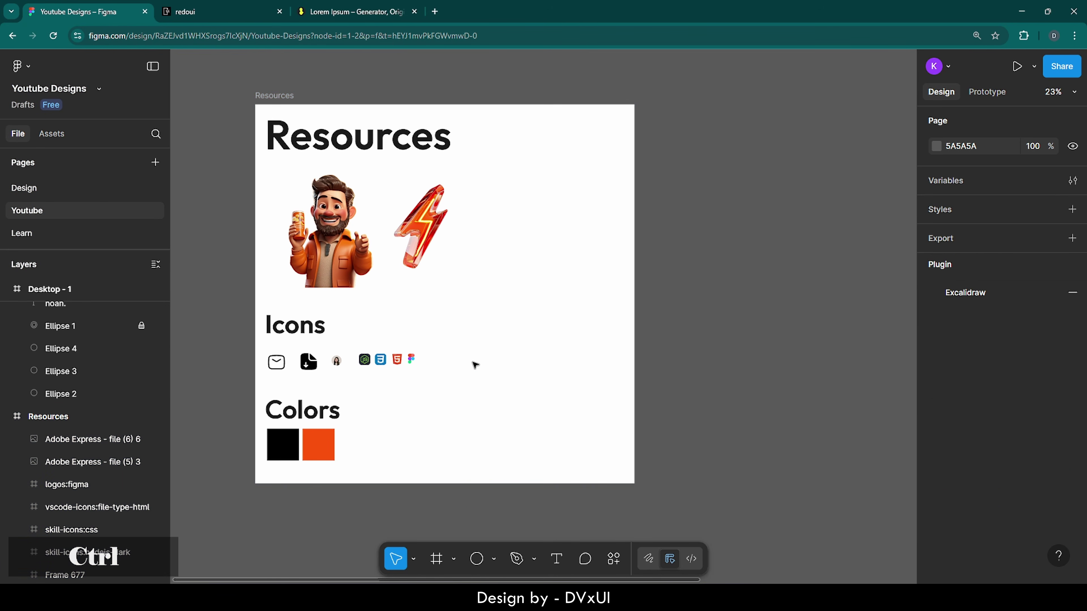
{"action": "scroll", "coordinate": [347, 370], "scroll_direction": "up", "scroll_amount": 5, "text": "ctrl"}
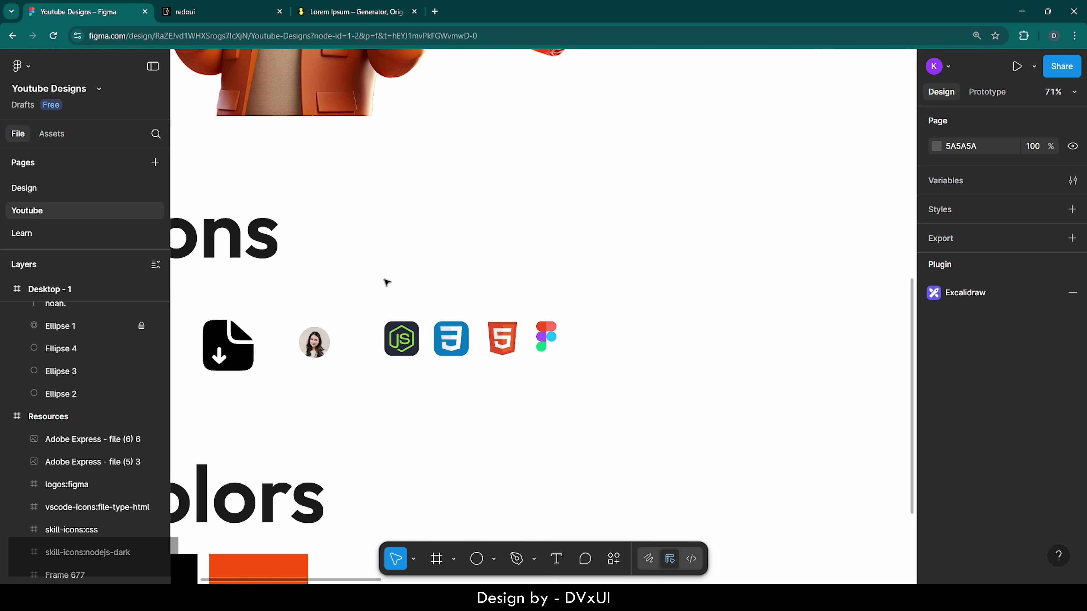
{"action": "mouse_move", "coordinate": [387, 282]}
{"action": "left_mouse_down"}
{"action": "mouse_move", "coordinate": [463, 323]}
{"action": "mouse_move", "coordinate": [574, 409]}
{"action": "left_mouse_up"}
{"action": "key", "text": "ctrl+c"}
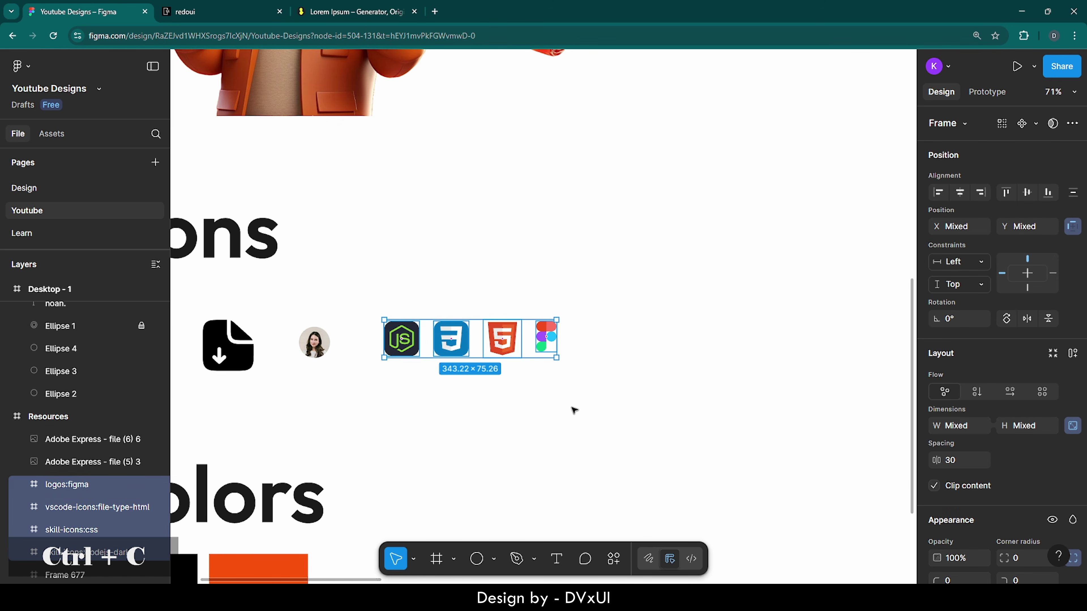
Step: Paste the four skill icons into the Desktop - 1 frame and move them above the character's head
{"action": "scroll", "coordinate": [17, 291], "scroll_direction": "up", "scroll_amount": 5}
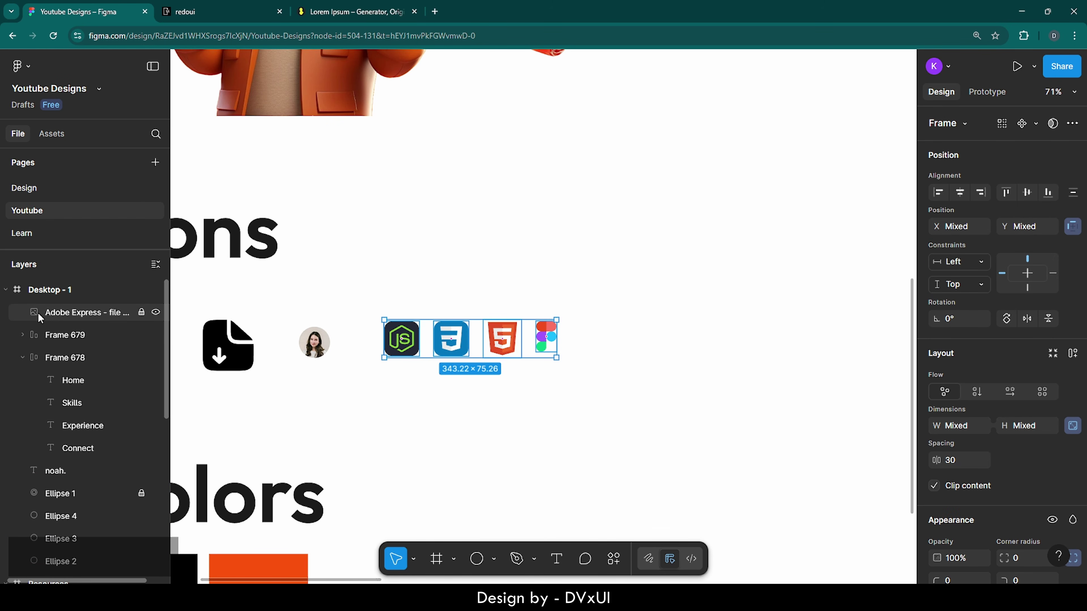
{"action": "double_click", "coordinate": [18, 290]}
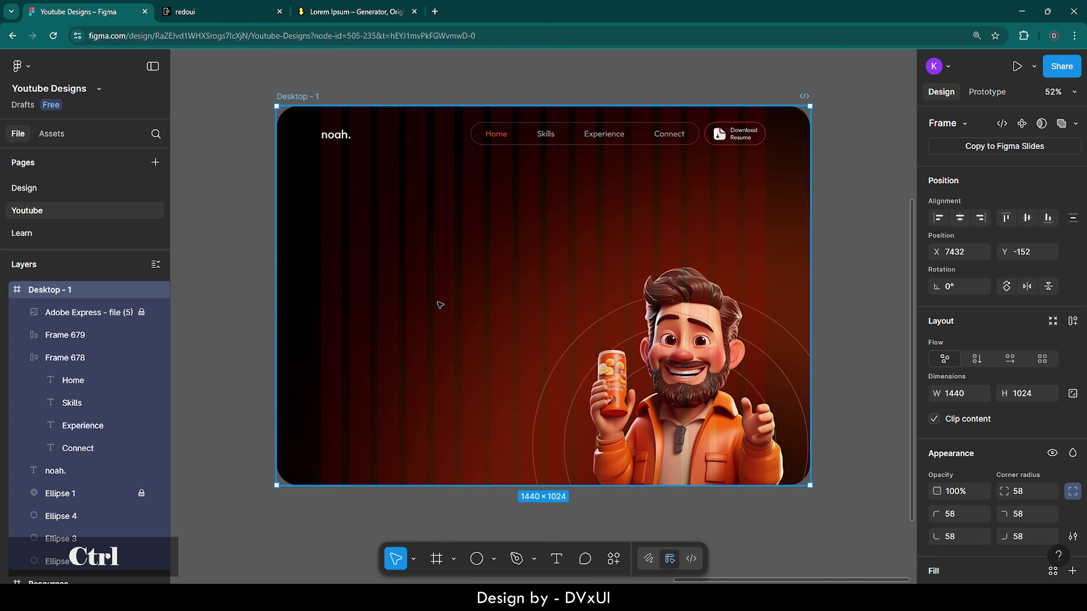
{"action": "key", "text": "ctrl+v"}
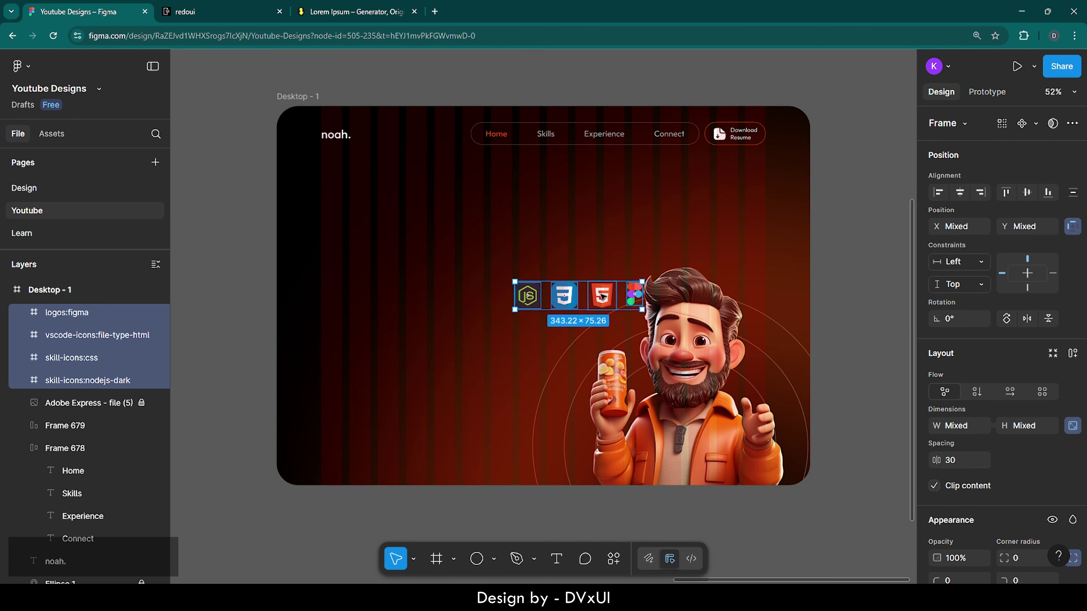
{"action": "left_click_drag", "start_coordinate": [608, 289], "coordinate": [630, 218]}
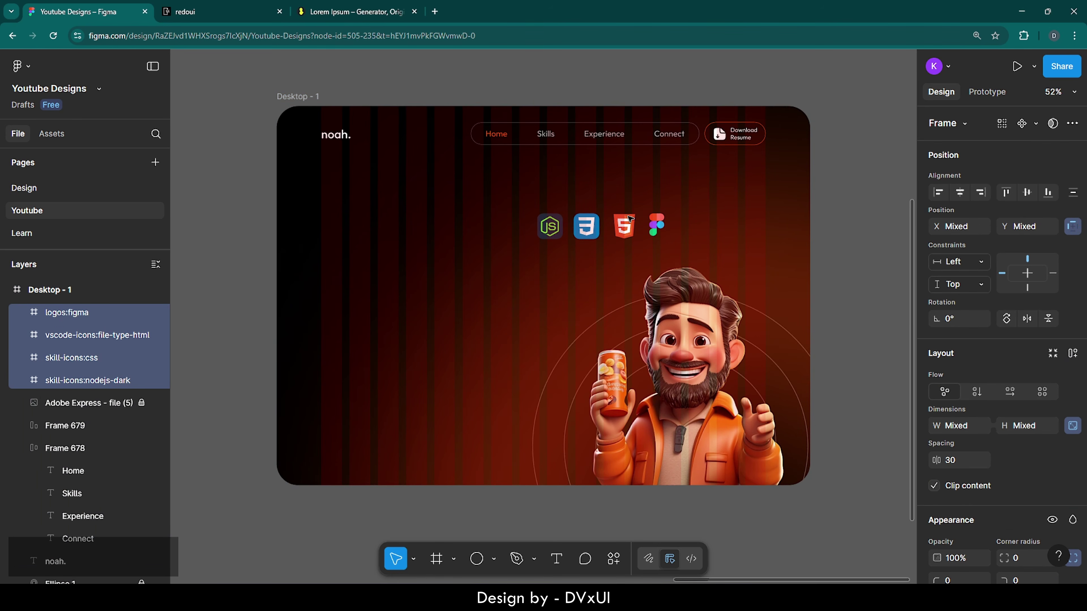
{"action": "left_click", "coordinate": [732, 225]}
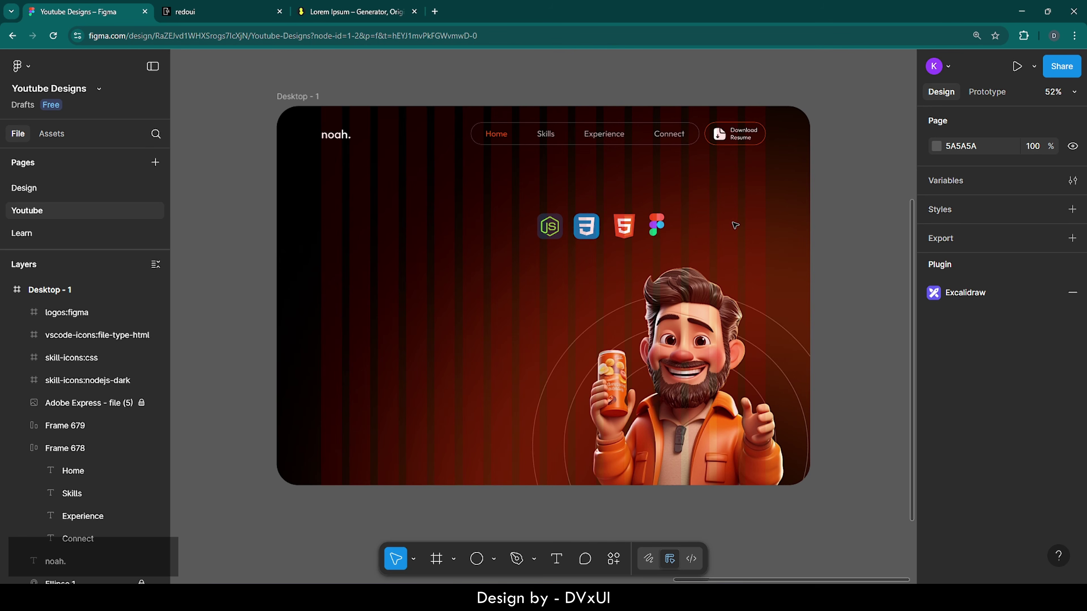
Step: Move the Node.js icon onto the outer circle's lower left side and nudge it to X 655, Y 903
{"action": "left_click_drag", "start_coordinate": [550, 226], "coordinate": [536, 457]}
{"action": "key", "text": "Left"}
{"action": "key", "text": "Left"}
{"action": "key", "text": "Left"}
{"action": "key", "text": "Left"}
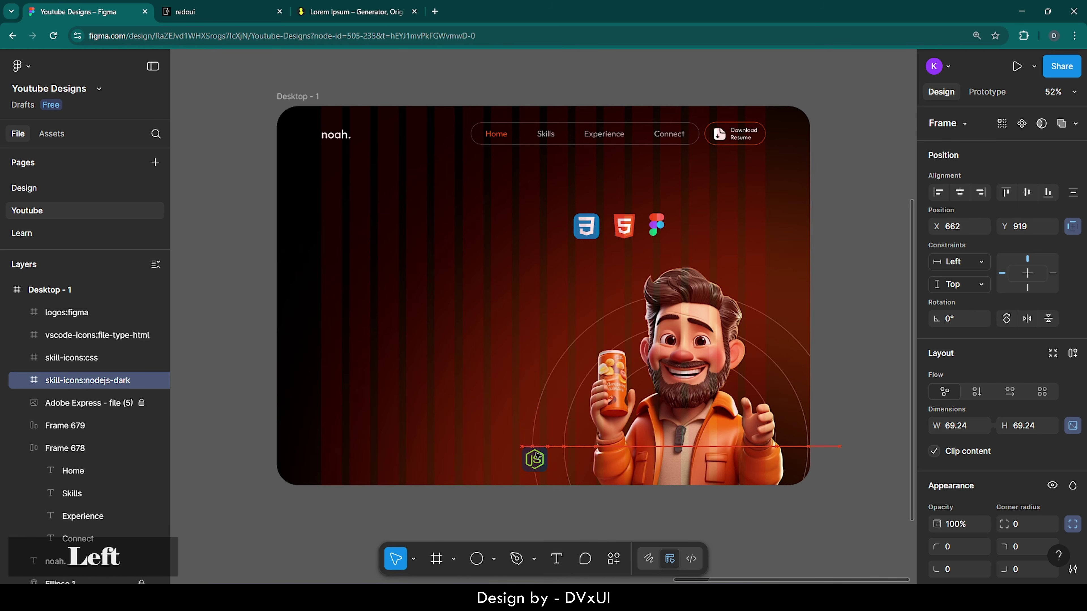
{"action": "key", "text": "Up"}
{"action": "key", "text": "Up"}
{"action": "key", "text": "Up"}
{"action": "key", "text": "Up"}
{"action": "key", "text": "Up"}
{"action": "key", "text": "Up"}
{"action": "key", "text": "Up"}
{"action": "key", "text": "Up"}
{"action": "key", "text": "Up"}
{"action": "key", "text": "Up"}
{"action": "key", "text": "Up"}
{"action": "key", "text": "Up"}
{"action": "key", "text": "Up"}
{"action": "key", "text": "Up"}
{"action": "key", "text": "Left"}
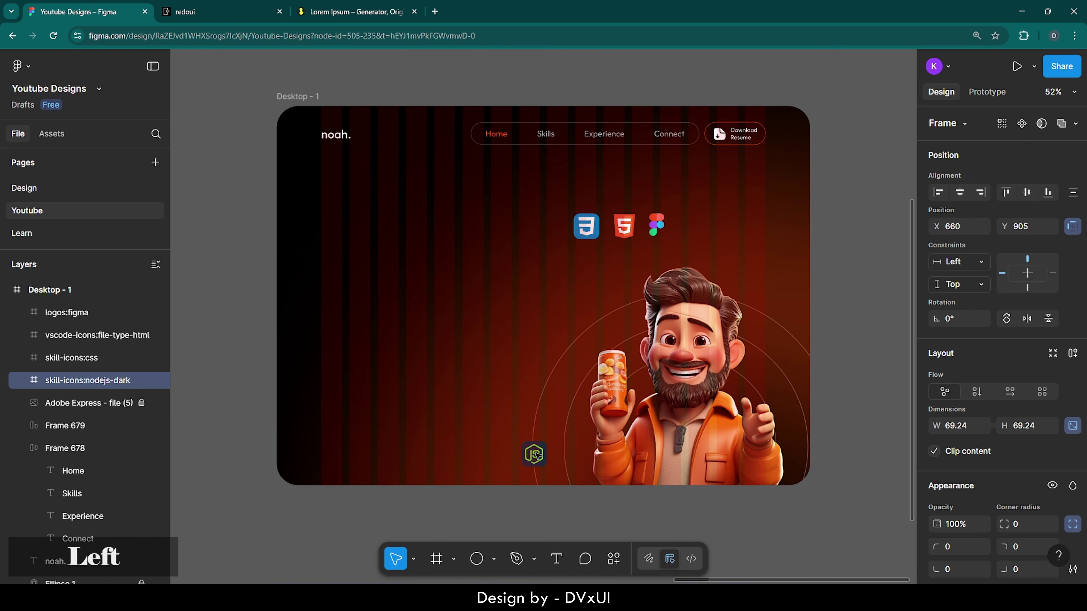
{"action": "key", "text": "Left"}
{"action": "key", "text": "Left"}
{"action": "key", "text": "Left"}
{"action": "key", "text": "Left"}
{"action": "key", "text": "Left"}
{"action": "key", "text": "Up"}
{"action": "key", "text": "Up"}
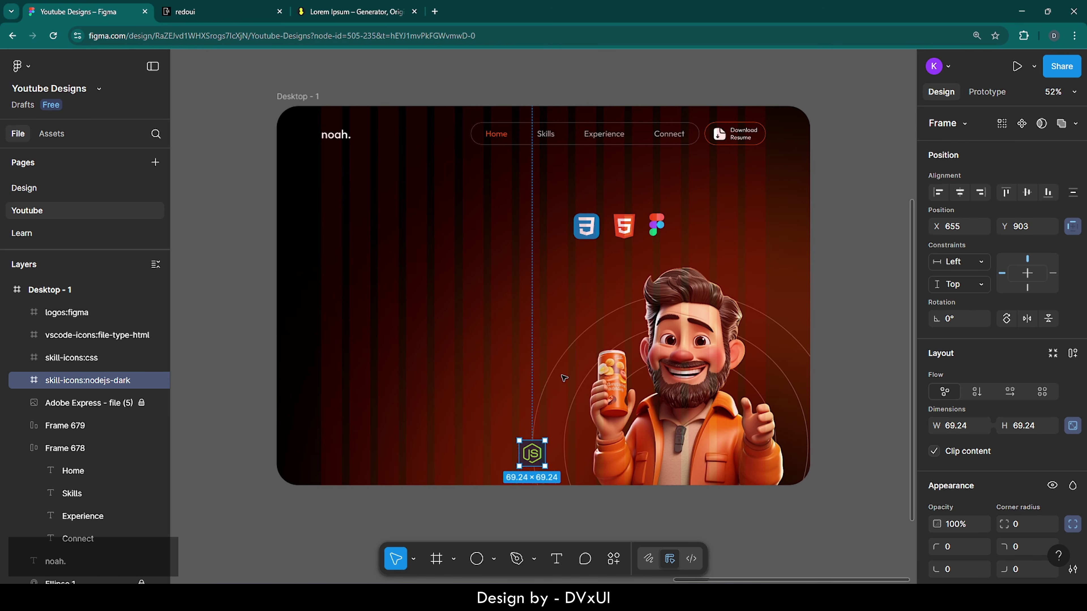
Step: Place the HTML icon at about X 884, Y 514 and the CSS icon at X 710, Y 675 on the outer circle
{"action": "left_click_drag", "start_coordinate": [593, 229], "coordinate": [564, 365]}
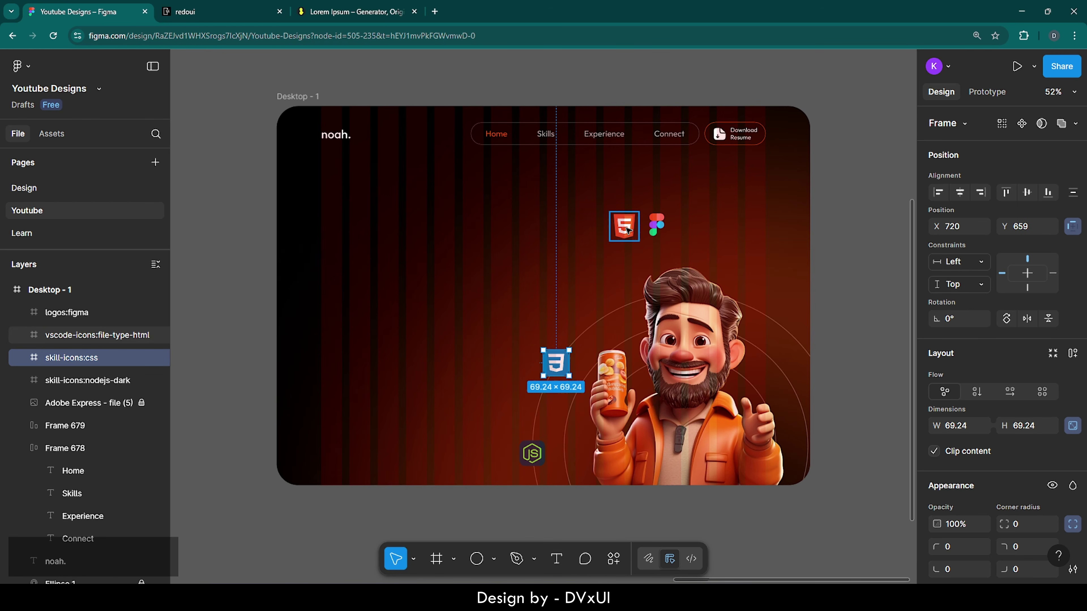
{"action": "left_click_drag", "start_coordinate": [628, 230], "coordinate": [621, 315]}
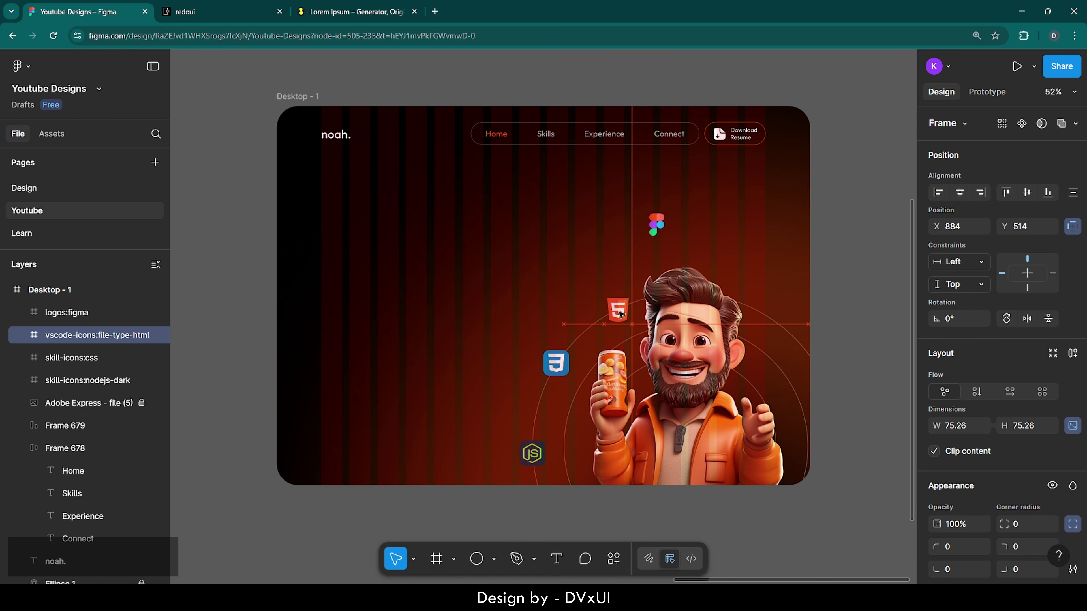
{"action": "left_click", "coordinate": [557, 369]}
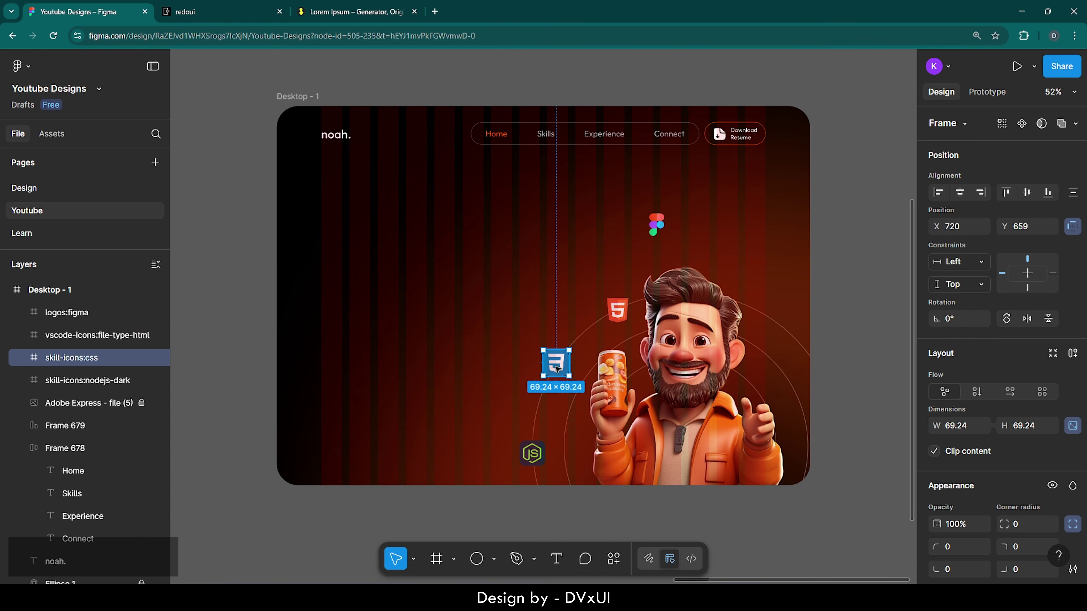
{"action": "left_click_drag", "start_coordinate": [557, 364], "coordinate": [553, 373]}
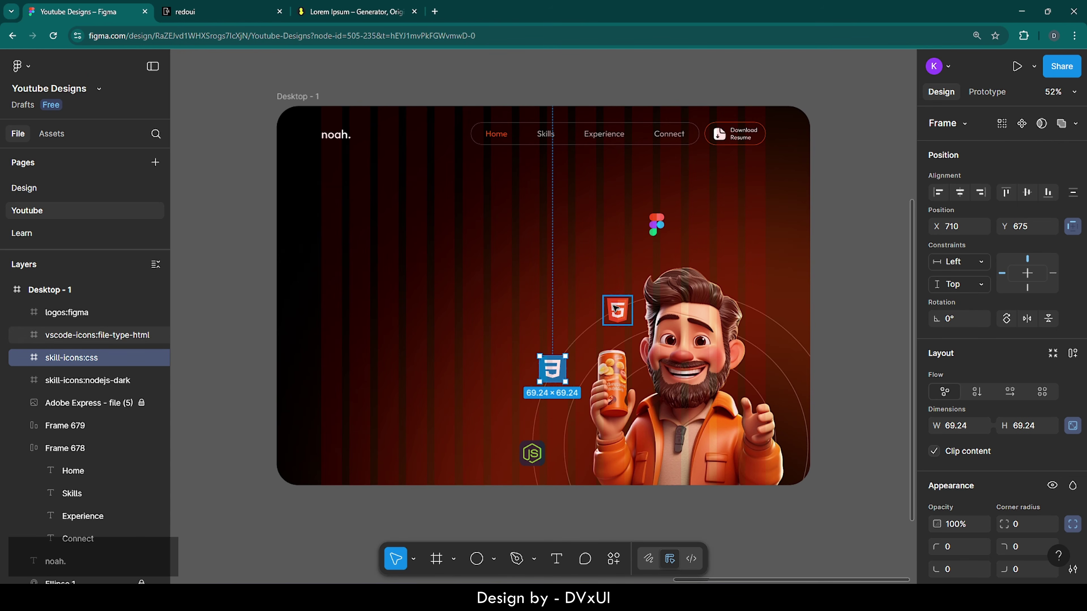
Step: Move the Figma icon onto the outer circle's upper right side at X 1320, Y 542
{"action": "left_click", "coordinate": [601, 259]}
{"action": "left_click_drag", "start_coordinate": [654, 227], "coordinate": [779, 317]}
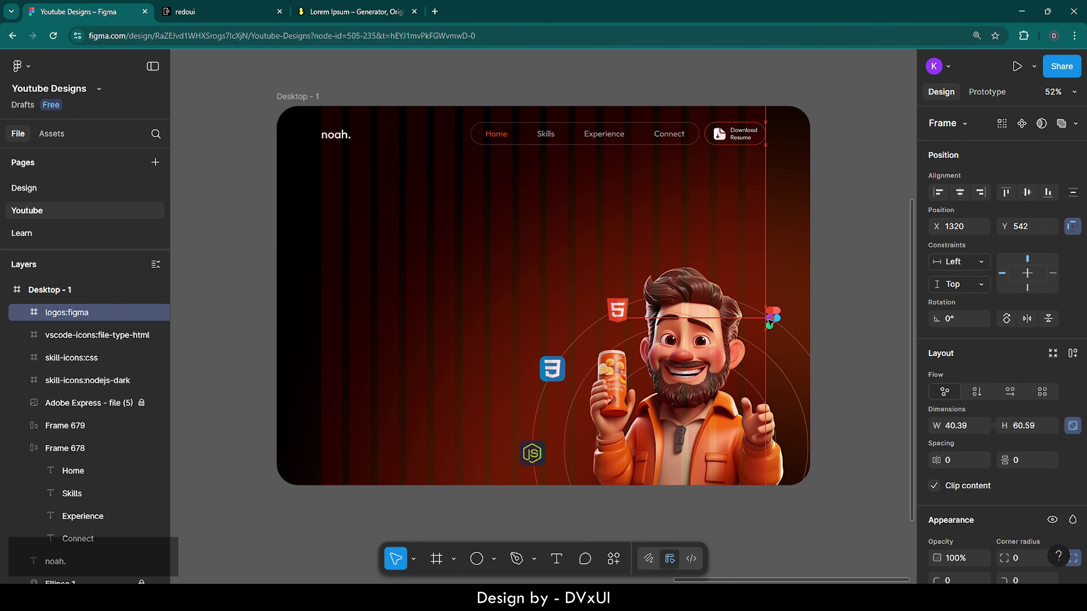
{"action": "left_click_drag", "start_coordinate": [769, 323], "coordinate": [769, 324]}
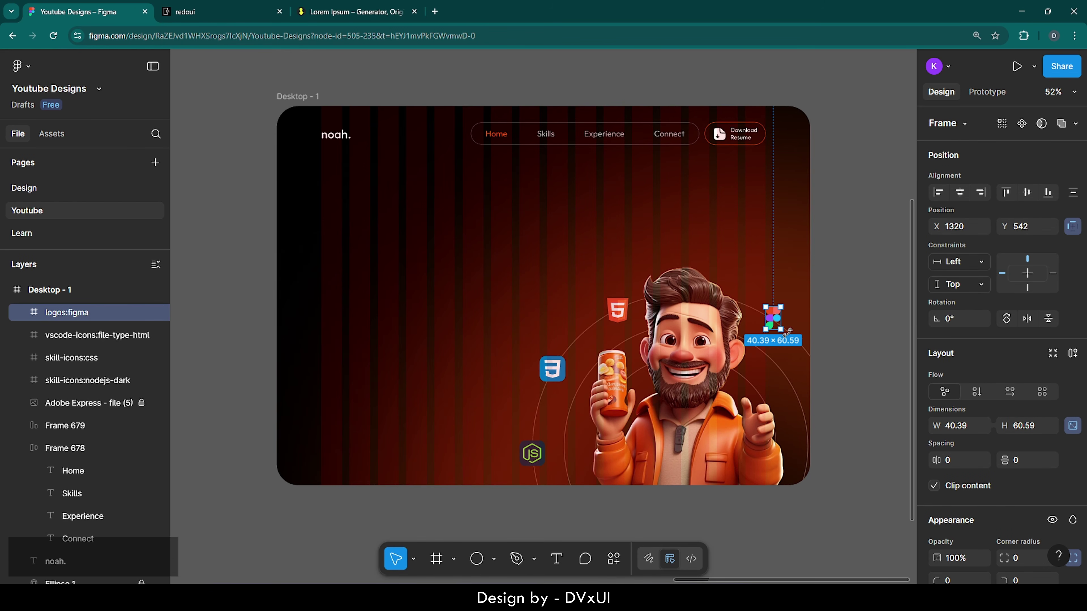
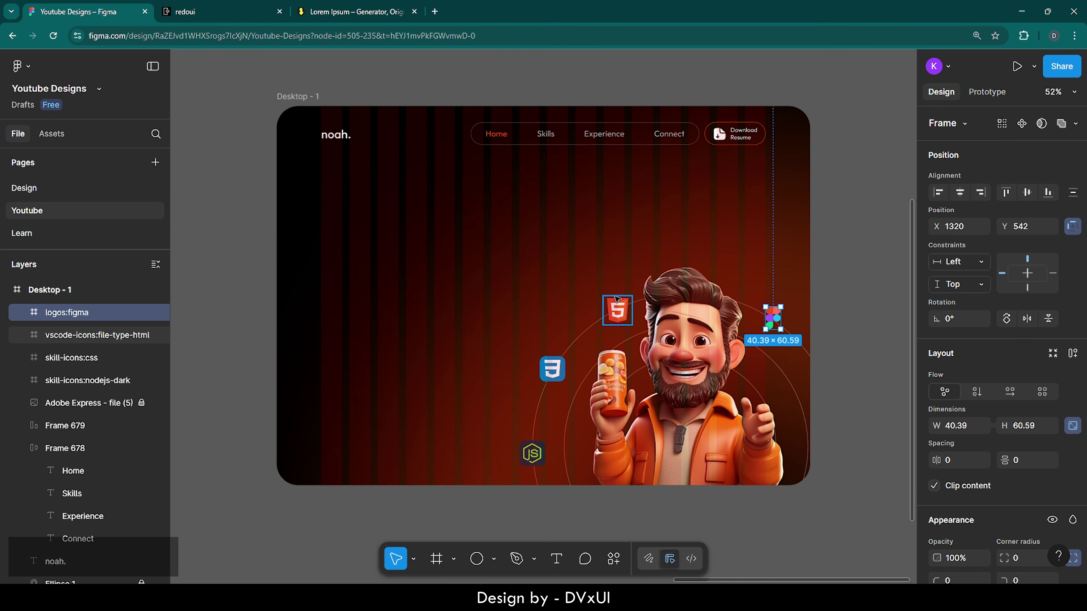
Step: Rotate the HTML icon to about -23° and the CSS icon to about -28.5° to follow the outer circle
{"action": "scroll", "coordinate": [616, 299], "scroll_direction": "up", "scroll_amount": 10, "text": "ctrl"}
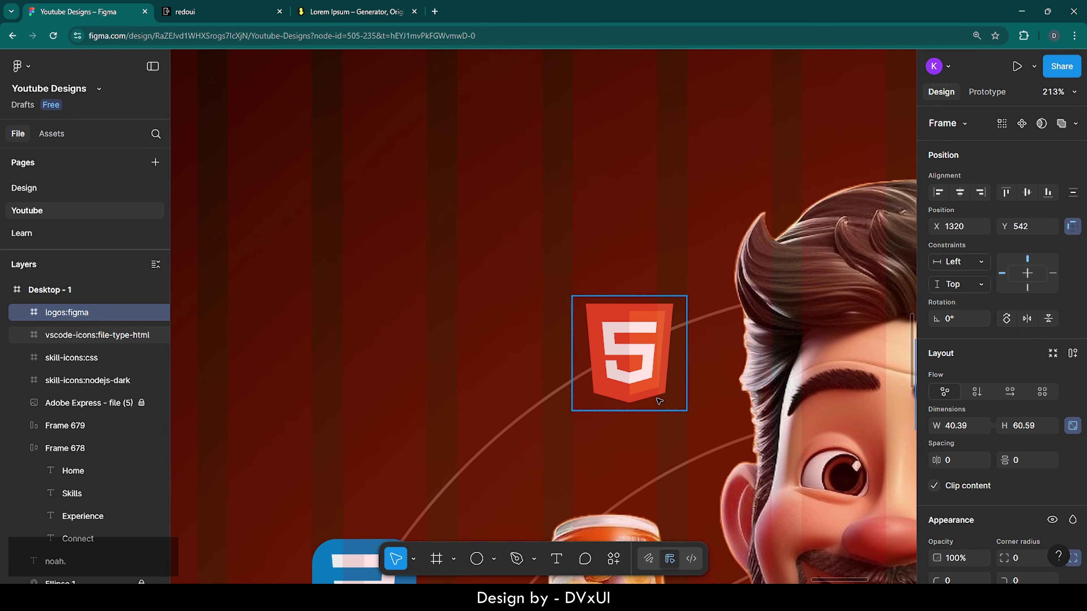
{"action": "left_click", "coordinate": [619, 308]}
{"action": "left_click_drag", "start_coordinate": [692, 415], "coordinate": [659, 426]}
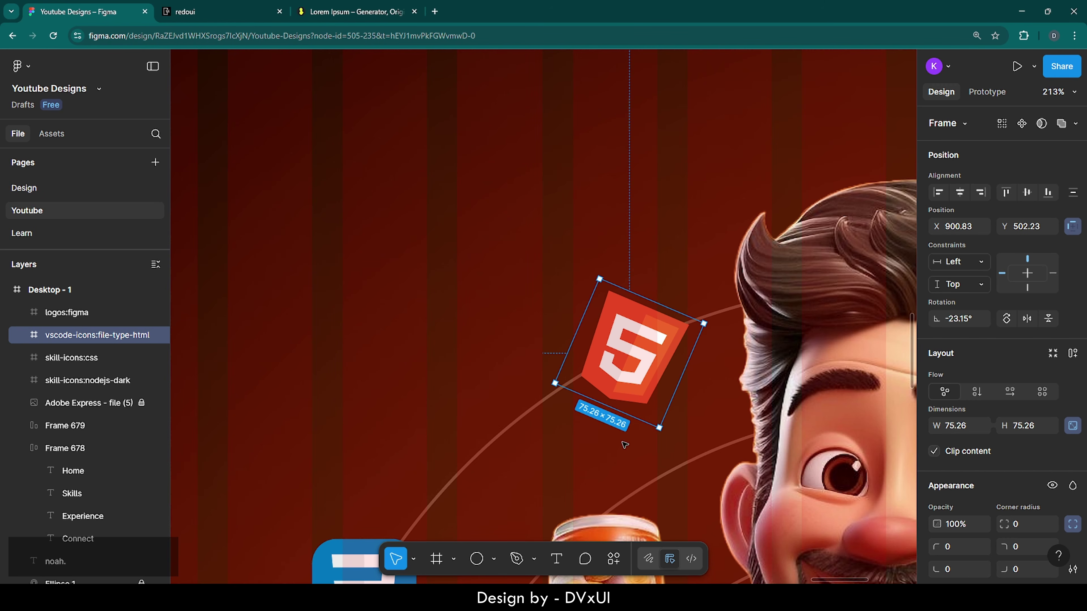
{"action": "scroll", "coordinate": [428, 407], "scroll_direction": "down", "scroll_amount": 5}
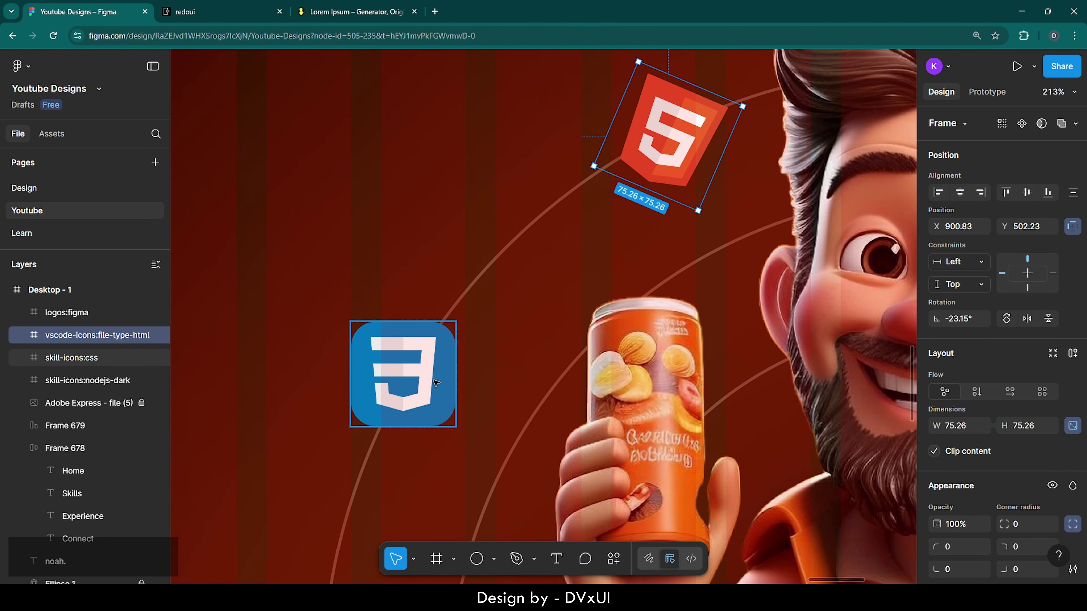
{"action": "left_click", "coordinate": [436, 382]}
{"action": "left_click_drag", "start_coordinate": [461, 434], "coordinate": [423, 445]}
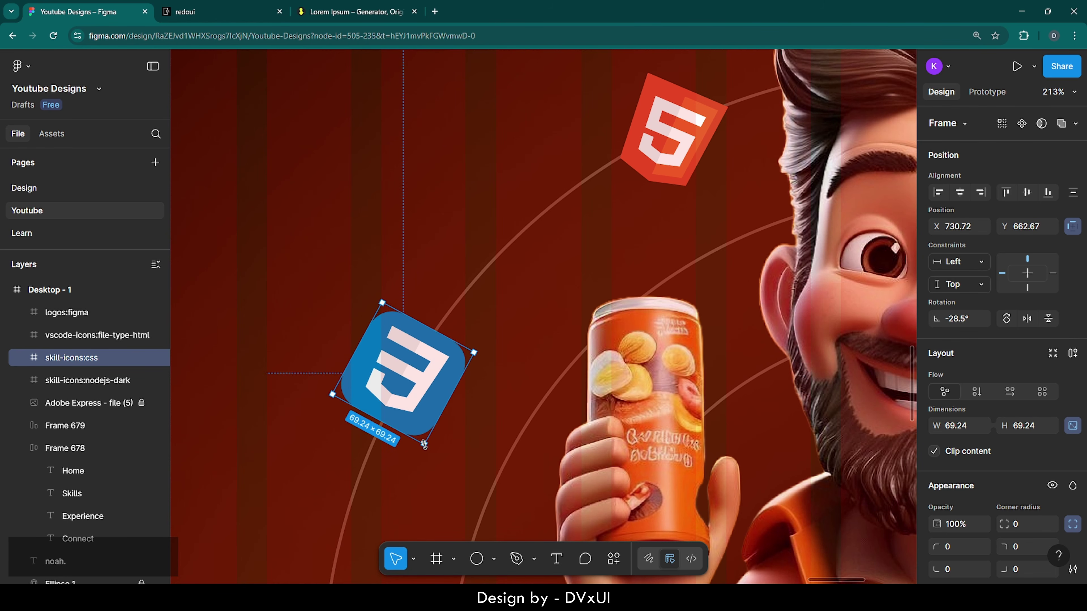
Step: Tilt the Node.js icon on the outer circle slightly clockwise
{"action": "scroll", "coordinate": [424, 428], "scroll_direction": "down", "scroll_amount": 7}
{"action": "left_click", "coordinate": [416, 411]}
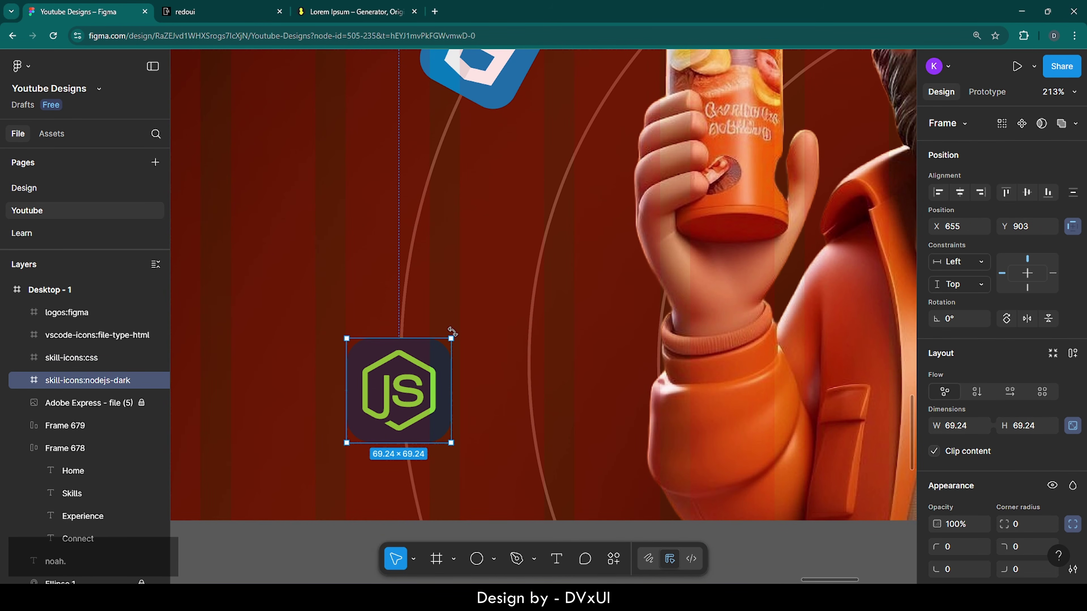
{"action": "left_click_drag", "start_coordinate": [452, 333], "coordinate": [455, 337]}
{"action": "left_click", "coordinate": [374, 501]}
{"action": "scroll", "coordinate": [375, 501], "scroll_direction": "down", "scroll_amount": 6}
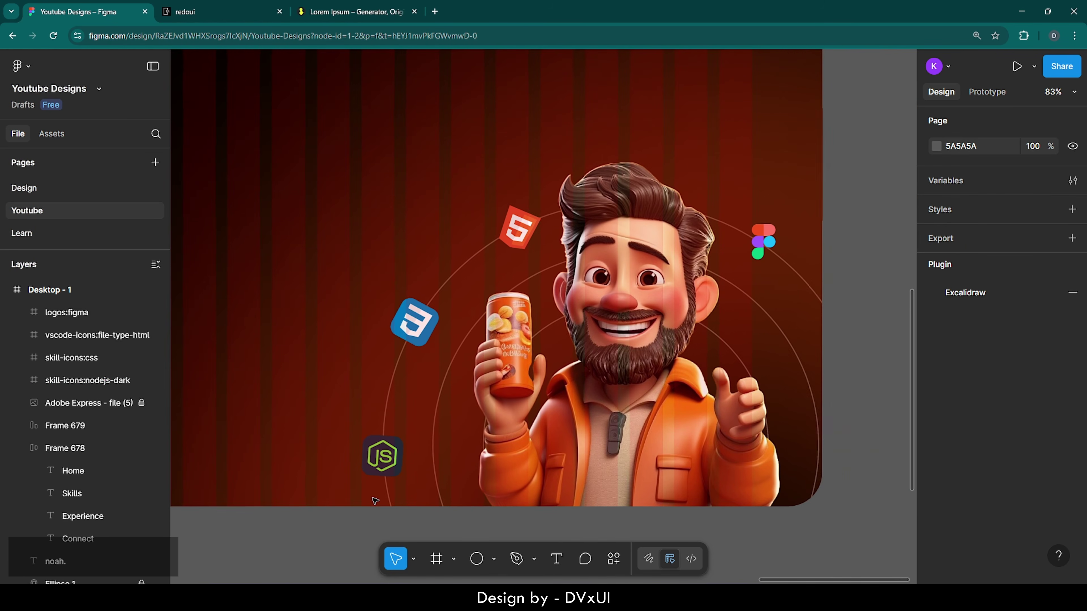
Step: Rotate the HTML icon further to about -33.7°
{"action": "left_click", "coordinate": [491, 295]}
{"action": "scroll", "coordinate": [492, 295], "scroll_direction": "up", "scroll_amount": 3}
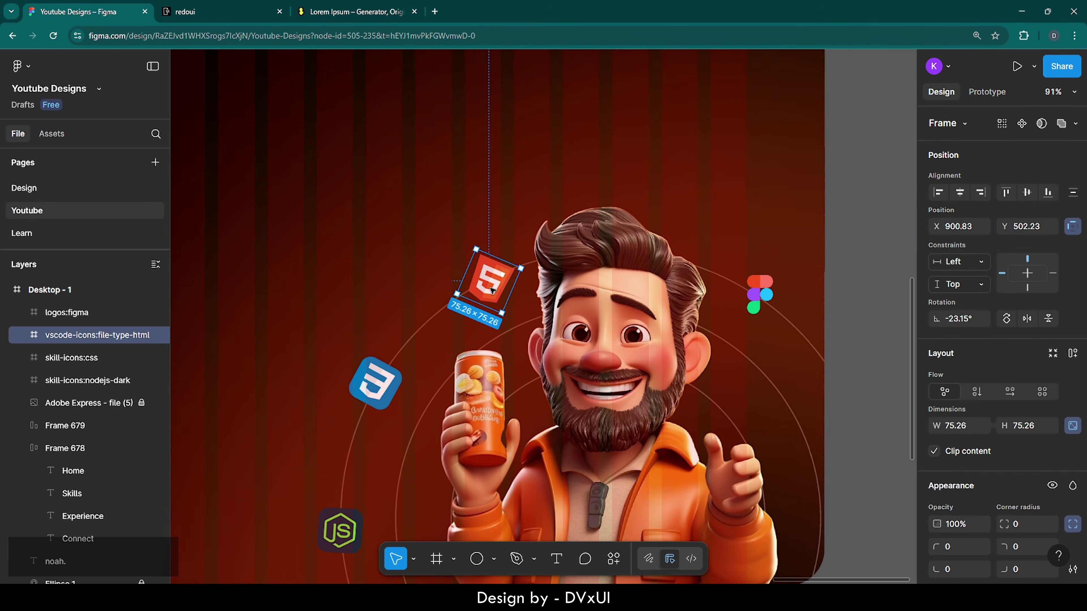
{"action": "left_click_drag", "start_coordinate": [505, 319], "coordinate": [511, 315]}
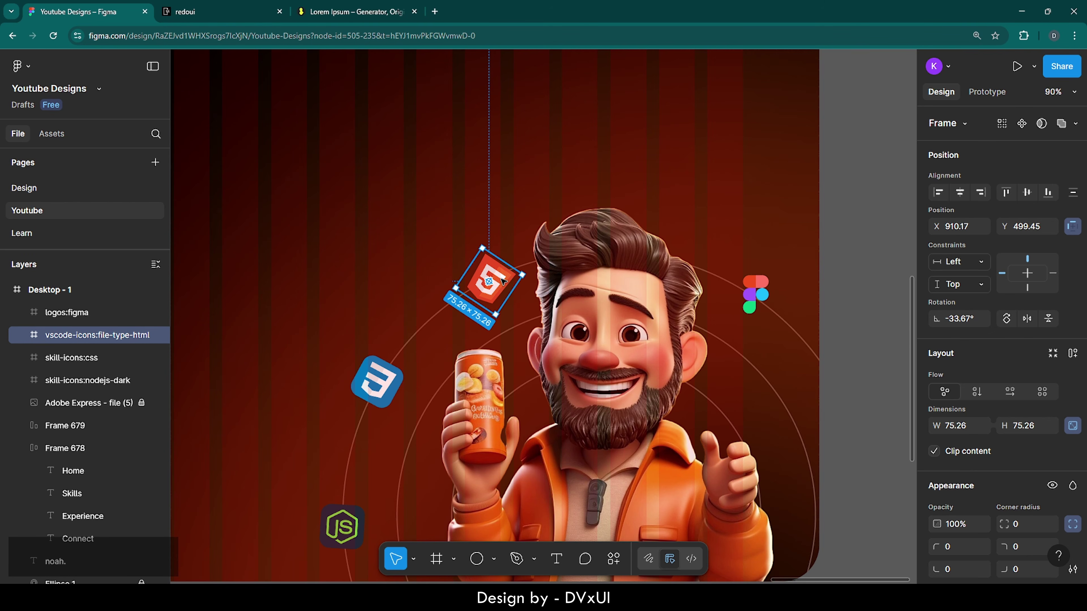
Step: Nudge the HTML icon along the outer circle to X 891.17, Y 502.45
{"action": "key", "text": "Up"}
{"action": "key", "text": "Up"}
{"action": "key", "text": "Up"}
{"action": "key", "text": "Left"}
{"action": "key", "text": "Left"}
{"action": "key", "text": "Left"}
{"action": "key", "text": "Left"}
{"action": "key", "text": "Left"}
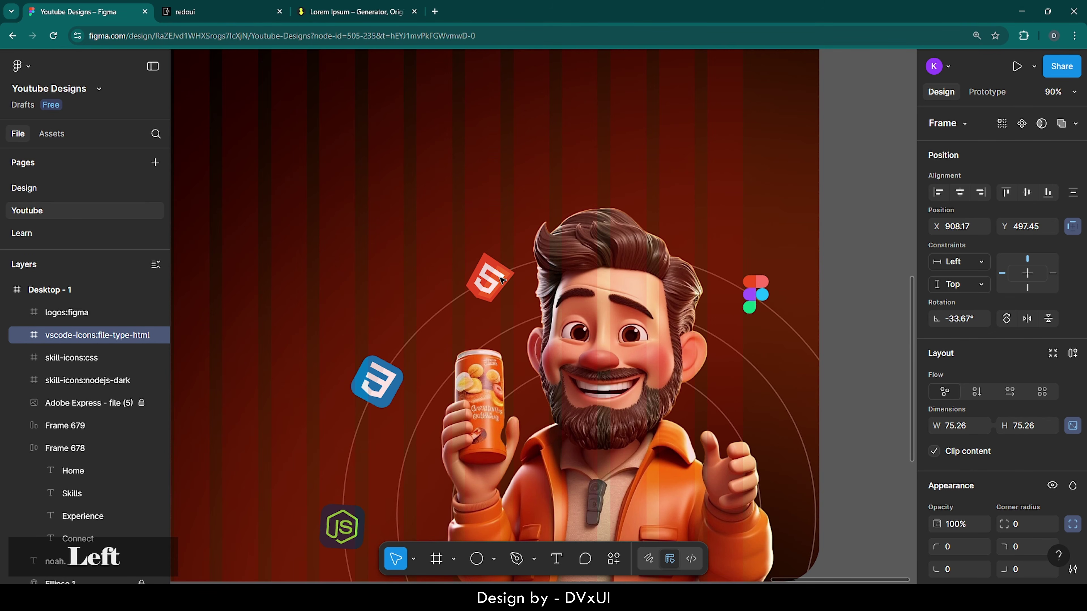
{"action": "key", "text": "Left"}
{"action": "key", "text": "Left"}
{"action": "key", "text": "Left"}
{"action": "key", "text": "Left"}
{"action": "key", "text": "Left"}
{"action": "key", "text": "Left"}
{"action": "key", "text": "Left"}
{"action": "key", "text": "Left"}
{"action": "key", "text": "Left"}
{"action": "key", "text": "Left"}
{"action": "key", "text": "Left"}
{"action": "key", "text": "Left"}
{"action": "key", "text": "Left"}
{"action": "key", "text": "Left"}
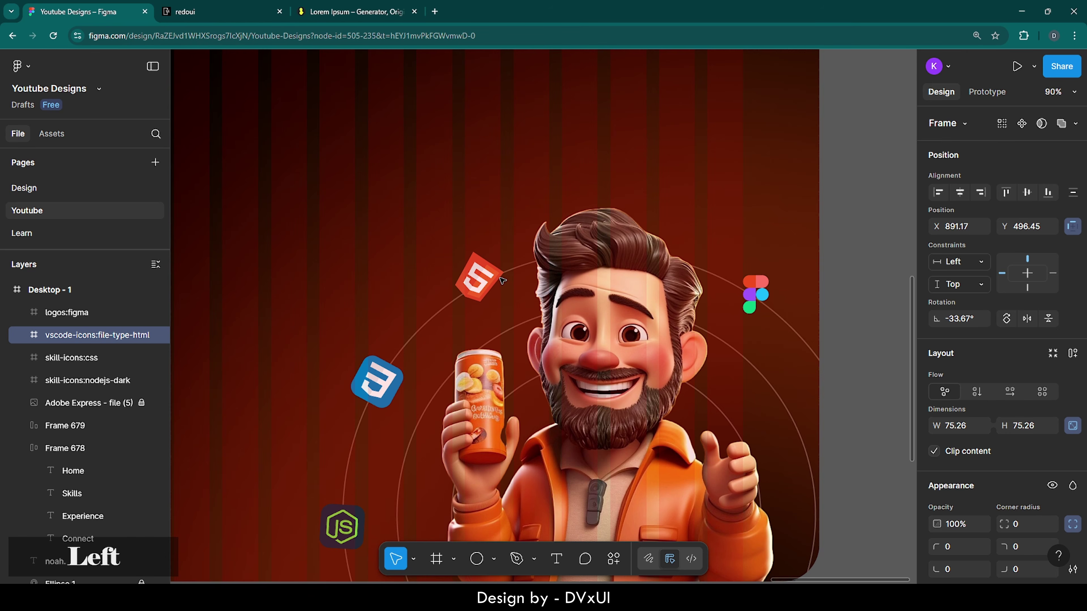
{"action": "key", "text": "Down"}
{"action": "key", "text": "Down"}
{"action": "key", "text": "Down"}
{"action": "key", "text": "Down"}
{"action": "key", "text": "Down"}
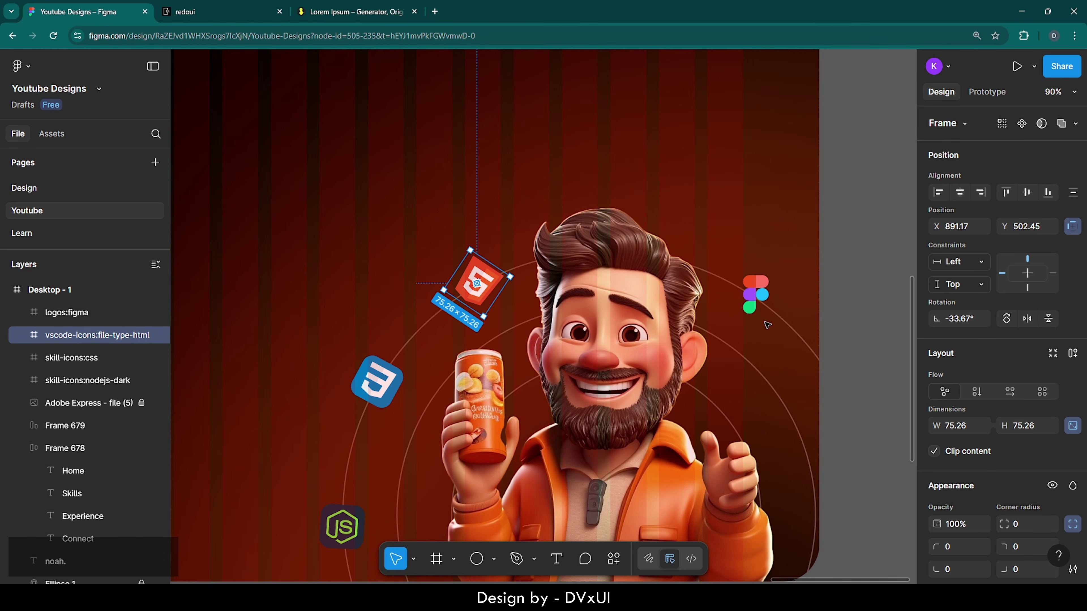
Step: Rotate the Figma icon on the outer circle to about 30.6°
{"action": "left_click", "coordinate": [761, 294]}
{"action": "scroll", "coordinate": [788, 292], "scroll_direction": "up", "scroll_amount": 5, "text": "ctrl"}
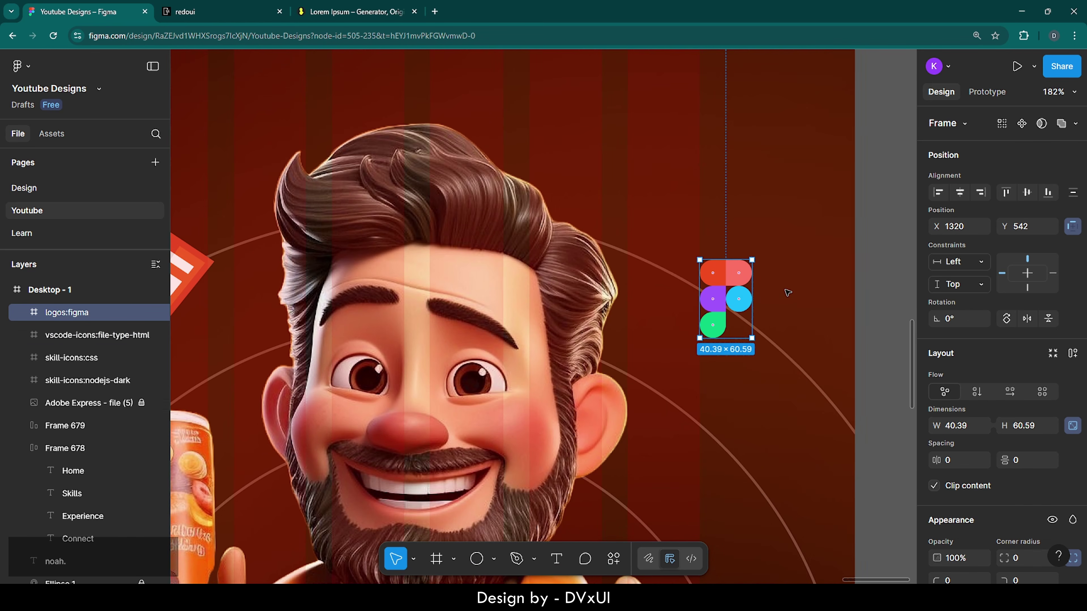
{"action": "left_click_drag", "start_coordinate": [756, 254], "coordinate": [729, 249]}
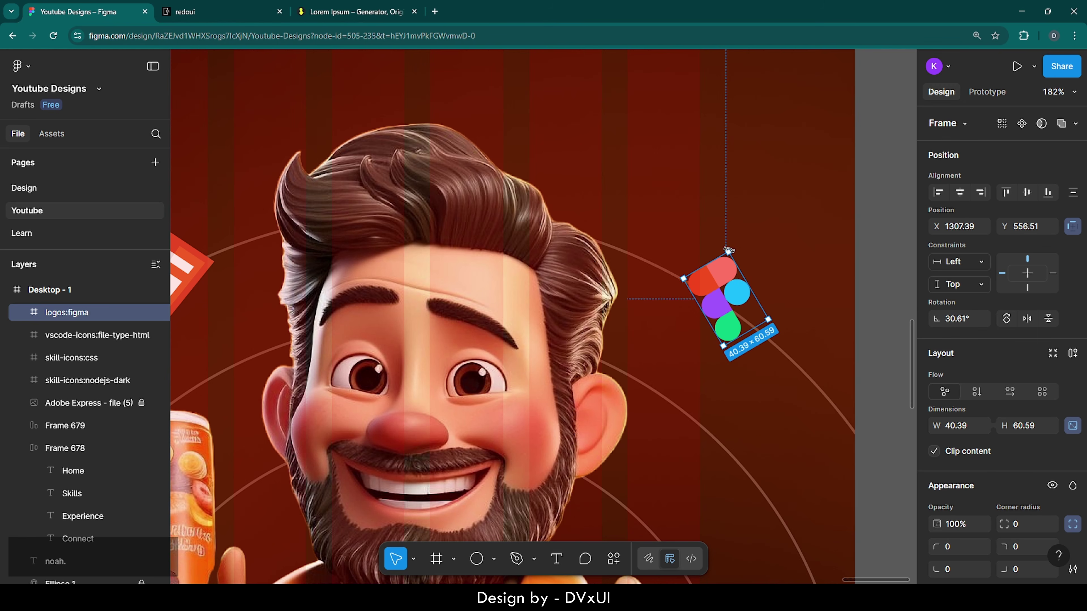
{"action": "left_click", "coordinate": [796, 263]}
{"action": "scroll", "coordinate": [803, 265], "scroll_direction": "down", "scroll_amount": 8, "text": "ctrl"}
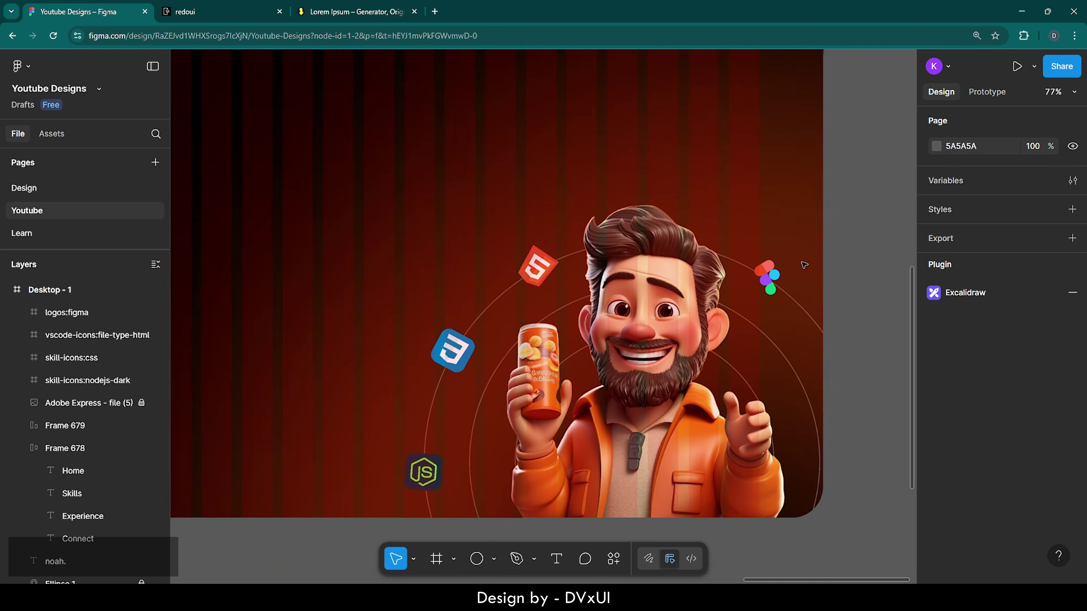
Step: Examine the overall layout of the Desktop - 1 frame with the header, character and skill icons
{"action": "scroll", "coordinate": [804, 264], "scroll_direction": "up", "scroll_amount": 2}
{"action": "scroll", "coordinate": [804, 265], "scroll_direction": "left", "scroll_amount": 1}
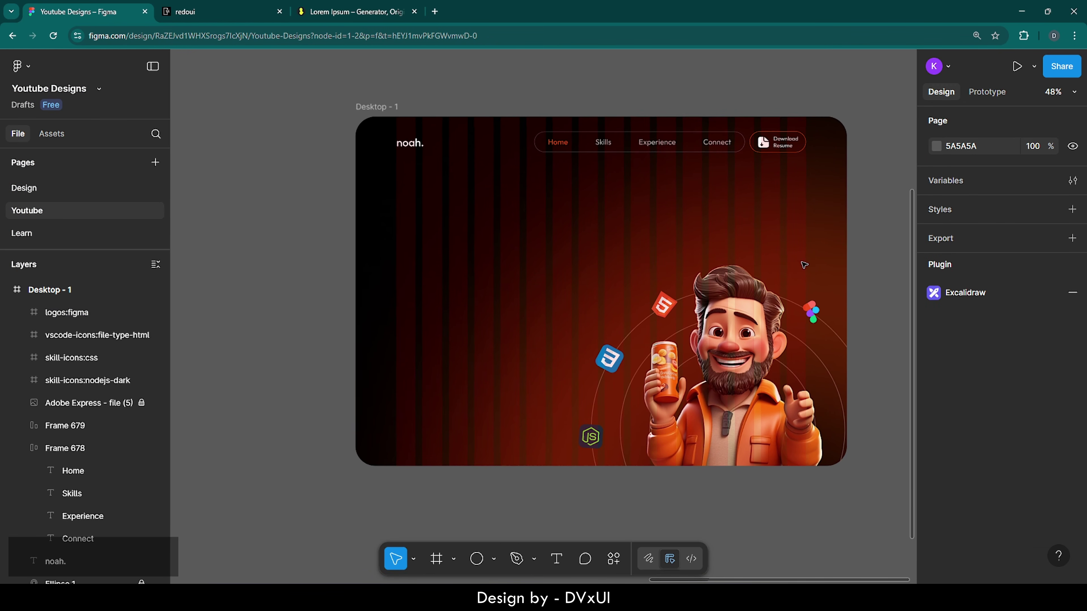
{"action": "scroll", "coordinate": [804, 264], "scroll_direction": "up", "scroll_amount": 1, "text": "ctrl"}
{"action": "scroll", "coordinate": [804, 265], "scroll_direction": "up", "scroll_amount": 2, "text": "ctrl"}
{"action": "scroll", "coordinate": [805, 265], "scroll_direction": "down", "scroll_amount": 2, "text": "ctrl"}
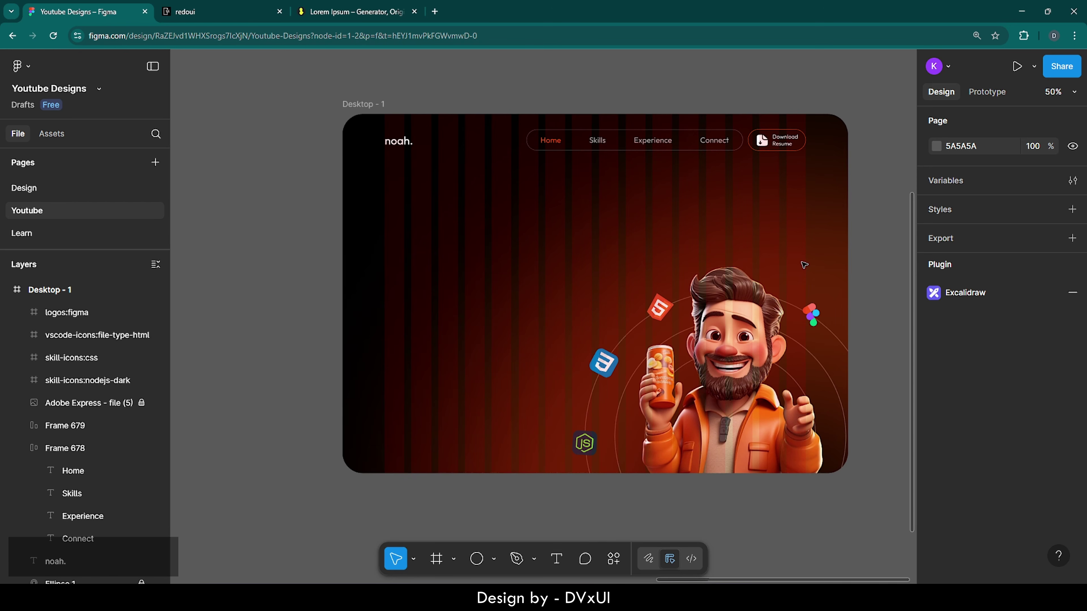
{"action": "left_click", "coordinate": [374, 105]}
{"action": "key", "text": "shift+2"}
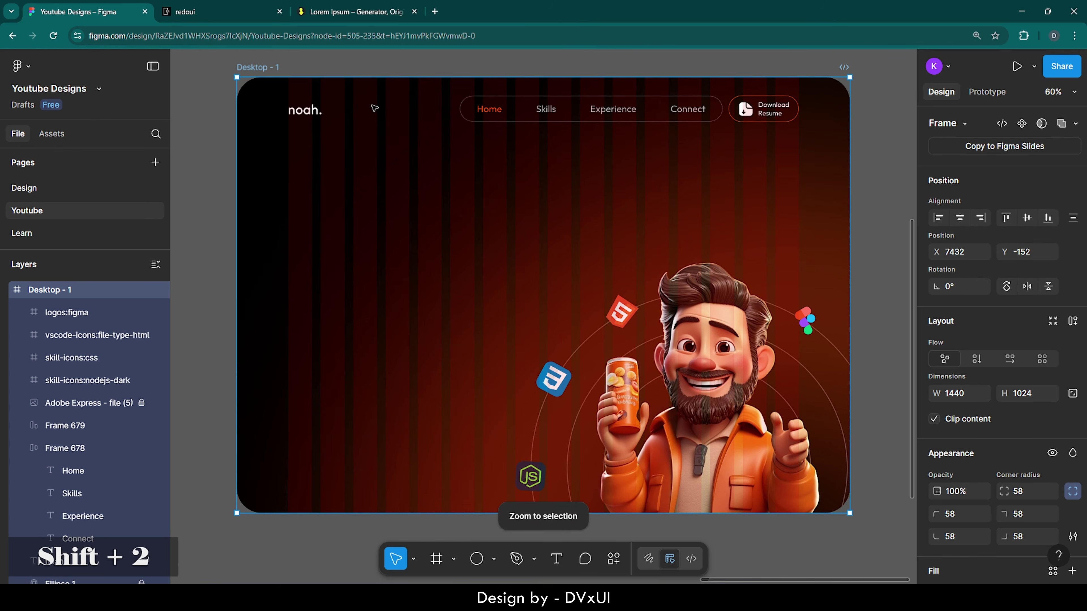
{"action": "left_click", "coordinate": [454, 65]}
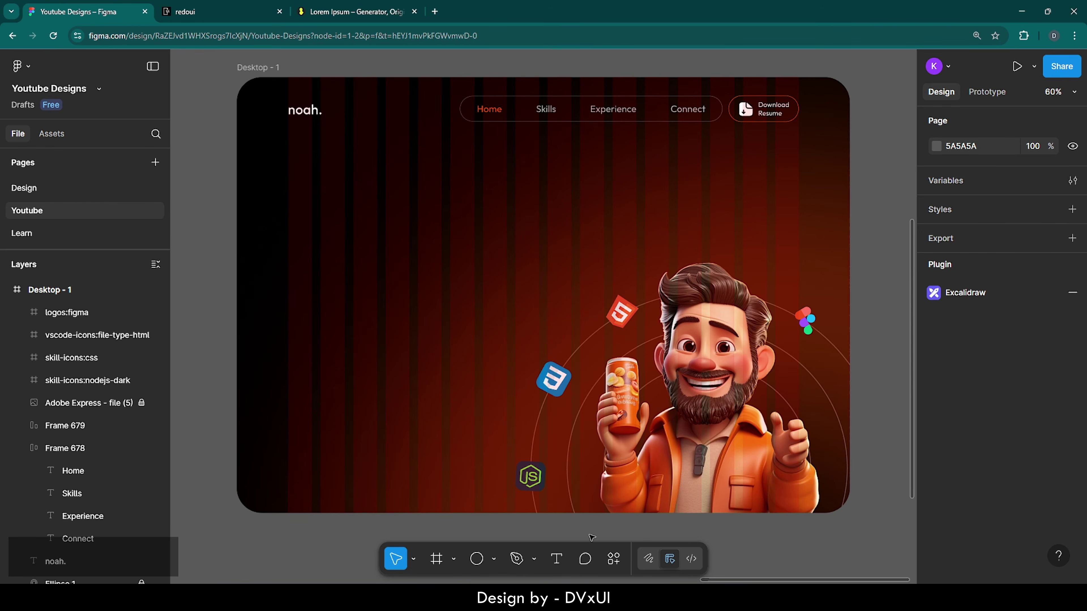
Step: Add a text line below the logo reading "Hey, I am" followed by the portfolio owner's first name
{"action": "left_click", "coordinate": [557, 558]}
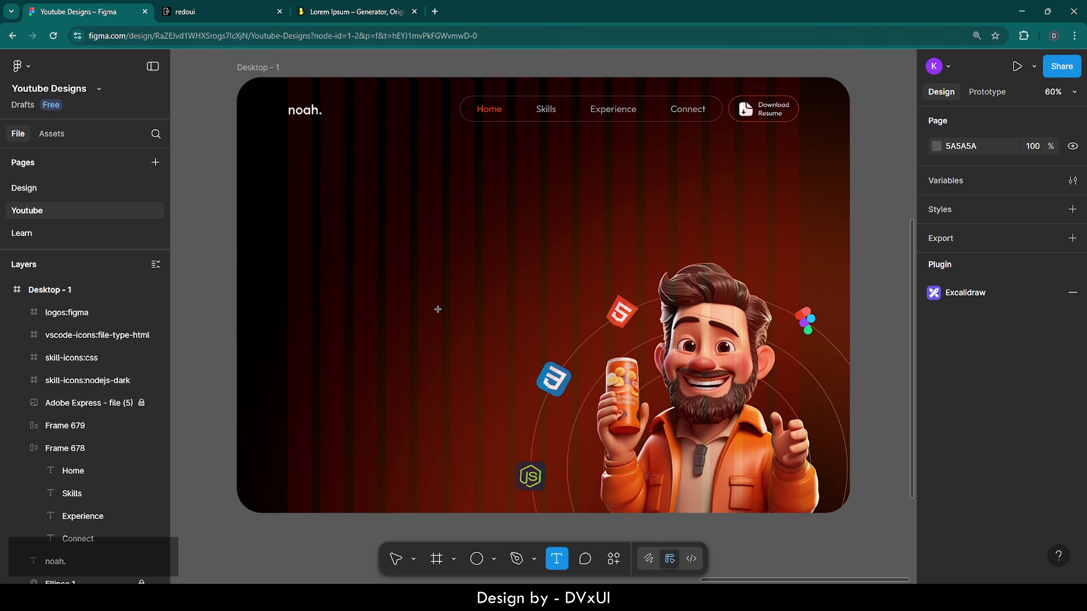
{"action": "left_click", "coordinate": [332, 197]}
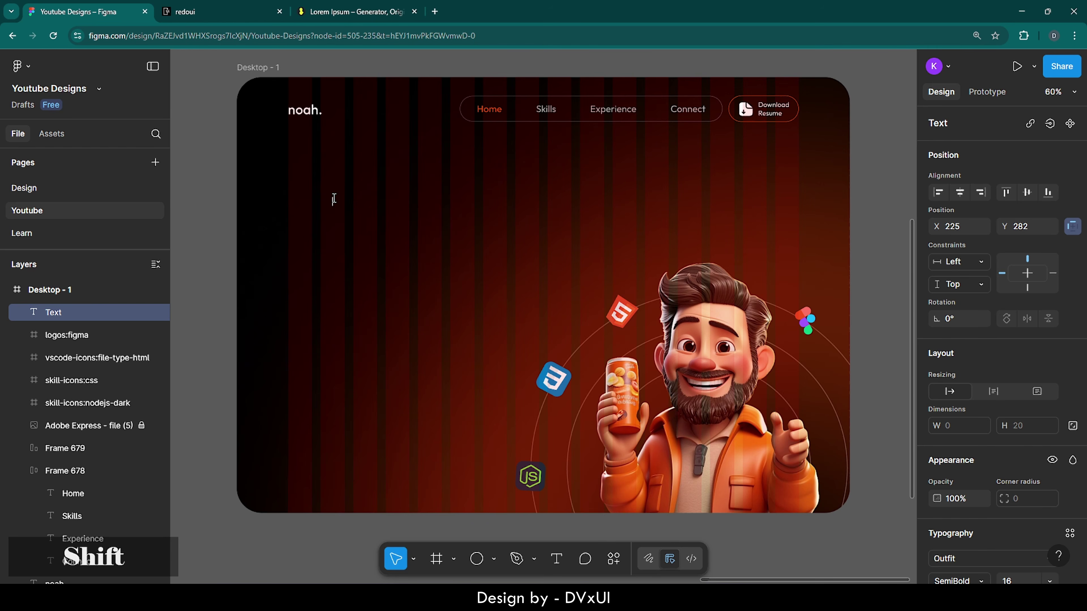
{"action": "type", "text": "H"}
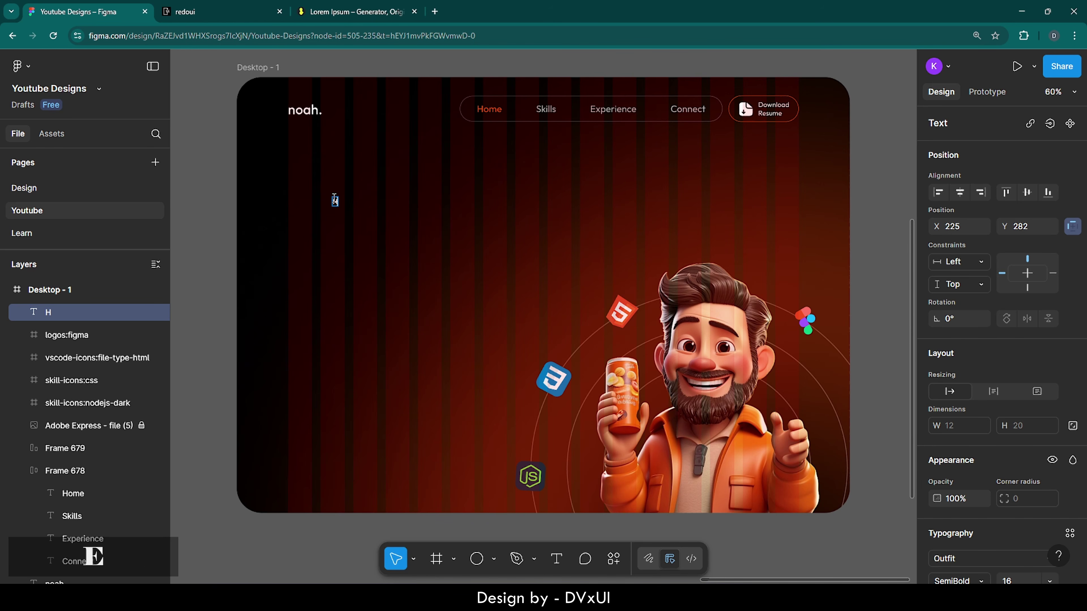
{"action": "type", "text": "ey, I am Noadh"}
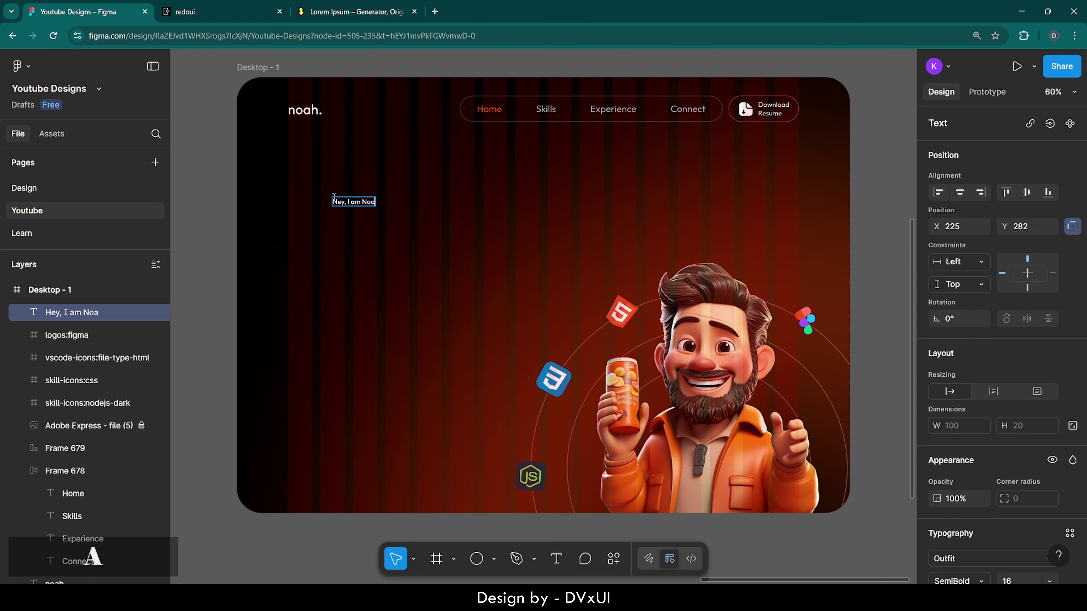
{"action": "key", "text": "BackSpace"}
{"action": "key", "text": "BackSpace"}
{"action": "type", "text": "h"}
Step: Set the greeting text's font size to 32 and open its font weight options
{"action": "key", "text": "ctrl+a"}
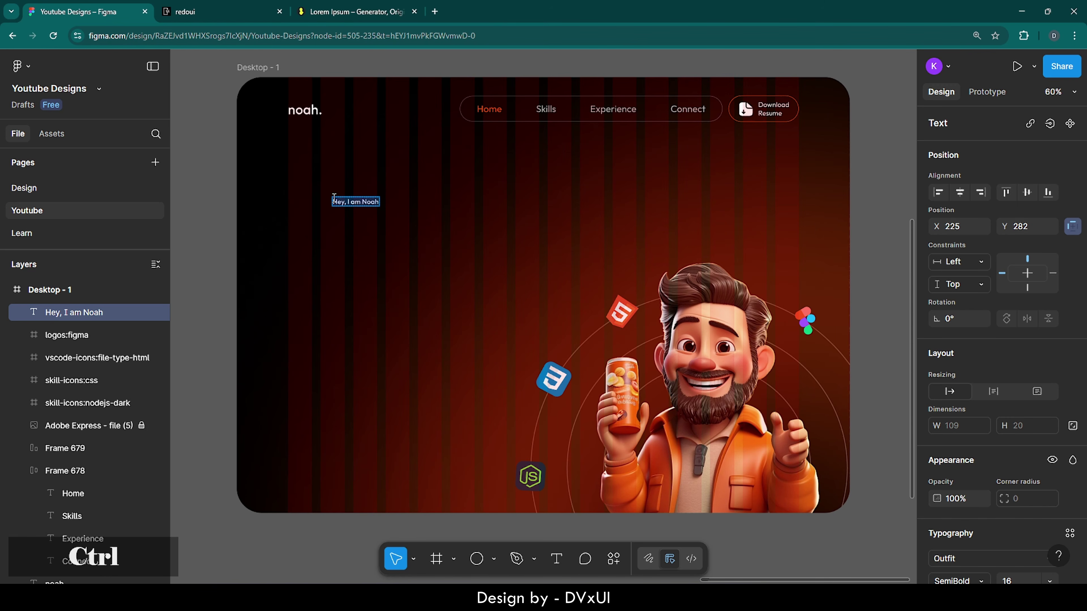
{"action": "scroll", "coordinate": [1030, 484], "scroll_direction": "down", "scroll_amount": 5}
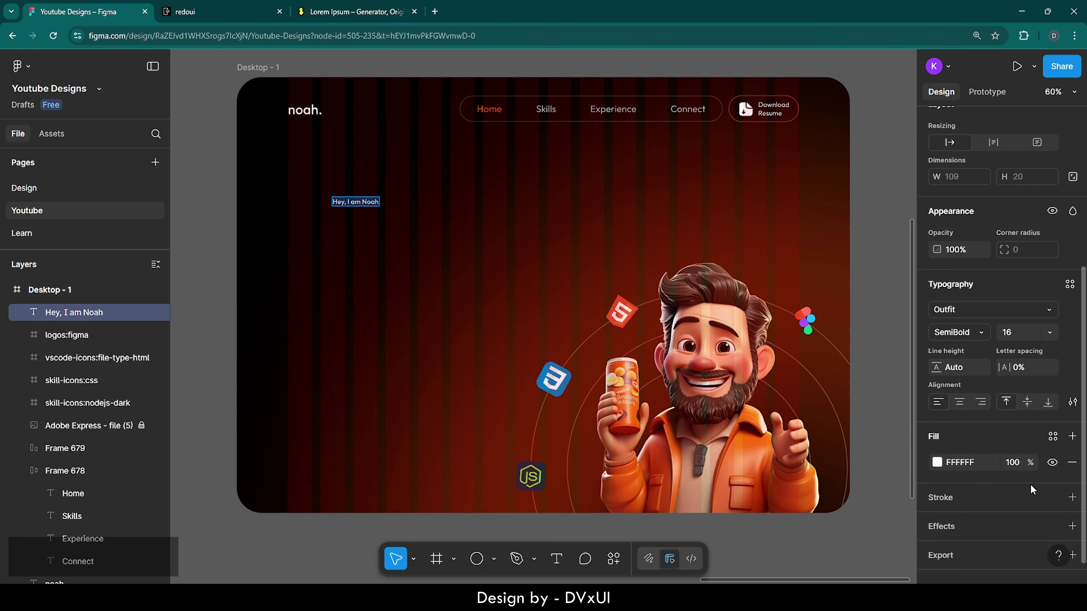
{"action": "type", "text": "32"}
{"action": "key", "text": "Return"}
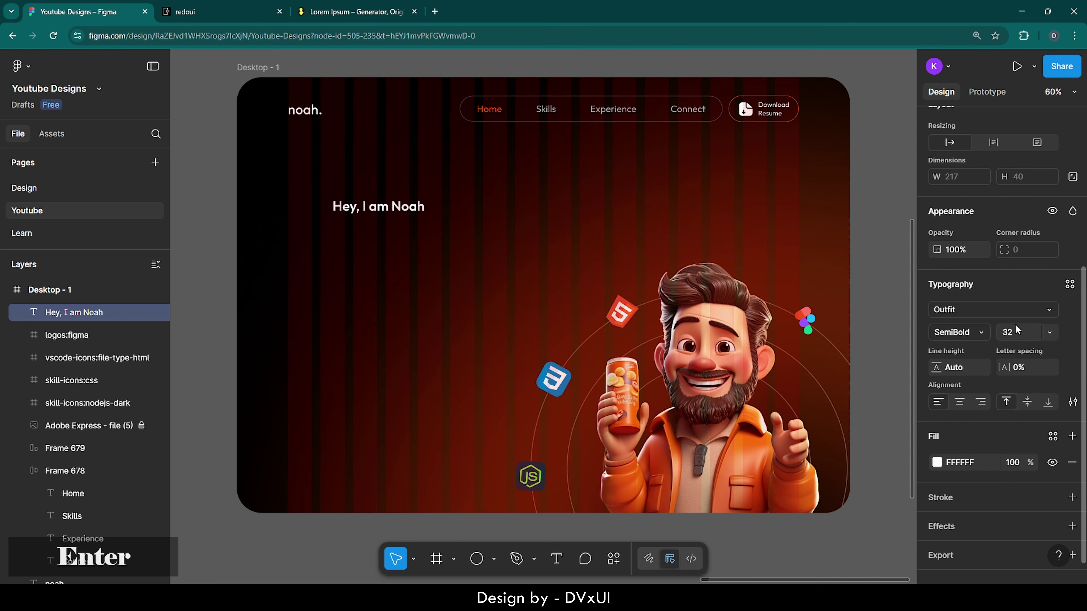
{"action": "left_click", "coordinate": [963, 330]}
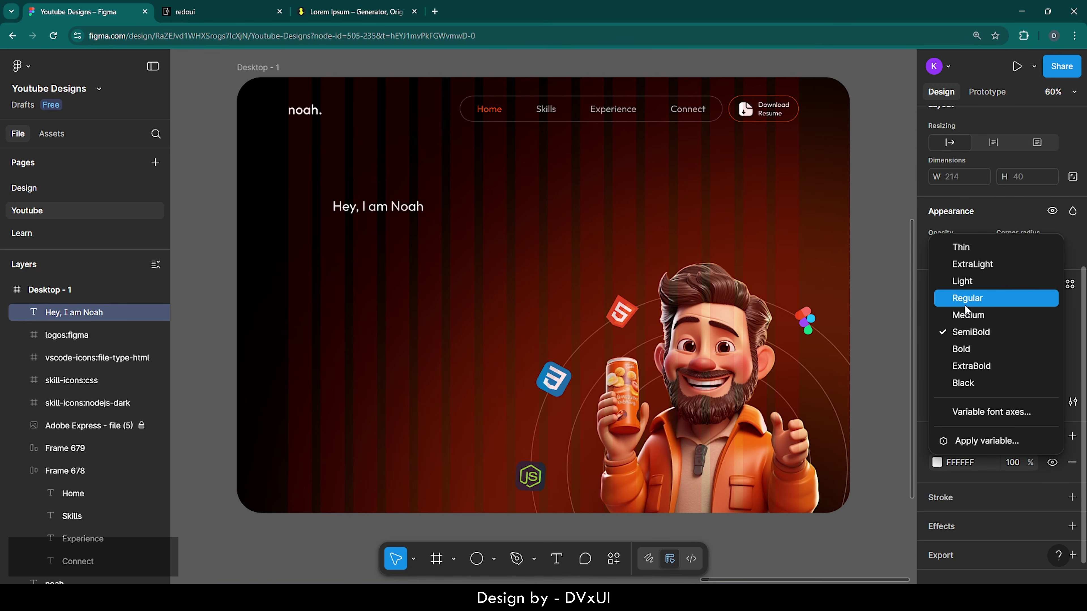
Step: Set the greeting text to Regular weight and make the name in it Medium weight with the red-orange F24E1E fill
{"action": "left_click", "coordinate": [965, 302]}
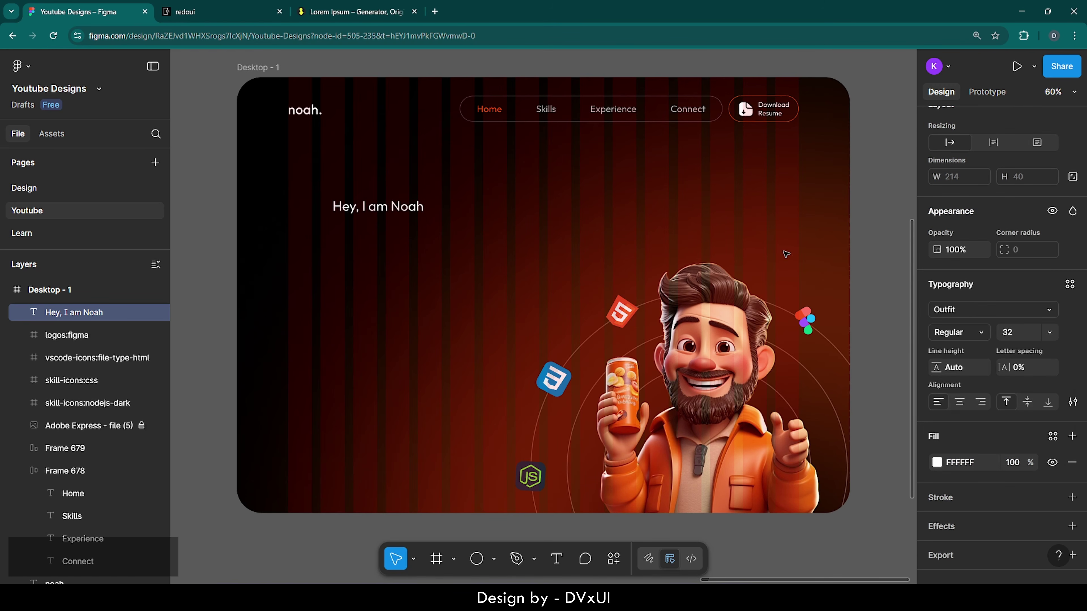
{"action": "double_click", "coordinate": [404, 207]}
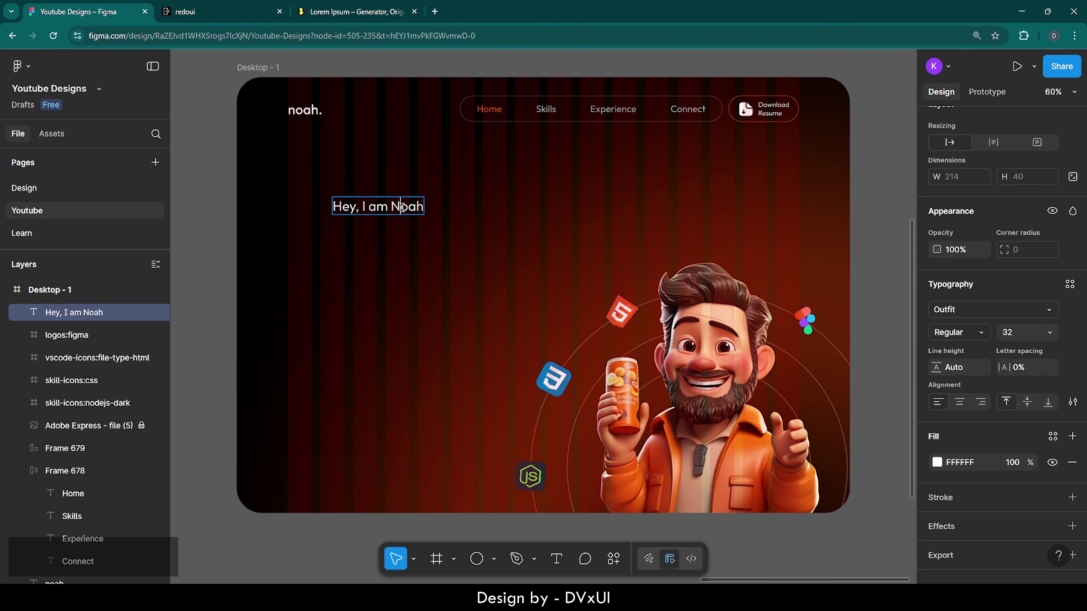
{"action": "left_click", "coordinate": [954, 333]}
{"action": "left_click", "coordinate": [957, 348]}
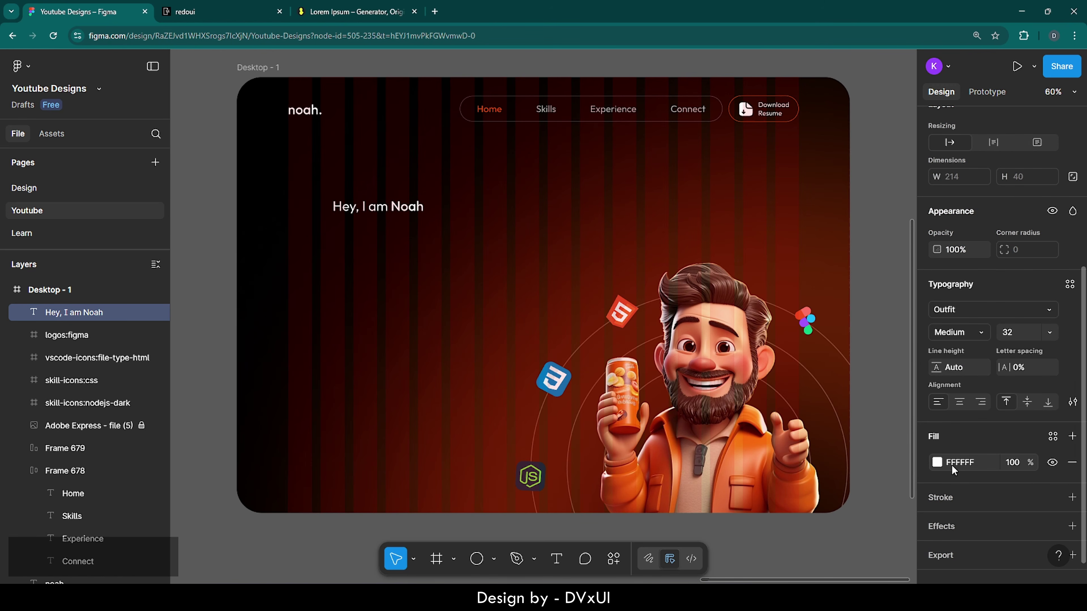
{"action": "left_click", "coordinate": [937, 464]}
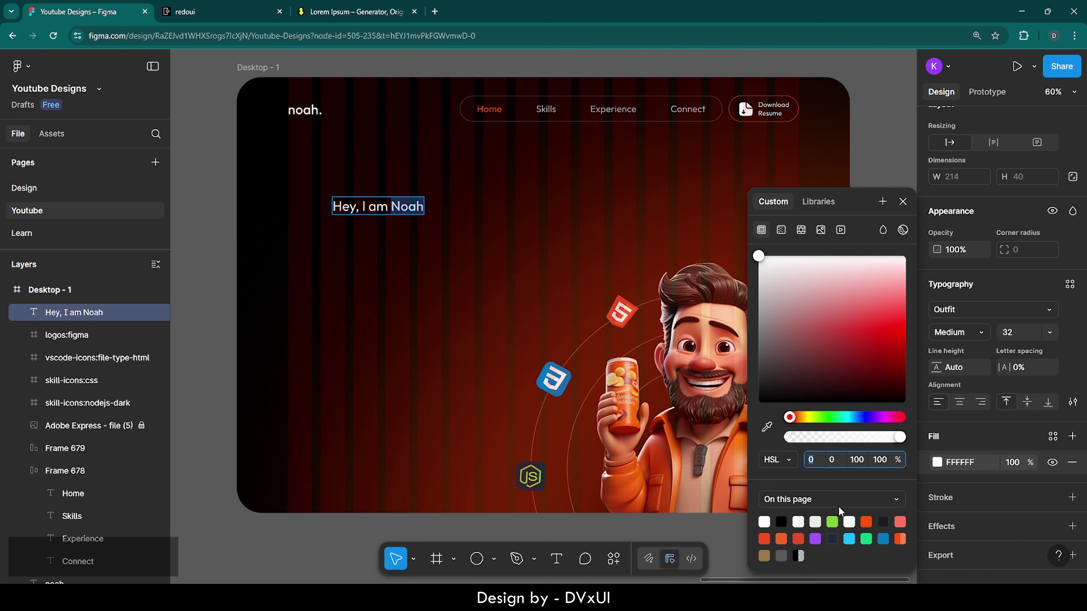
{"action": "left_click", "coordinate": [769, 535]}
{"action": "key", "text": "Escape"}
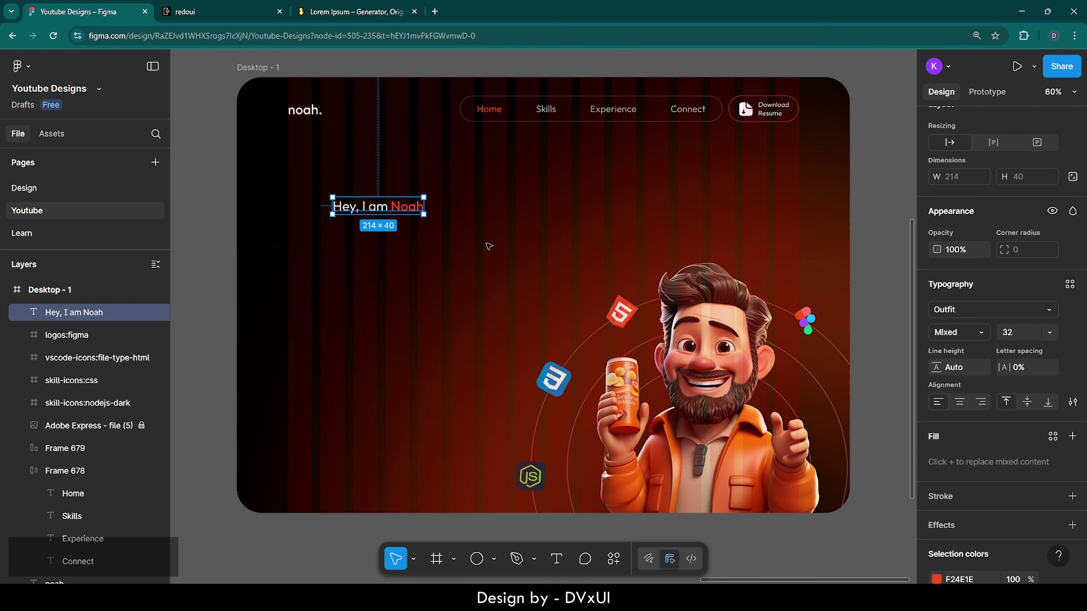
Step: Move the greeting text up beneath the logo and nudge its left edge into line with the logo
{"action": "left_click_drag", "start_coordinate": [393, 209], "coordinate": [351, 197]}
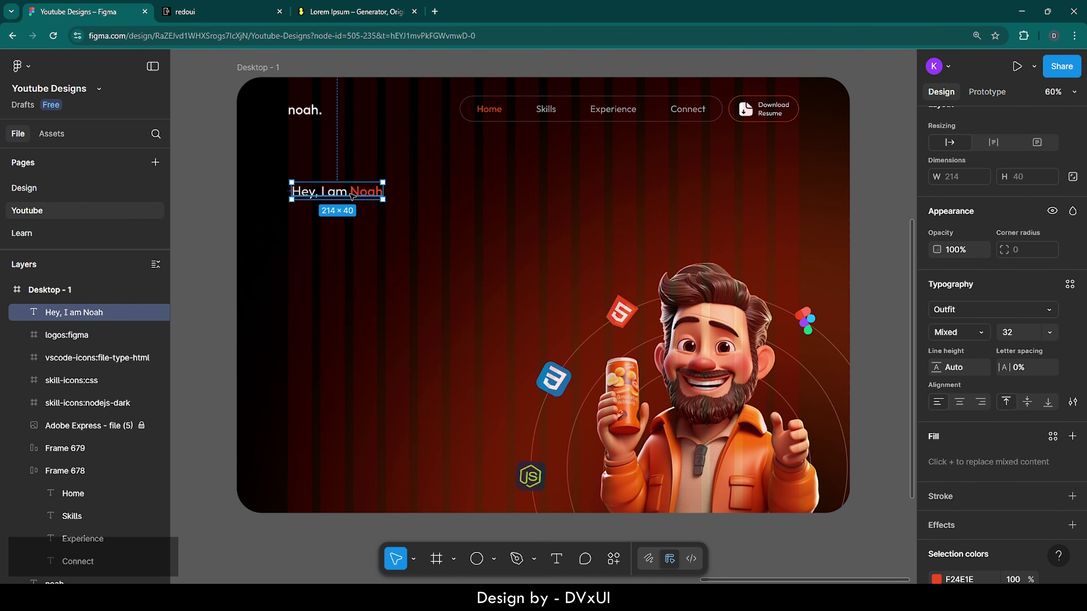
{"action": "key", "text": "Left"}
{"action": "key", "text": "Left"}
{"action": "key", "text": "Left"}
{"action": "key", "text": "Left"}
{"action": "key", "text": "Left"}
{"action": "key", "text": "Left"}
{"action": "key", "text": "Left"}
{"action": "key", "text": "Left"}
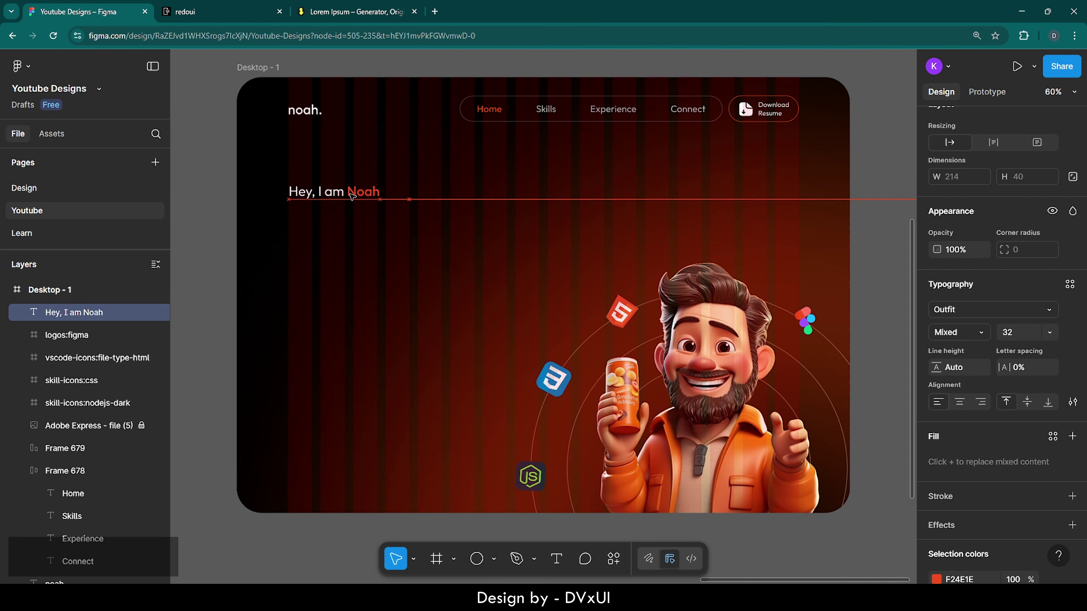
Step: Duplicate the greeting text just below itself and replace the copy's wording with "Web Developer"
{"action": "scroll", "coordinate": [226, 180], "scroll_direction": "up", "scroll_amount": 3}
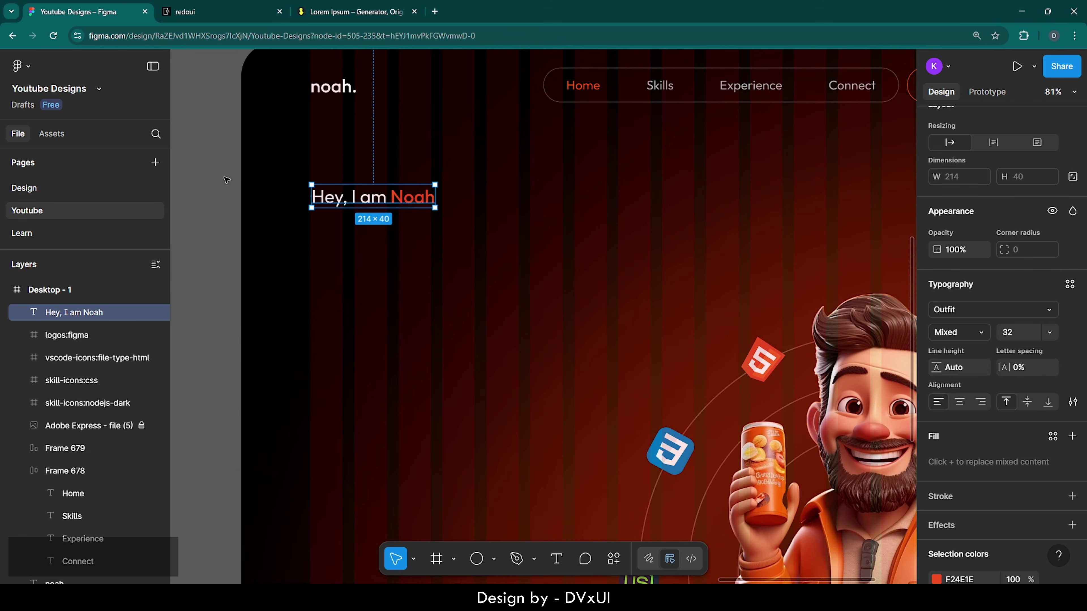
{"action": "left_click_drag", "start_coordinate": [325, 199], "coordinate": [332, 254]}
{"action": "key", "text": "ctrl+v"}
{"action": "key", "text": "Return"}
{"action": "type", "text": "Web Devve"}
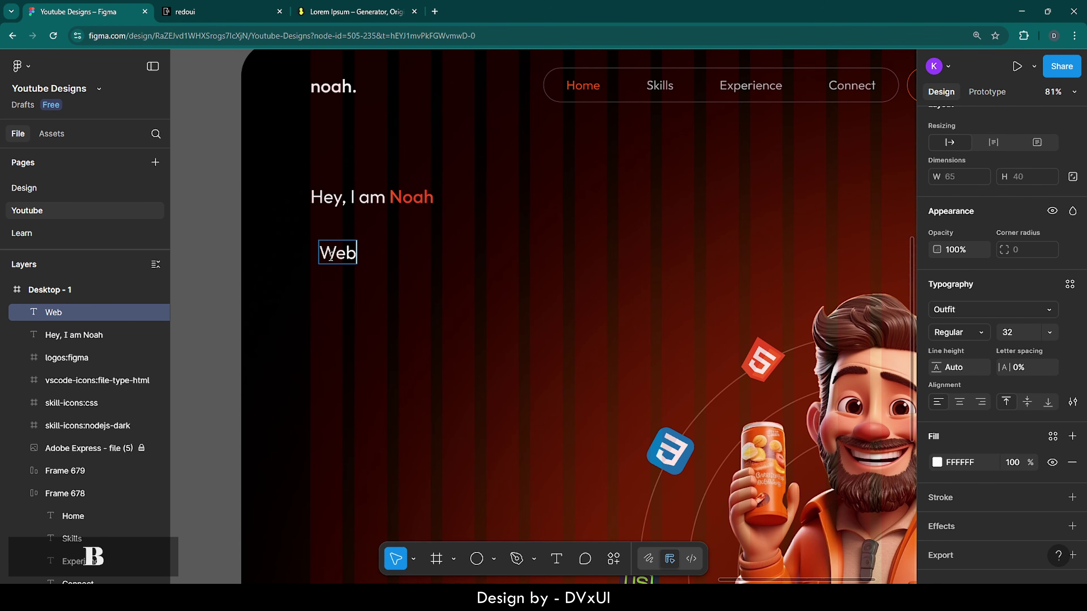
{"action": "key", "text": "BackSpace"}
{"action": "key", "text": "BackSpace"}
{"action": "type", "text": "eloper"}
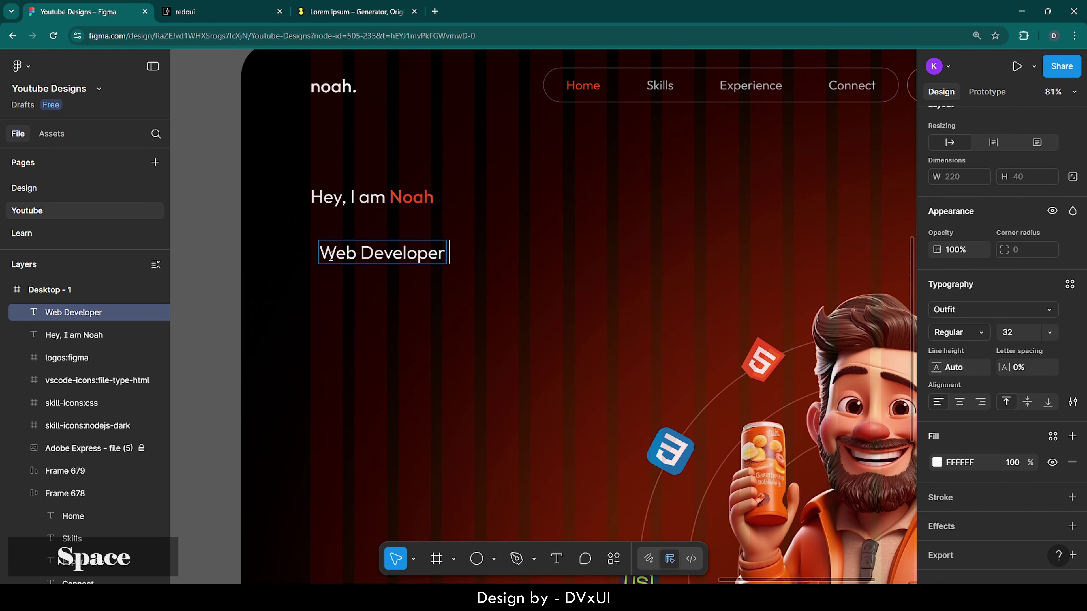
Step: Set the "Web Developer" heading to Regular at size 96 and place it directly beneath the greeting, aligned with its left edge
{"action": "key", "text": "ctrl+a"}
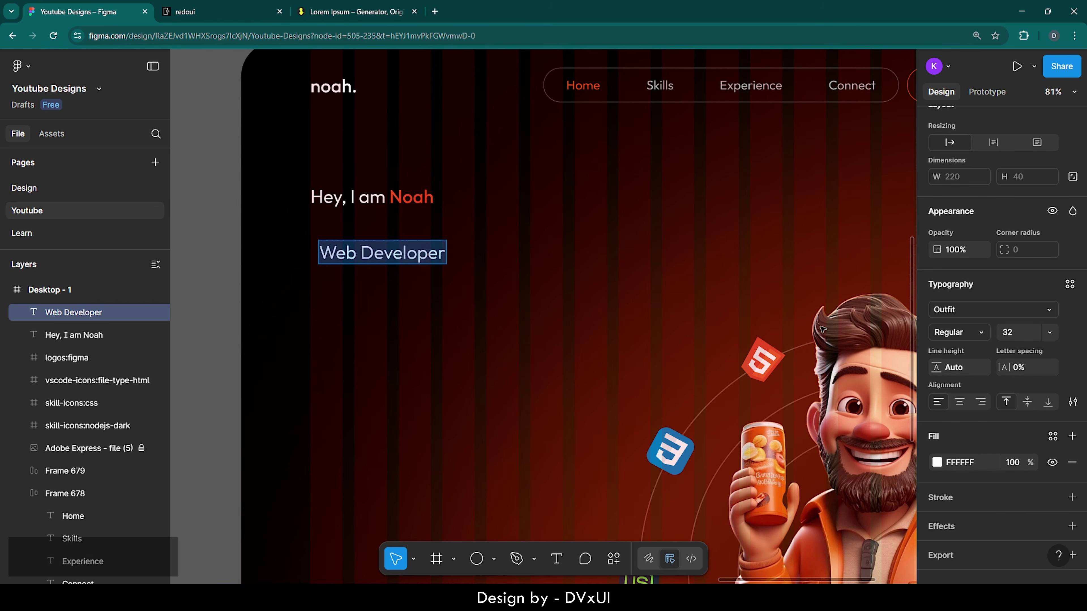
{"action": "left_click", "coordinate": [1009, 333]}
{"action": "key", "text": "BackSpace"}
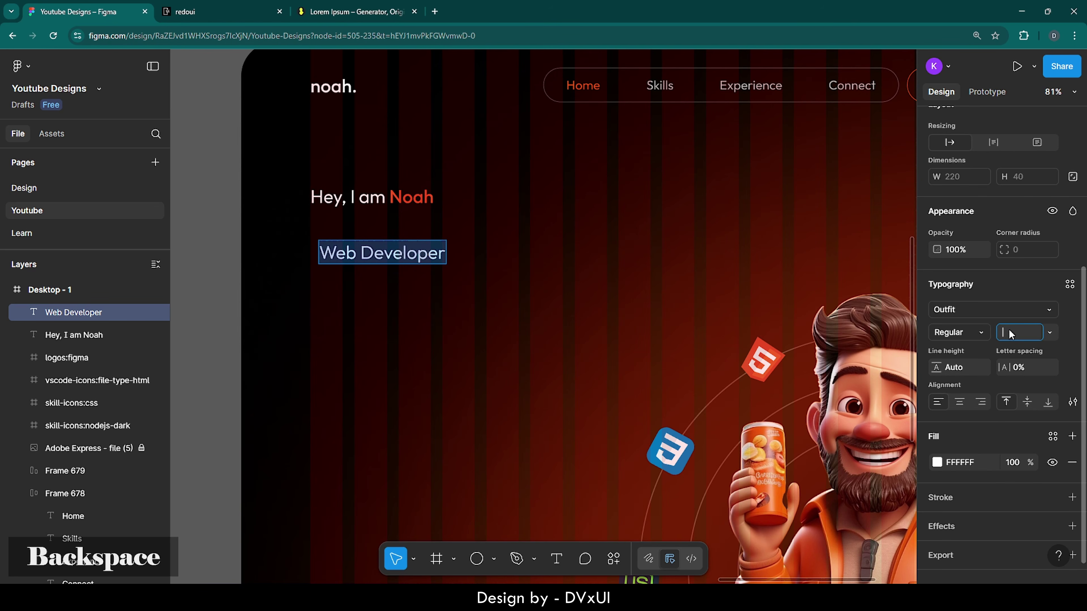
{"action": "type", "text": "96"}
{"action": "key", "text": "Return"}
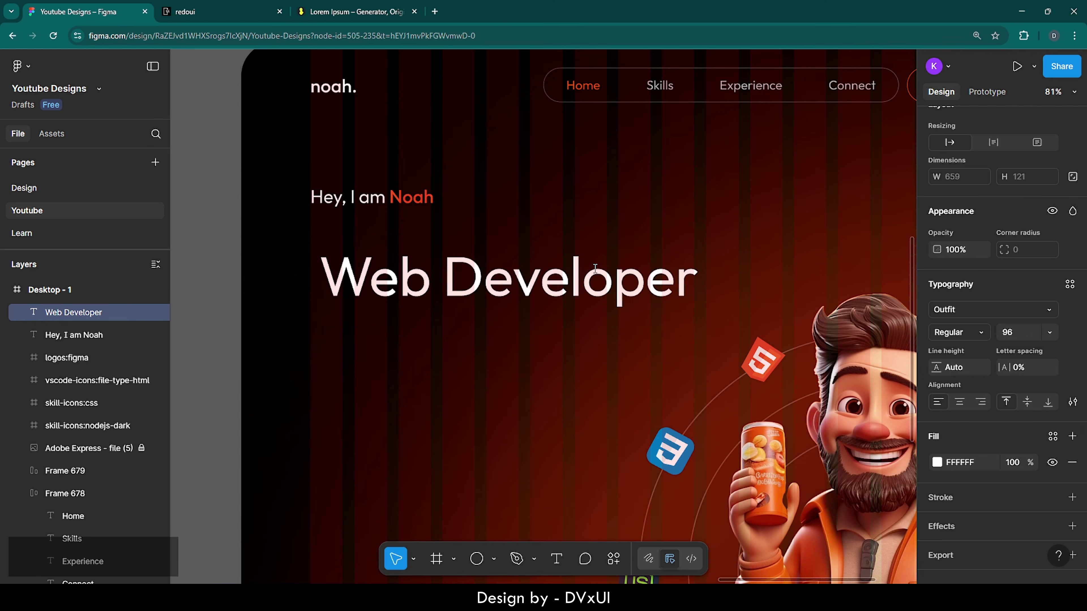
{"action": "key", "text": "Escape"}
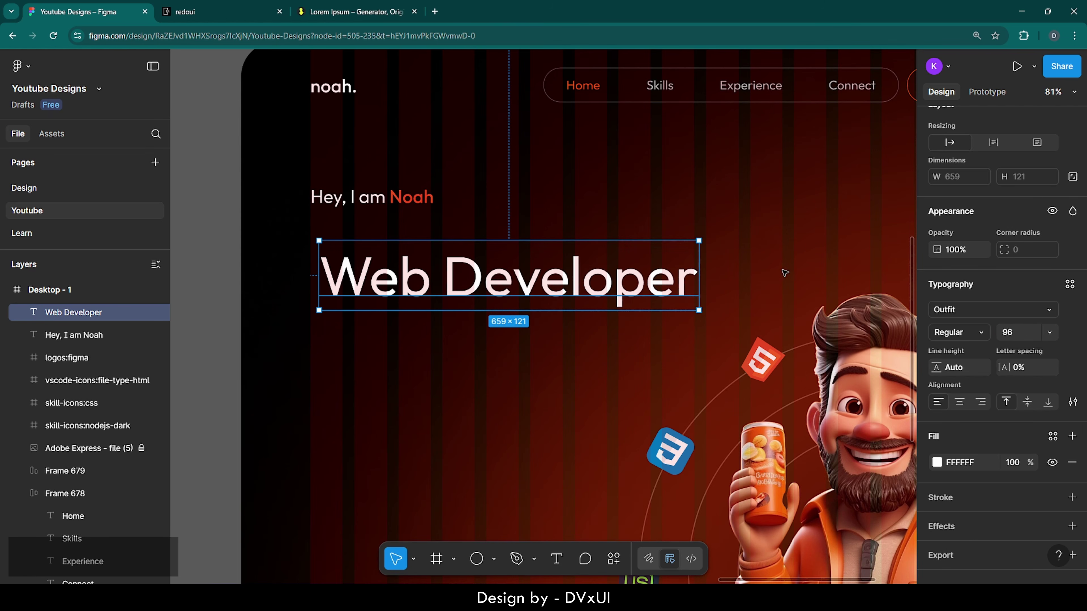
{"action": "left_click", "coordinate": [947, 332]}
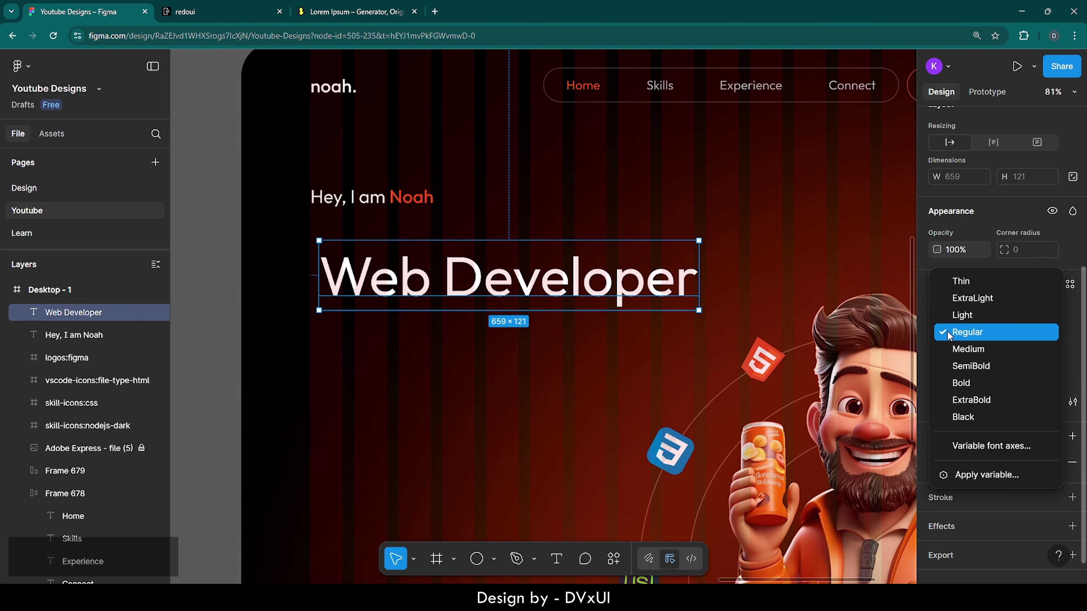
{"action": "left_click", "coordinate": [947, 331]}
{"action": "left_click_drag", "start_coordinate": [373, 279], "coordinate": [363, 246]}
{"action": "key", "text": "Down"}
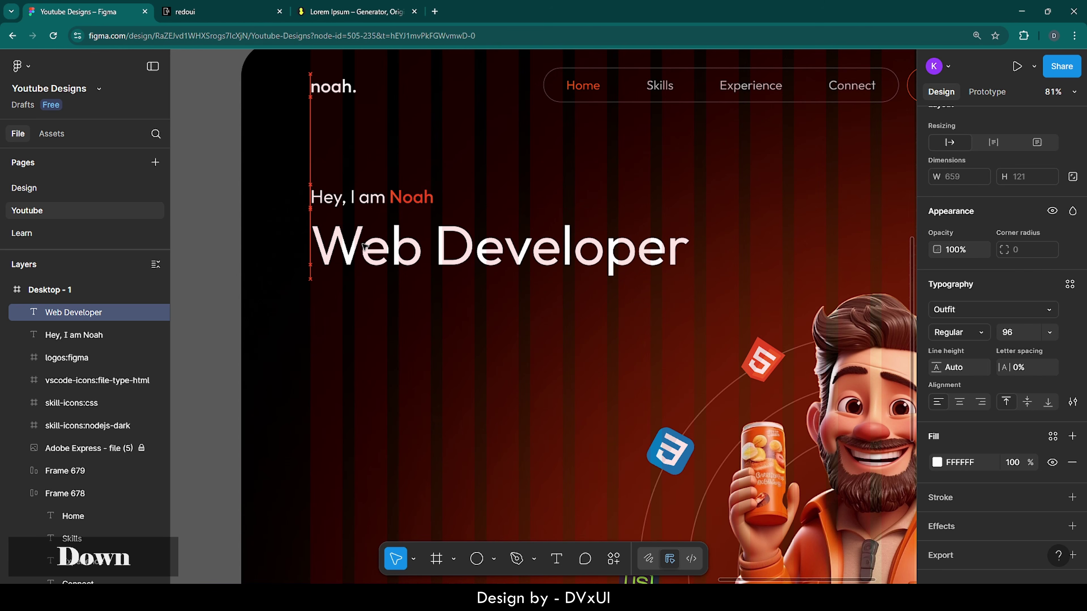
Step: Lower the opacity of the white color used in the greeting text
{"action": "left_click", "coordinate": [313, 198]}
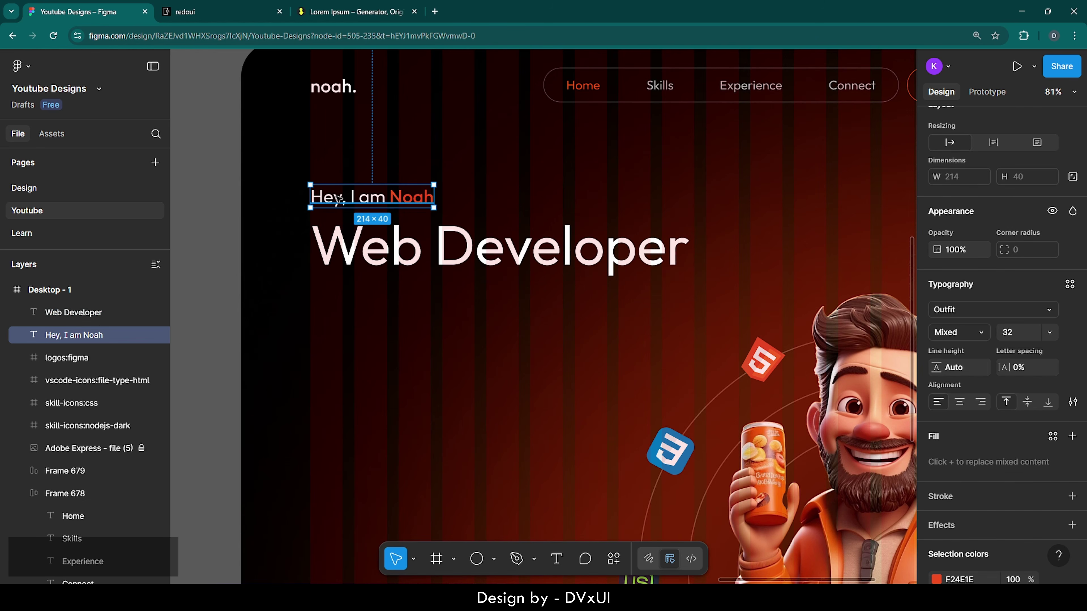
{"action": "scroll", "coordinate": [996, 478], "scroll_direction": "down", "scroll_amount": 3}
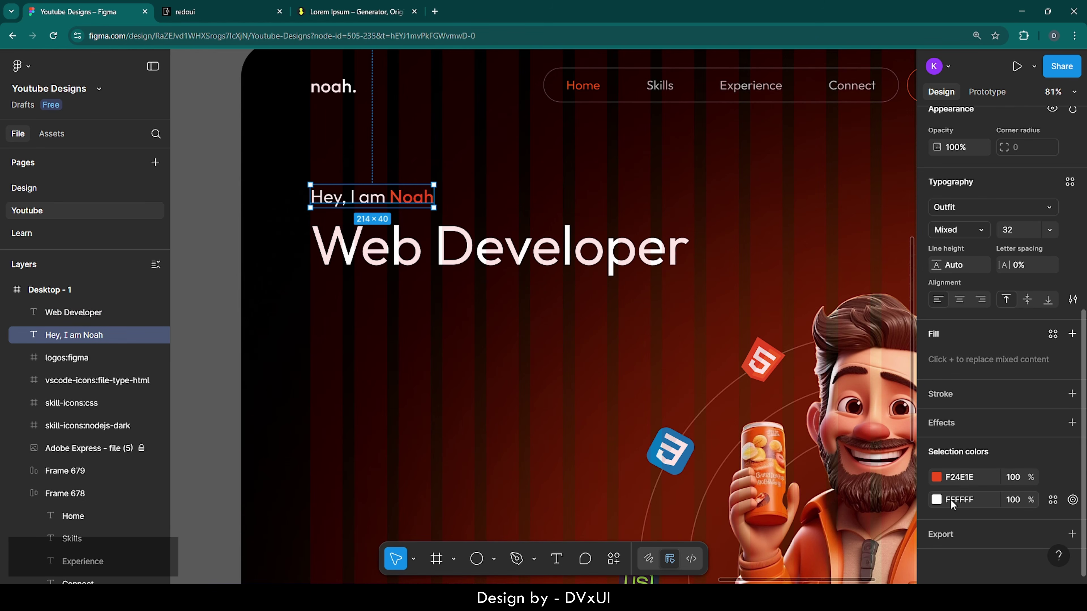
{"action": "left_click", "coordinate": [1020, 503]}
{"action": "key", "text": "Escape"}
{"action": "left_click", "coordinate": [370, 421]}
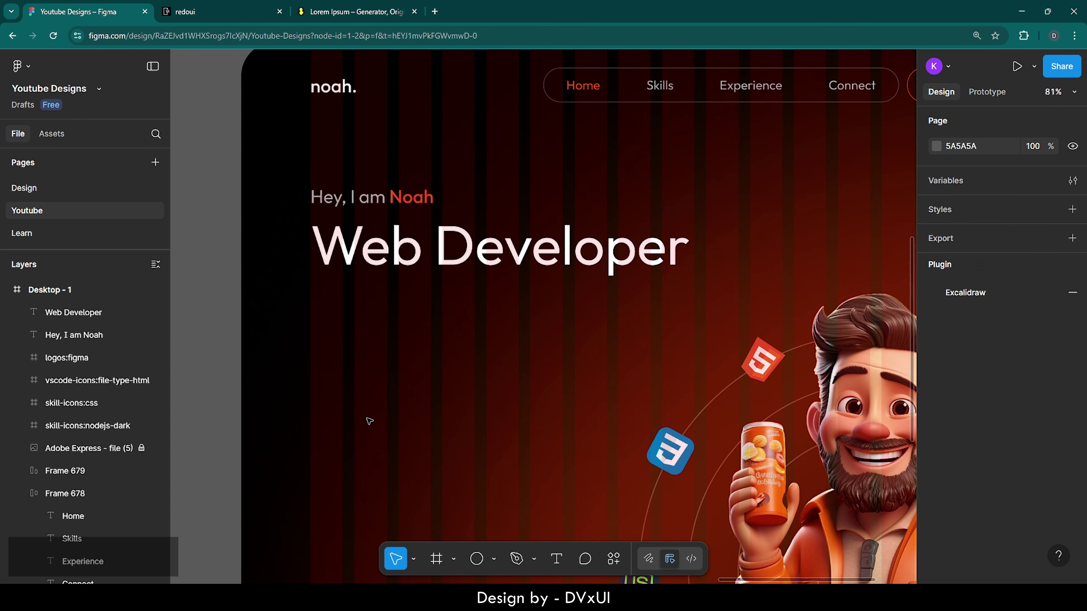
Step: Copy "Lorem ipsum dolor sit amet, consectetur adipiscing elit, sed do" from the Lorem Ipsum generator page in the browser
{"action": "scroll", "coordinate": [369, 421], "scroll_direction": "down", "scroll_amount": 3}
{"action": "scroll", "coordinate": [369, 422], "scroll_direction": "left", "scroll_amount": 2}
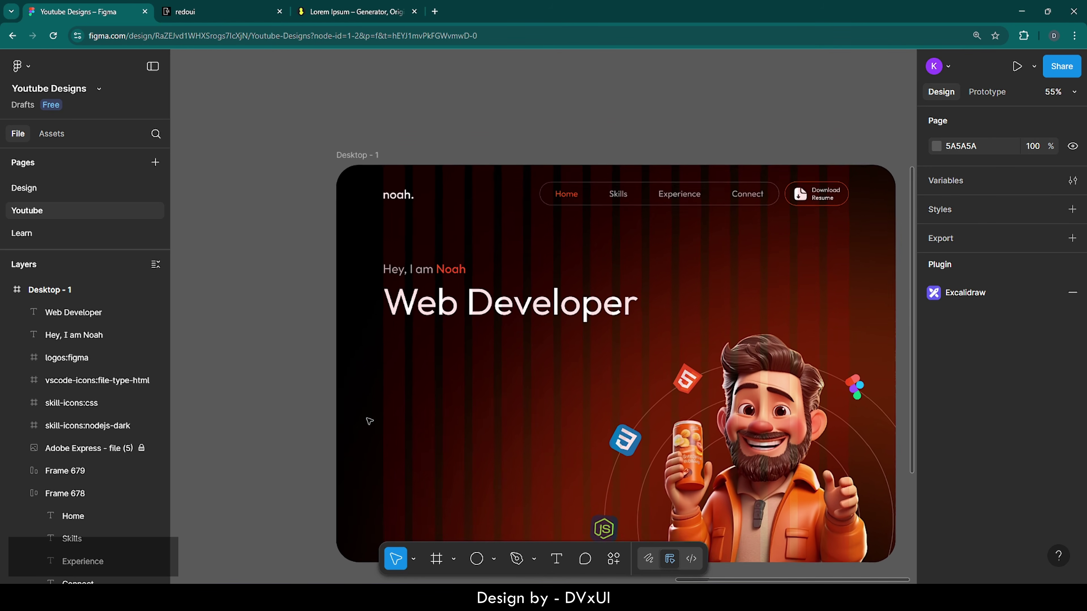
{"action": "scroll", "coordinate": [370, 422], "scroll_direction": "down", "scroll_amount": 1}
{"action": "scroll", "coordinate": [369, 422], "scroll_direction": "down", "scroll_amount": 2}
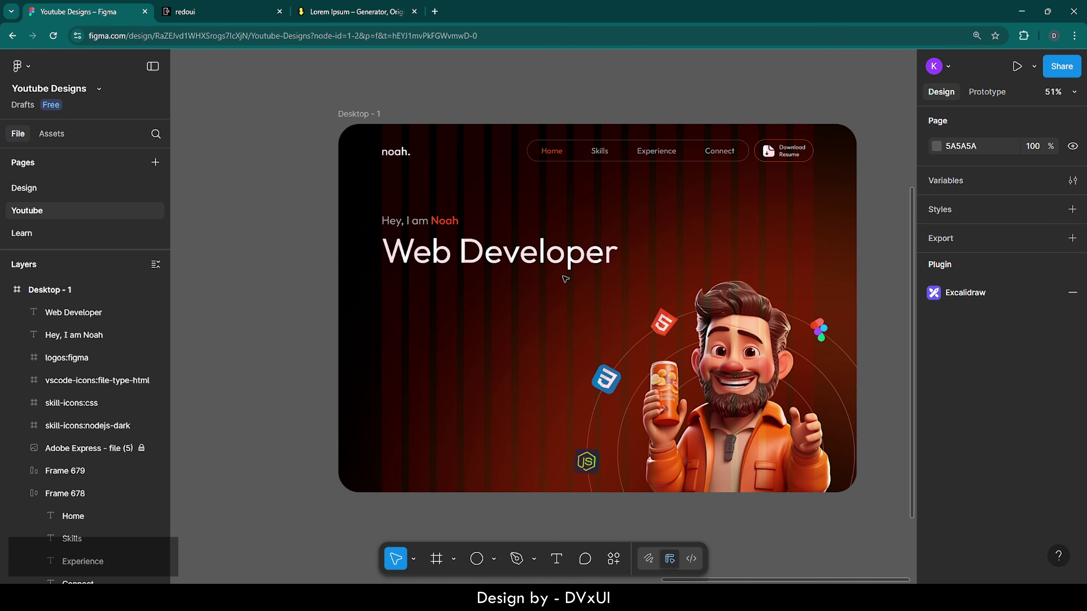
{"action": "left_click", "coordinate": [326, 6]}
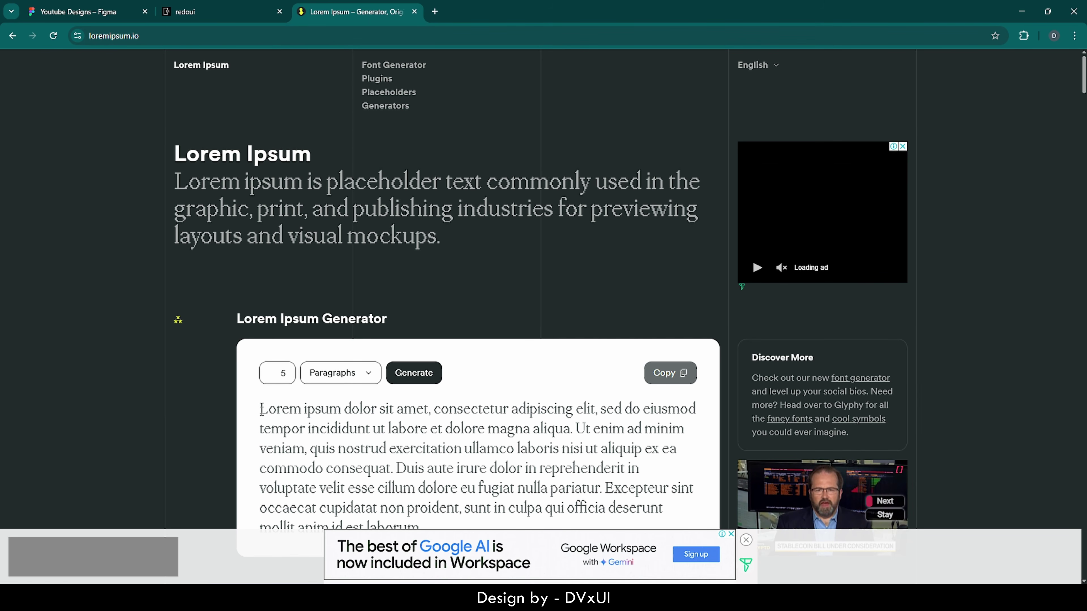
{"action": "left_click_drag", "start_coordinate": [261, 410], "coordinate": [639, 411]}
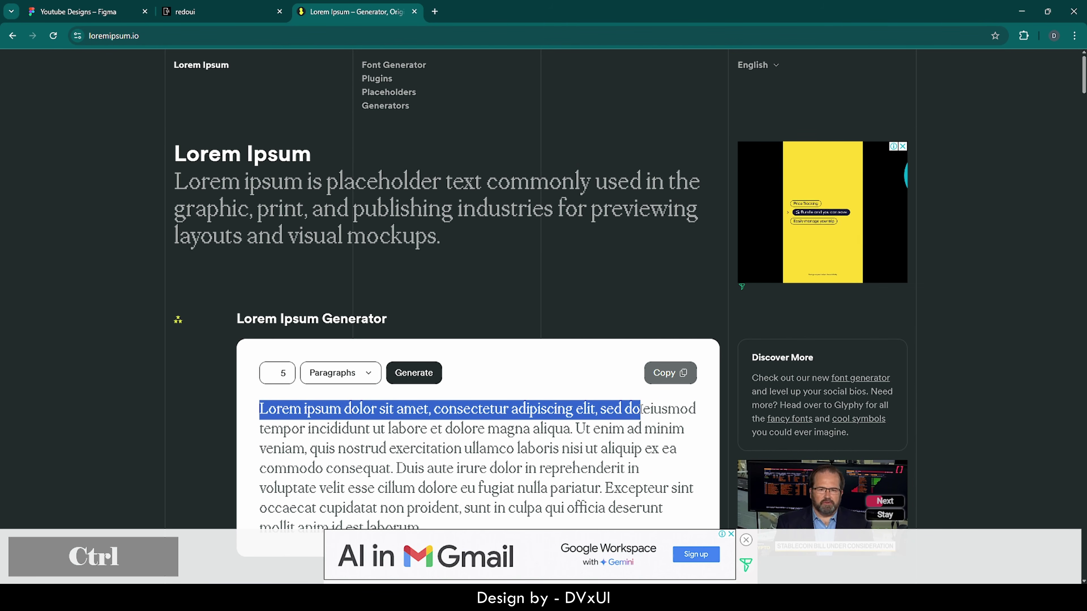
{"action": "key", "text": "ctrl+c"}
Step: Return to the Figma design and paste the copied placeholder sentence as a new text layer below the "Web Developer" heading
{"action": "left_click", "coordinate": [106, 6]}
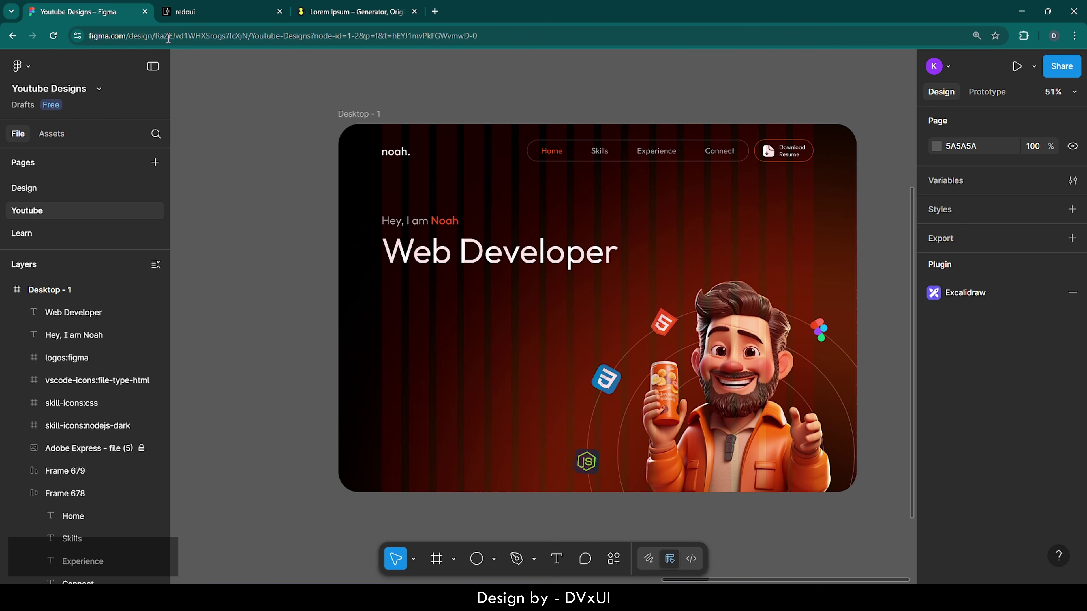
{"action": "left_click", "coordinate": [556, 558]}
{"action": "left_click", "coordinate": [399, 303]}
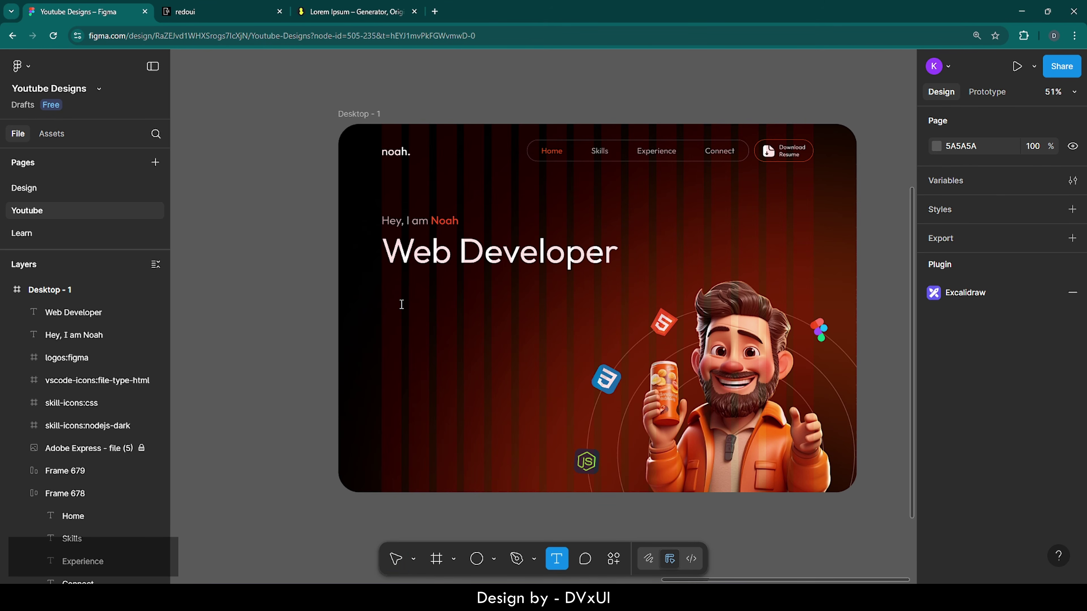
{"action": "key", "text": "ctrl+v"}
Step: Set the placeholder sentence's font size to 22
{"action": "key", "text": "ctrl+a"}
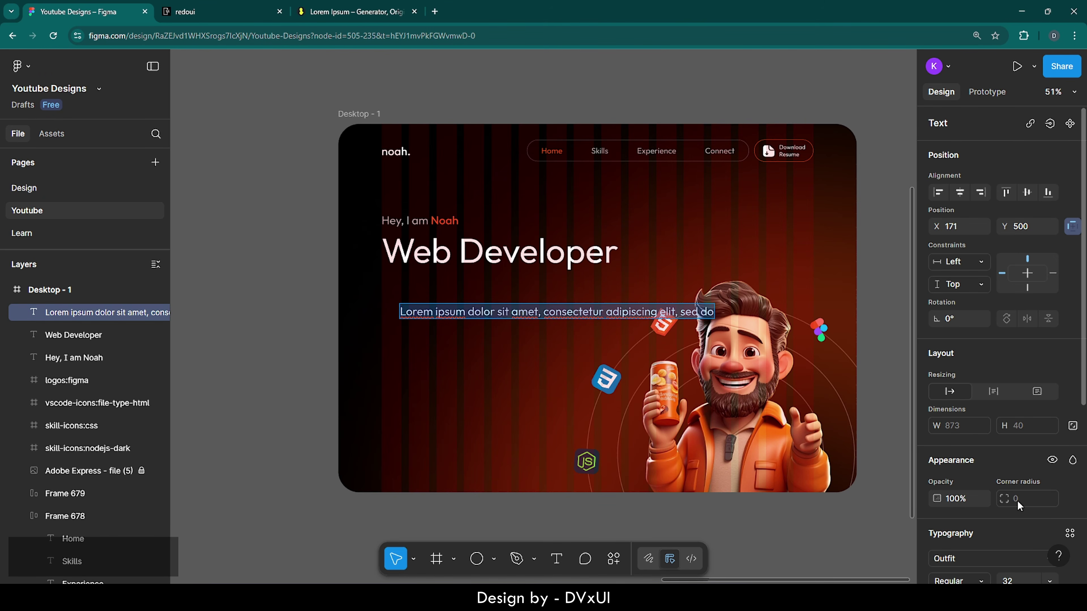
{"action": "scroll", "coordinate": [1017, 500], "scroll_direction": "down", "scroll_amount": 5}
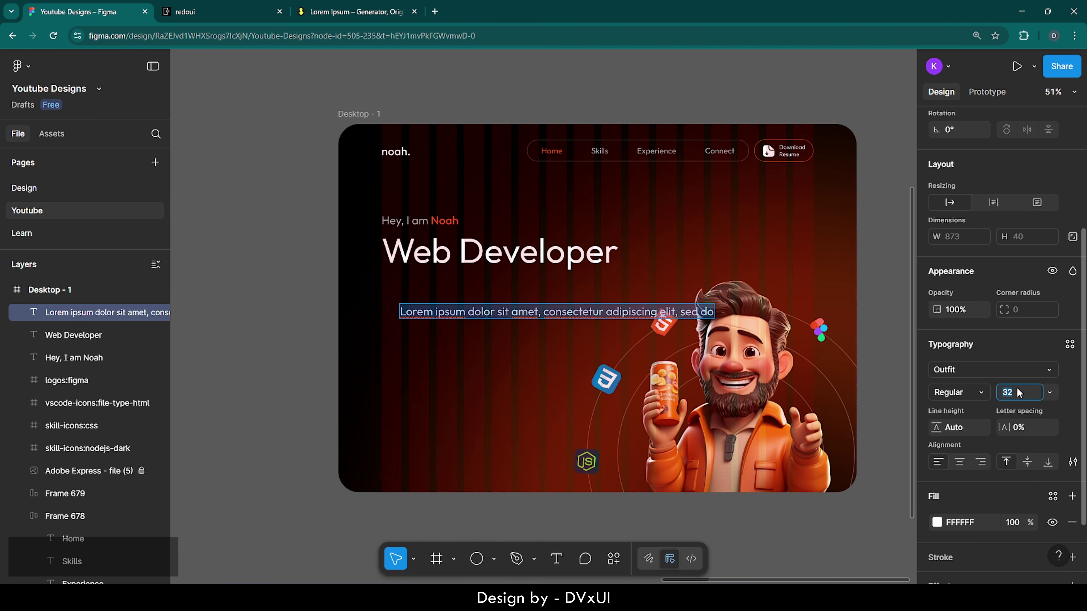
{"action": "key", "text": "BackSpace"}
{"action": "type", "text": "22"}
{"action": "key", "text": "Return"}
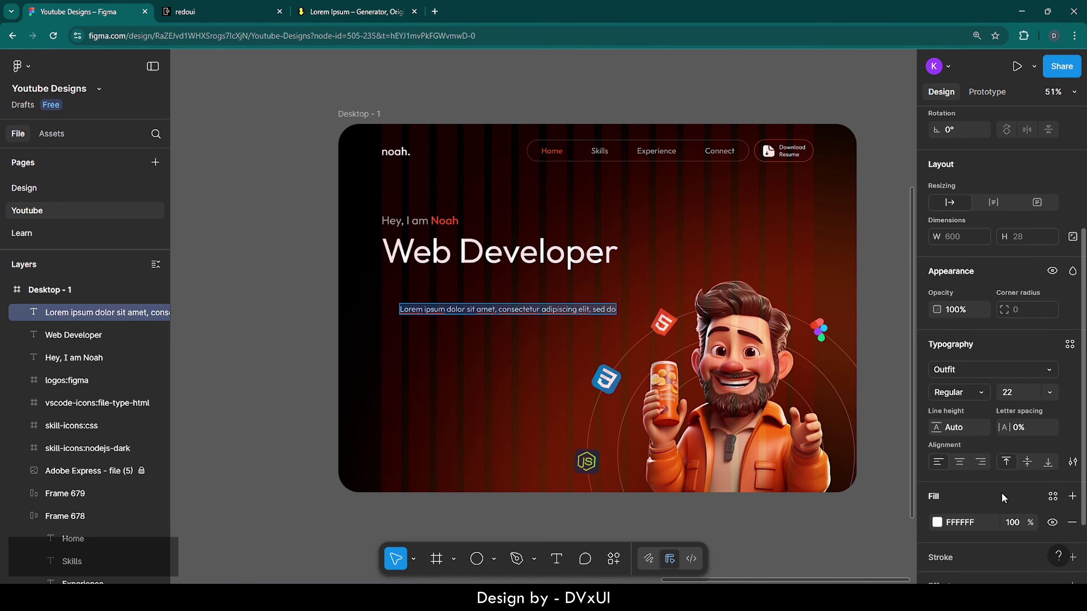
Step: Set the placeholder sentence's fill opacity to 70% and move it directly beneath the heading, aligned with its left edge
{"action": "left_click", "coordinate": [1013, 524]}
{"action": "type", "text": "70"}
{"action": "key", "text": "Return"}
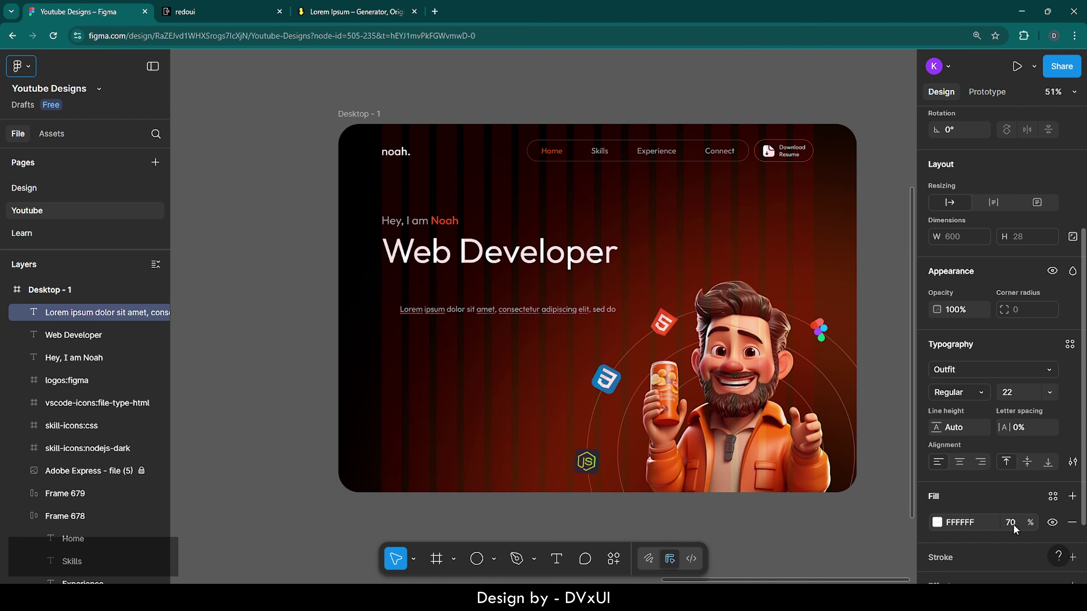
{"action": "left_click", "coordinate": [524, 312]}
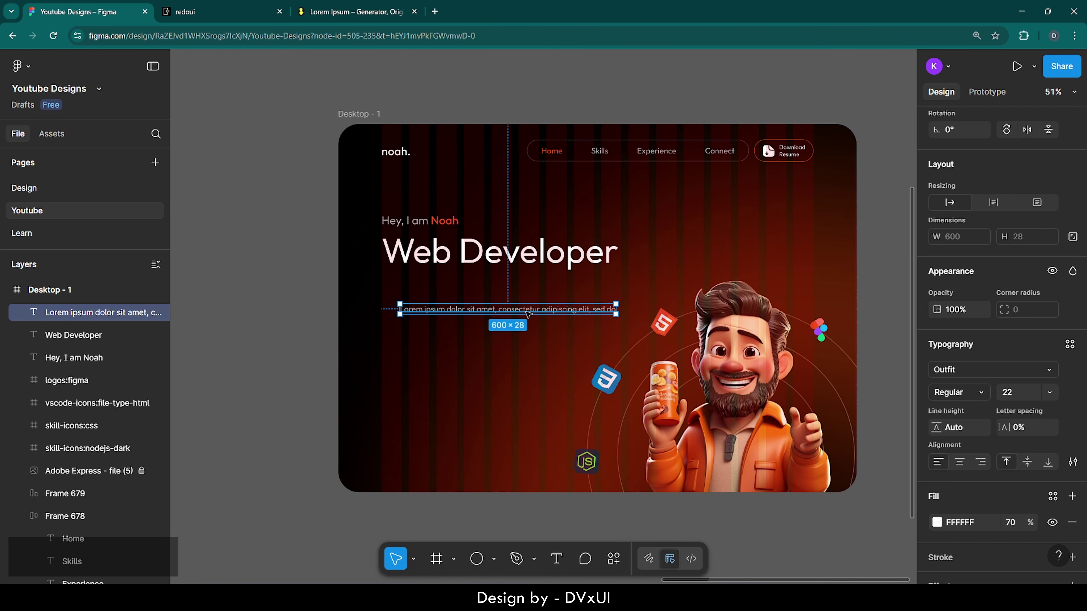
{"action": "left_click_drag", "start_coordinate": [522, 305], "coordinate": [509, 289]}
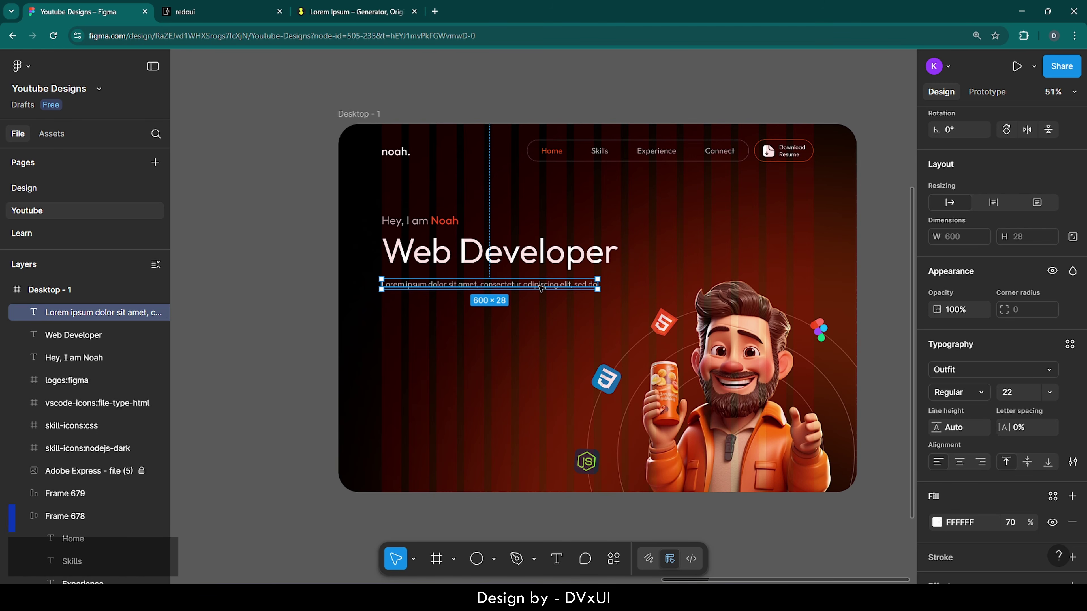
Step: Copy the word "amet" within the placeholder sentence and insert it after "elit" to lengthen the line
{"action": "scroll", "coordinate": [541, 288], "scroll_direction": "up", "scroll_amount": 3}
{"action": "double_click", "coordinate": [437, 287]}
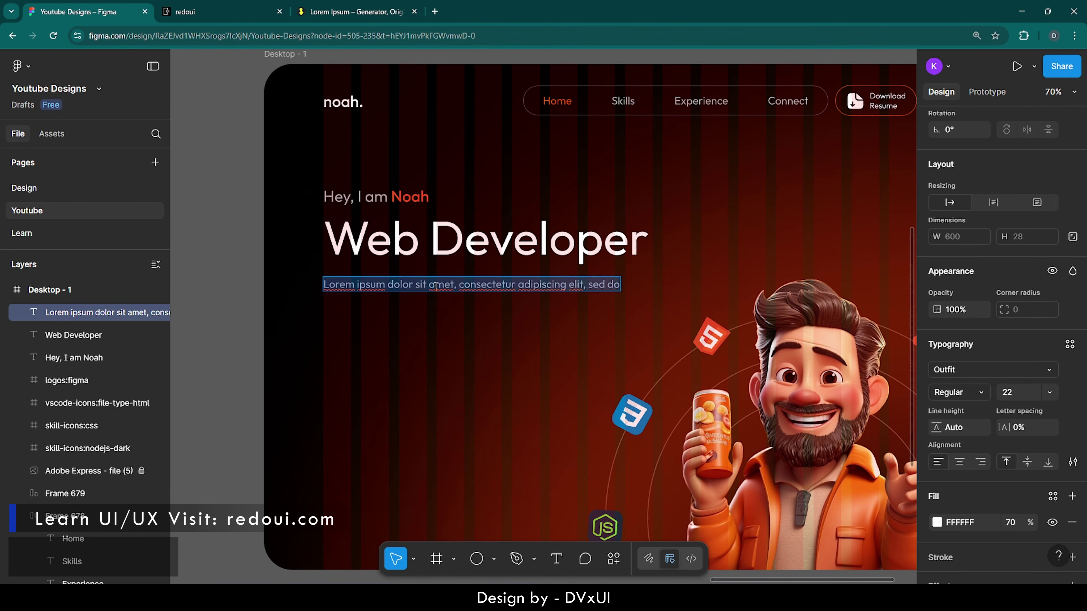
{"action": "double_click", "coordinate": [440, 285]}
{"action": "key", "text": "ctrl+c"}
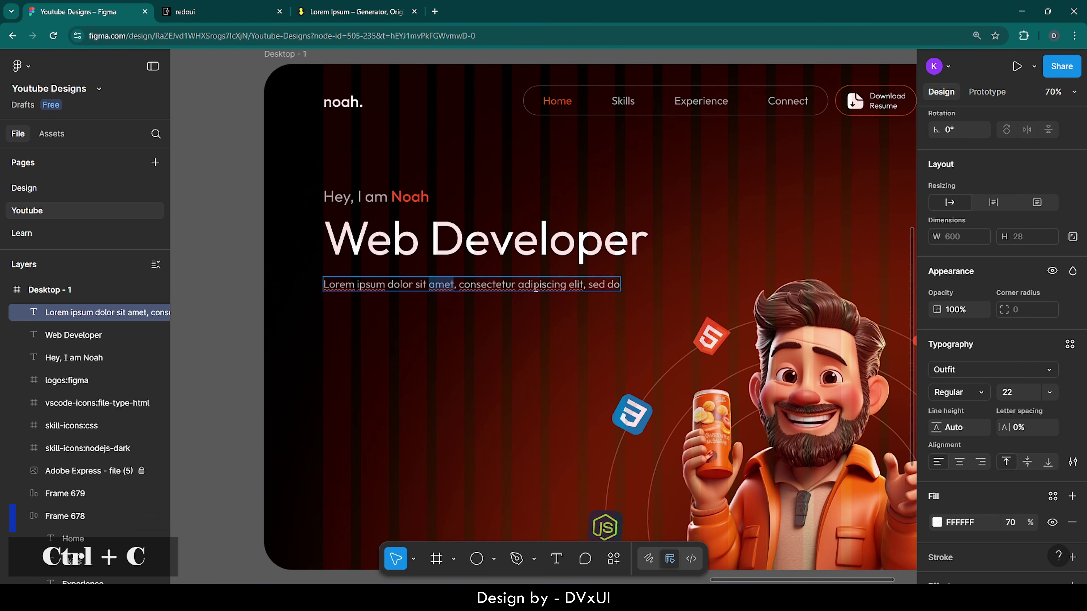
{"action": "left_click", "coordinate": [585, 285]}
{"action": "key", "text": "ctrl+v"}
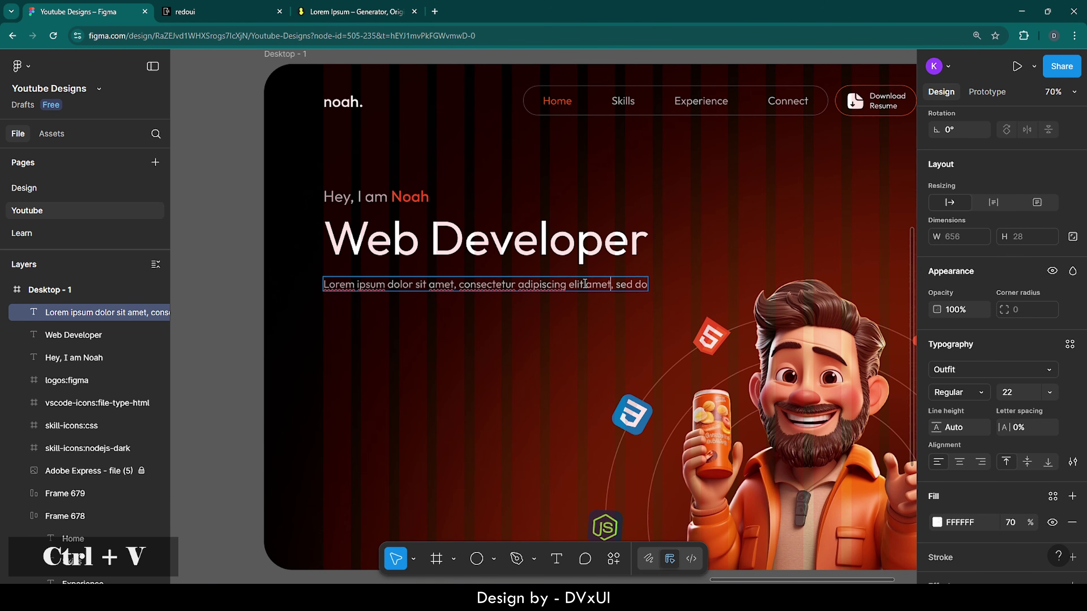
{"action": "key", "text": "Escape"}
{"action": "key", "text": "Escape"}
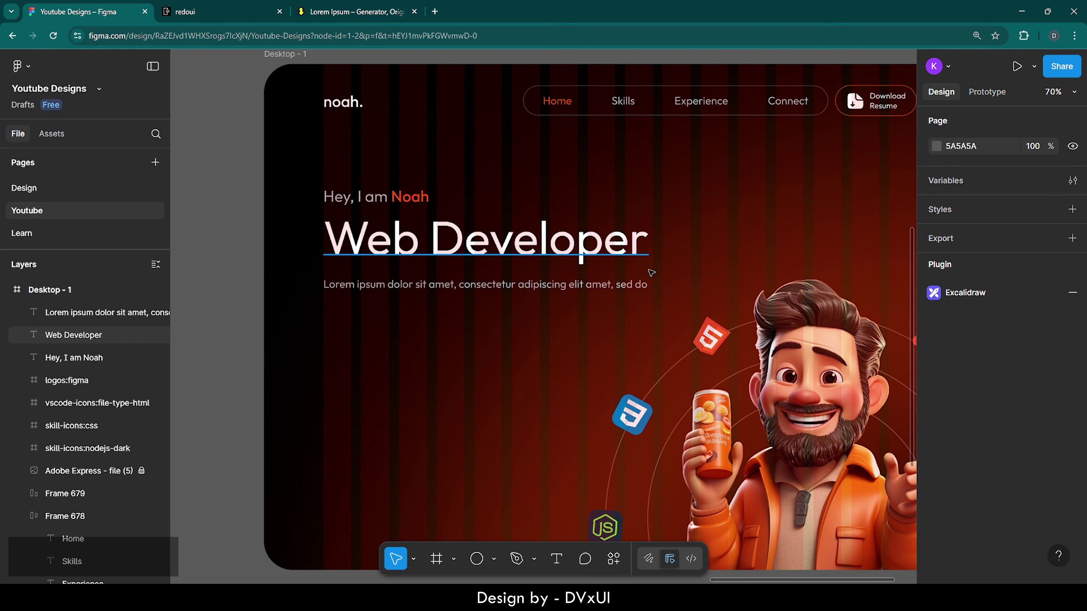
{"action": "double_click", "coordinate": [642, 285]}
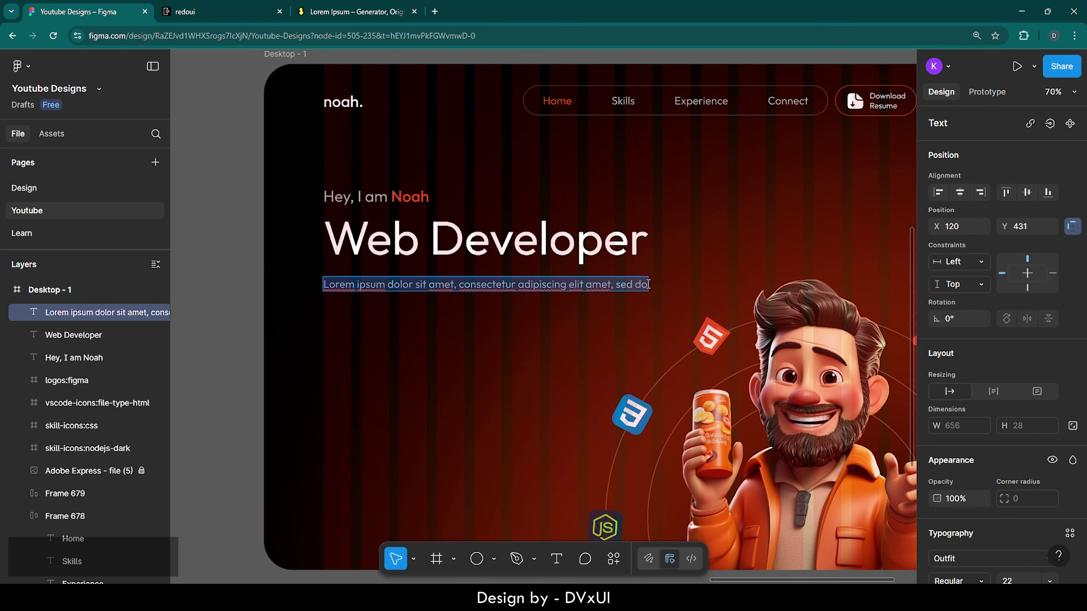
{"action": "key", "text": "Escape"}
{"action": "key", "text": "Escape"}
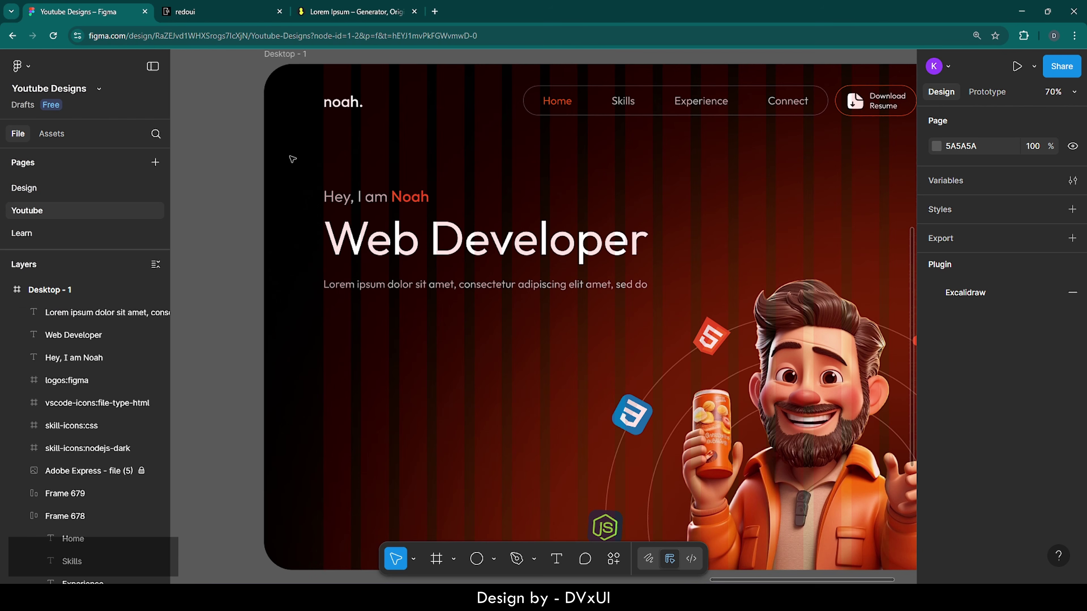
{"action": "left_click_drag", "start_coordinate": [289, 156], "coordinate": [453, 332]}
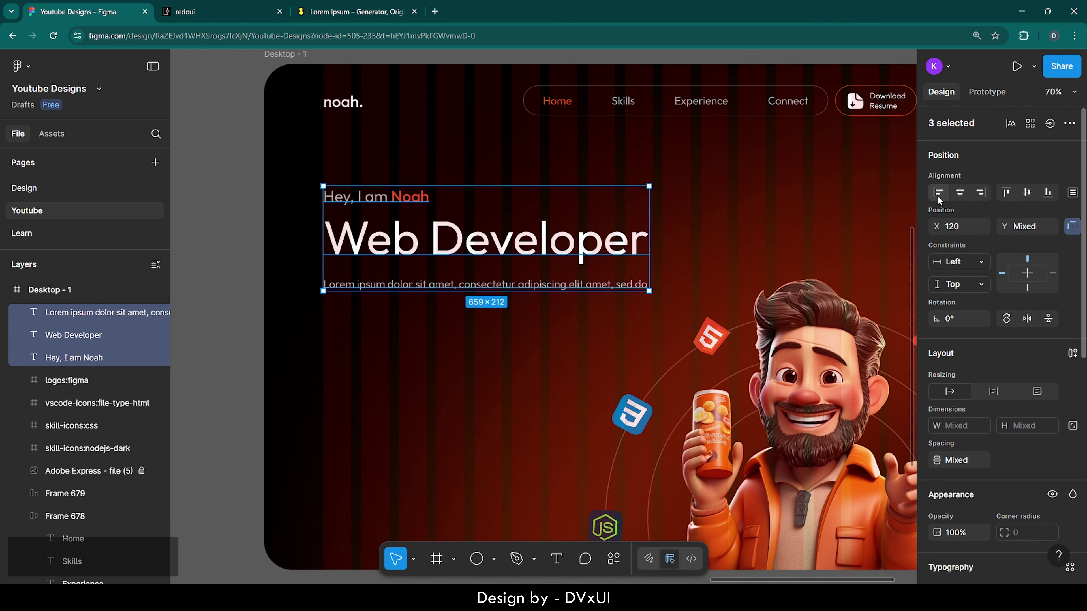
{"action": "left_click", "coordinate": [468, 318]}
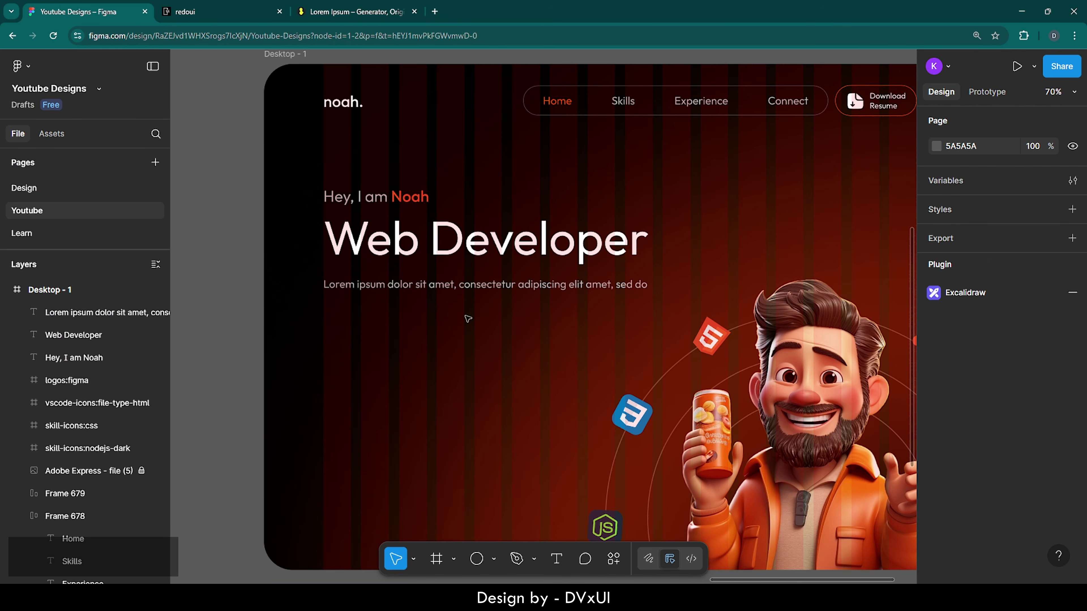
Step: Nudge the placeholder sentence below the heading to a Y position of 432
{"action": "left_click", "coordinate": [483, 282]}
{"action": "key", "text": "Up"}
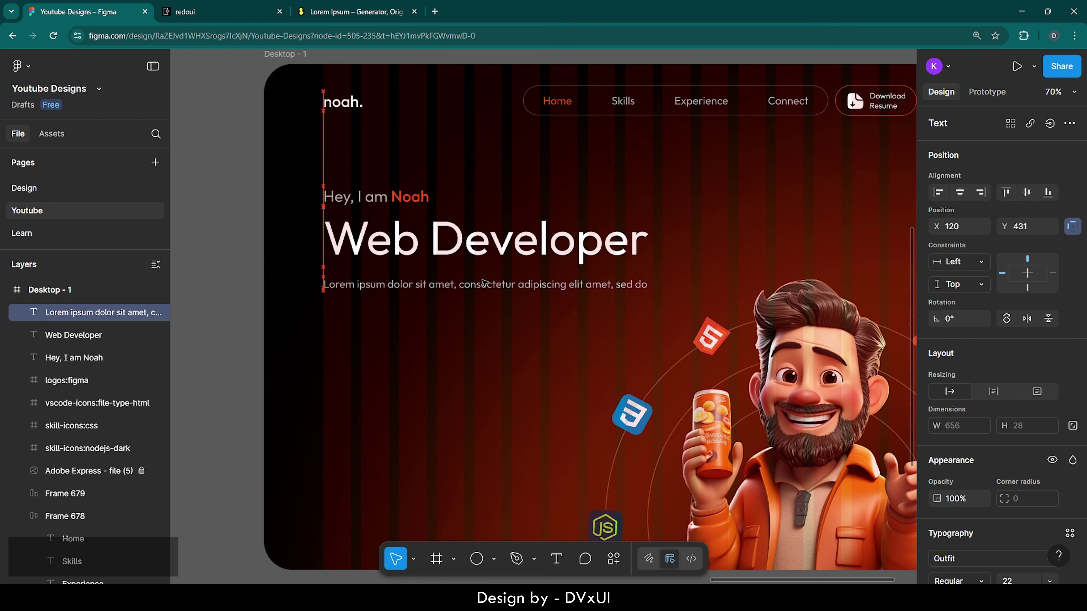
{"action": "key", "text": "Down"}
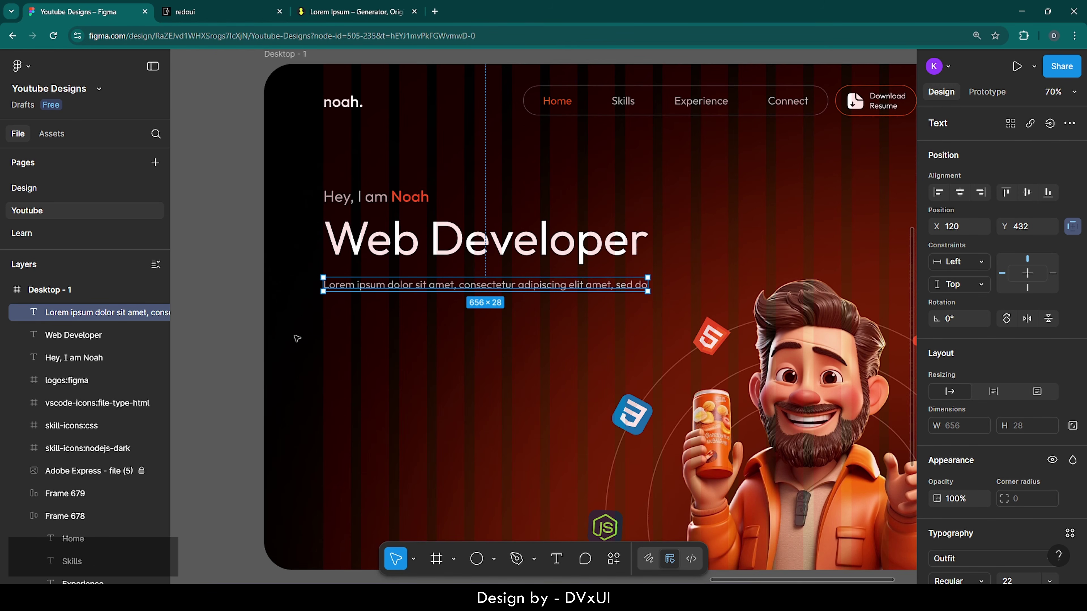
Step: Add a new text layer reading "Hire me" in the empty area below the placeholder sentence
{"action": "scroll", "coordinate": [297, 338], "scroll_direction": "up", "scroll_amount": 6}
{"action": "scroll", "coordinate": [296, 339], "scroll_direction": "down", "scroll_amount": 2}
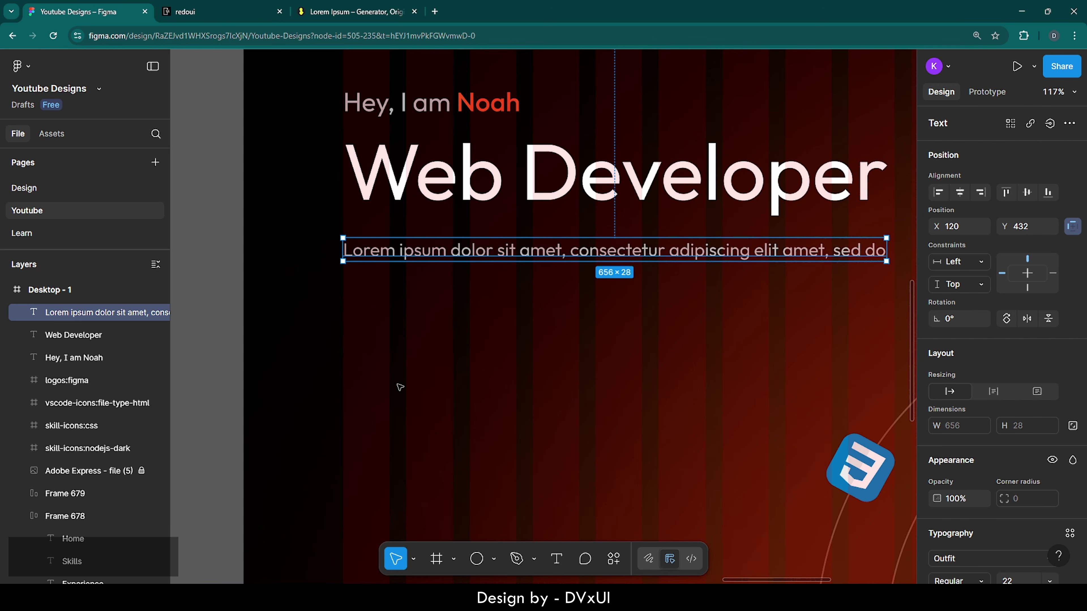
{"action": "key", "text": "Return"}
{"action": "left_click", "coordinate": [443, 364]}
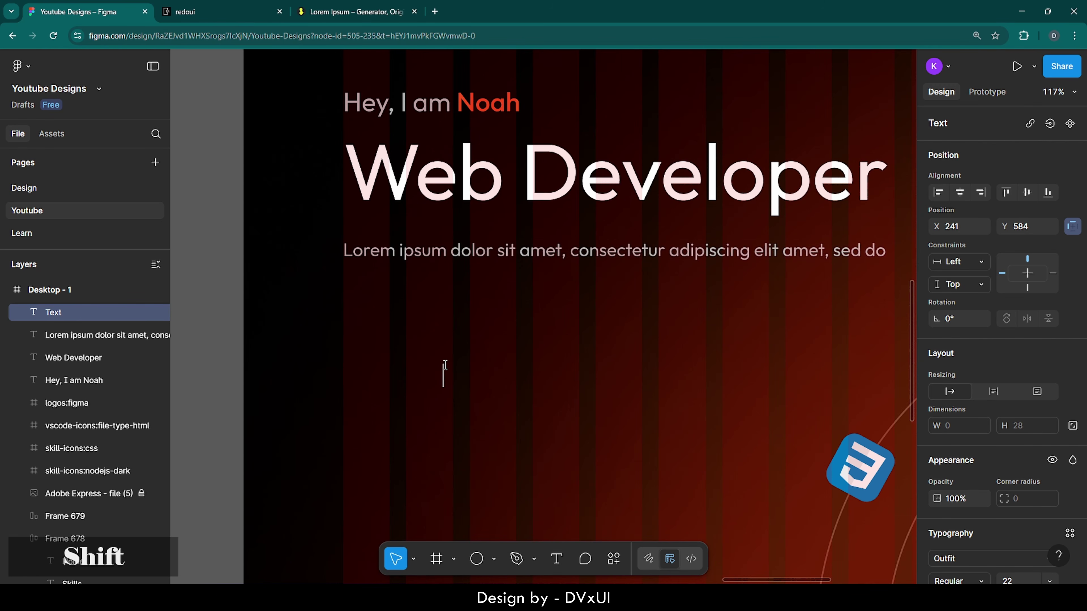
{"action": "type", "text": "Hore"}
{"action": "key", "text": "BackSpace"}
{"action": "key", "text": "BackSpace"}
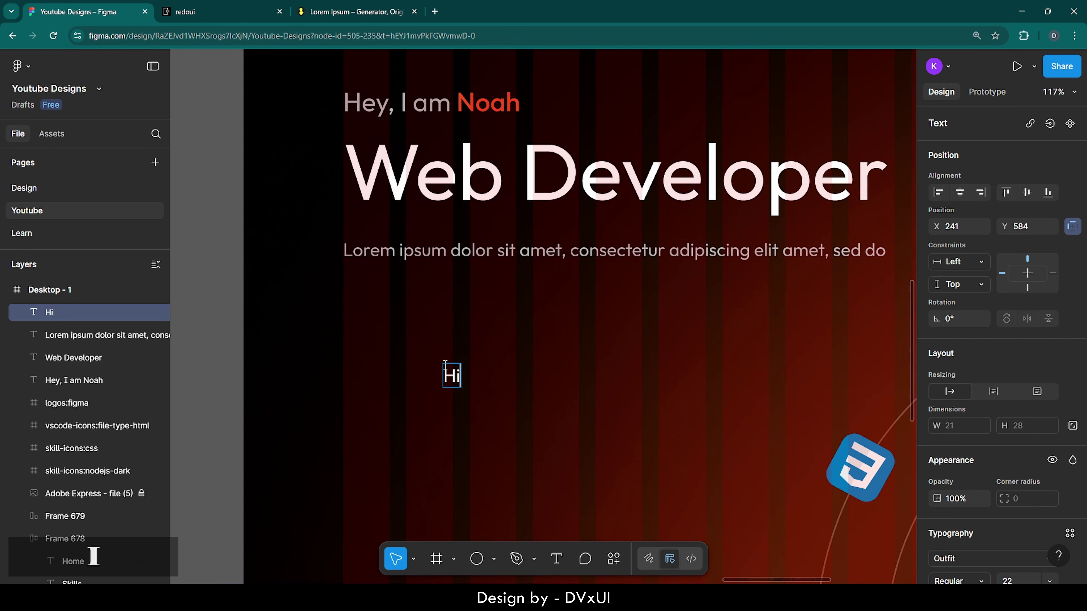
{"action": "type", "text": "ire me"}
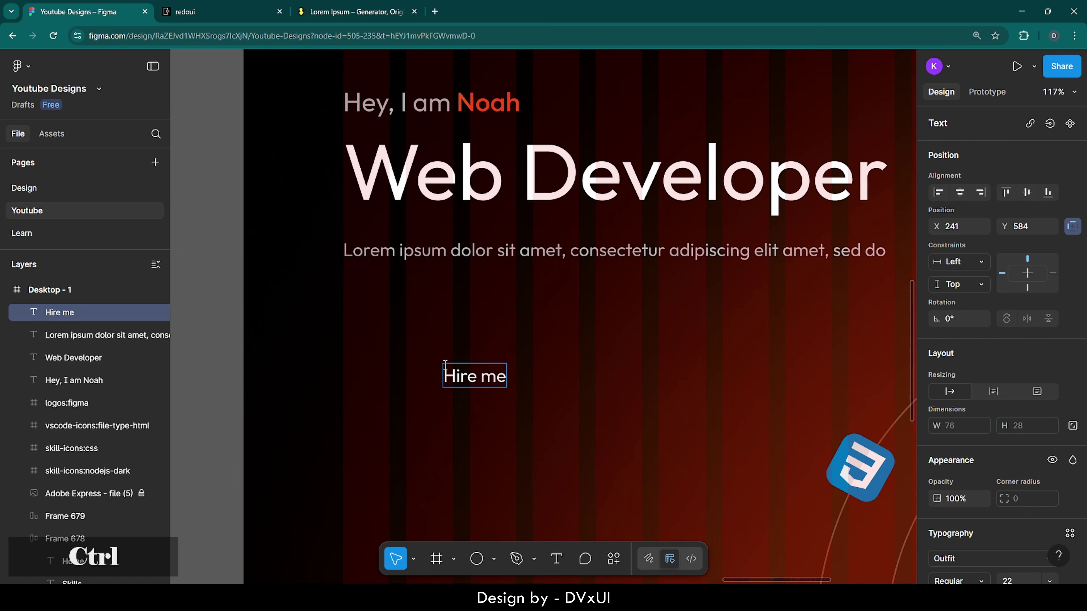
Step: Set the "Hire me" text to font size 24 and Medium weight
{"action": "key", "text": "ctrl+a"}
{"action": "scroll", "coordinate": [1001, 503], "scroll_direction": "down", "scroll_amount": 3}
{"action": "scroll", "coordinate": [1000, 502], "scroll_direction": "down", "scroll_amount": 2}
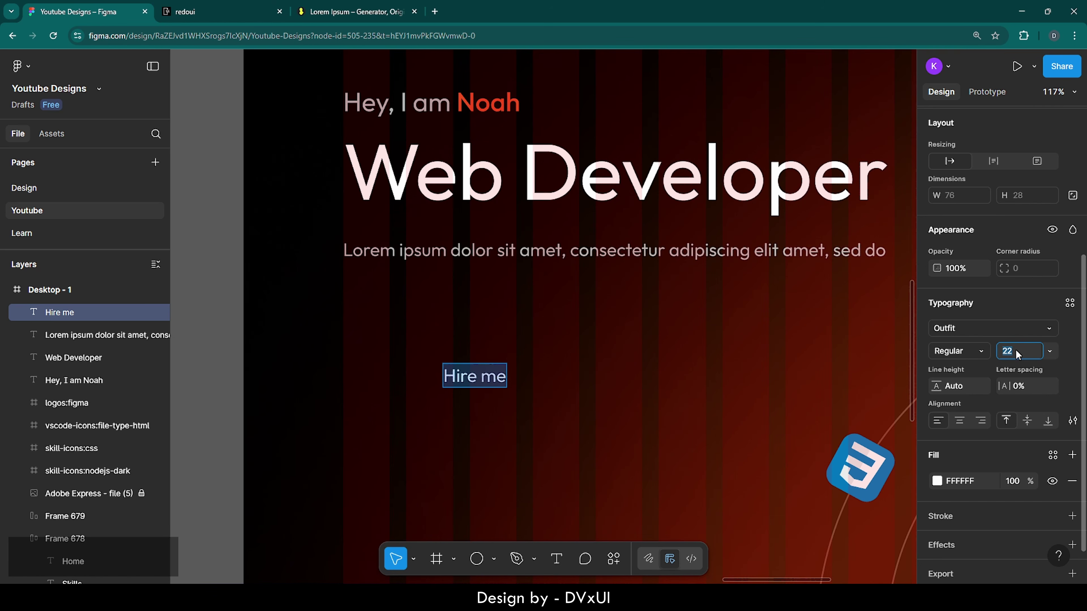
{"action": "type", "text": "24"}
{"action": "key", "text": "Return"}
{"action": "left_click", "coordinate": [964, 350]}
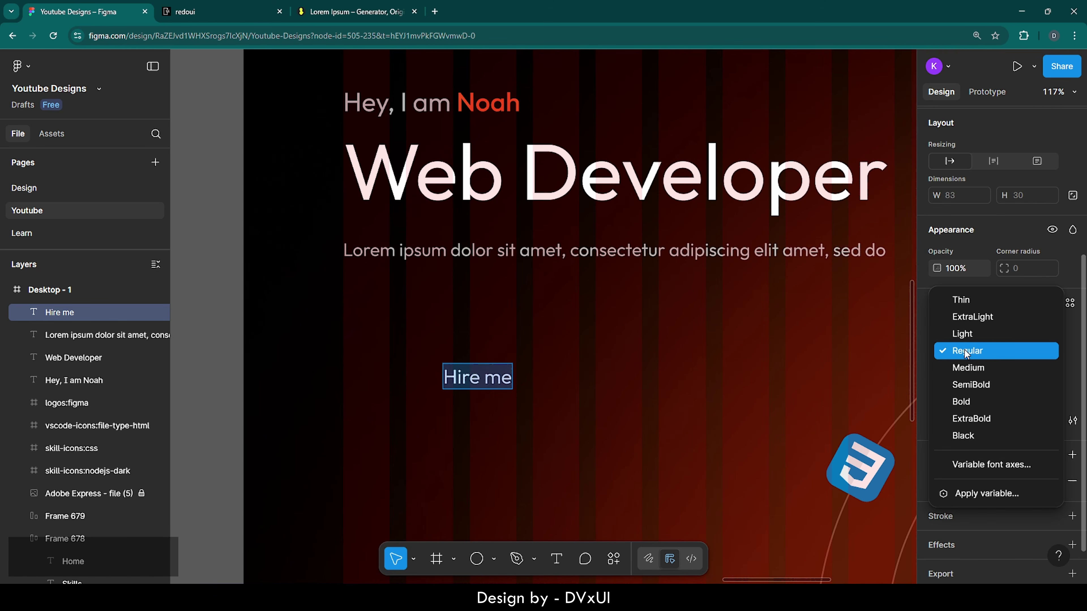
{"action": "left_click", "coordinate": [963, 368]}
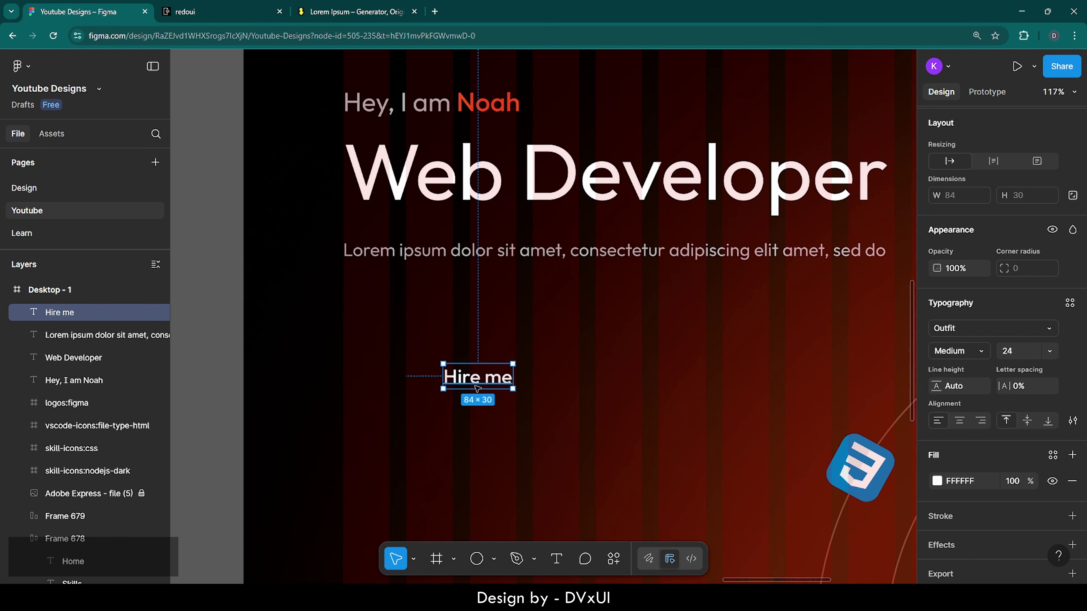
Step: Wrap the "Hire me" text in an auto layout frame and fill the frame with the page's orange-red F24E1E
{"action": "right_click", "coordinate": [475, 385]}
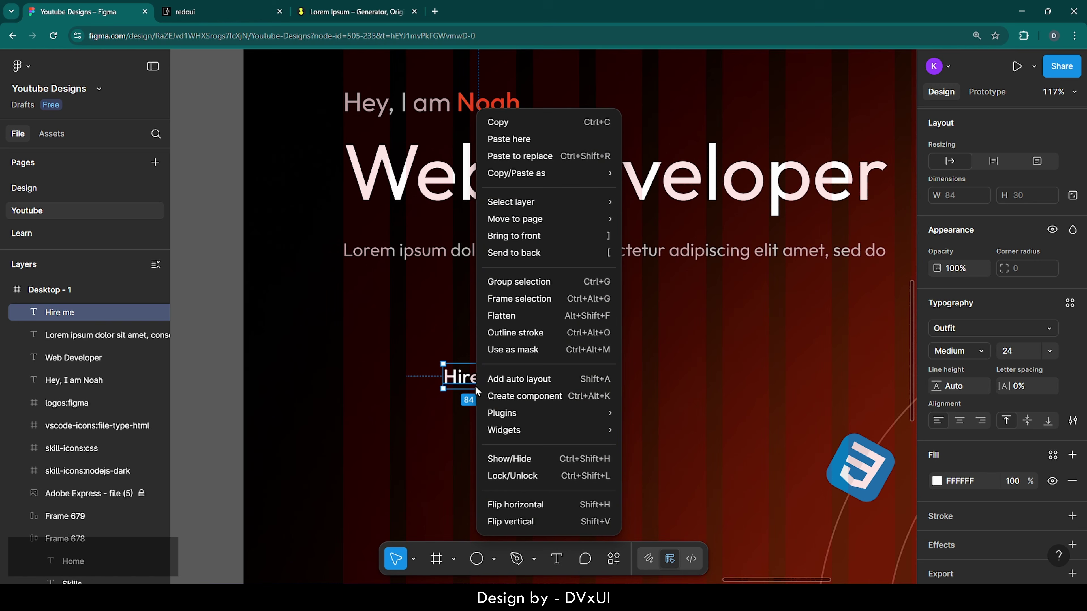
{"action": "left_click", "coordinate": [544, 383]}
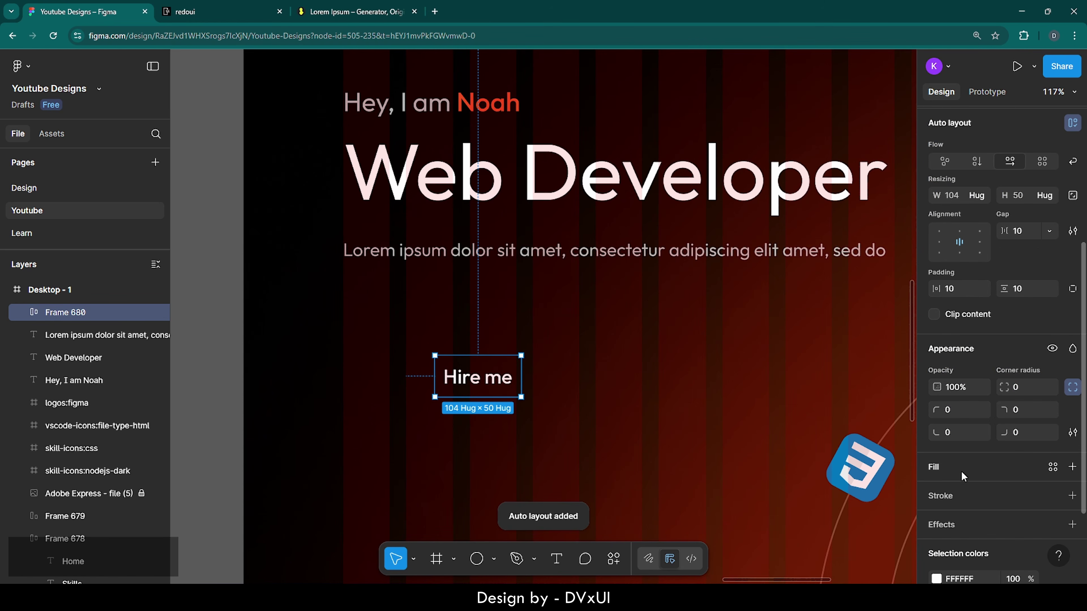
{"action": "left_click", "coordinate": [1071, 467]}
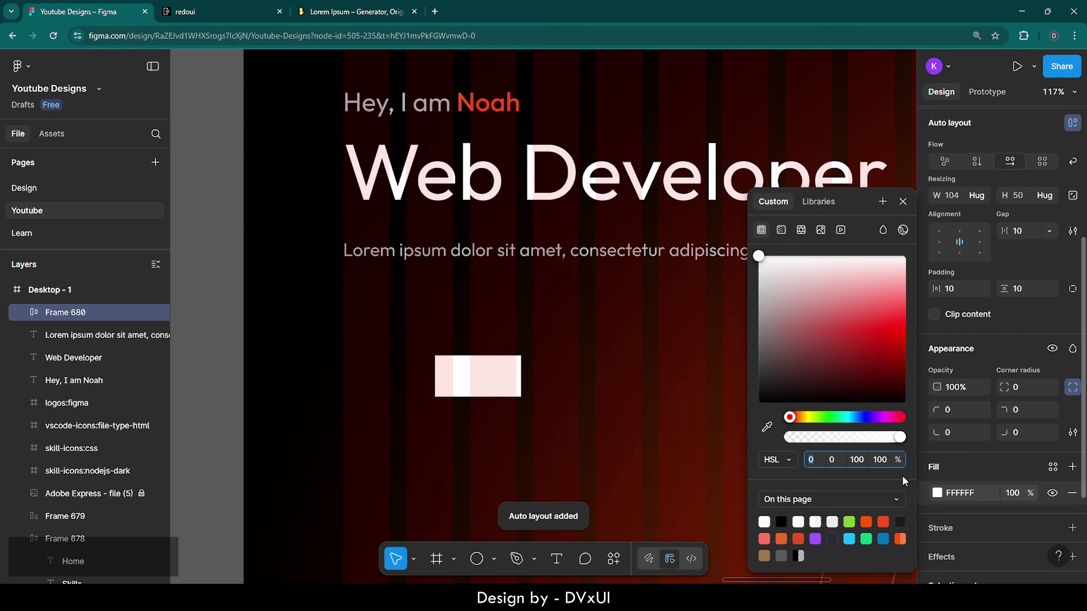
{"action": "left_click", "coordinate": [884, 519]}
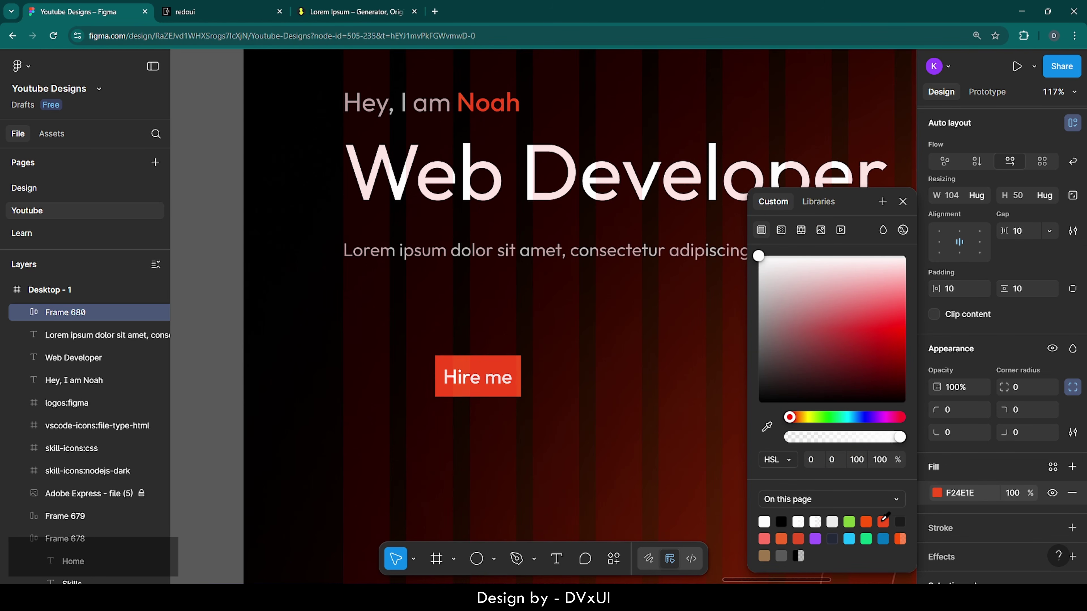
Step: Set the "Hire me" button's horizontal padding to 24 and vertical padding to 16
{"action": "left_click", "coordinate": [959, 287]}
{"action": "type", "text": "24"}
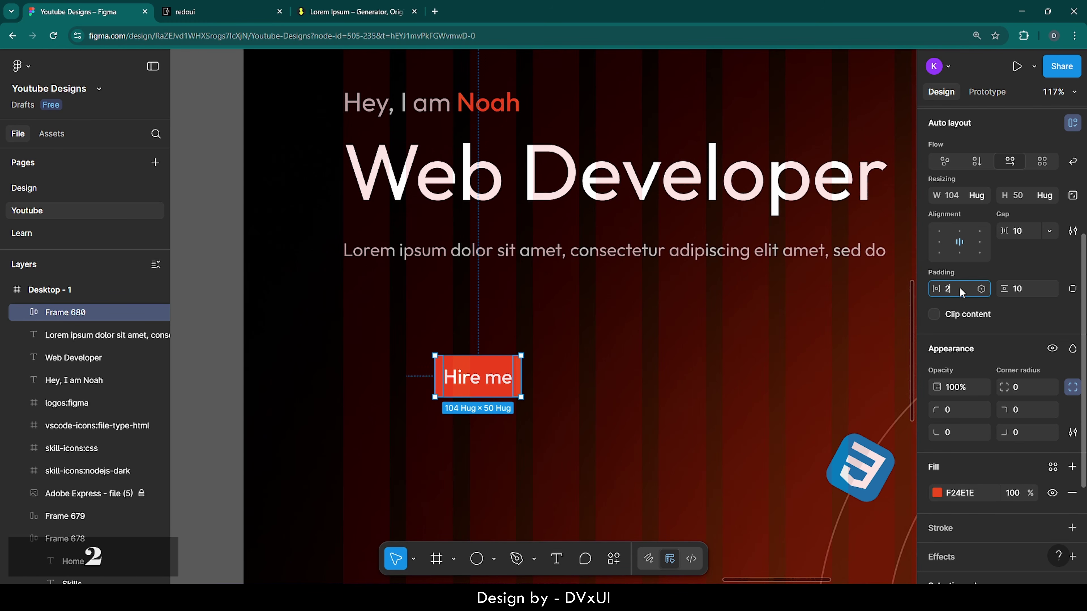
{"action": "key", "text": "Return"}
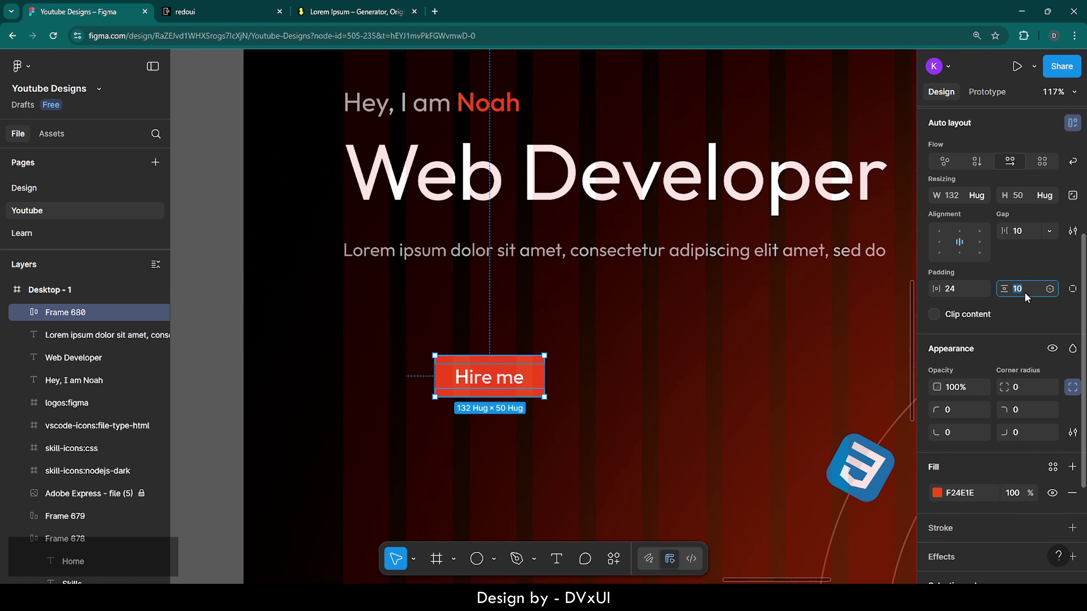
{"action": "key", "text": "BackSpace"}
{"action": "type", "text": "16"}
{"action": "key", "text": "Return"}
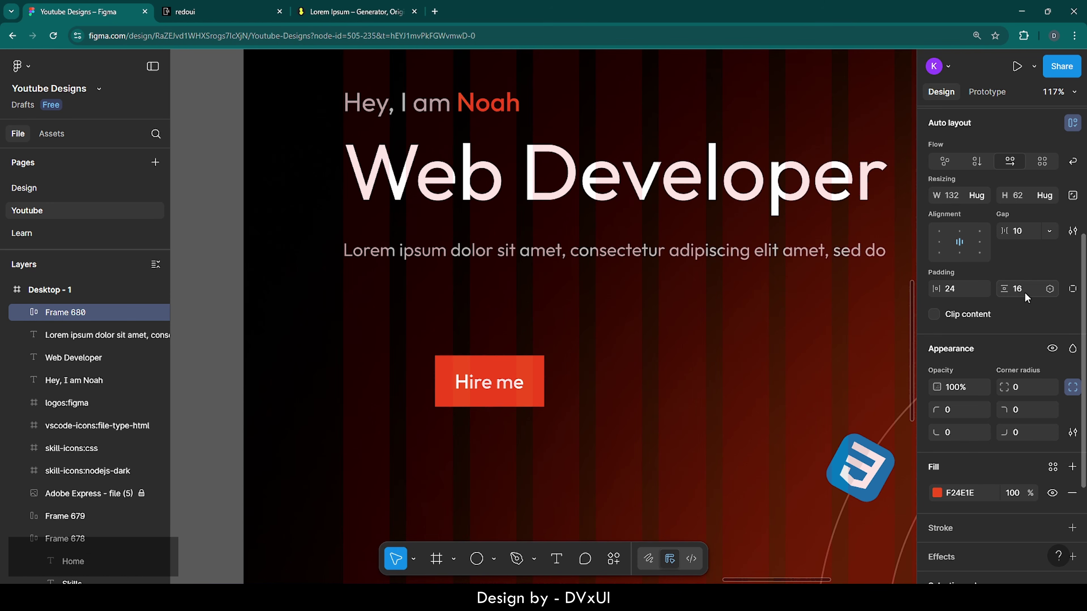
Step: Round the "Hire me" button's corners to a radius of 40
{"action": "left_click", "coordinate": [1019, 386]}
{"action": "key", "text": "shift+Up"}
{"action": "key", "text": "shift+Up"}
{"action": "key", "text": "shift+Up"}
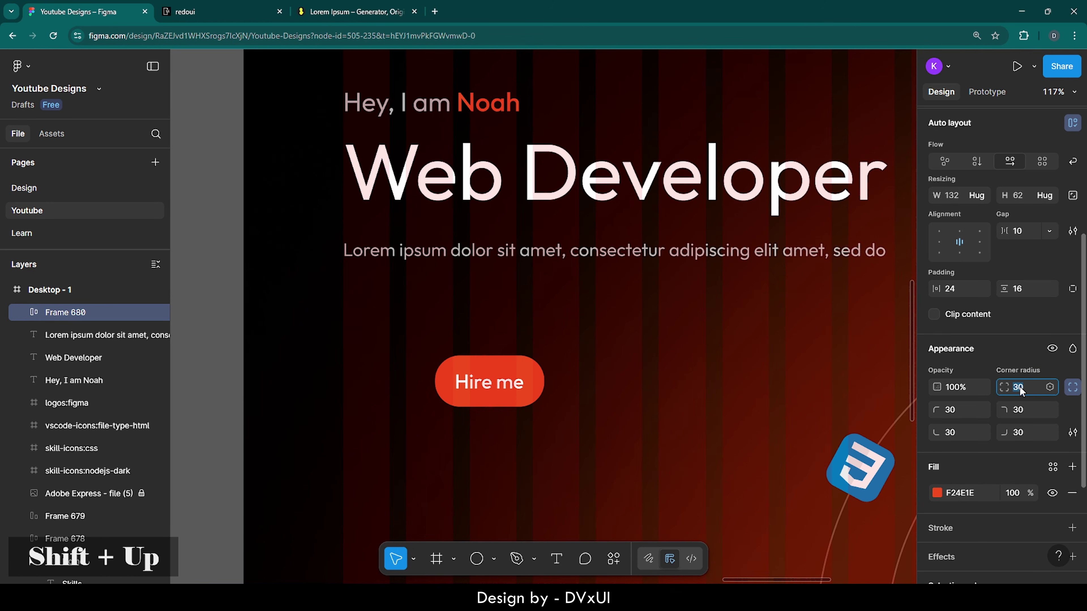
{"action": "key", "text": "shift+Up"}
Step: Move the "Hire me" button just below the placeholder sentence, aligned with its left edge, and nudge it down slightly
{"action": "left_click_drag", "start_coordinate": [488, 380], "coordinate": [409, 313]}
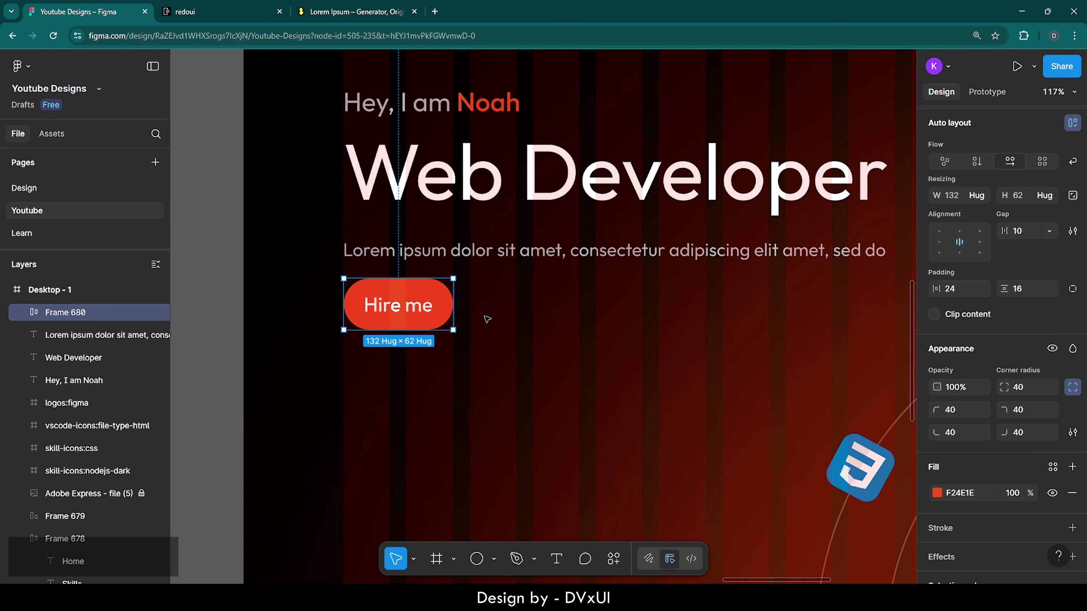
{"action": "key", "text": "Down"}
{"action": "key", "text": "Down"}
{"action": "key", "text": "Down"}
{"action": "key", "text": "Down"}
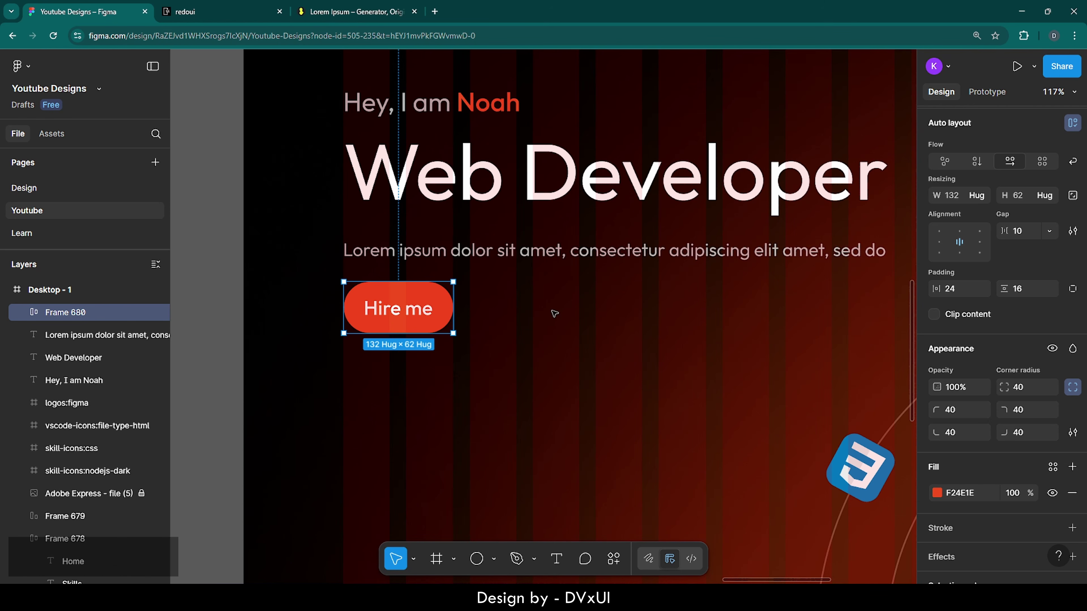
{"action": "left_click", "coordinate": [554, 313]}
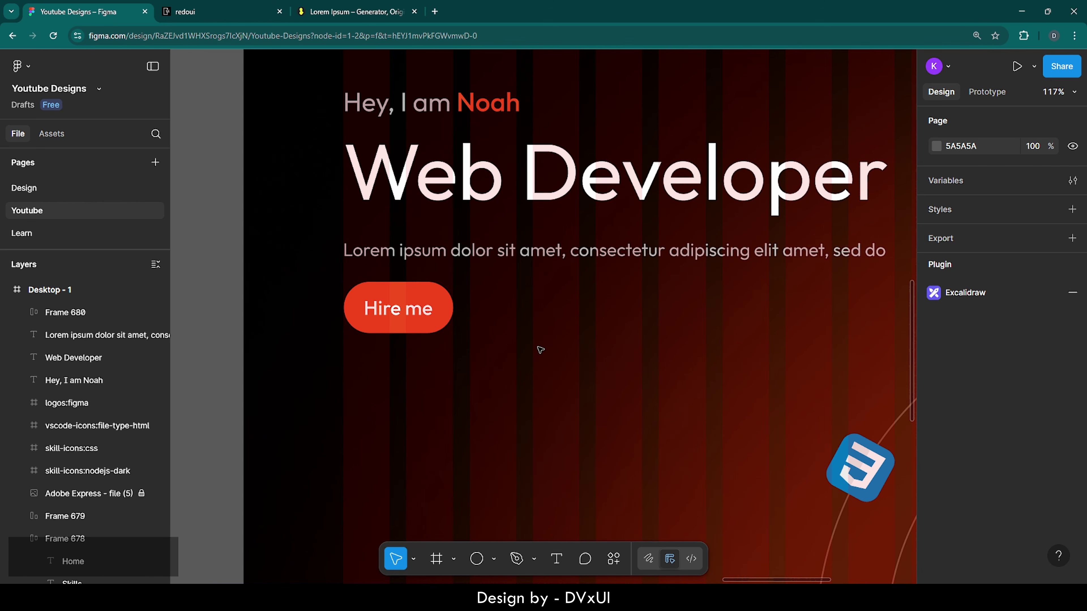
Step: Place a default 100 × 100 frame to the lower right of the "Hire me" button
{"action": "key", "text": "f"}
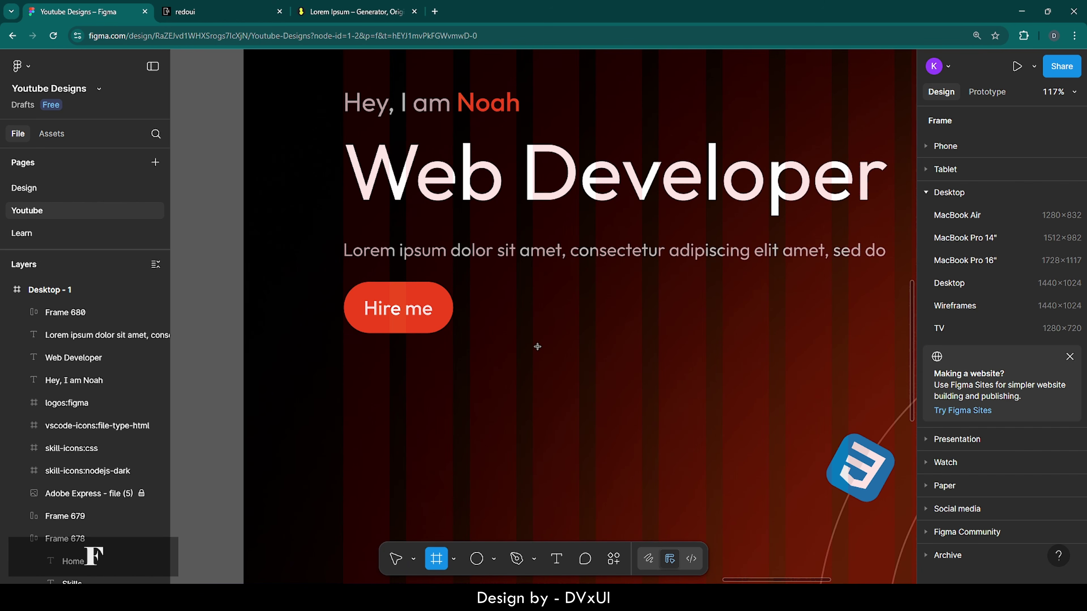
{"action": "left_click", "coordinate": [566, 360]}
{"action": "scroll", "coordinate": [938, 428], "scroll_direction": "down", "scroll_amount": 4}
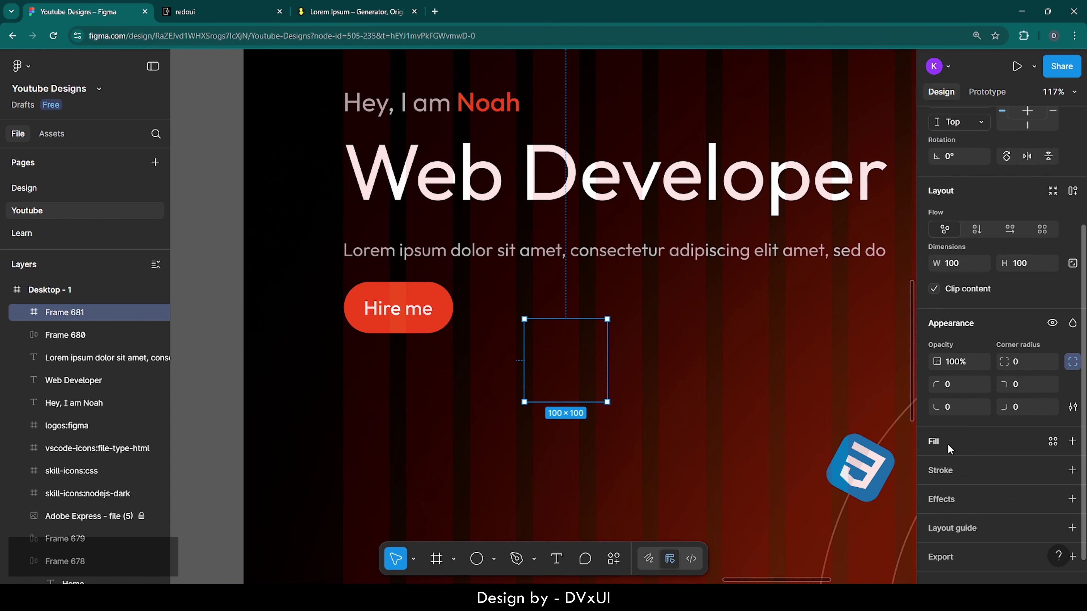
Step: Give the new square frame an FFFFFF fill at 10% opacity and an FFFFFF inside stroke of weight 1
{"action": "left_click", "coordinate": [943, 449]}
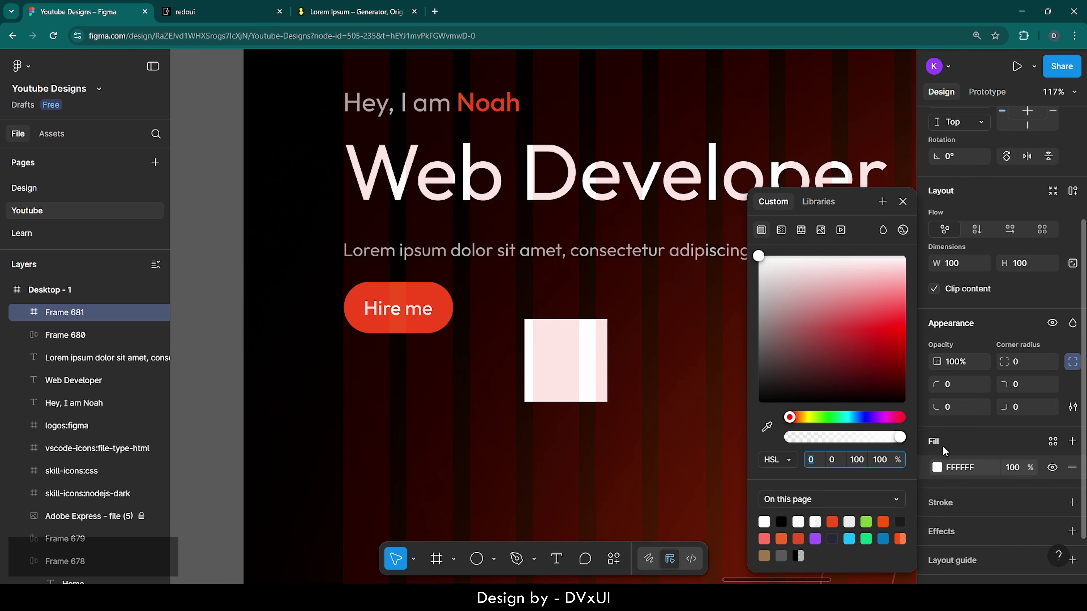
{"action": "left_click", "coordinate": [952, 502]}
{"action": "scroll", "coordinate": [992, 484], "scroll_direction": "down", "scroll_amount": 1}
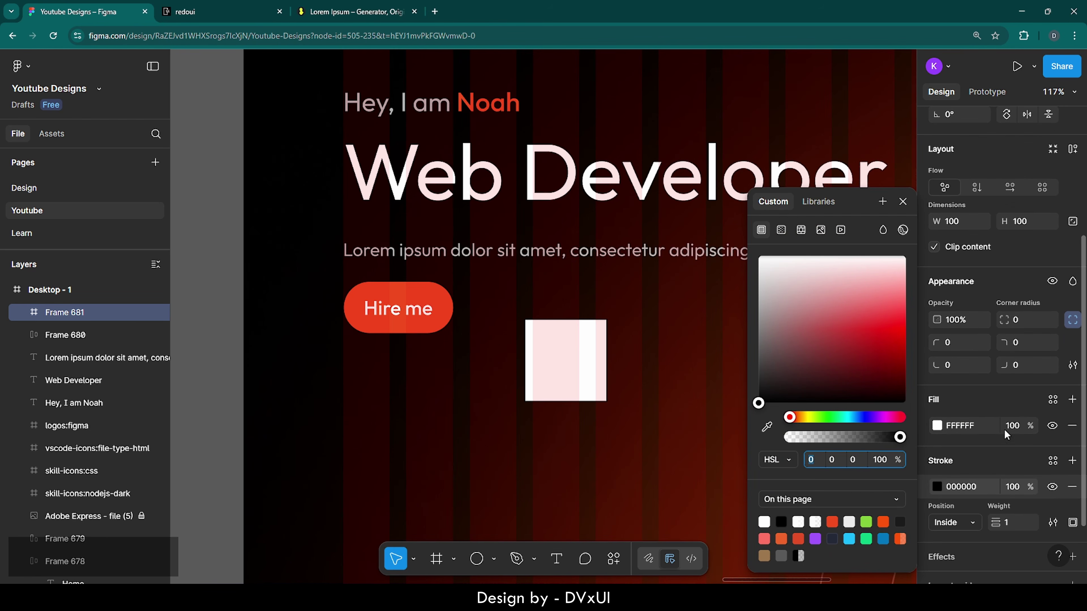
{"action": "left_click", "coordinate": [1013, 426]}
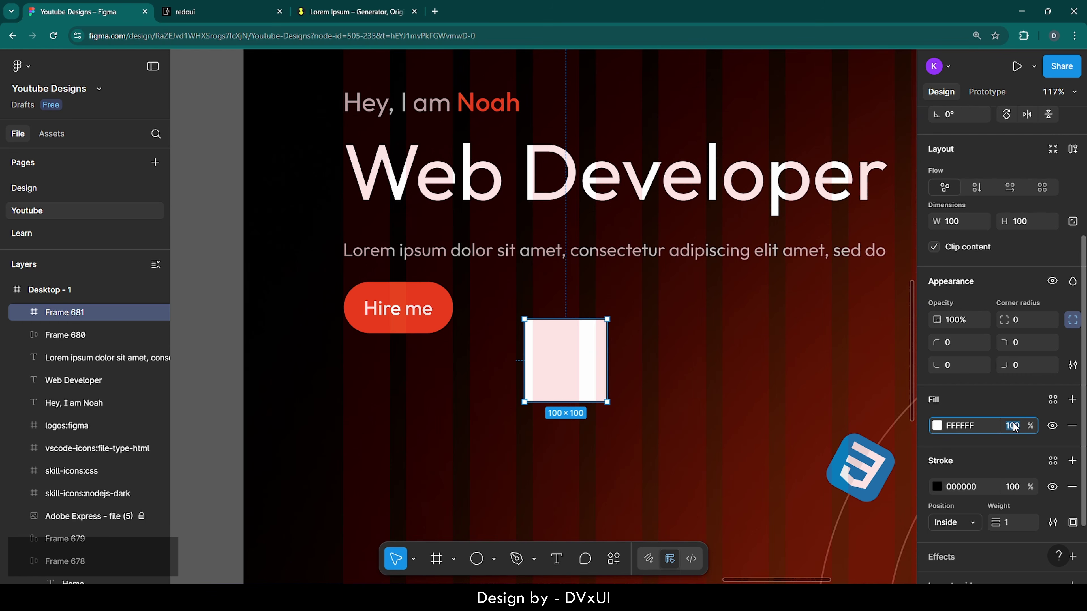
{"action": "type", "text": "10"}
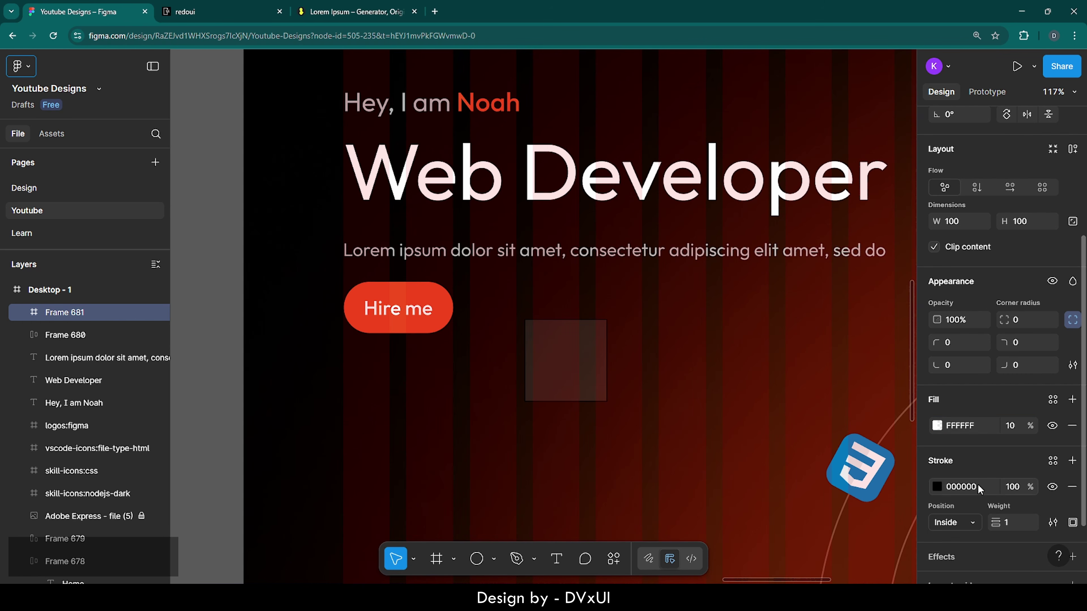
{"action": "left_click", "coordinate": [978, 484]}
{"action": "type", "text": "FFFFFF"}
{"action": "key", "text": "Return"}
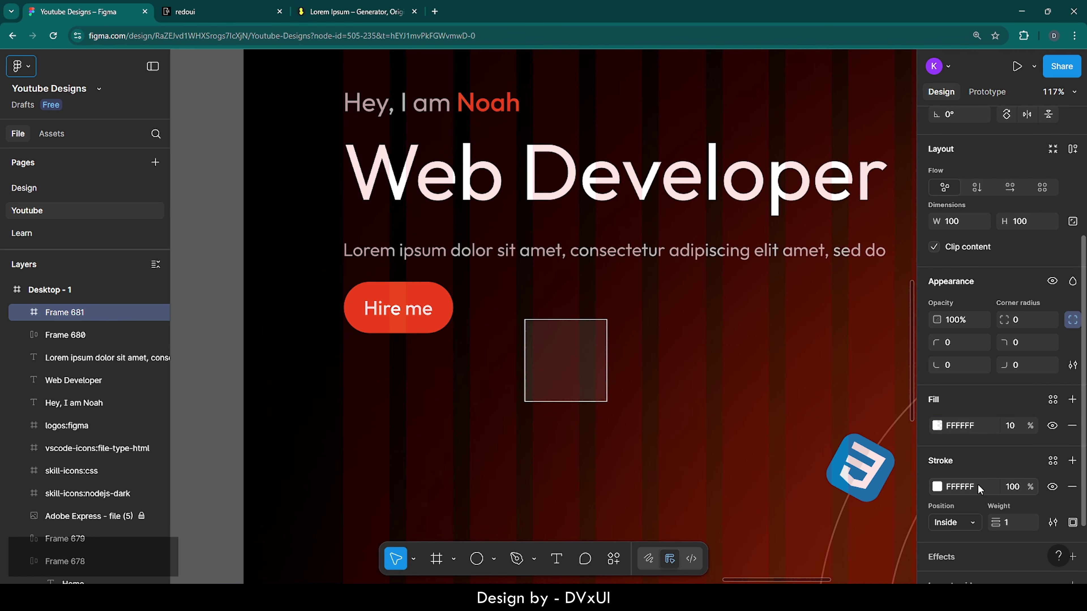
Step: Lock the square frame's aspect ratio, resize it to 64 × 64, and set its corner radius to 100
{"action": "left_click", "coordinate": [1073, 221]}
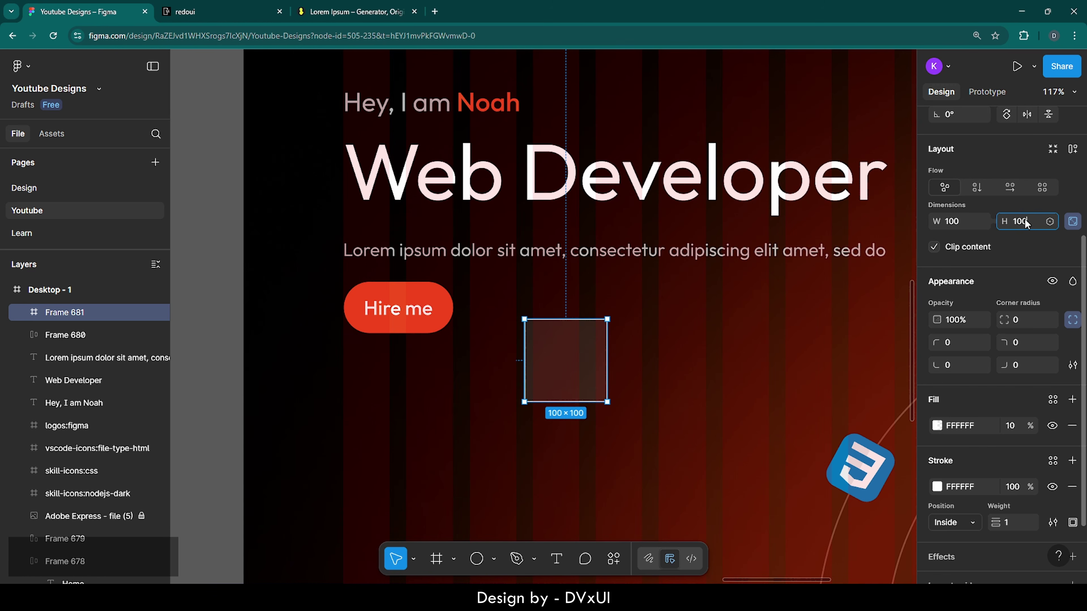
{"action": "left_click", "coordinate": [1025, 221]}
{"action": "type", "text": "64"}
{"action": "key", "text": "Return"}
{"action": "left_click", "coordinate": [1020, 319]}
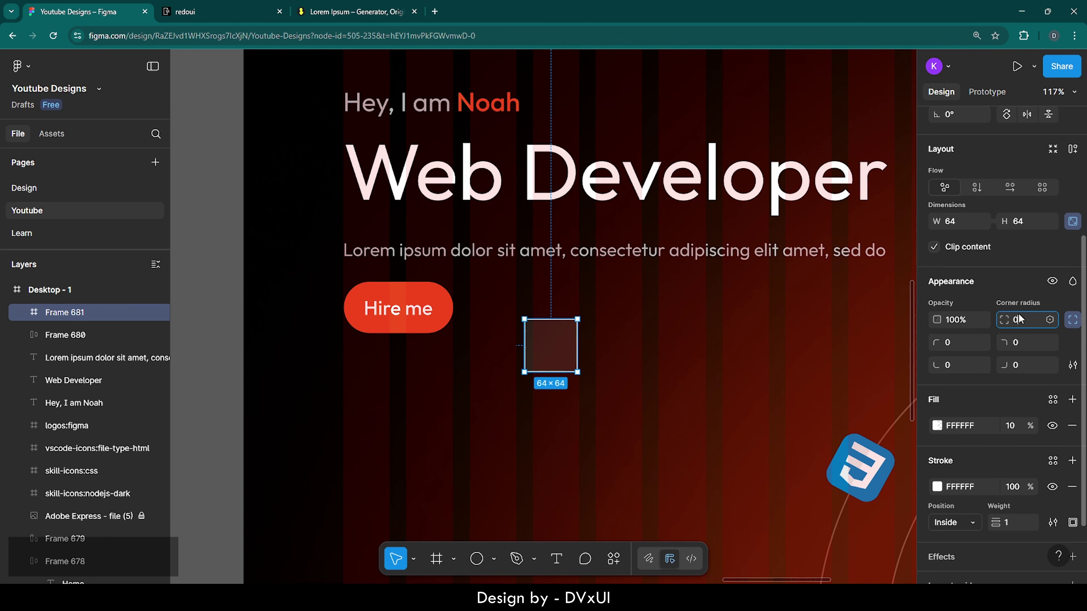
{"action": "type", "text": "100"}
{"action": "key", "text": "Return"}
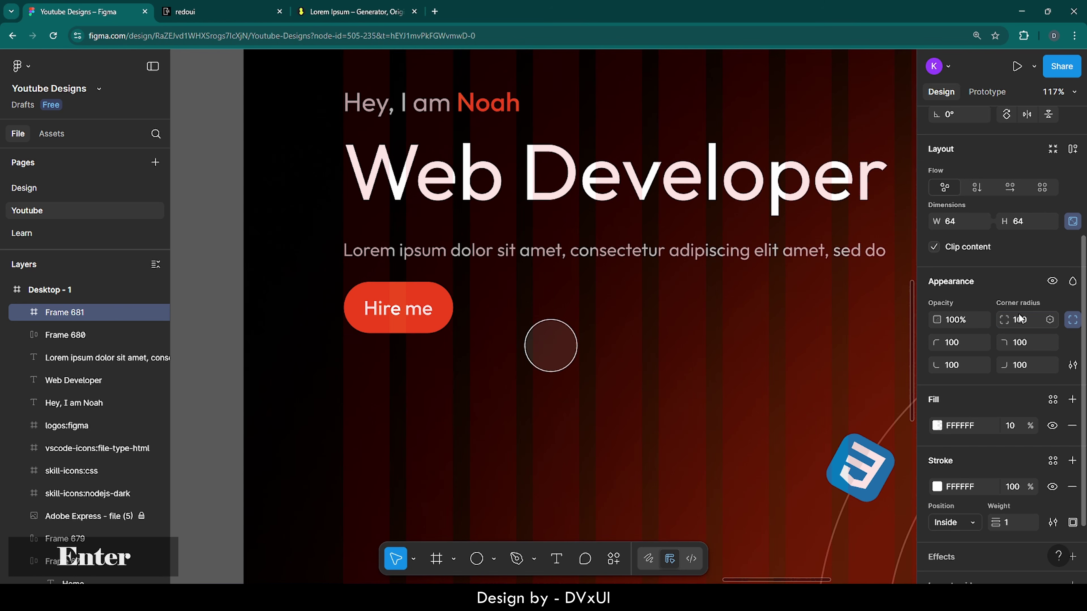
Step: Move the circular frame beside the "Hire me" button with a gap of 20 and align their vertical centers
{"action": "left_click_drag", "start_coordinate": [554, 358], "coordinate": [499, 319]}
{"action": "left_click", "coordinate": [398, 308], "text": "shift"}
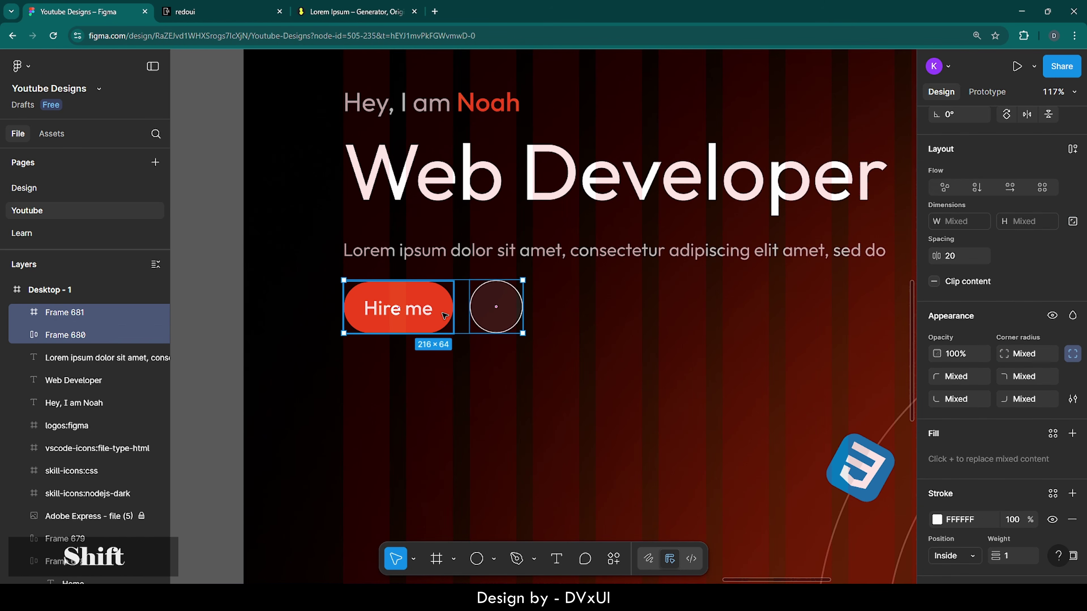
{"action": "scroll", "coordinate": [991, 160], "scroll_direction": "up", "scroll_amount": 5}
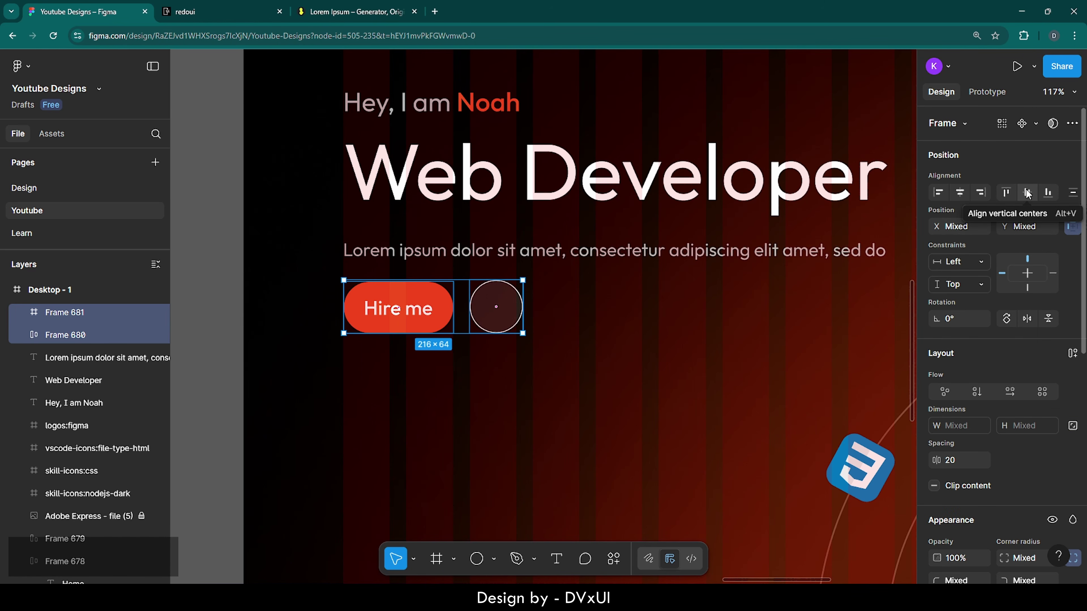
{"action": "left_click", "coordinate": [1028, 193]}
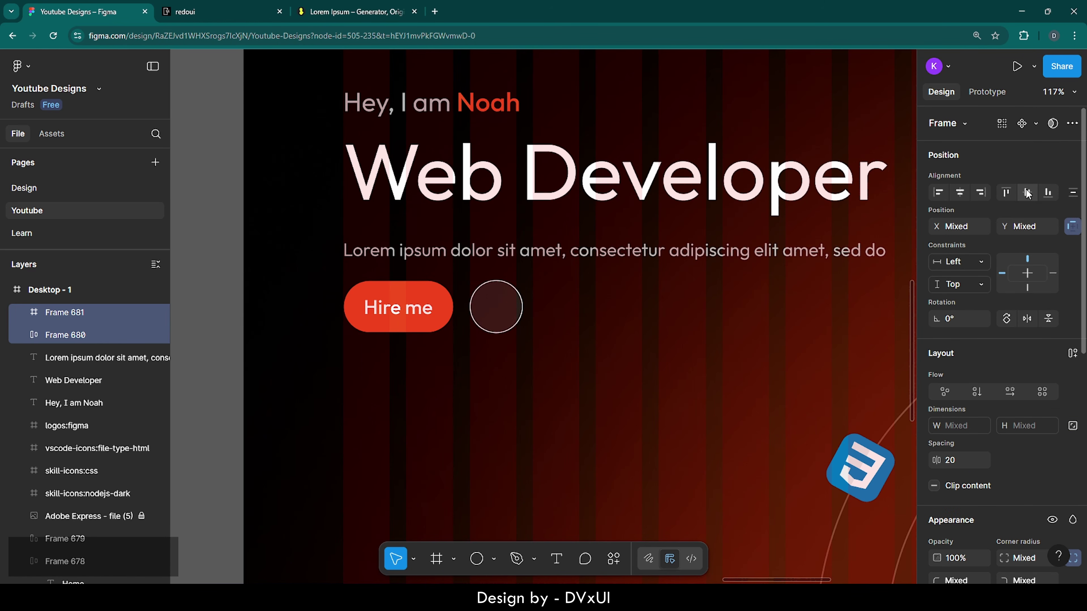
Step: Nudge the "Hire me" button and the circular frame down slightly together
{"action": "key", "text": "Down"}
{"action": "key", "text": "Down"}
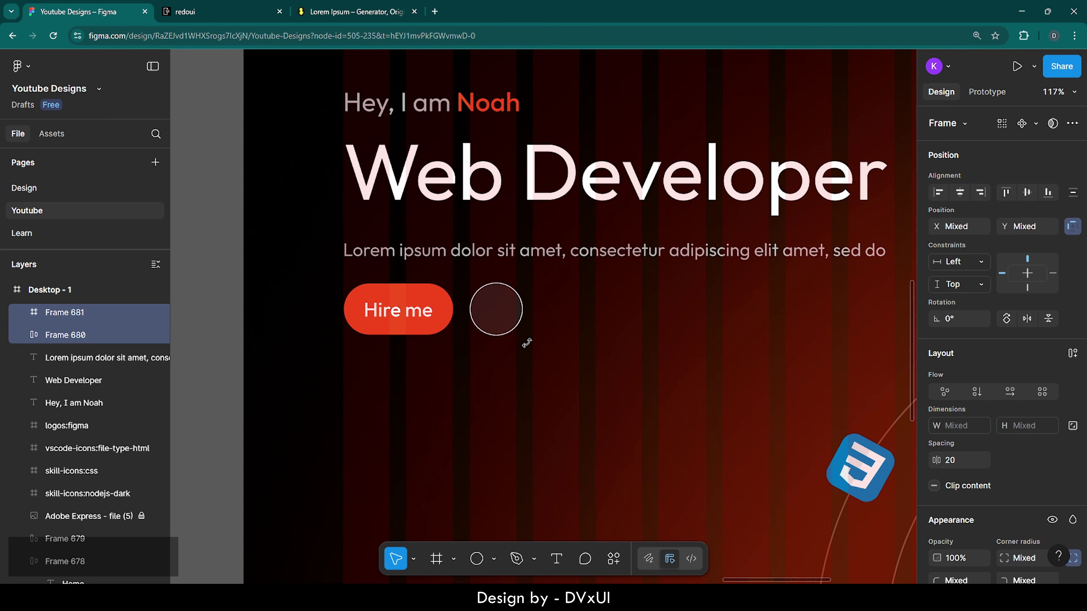
{"action": "scroll", "coordinate": [526, 343], "scroll_direction": "down", "scroll_amount": 5}
{"action": "scroll", "coordinate": [527, 342], "scroll_direction": "up", "scroll_amount": 4}
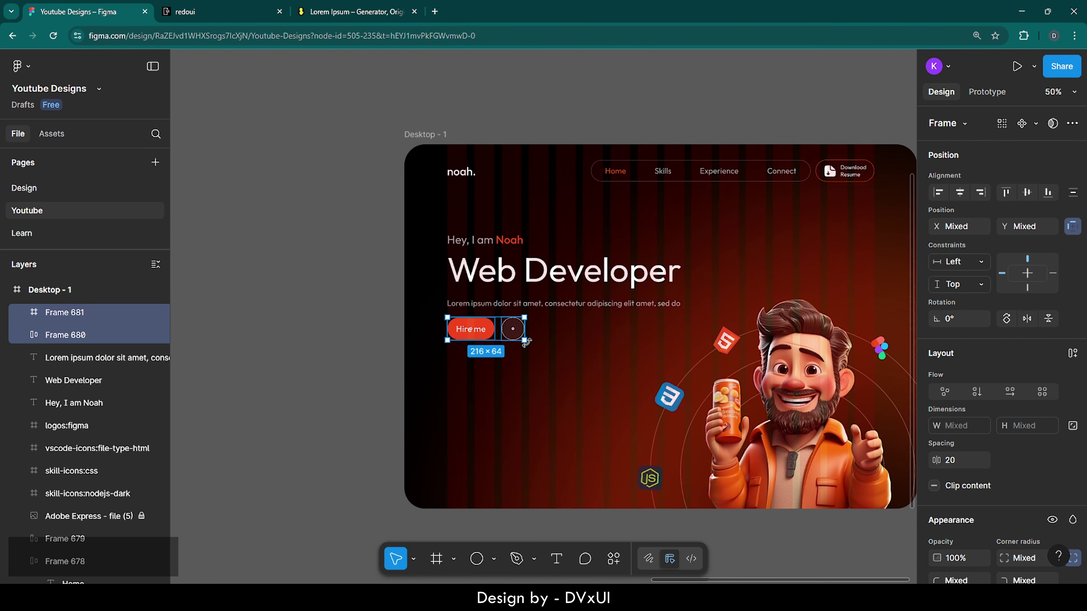
{"action": "scroll", "coordinate": [527, 342], "scroll_direction": "up", "scroll_amount": 5}
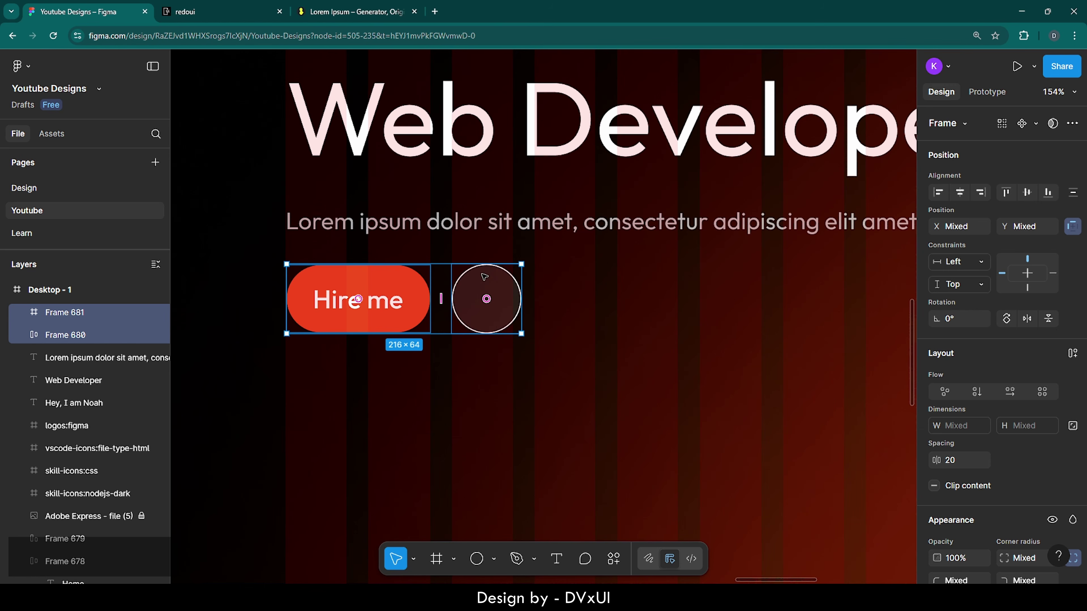
Step: Copy the mail icon from the Resources frame and paste it into the circular frame beside "Hire me"
{"action": "left_click", "coordinate": [6, 290]}
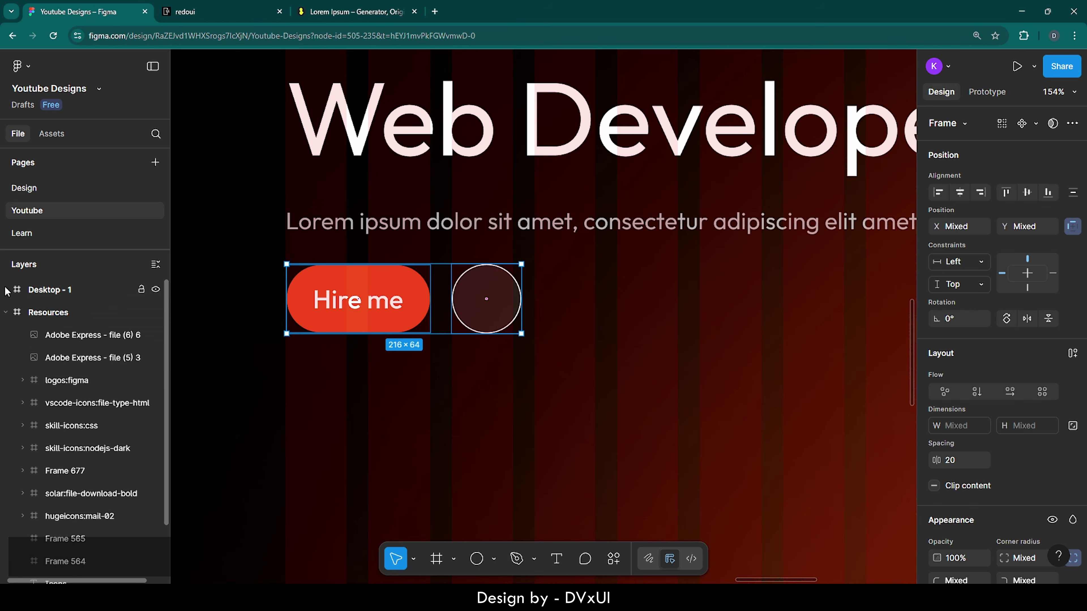
{"action": "double_click", "coordinate": [17, 312]}
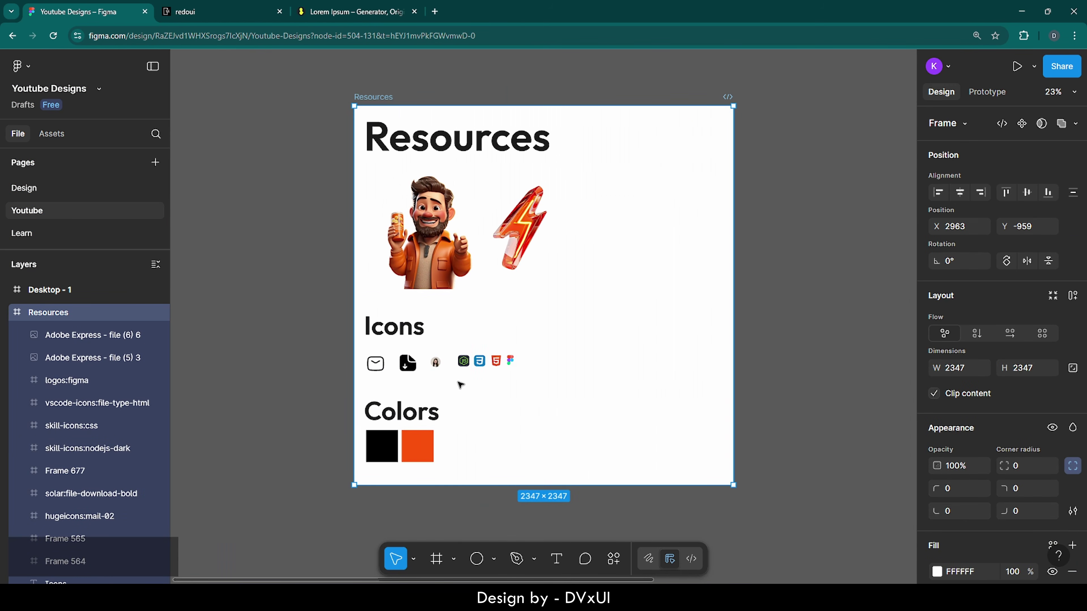
{"action": "left_click", "coordinate": [382, 360]}
{"action": "key", "text": "ctrl+c"}
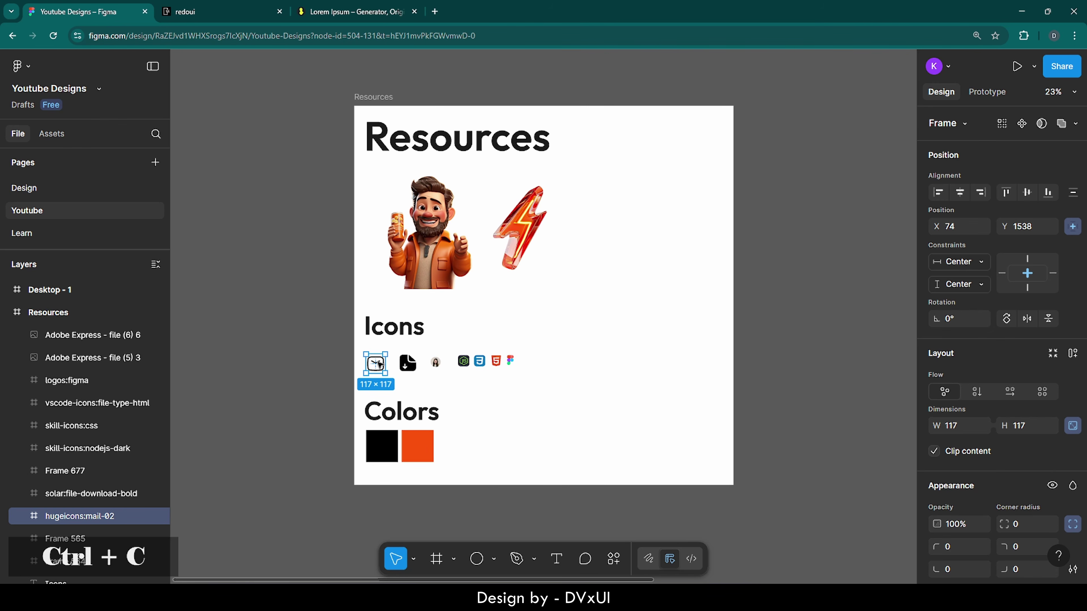
{"action": "double_click", "coordinate": [17, 290]}
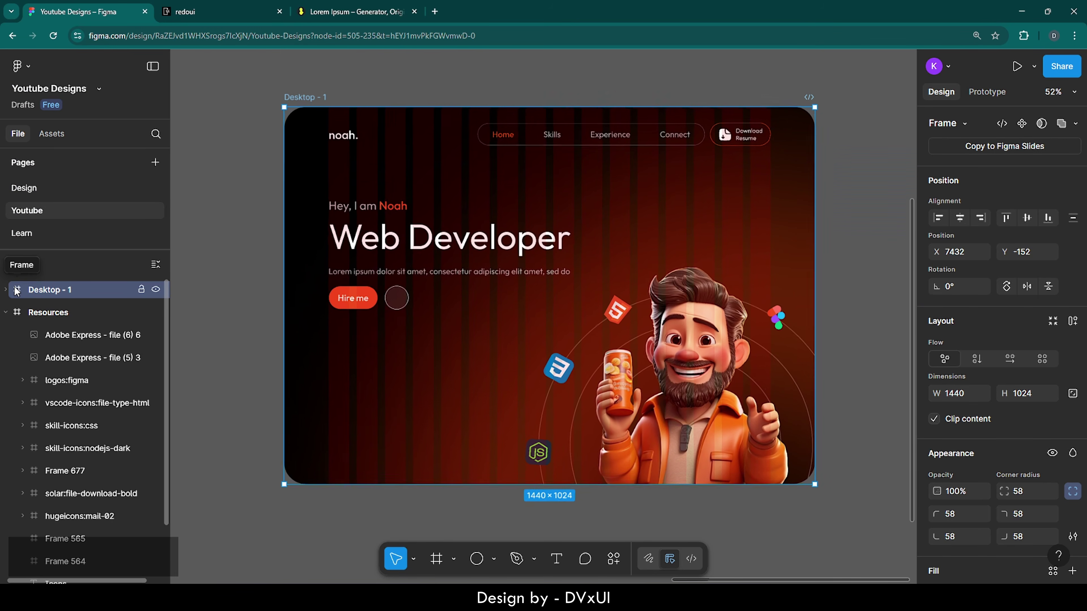
{"action": "scroll", "coordinate": [342, 284], "scroll_direction": "up", "scroll_amount": 5}
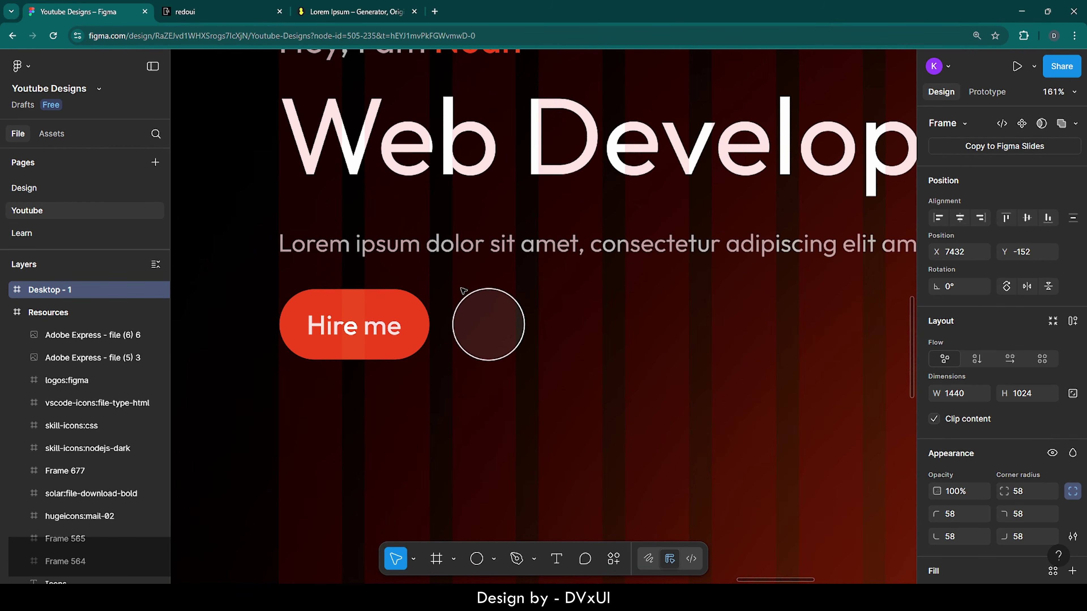
{"action": "left_click", "coordinate": [488, 312]}
{"action": "key", "text": "ctrl+v"}
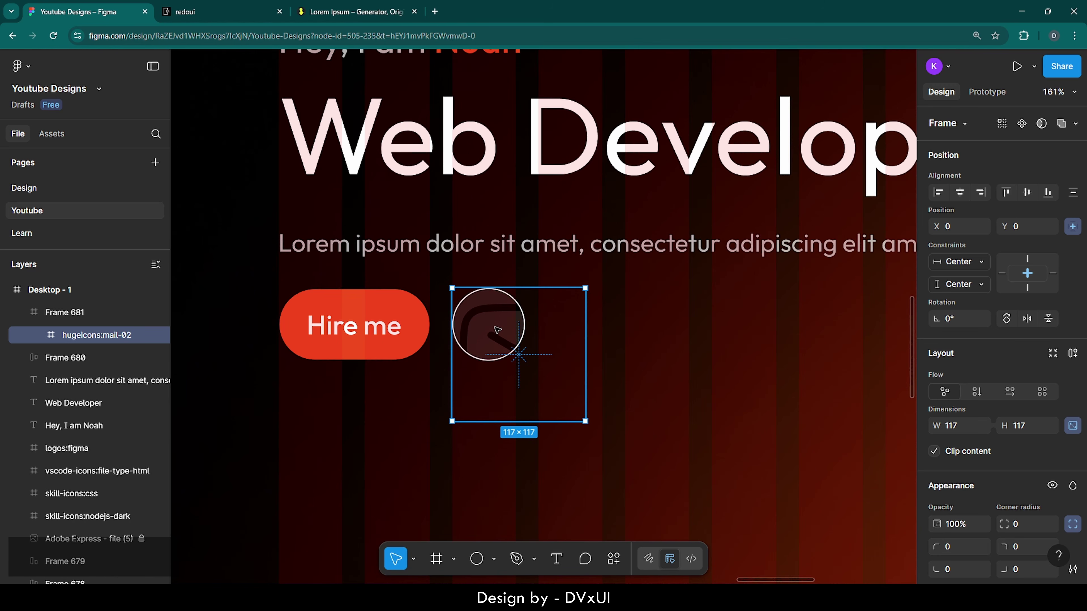
Step: Scale the pasted mail icon to 30 × 30 and center it horizontally and vertically in the circle
{"action": "key", "text": "k"}
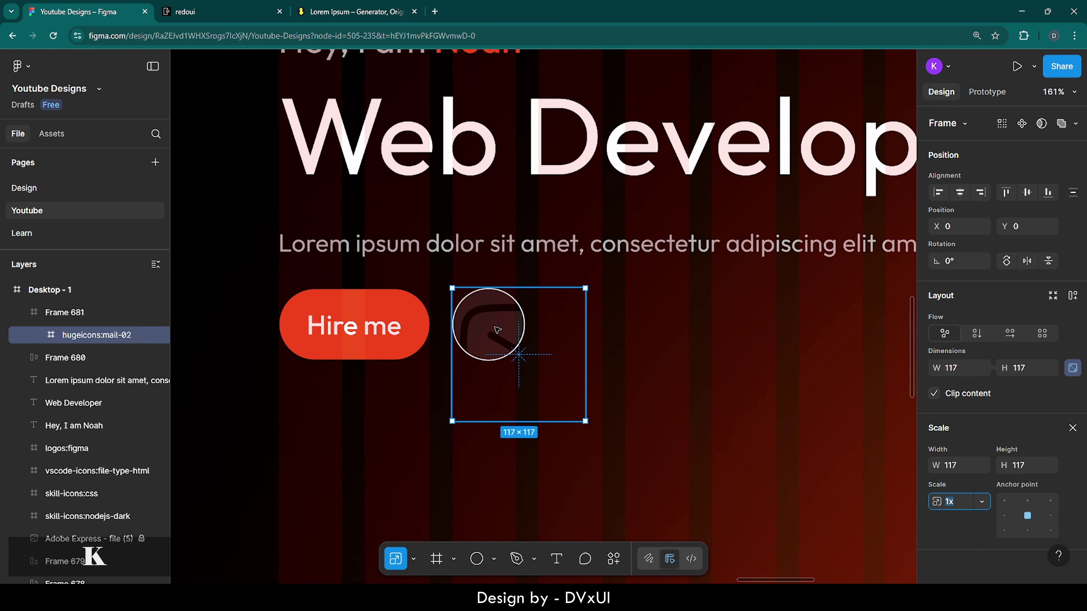
{"action": "left_click", "coordinate": [1026, 470]}
{"action": "type", "text": "30"}
{"action": "key", "text": "Return"}
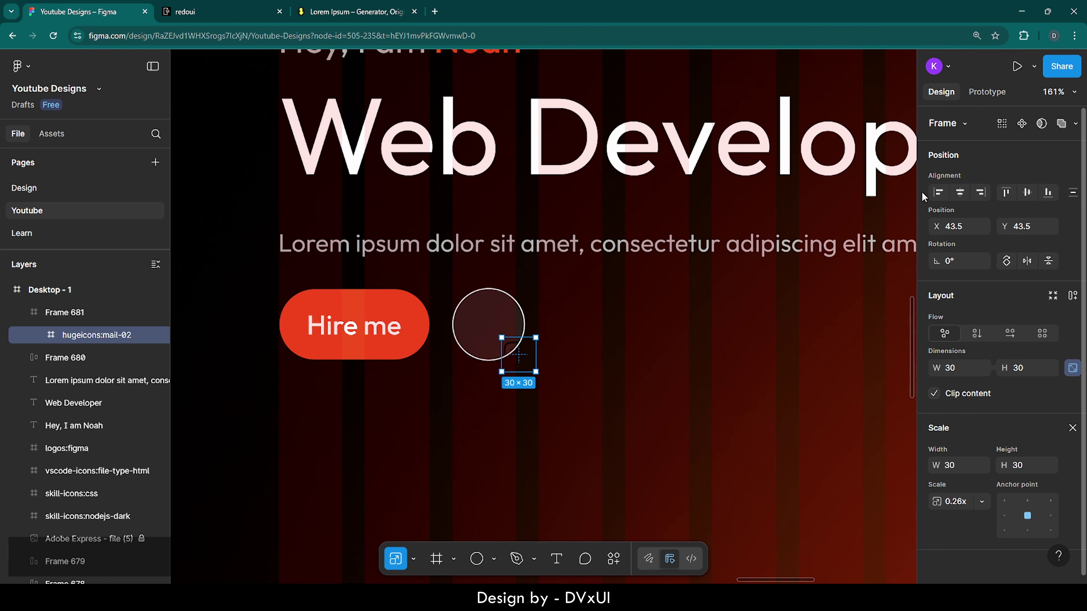
{"action": "left_click", "coordinate": [961, 194]}
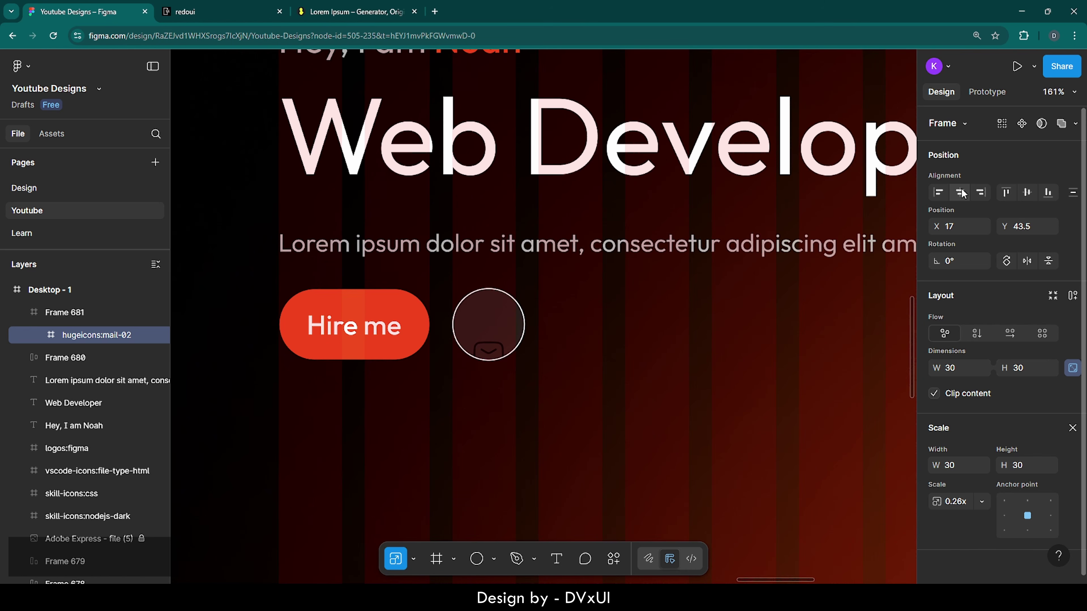
{"action": "left_click", "coordinate": [1028, 193]}
{"action": "left_click", "coordinate": [1072, 427]}
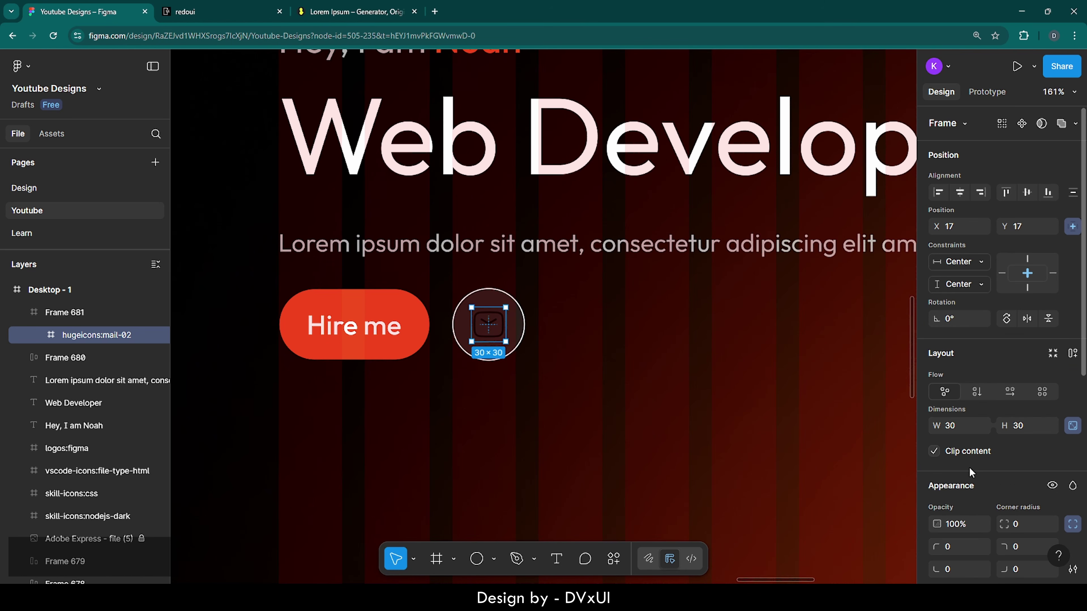
Step: Recolor the mail icon to FFFFFF
{"action": "scroll", "coordinate": [970, 473], "scroll_direction": "down", "scroll_amount": 10}
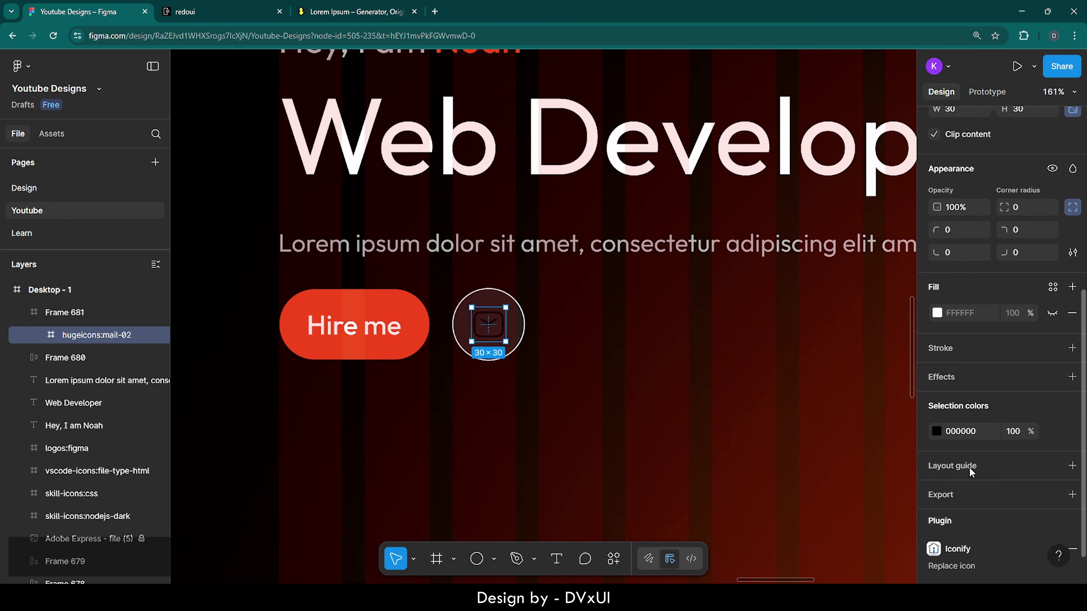
{"action": "left_click", "coordinate": [962, 429]}
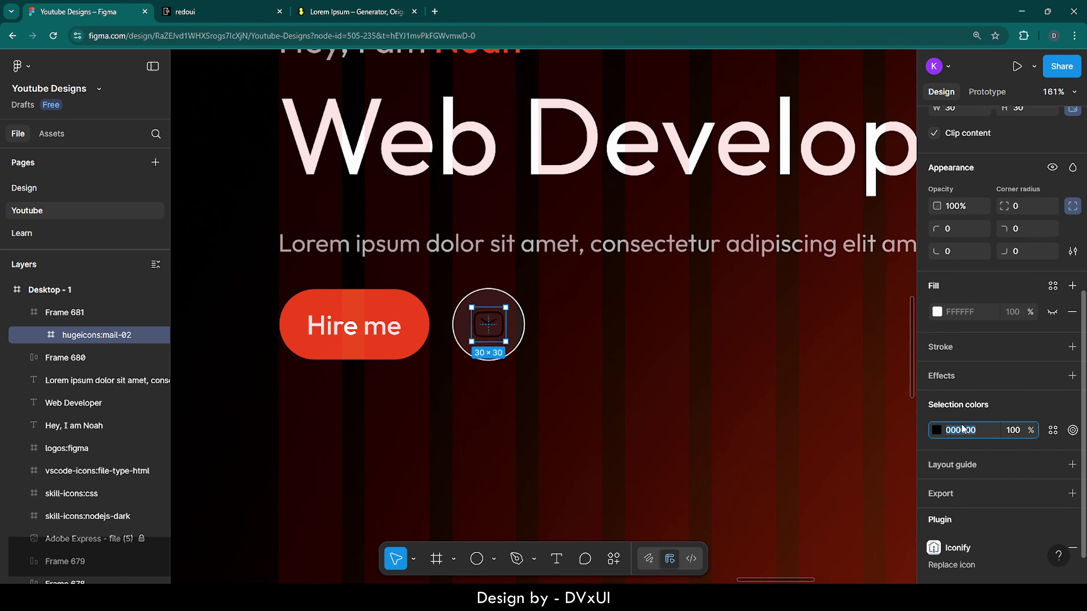
{"action": "key", "text": "BackSpace"}
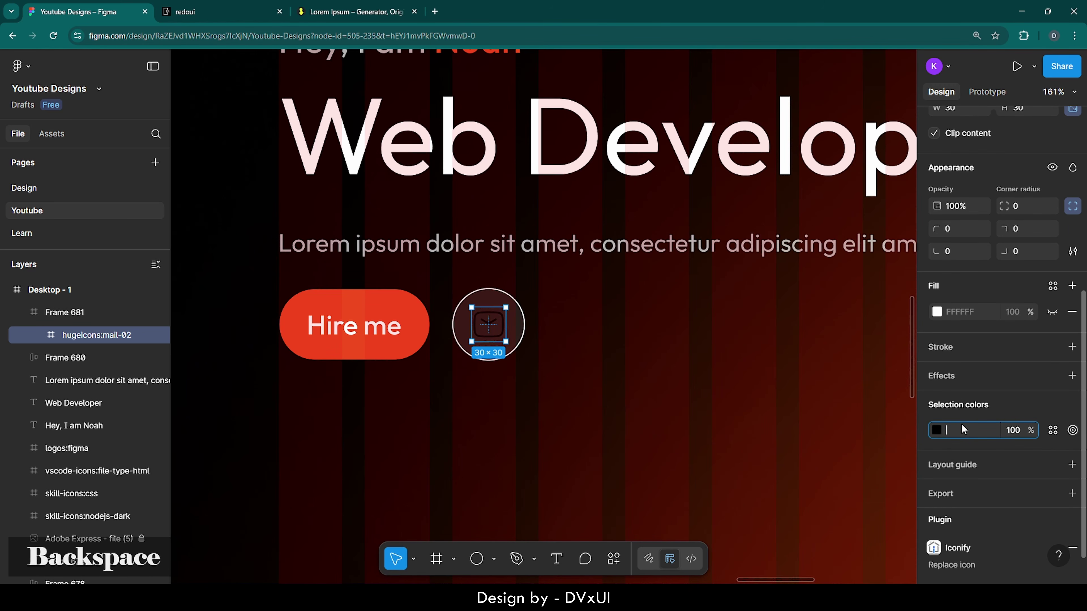
{"action": "type", "text": "FFFFFF"}
{"action": "key", "text": "Return"}
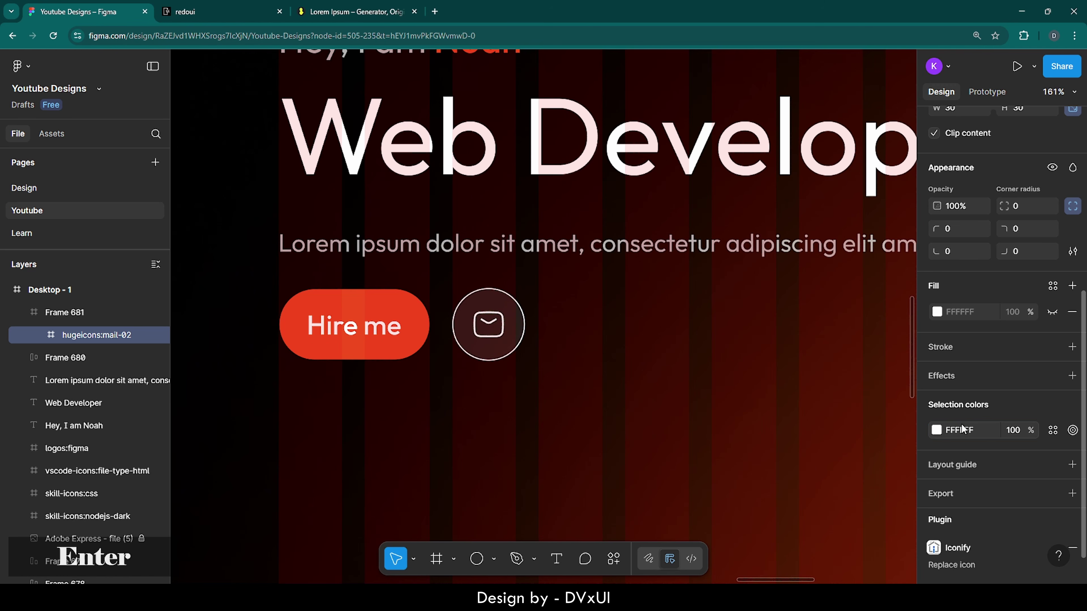
{"action": "left_click", "coordinate": [546, 387]}
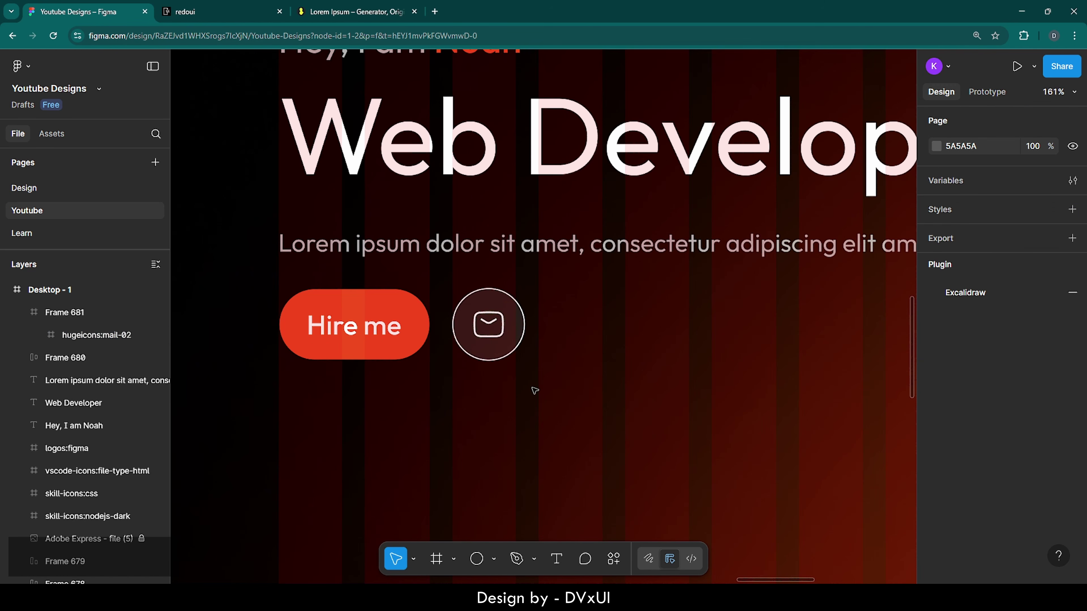
Step: Draw a roughly horizontal line about 534 long below the "Hire me" button, starting at the button's left edge
{"action": "scroll", "coordinate": [473, 417], "scroll_direction": "down", "scroll_amount": 5}
{"action": "scroll", "coordinate": [473, 417], "scroll_direction": "down", "scroll_amount": 2}
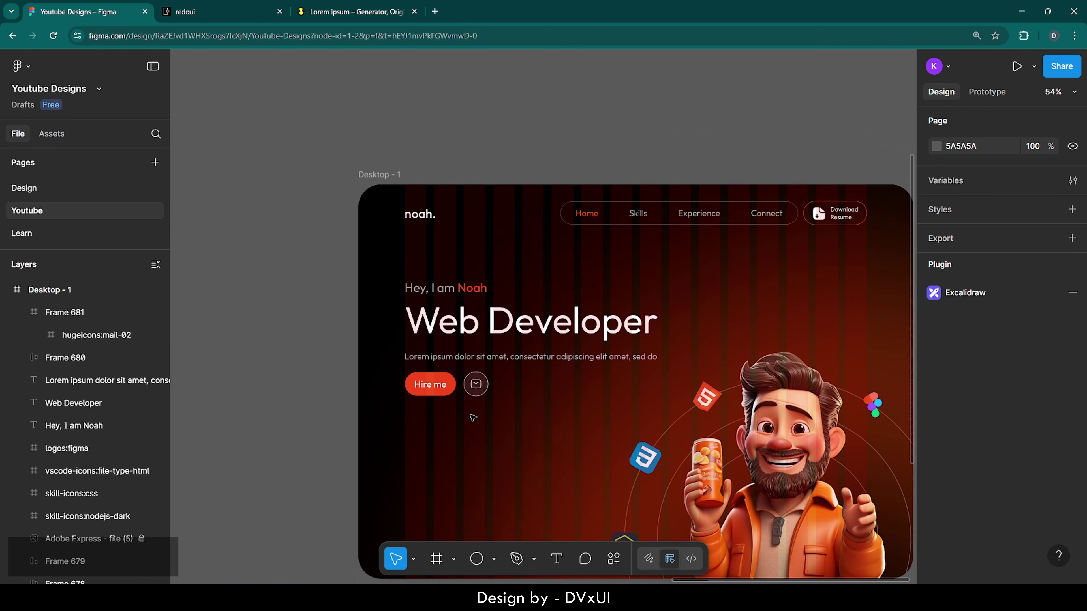
{"action": "scroll", "coordinate": [472, 417], "scroll_direction": "down", "scroll_amount": 2}
{"action": "scroll", "coordinate": [473, 418], "scroll_direction": "right", "scroll_amount": 2}
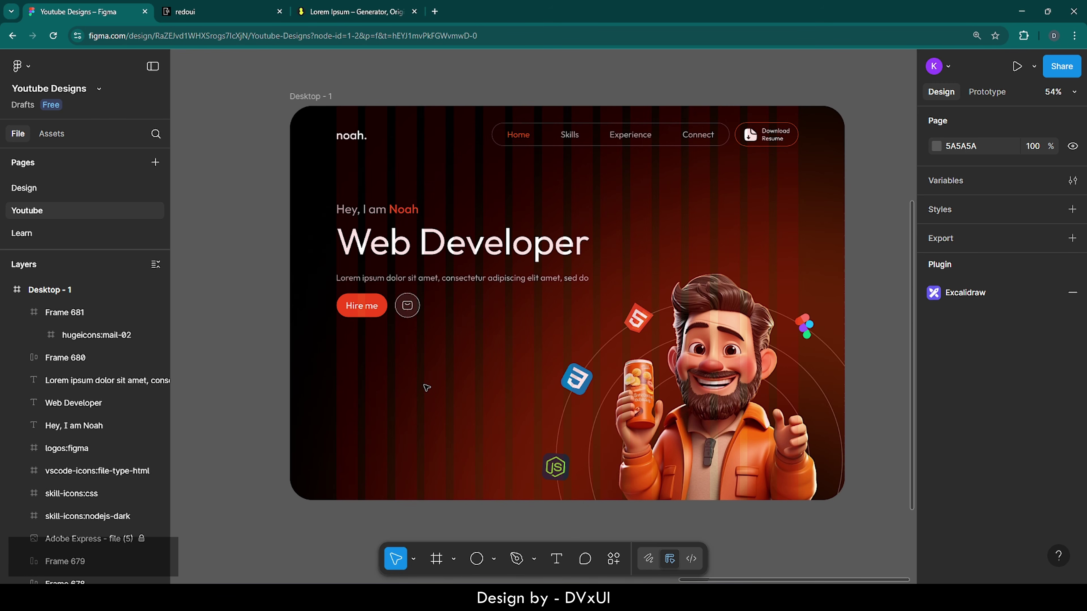
{"action": "key", "text": "l"}
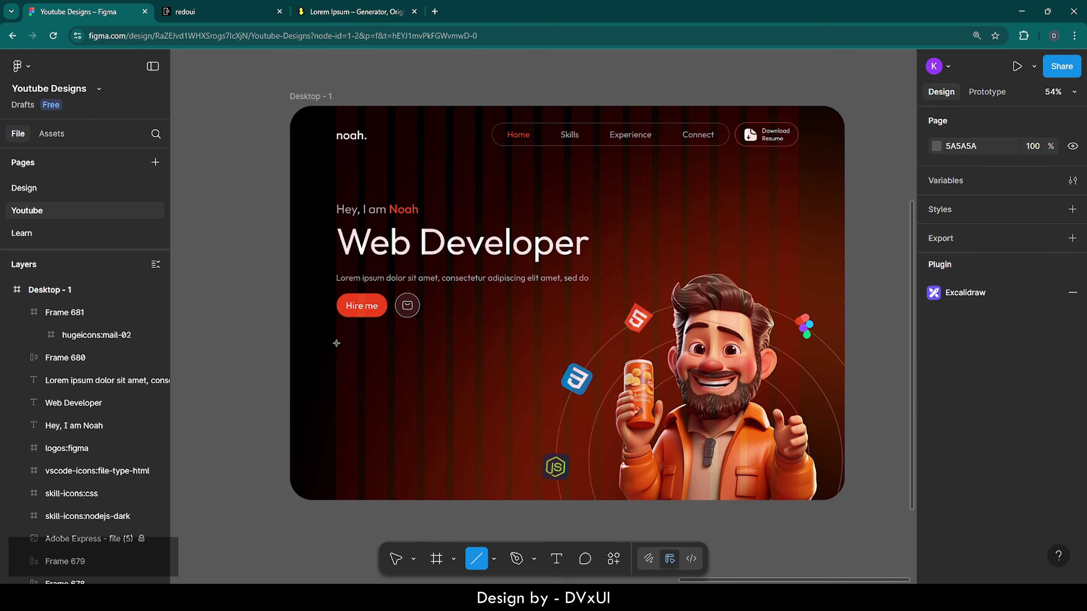
{"action": "left_click_drag", "start_coordinate": [337, 344], "coordinate": [541, 341]}
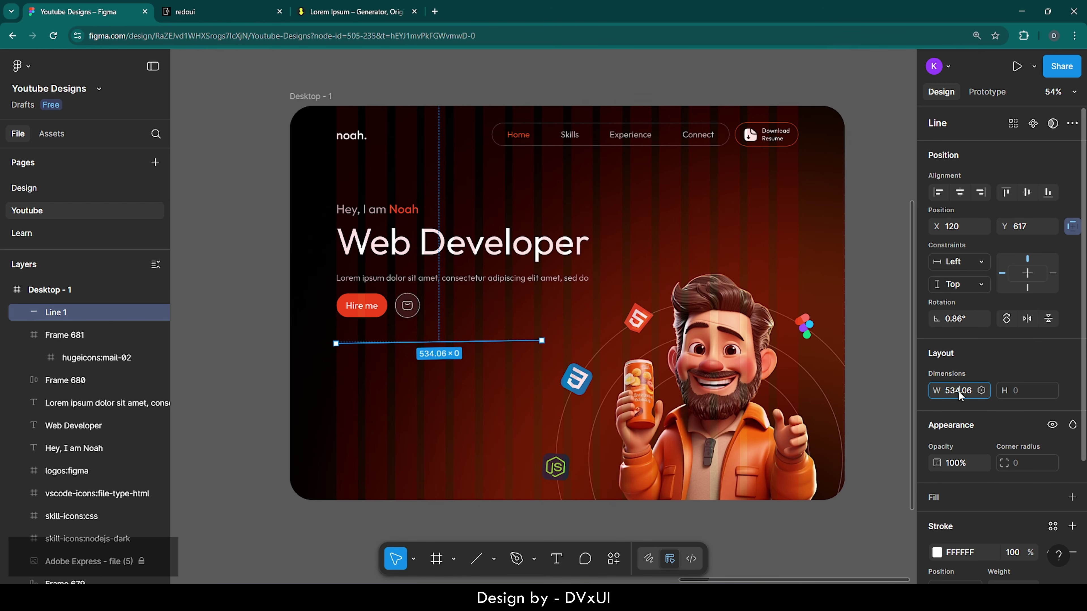
Step: Set the new line's width to 530 and its rotation to 0°
{"action": "type", "text": "530"}
{"action": "key", "text": "Return"}
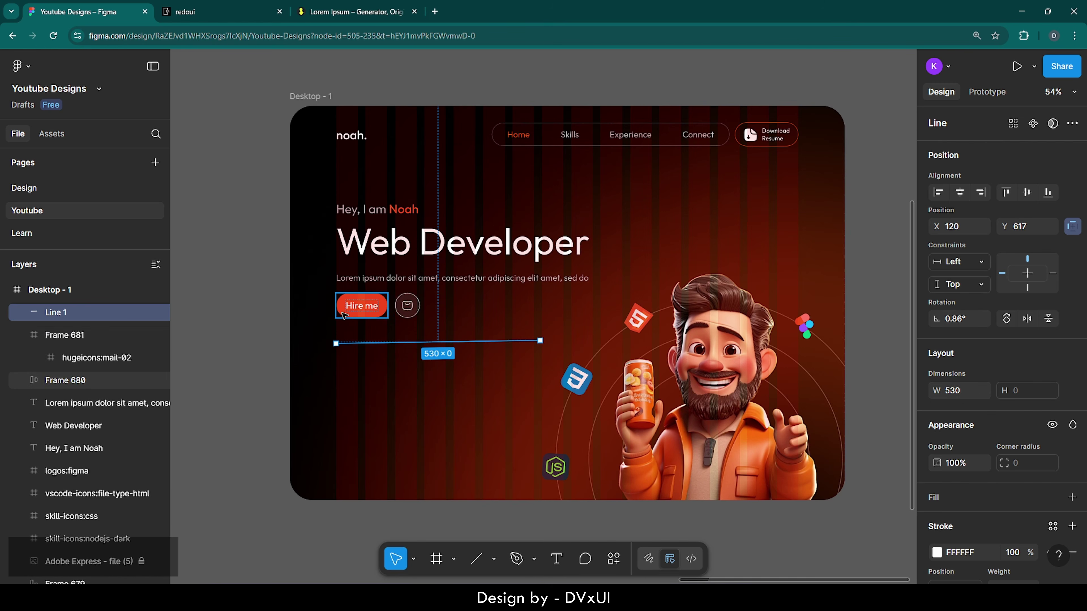
{"action": "left_click", "coordinate": [966, 320]}
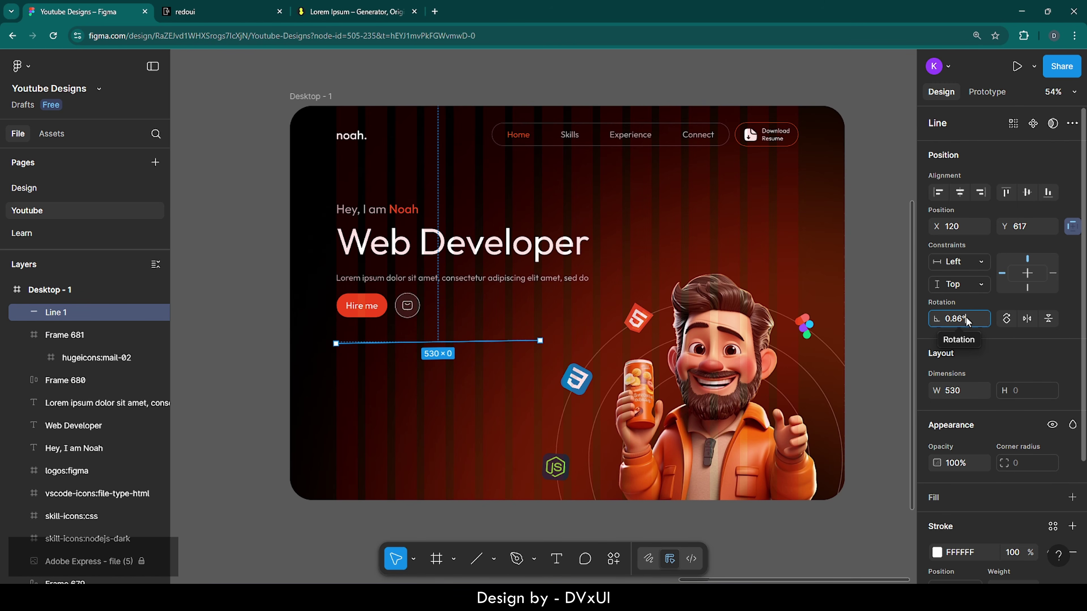
{"action": "type", "text": "0"}
{"action": "key", "text": "Return"}
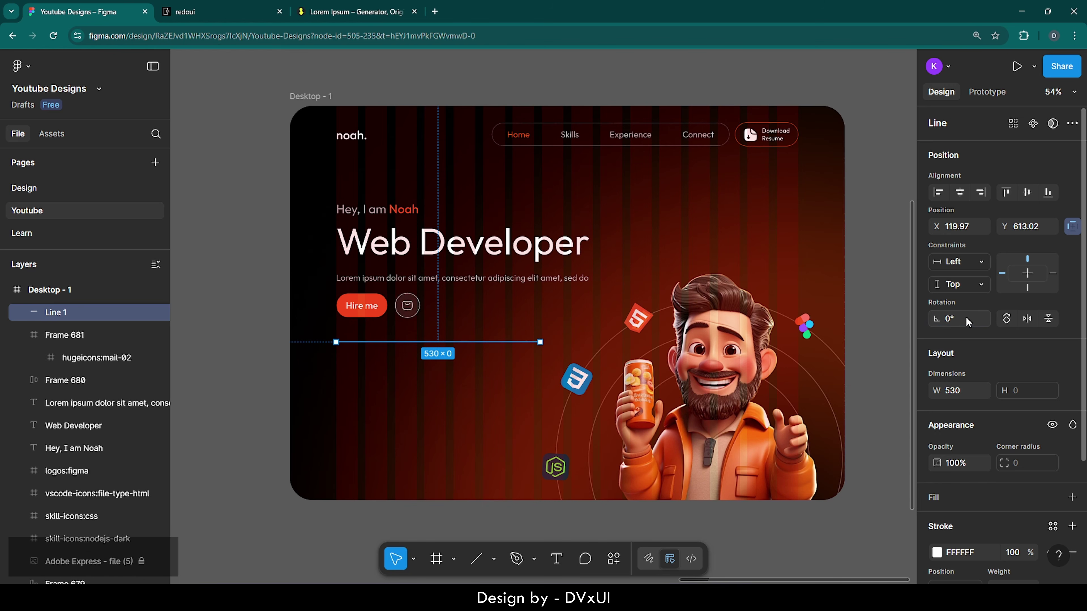
Step: Set the line's white stroke opacity to 30%
{"action": "scroll", "coordinate": [969, 449], "scroll_direction": "down", "scroll_amount": 4}
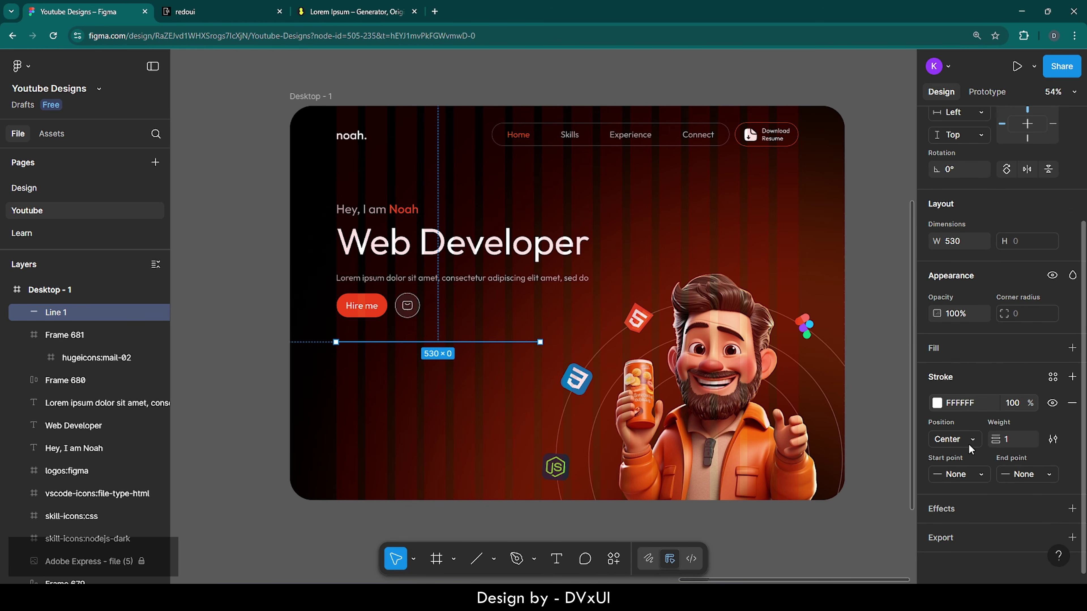
{"action": "left_click", "coordinate": [1017, 403]}
{"action": "type", "text": "30"}
{"action": "key", "text": "Return"}
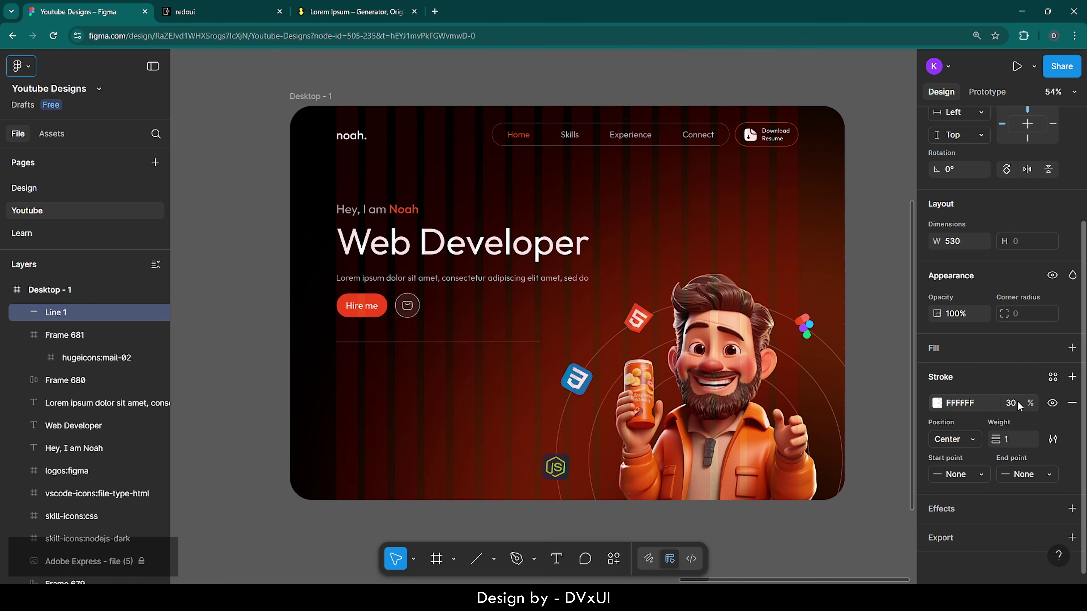
Step: Nudge the divider line up slightly, closer to the "Hire me" button
{"action": "left_click", "coordinate": [391, 386]}
{"action": "left_click", "coordinate": [394, 341]}
{"action": "key", "text": "Up"}
{"action": "key", "text": "Up"}
{"action": "key", "text": "Up"}
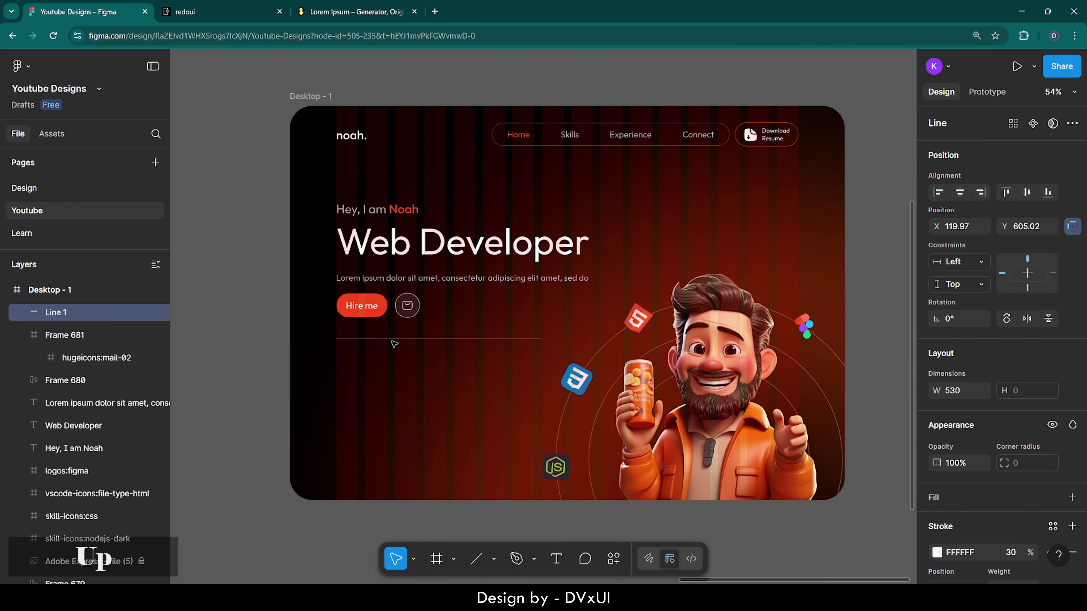
{"action": "key", "text": "Down"}
{"action": "key", "text": "Down"}
{"action": "left_click", "coordinate": [310, 389]}
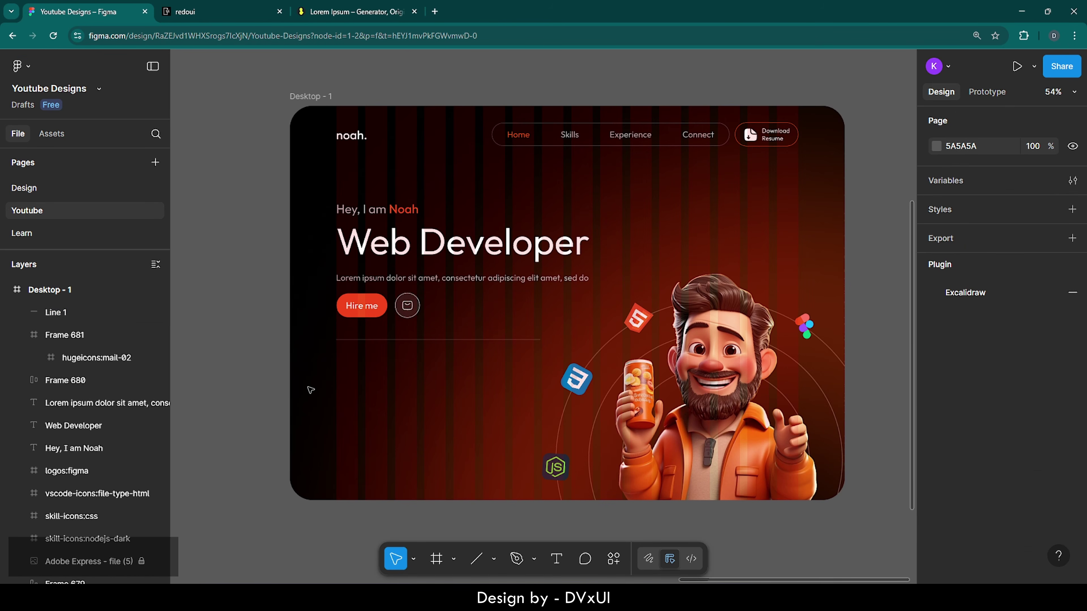
Step: Place a default 100 × 100 frame below the divider line, aligned with its left edge at X 120, Y 692
{"action": "scroll", "coordinate": [310, 390], "scroll_direction": "up", "scroll_amount": 5}
{"action": "scroll", "coordinate": [311, 390], "scroll_direction": "down", "scroll_amount": 2}
{"action": "scroll", "coordinate": [310, 389], "scroll_direction": "down", "scroll_amount": 2}
{"action": "scroll", "coordinate": [311, 390], "scroll_direction": "up", "scroll_amount": 1}
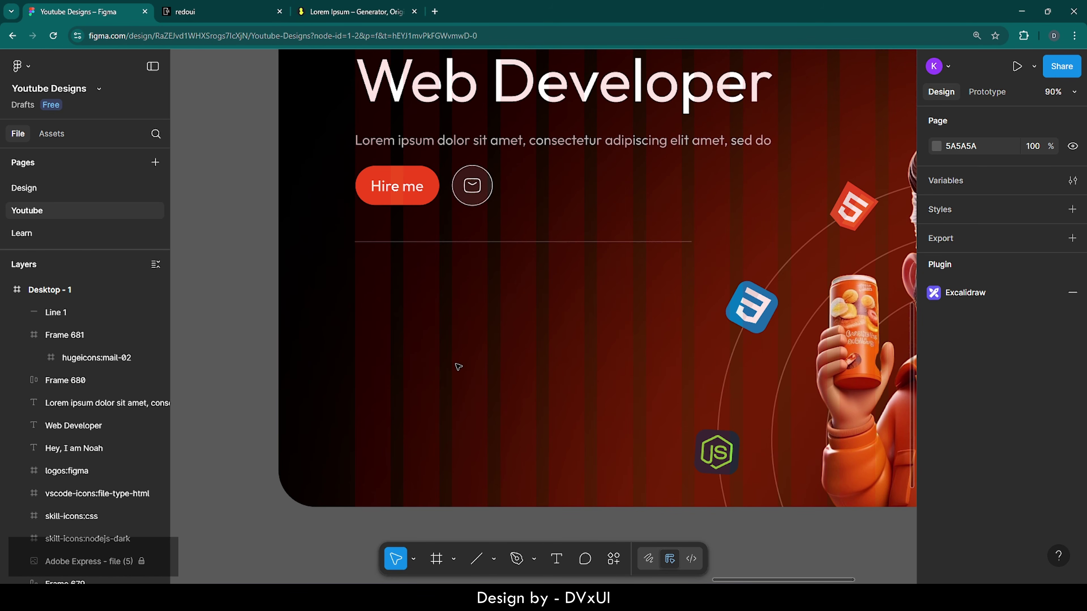
{"action": "key", "text": "f"}
{"action": "left_click", "coordinate": [420, 330]}
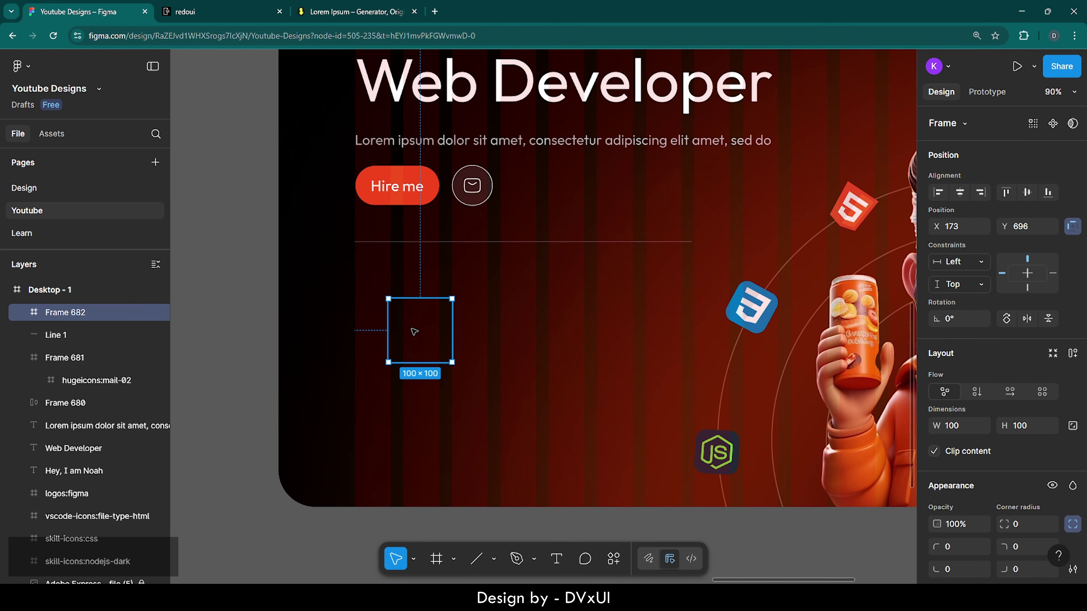
{"action": "left_click_drag", "start_coordinate": [414, 332], "coordinate": [381, 329]}
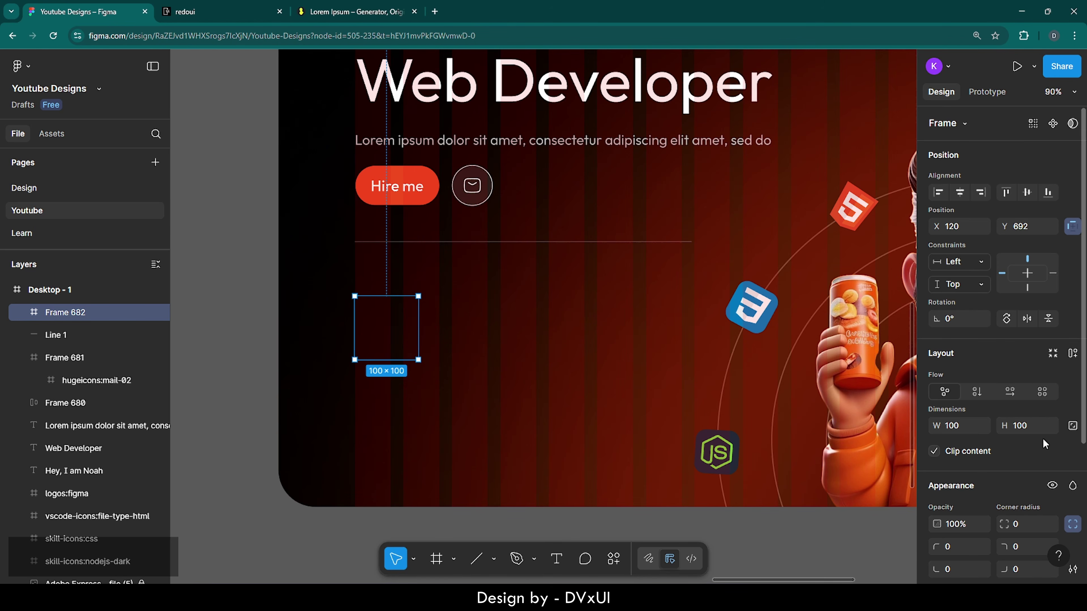
Step: Give the new frame below the divider a white fill and resize it to 360 × 260
{"action": "scroll", "coordinate": [1044, 444], "scroll_direction": "down", "scroll_amount": 5}
{"action": "left_click", "coordinate": [961, 423]}
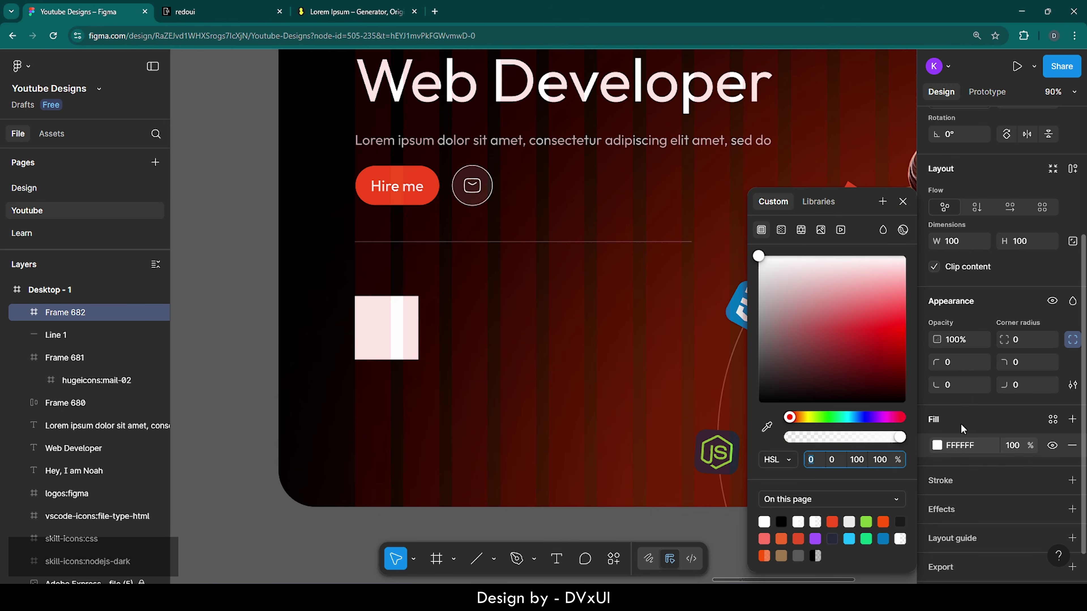
{"action": "scroll", "coordinate": [975, 385], "scroll_direction": "up", "scroll_amount": 5}
{"action": "left_click", "coordinate": [961, 426]}
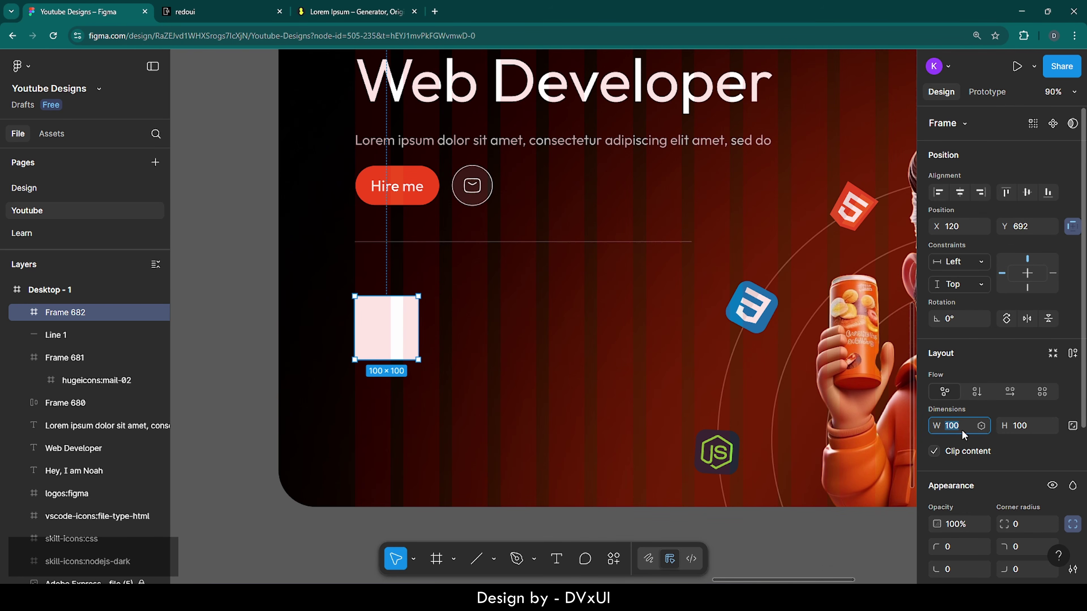
{"action": "type", "text": "360"}
{"action": "key", "text": "Return"}
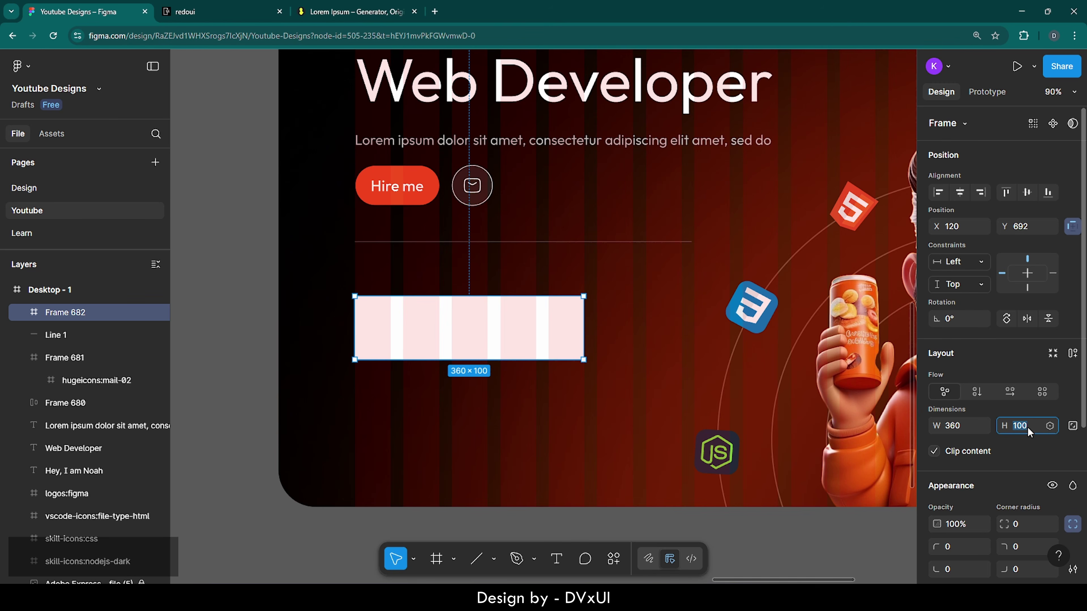
{"action": "type", "text": "260"}
{"action": "key", "text": "Return"}
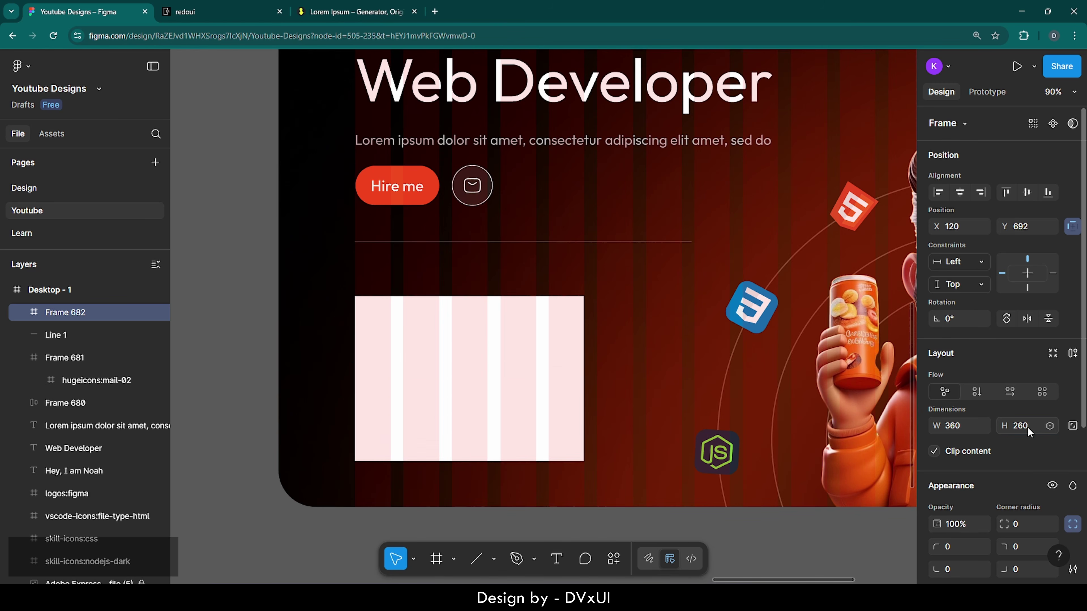
Step: Round the frame's corners with a radius of 42, and increase the radius to 46
{"action": "left_click", "coordinate": [1022, 523]}
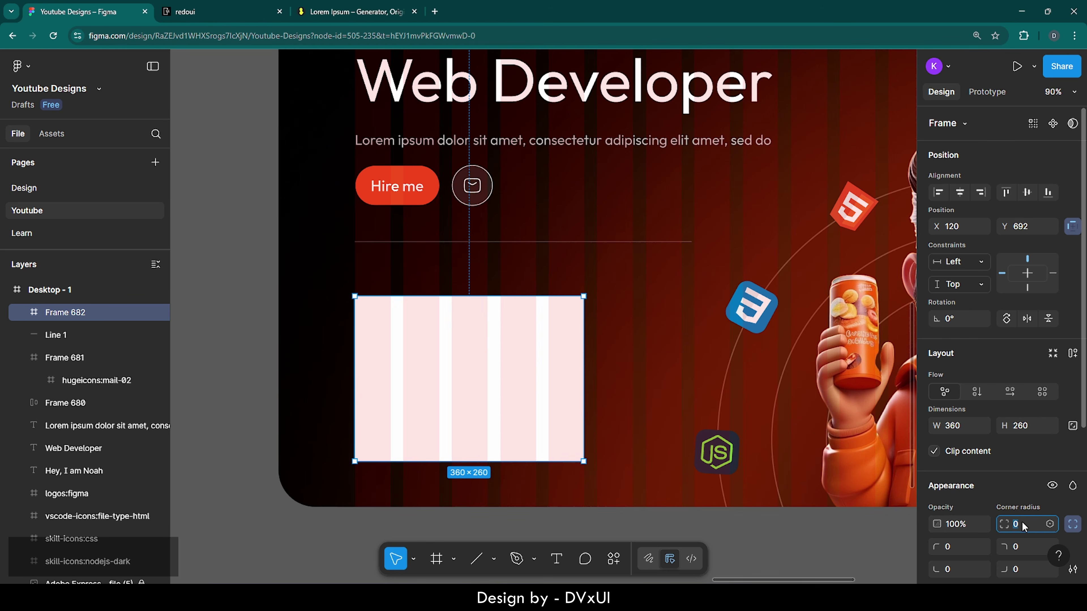
{"action": "type", "text": "42"}
{"action": "key", "text": "Return"}
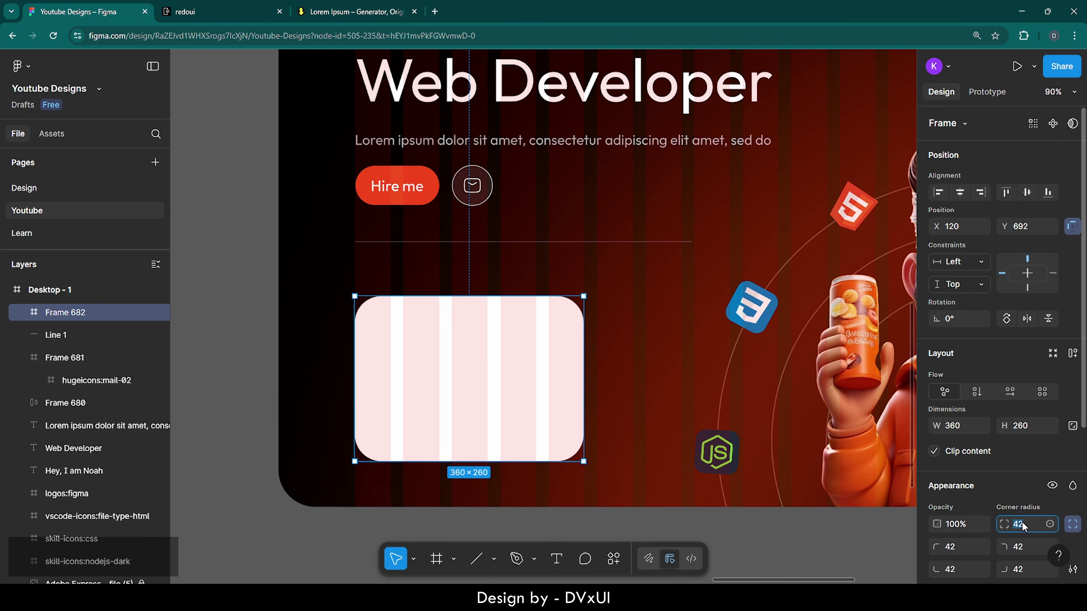
{"action": "type", "text": "46"}
{"action": "key", "text": "Return"}
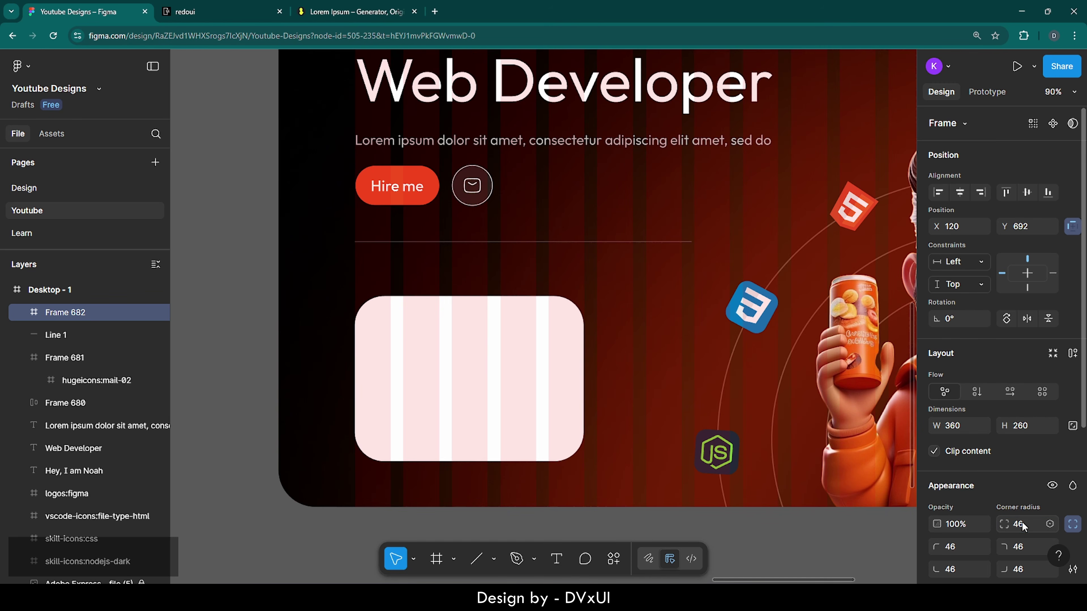
Step: Reduce the rounded frame's white fill opacity to 16%
{"action": "scroll", "coordinate": [971, 490], "scroll_direction": "down", "scroll_amount": 5}
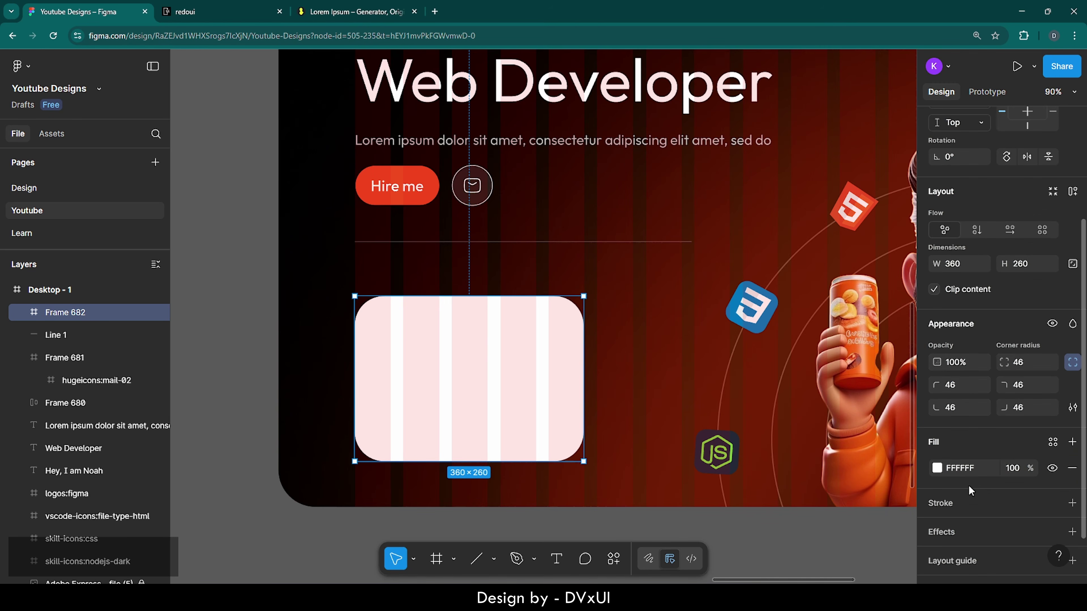
{"action": "left_click", "coordinate": [1014, 413]}
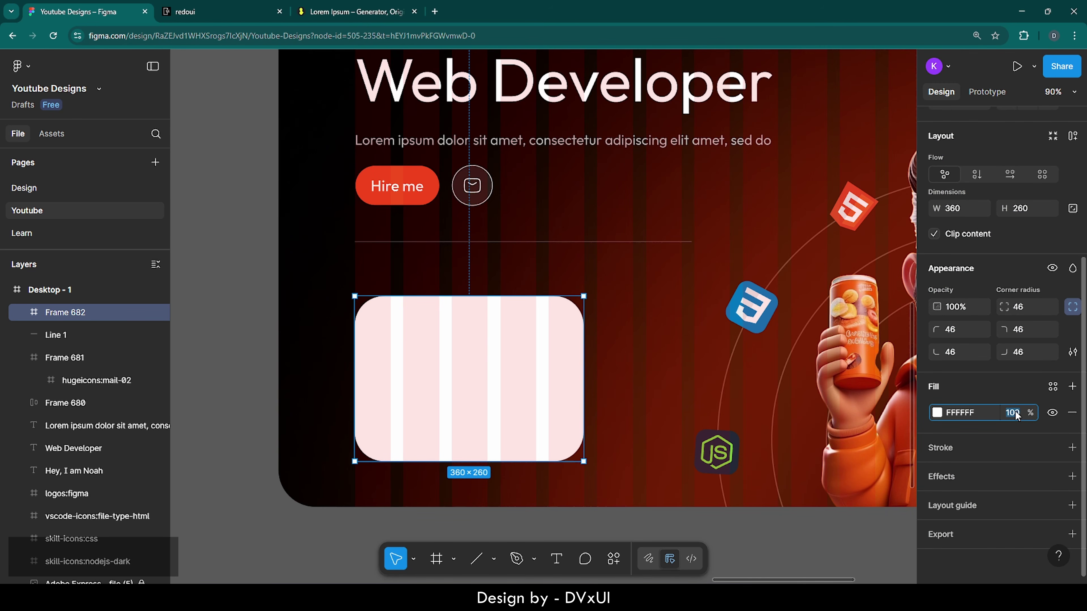
{"action": "type", "text": "16"}
{"action": "key", "text": "Return"}
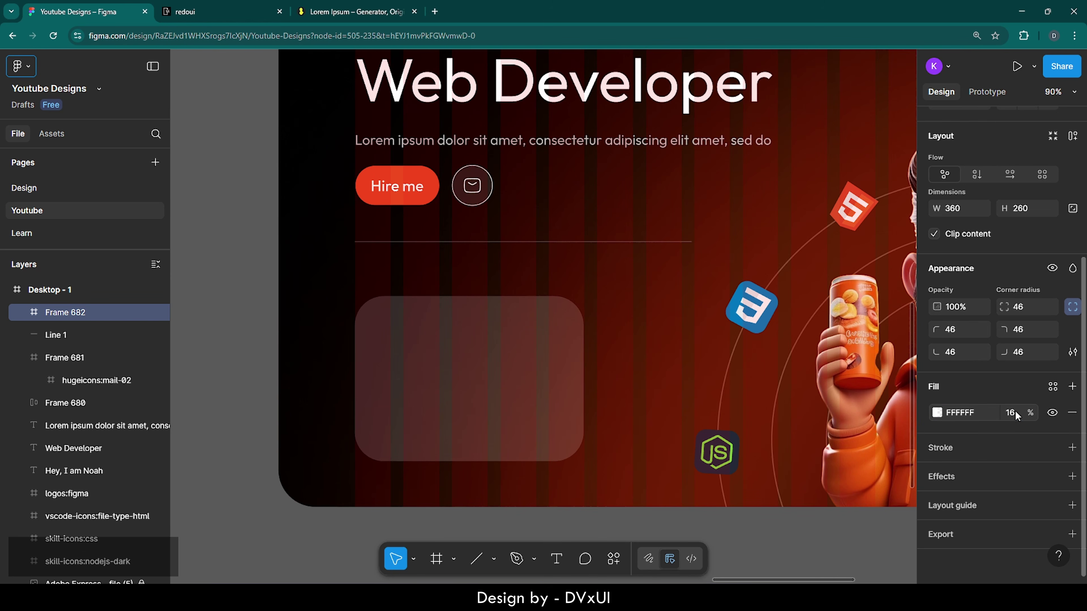
Step: Add a stroke to the rounded frame and set its color to FFFFFF
{"action": "left_click", "coordinate": [930, 447]}
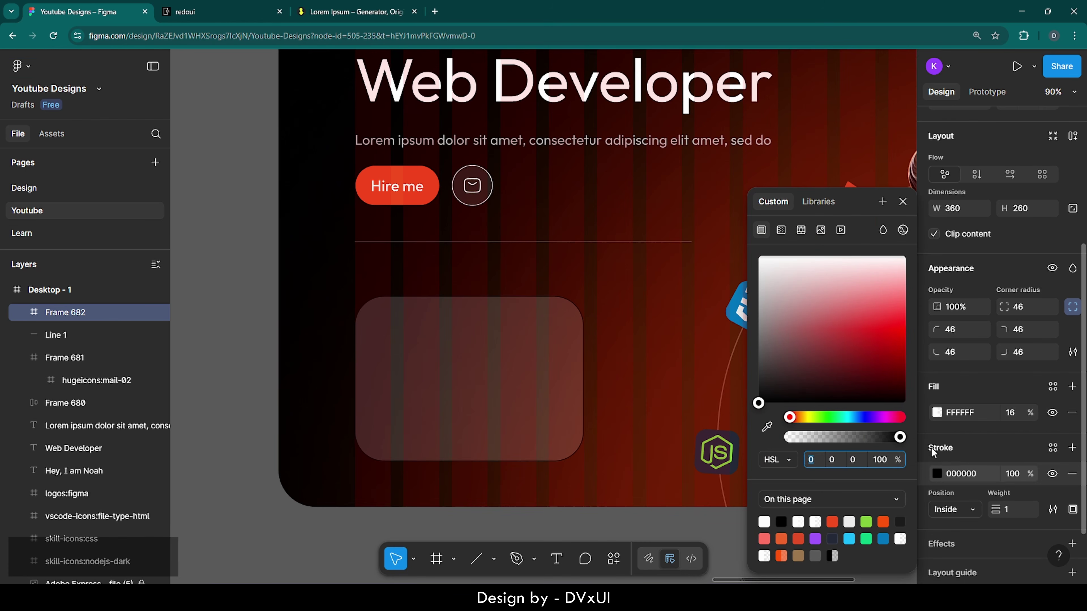
{"action": "left_click", "coordinate": [968, 475]}
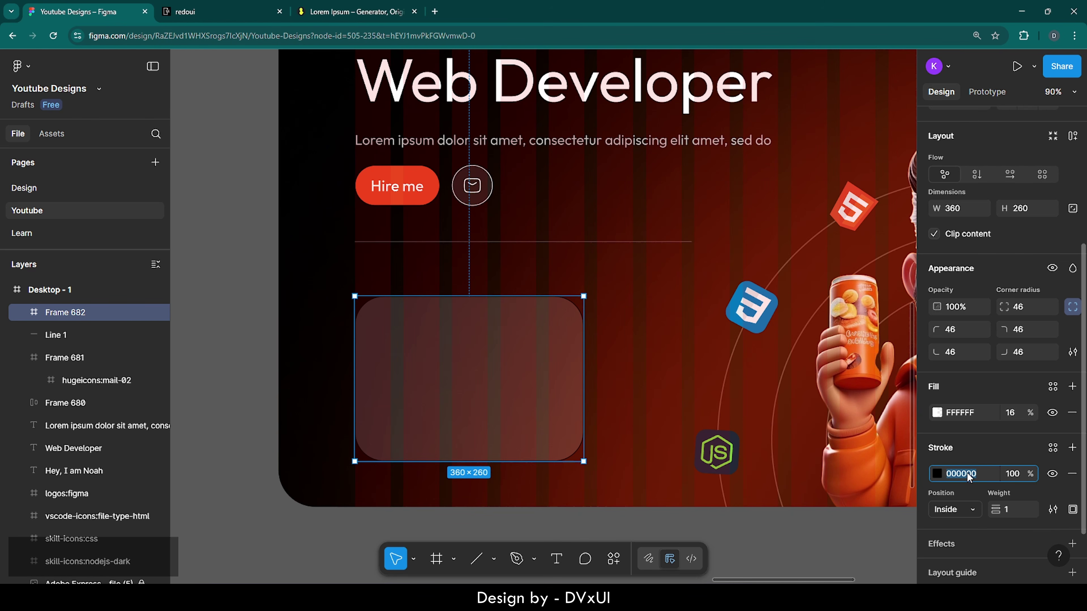
{"action": "type", "text": "ffffff"}
{"action": "key", "text": "Return"}
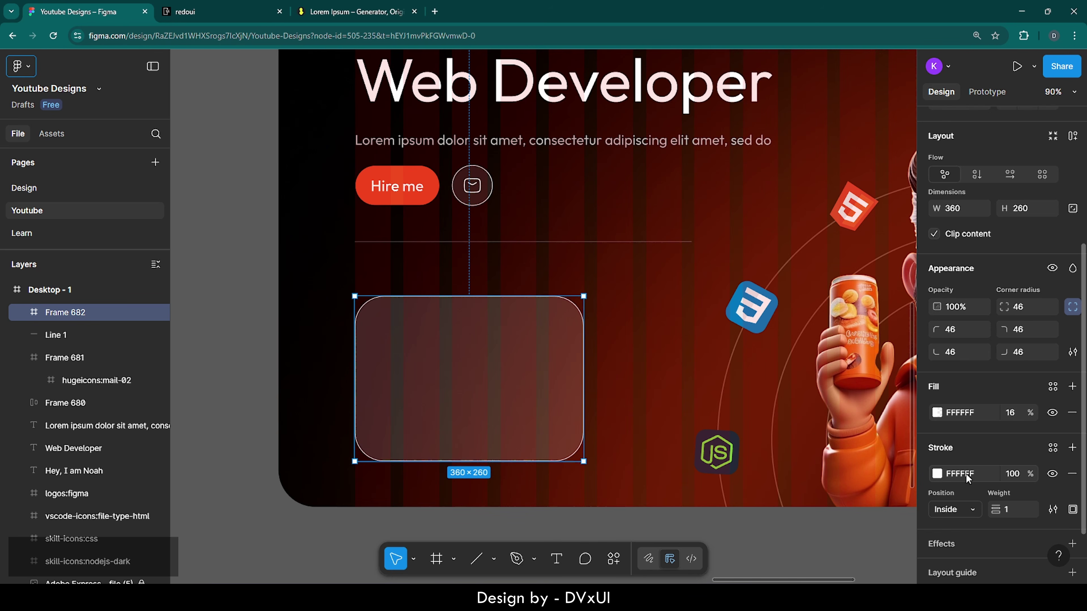
Step: Lower the frame's stroke opacity, trying 30% and settling on 50%
{"action": "left_click", "coordinate": [1019, 476]}
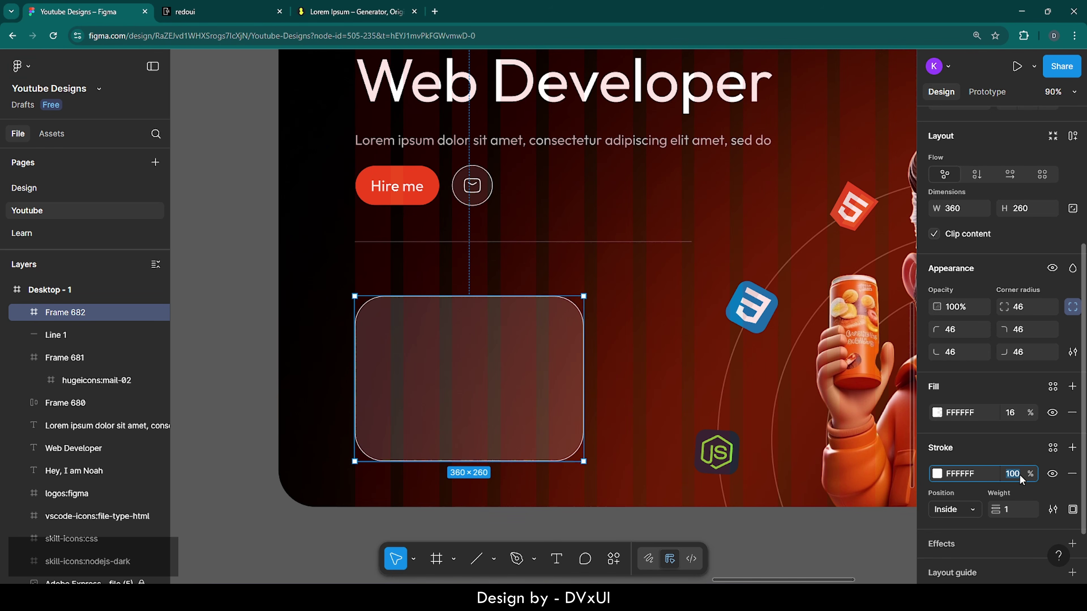
{"action": "type", "text": "30"}
{"action": "key", "text": "Return"}
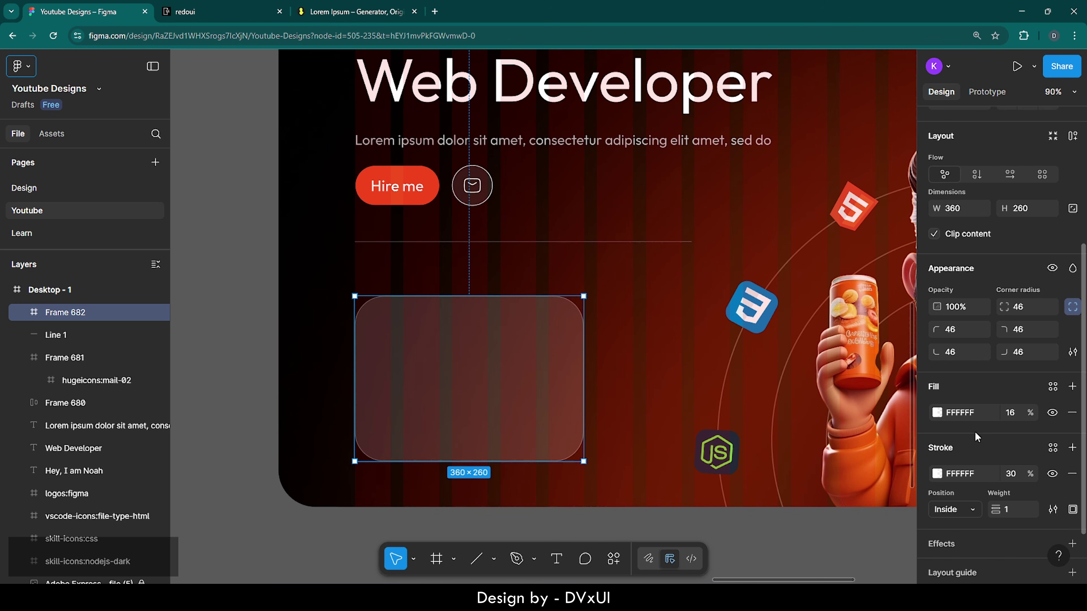
{"action": "left_click", "coordinate": [1020, 476]}
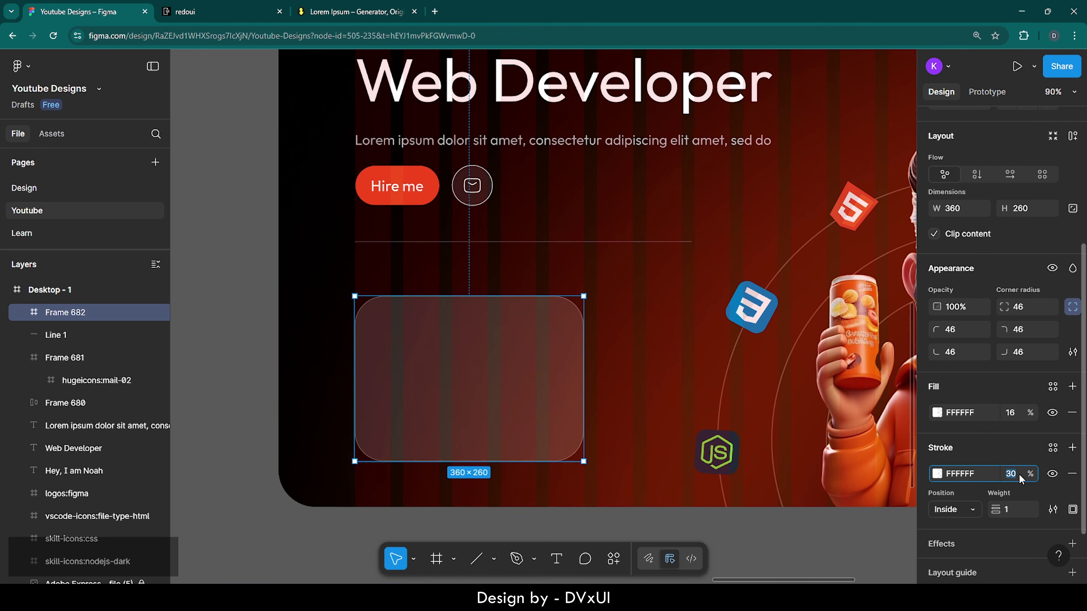
{"action": "type", "text": "50"}
{"action": "key", "text": "Return"}
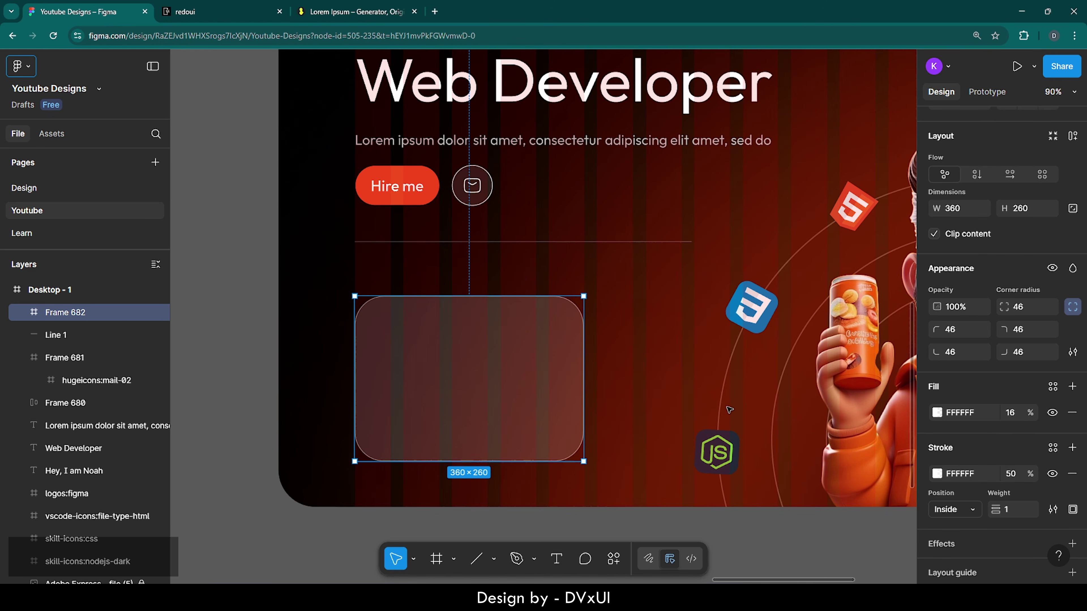
{"action": "left_click", "coordinate": [621, 358]}
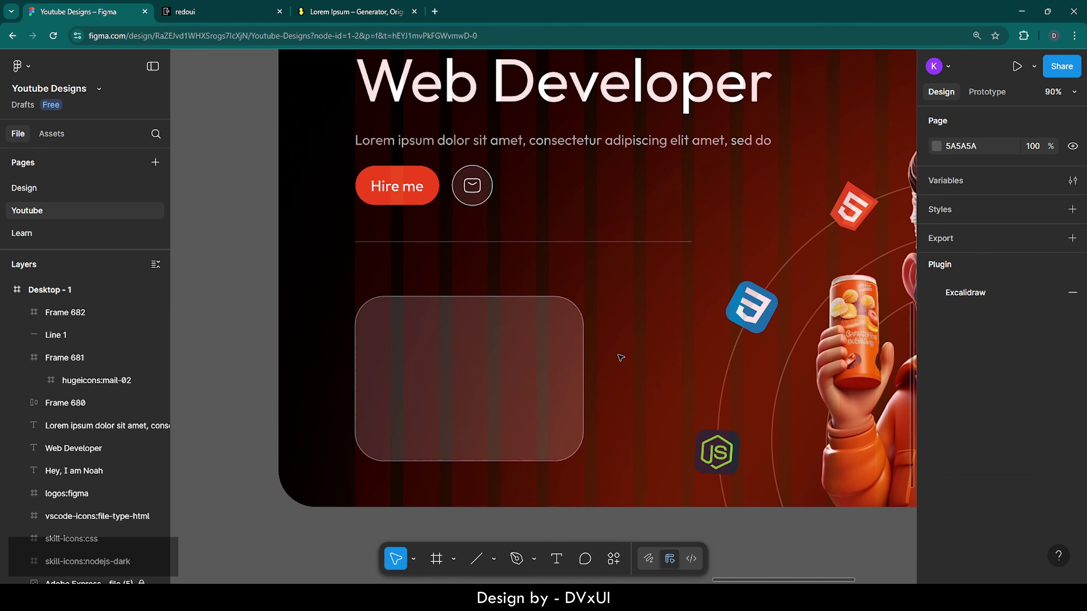
Step: Combine the "Hire me" button and the mail icon button into one auto layout row
{"action": "left_click", "coordinate": [491, 351]}
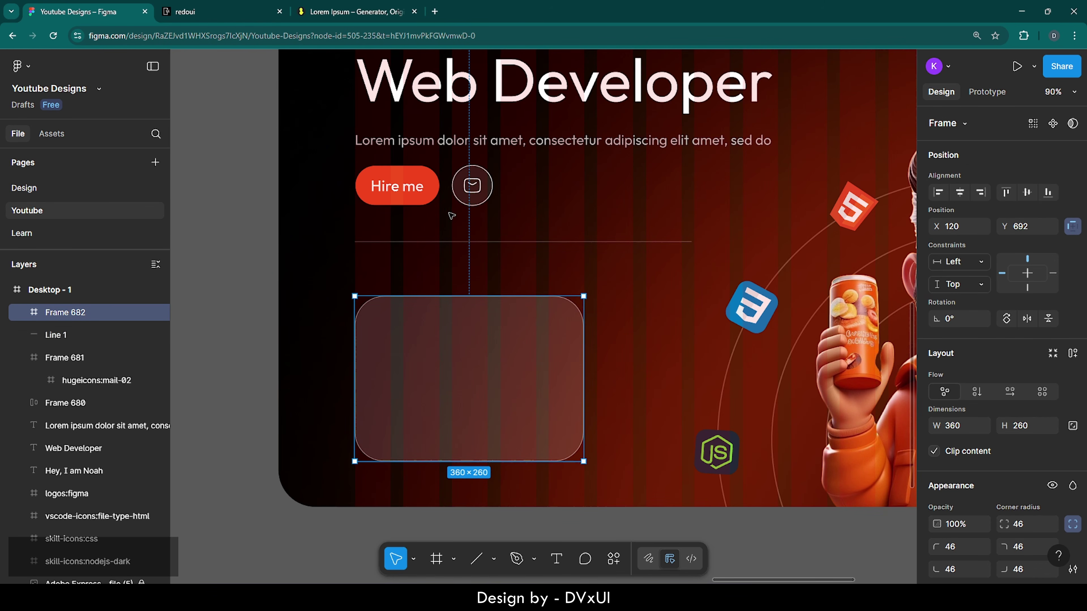
{"action": "left_click", "coordinate": [395, 189]}
{"action": "left_click", "coordinate": [474, 190], "text": "shift"}
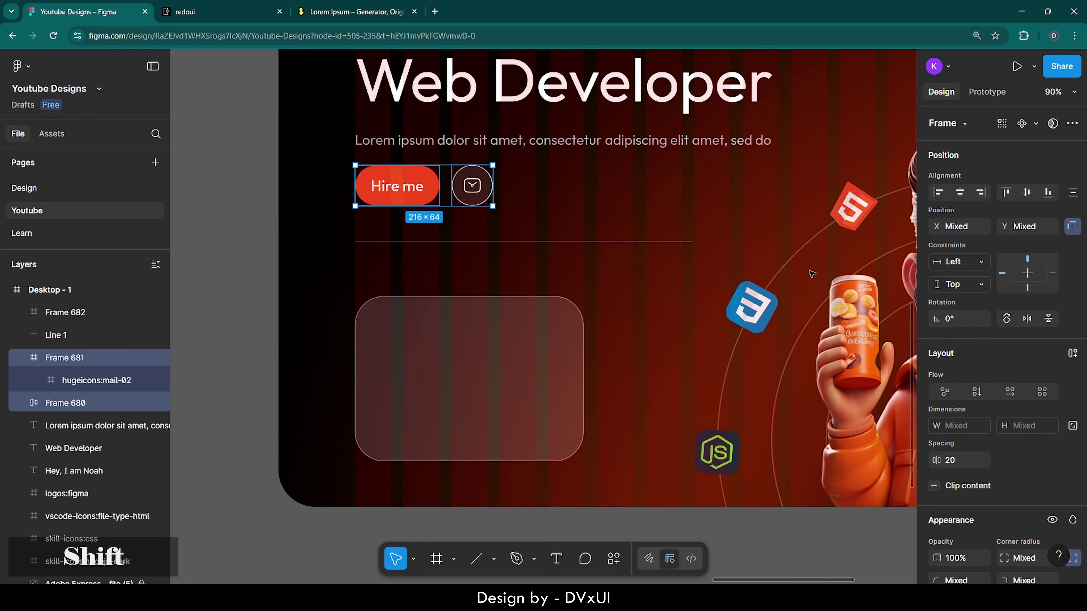
{"action": "left_click", "coordinate": [1067, 358]}
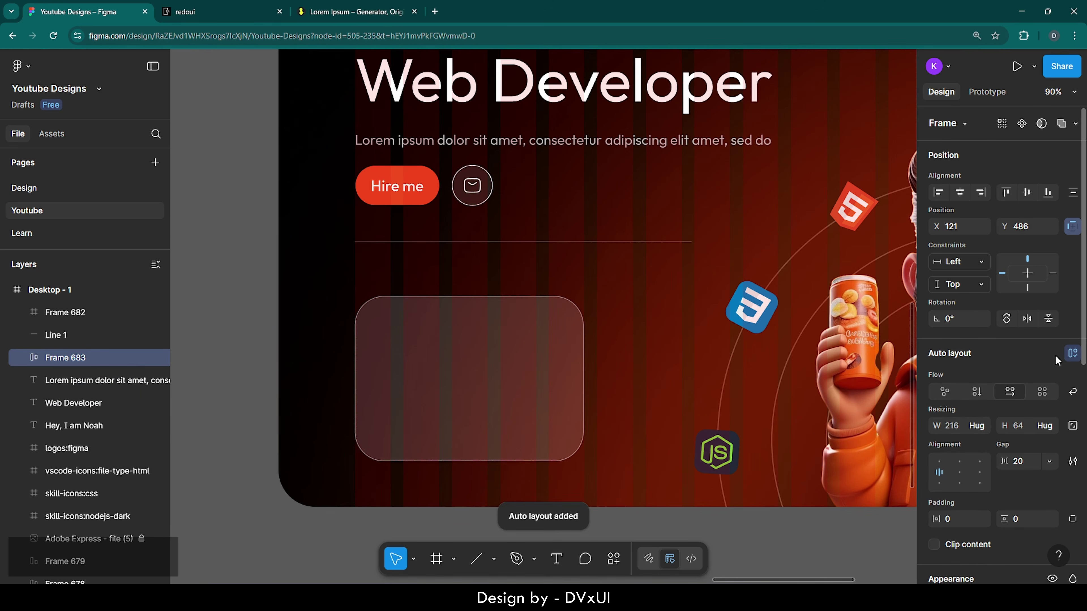
Step: Distribute the button row, the divider line and the rounded card evenly with vertical spacing
{"action": "left_click", "coordinate": [494, 243]}
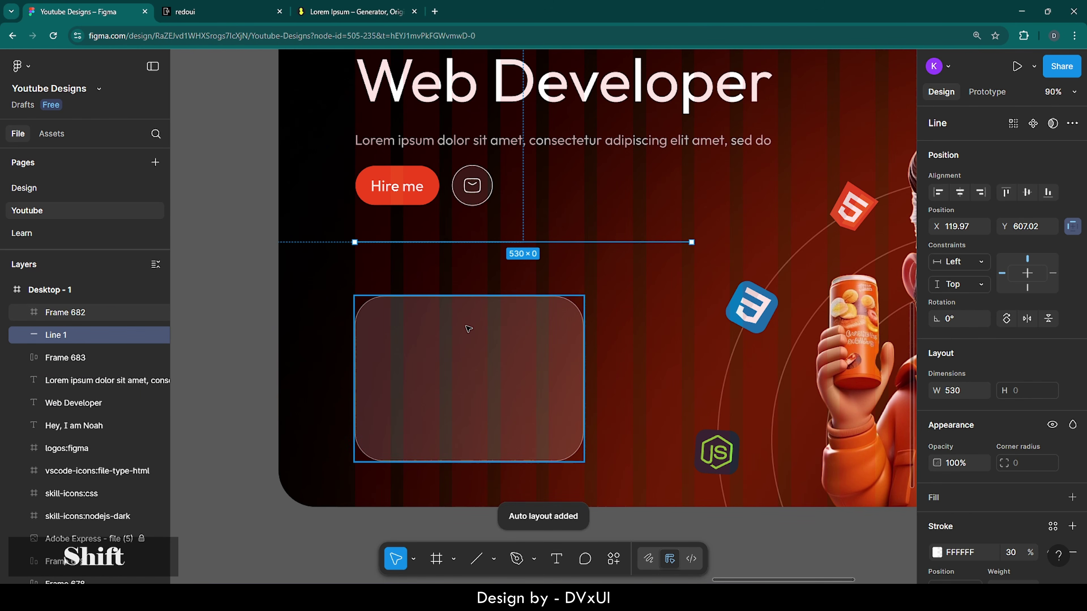
{"action": "left_click", "coordinate": [468, 372], "text": "shift"}
{"action": "left_click", "coordinate": [445, 195], "text": "shift"}
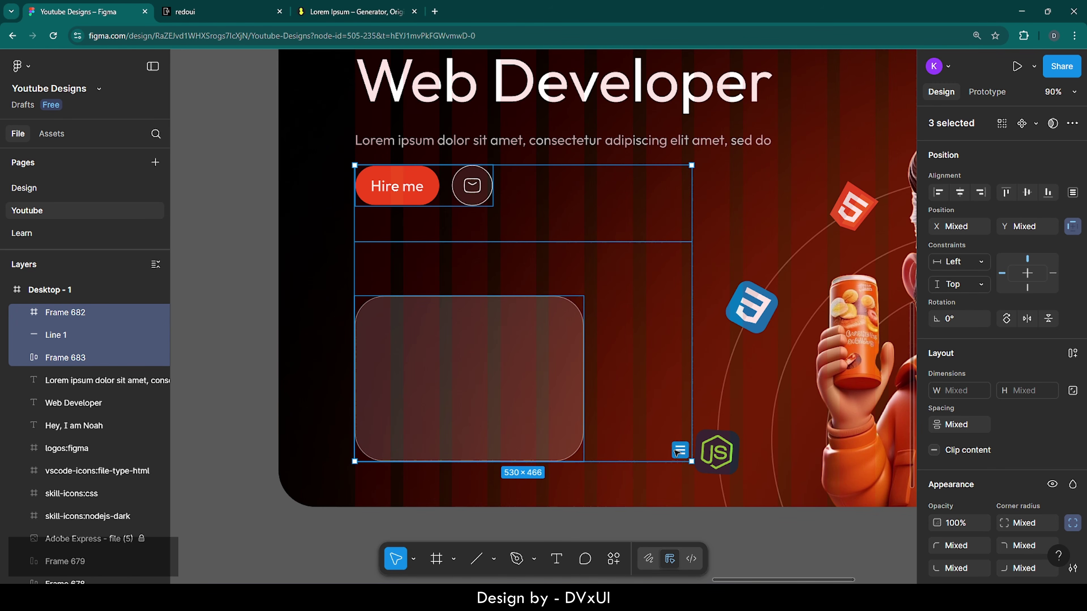
{"action": "left_click", "coordinate": [1074, 193]}
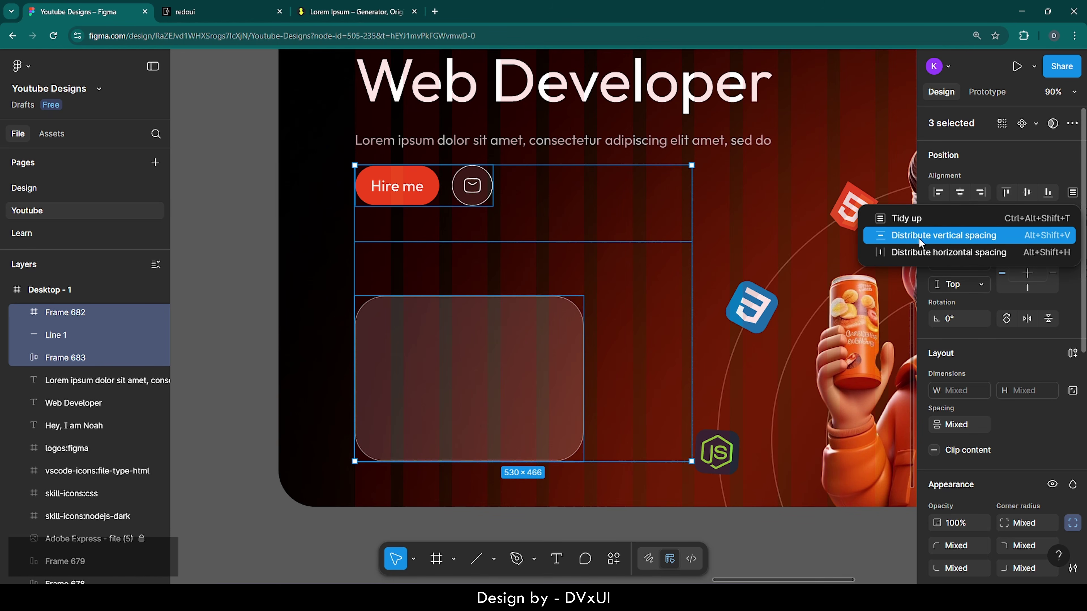
{"action": "left_click", "coordinate": [971, 235]}
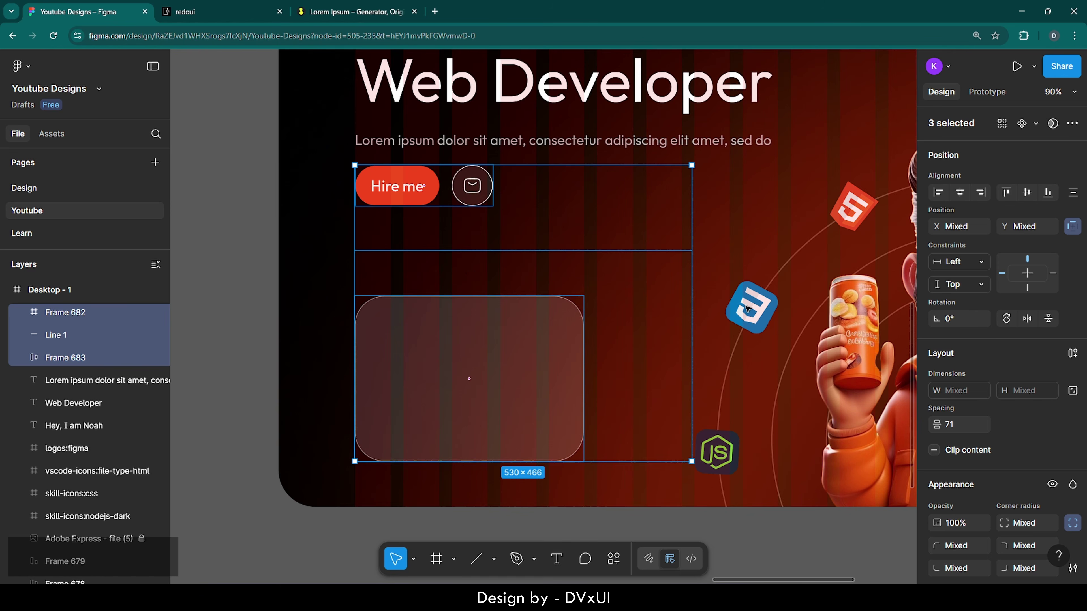
Step: Adjust the vertical spacing between the button row, divider and card, trying 50 and settling on 60
{"action": "left_click", "coordinate": [954, 424]}
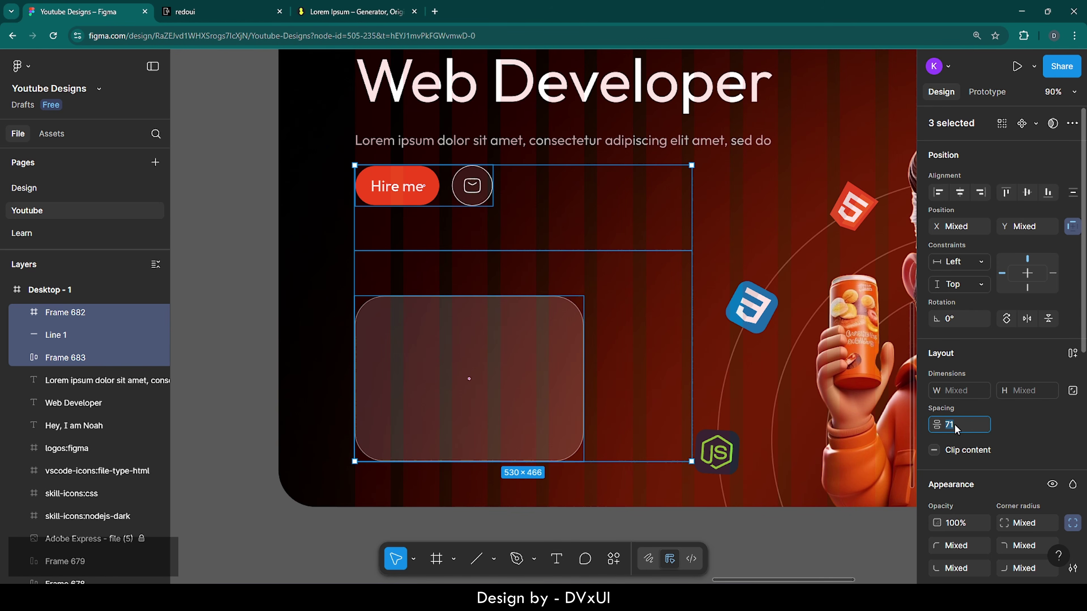
{"action": "type", "text": "50"}
{"action": "key", "text": "Return"}
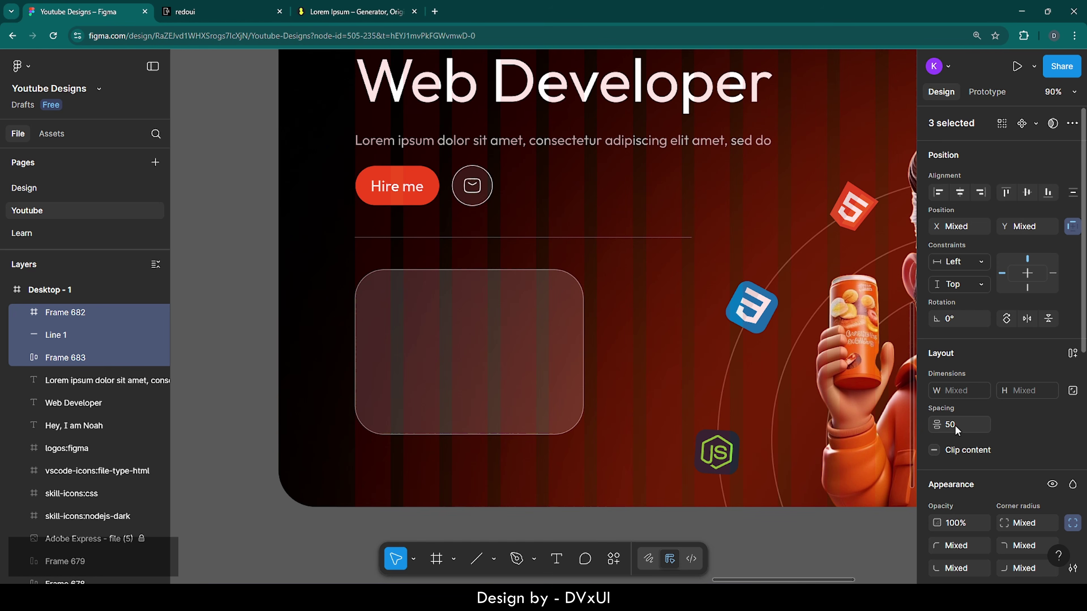
{"action": "left_click", "coordinate": [954, 425]}
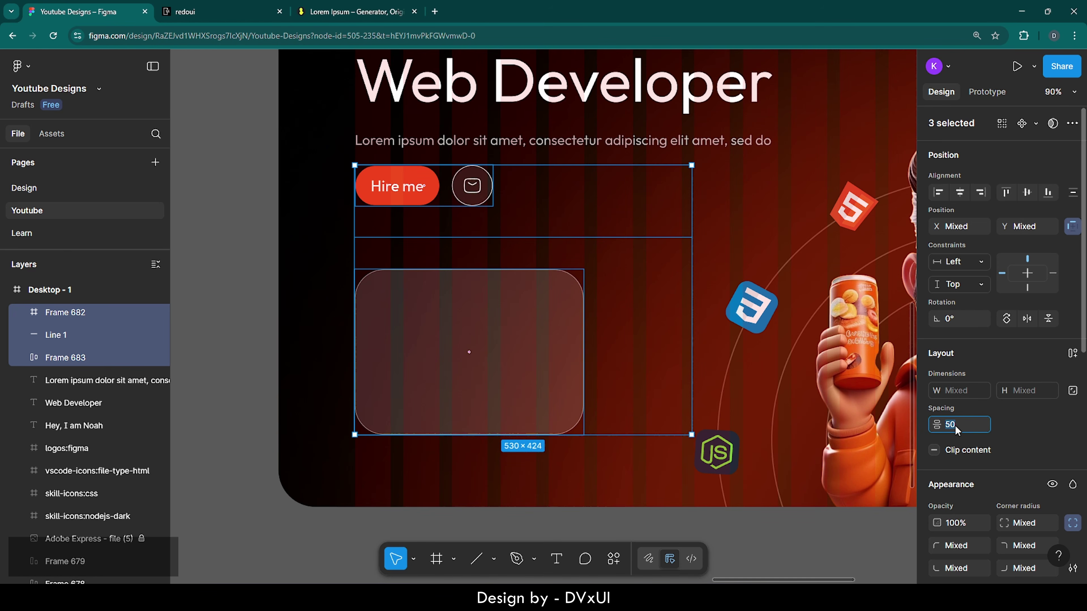
{"action": "type", "text": "60"}
{"action": "key", "text": "Return"}
{"action": "scroll", "coordinate": [514, 503], "scroll_direction": "down", "scroll_amount": 2}
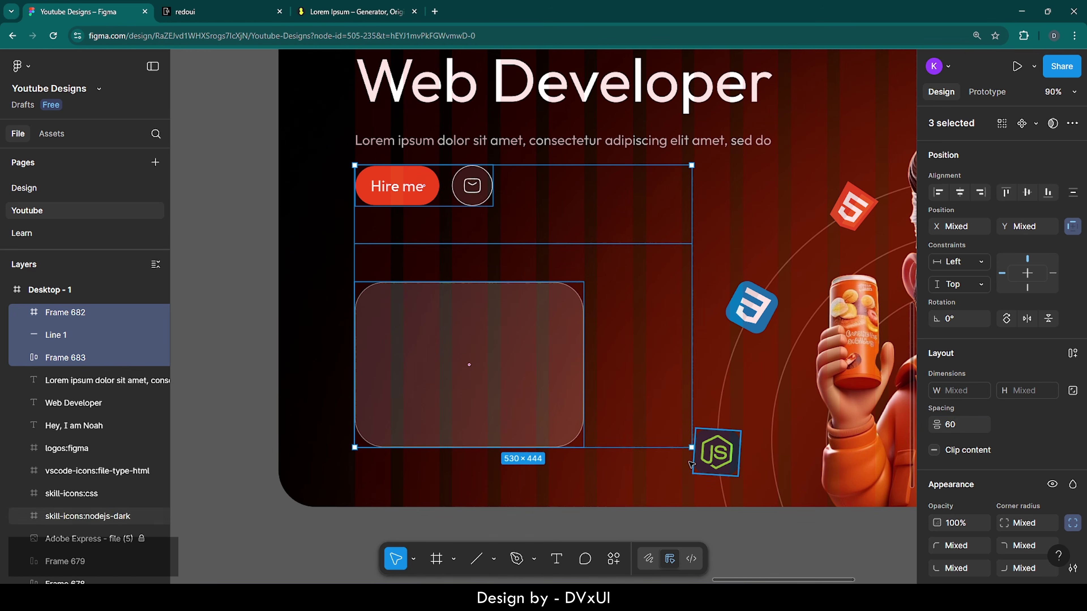
{"action": "left_click", "coordinate": [513, 503]}
Step: Add a text layer with an opening quotation mark inside the translucent rounded card
{"action": "scroll", "coordinate": [513, 503], "scroll_direction": "down", "scroll_amount": 3}
{"action": "scroll", "coordinate": [514, 502], "scroll_direction": "down", "scroll_amount": 2}
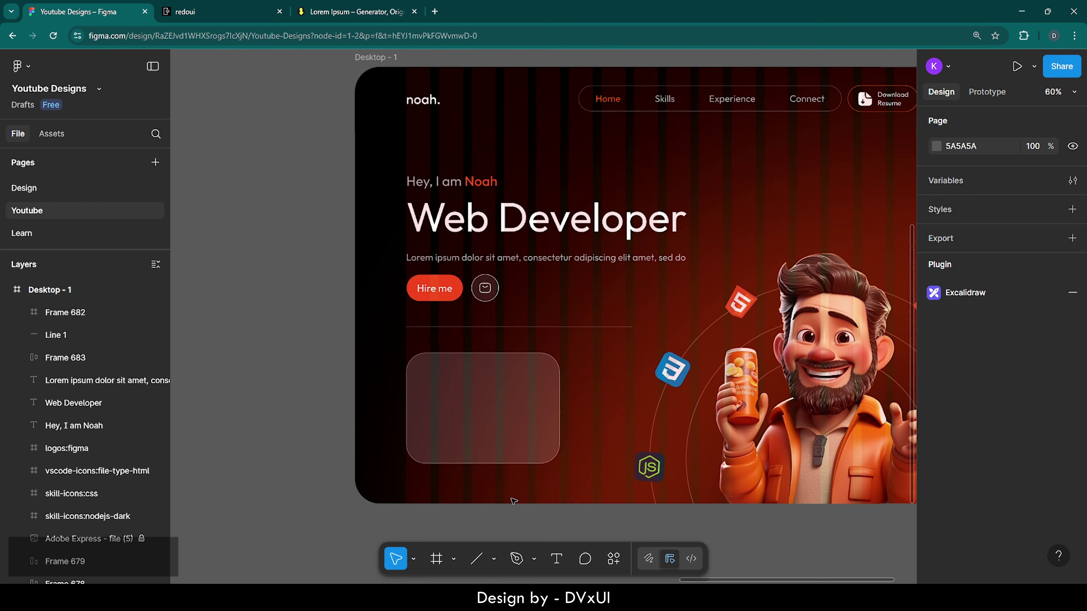
{"action": "scroll", "coordinate": [514, 501], "scroll_direction": "up", "scroll_amount": 5}
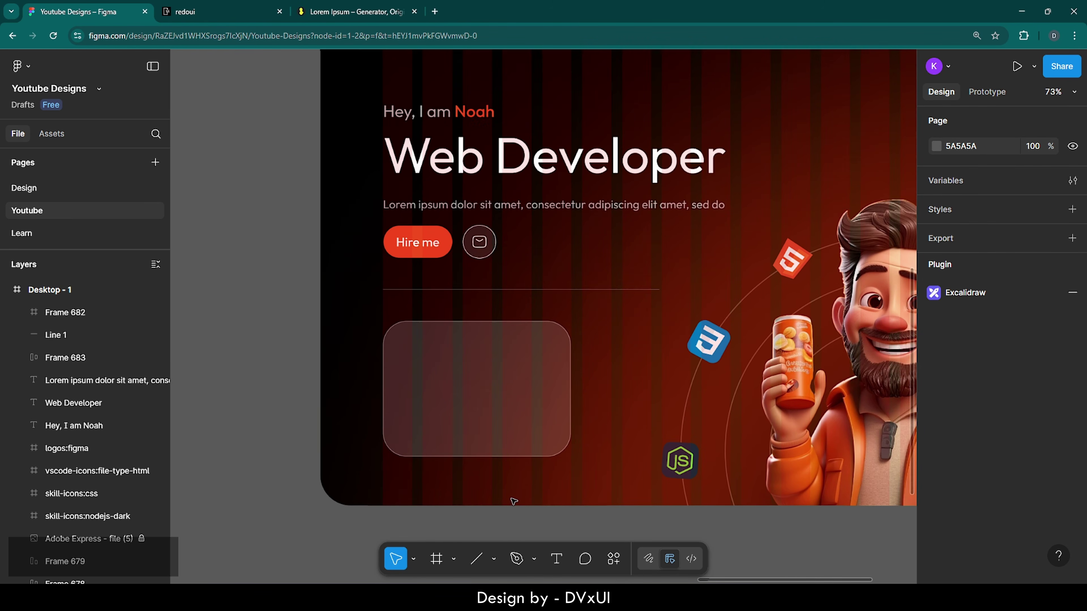
{"action": "scroll", "coordinate": [513, 501], "scroll_direction": "left", "scroll_amount": 3}
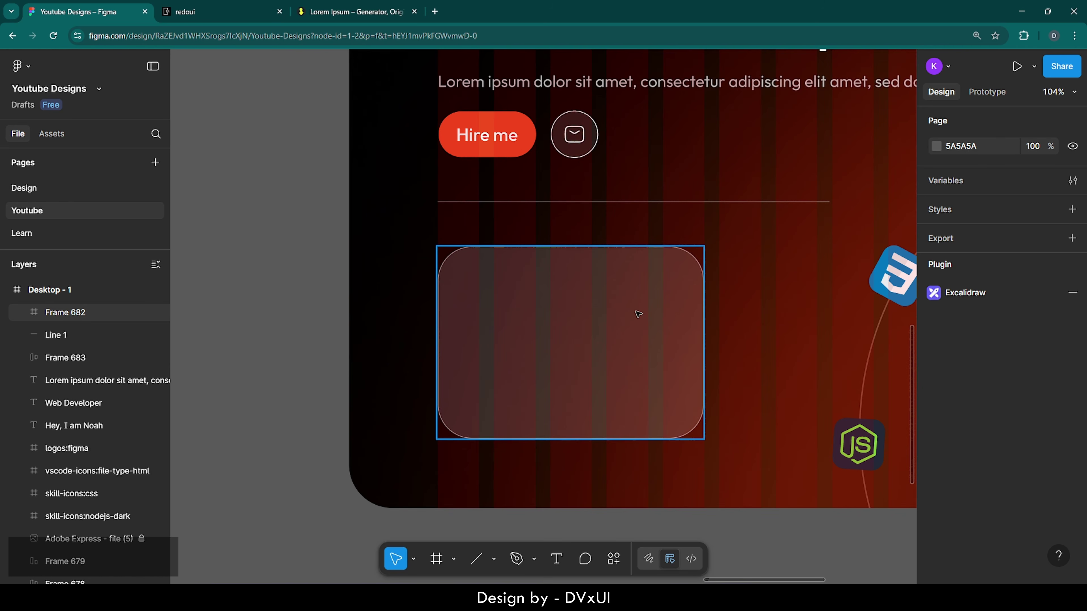
{"action": "scroll", "coordinate": [671, 318], "scroll_direction": "up", "scroll_amount": 3}
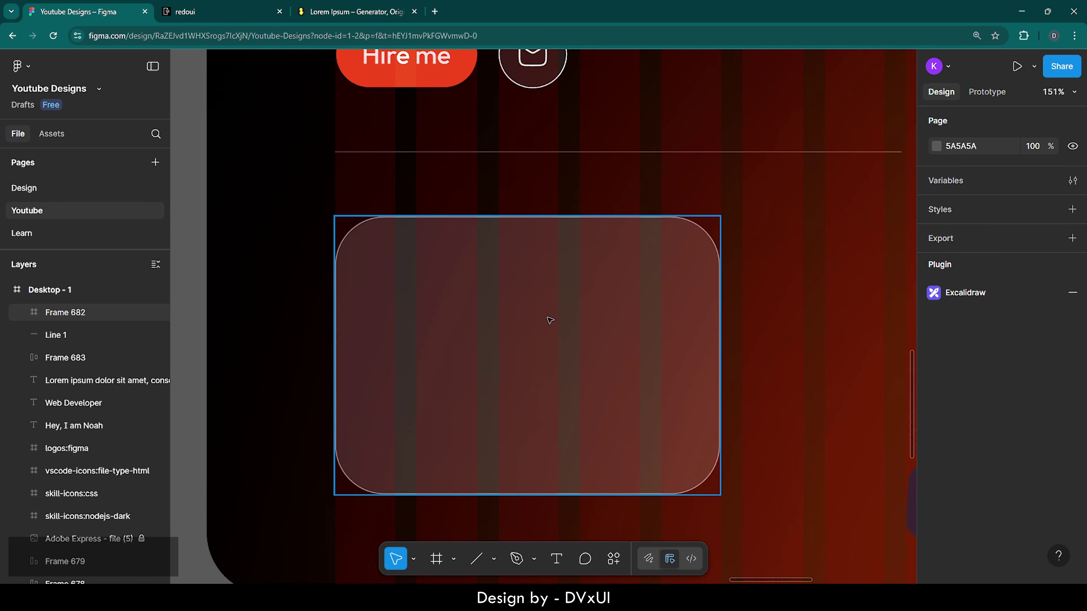
{"action": "key", "text": "t"}
{"action": "left_click", "coordinate": [498, 296]}
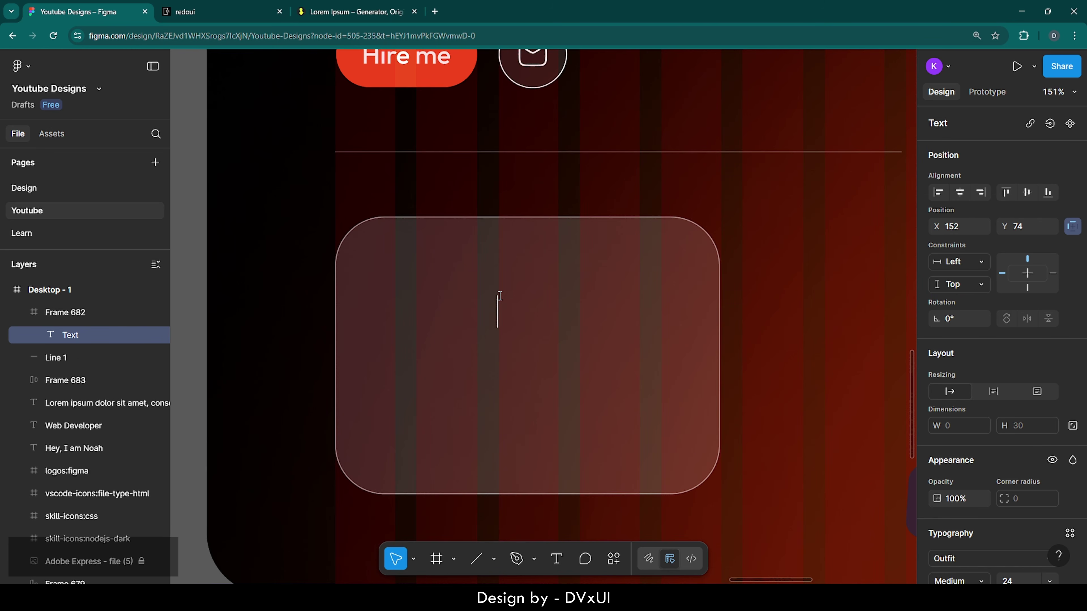
{"action": "key", "text": "shift"}
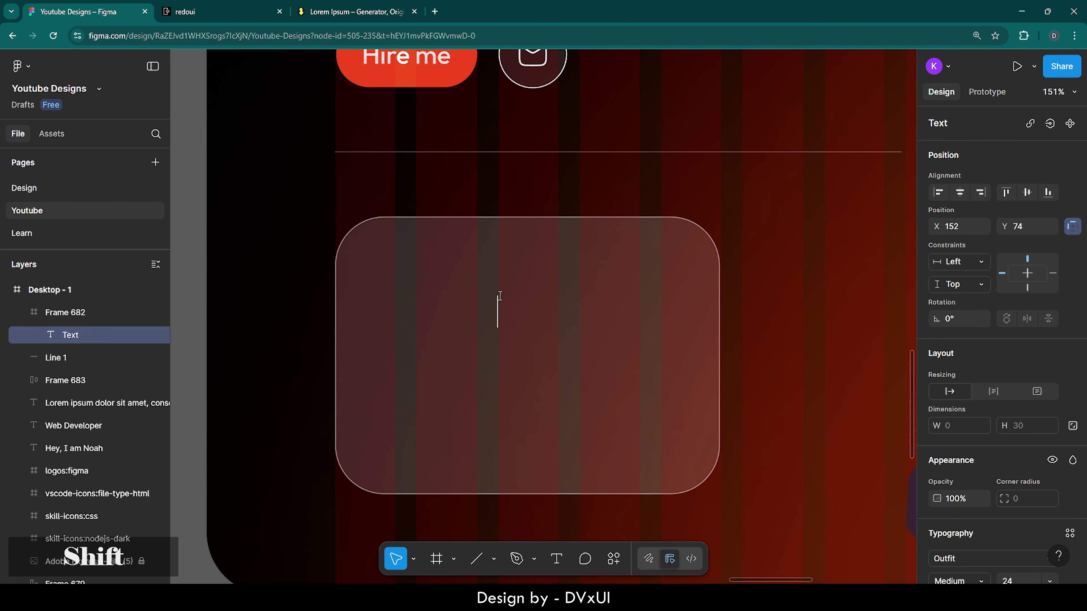
{"action": "type", "text": "\""}
Step: Set the quotation mark's font size to 104
{"action": "key", "text": "ctrl+a"}
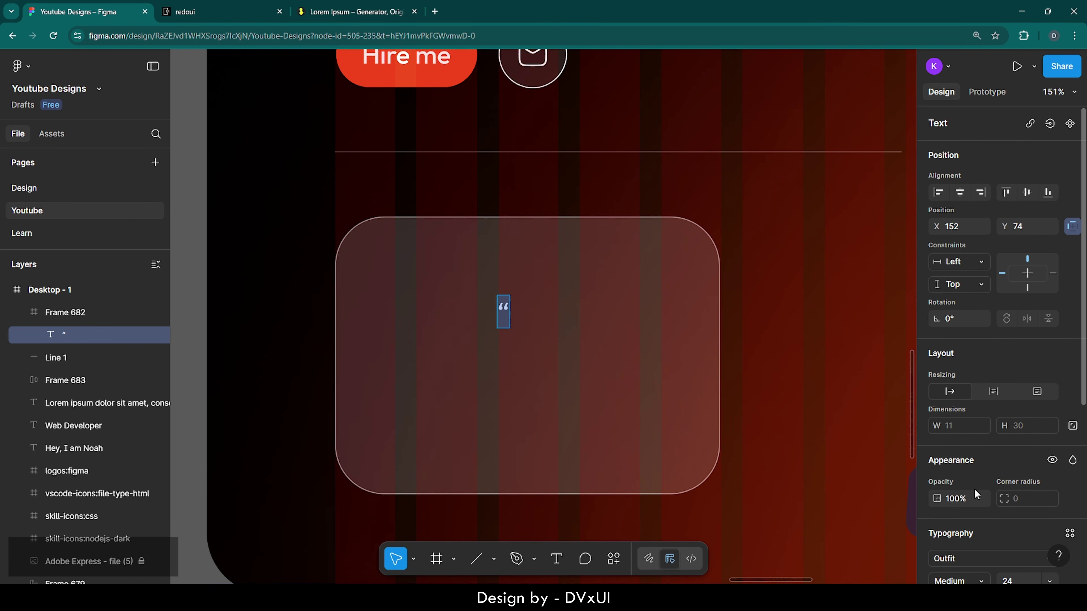
{"action": "scroll", "coordinate": [976, 495], "scroll_direction": "down", "scroll_amount": 4}
{"action": "key", "text": "BackSpace"}
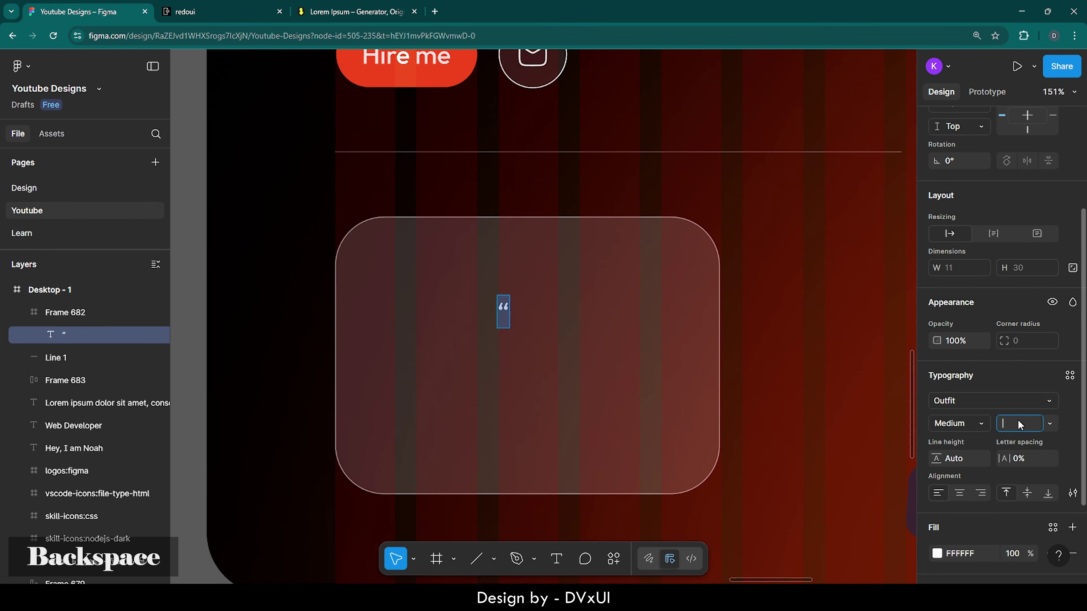
{"action": "type", "text": "104"}
{"action": "key", "text": "Return"}
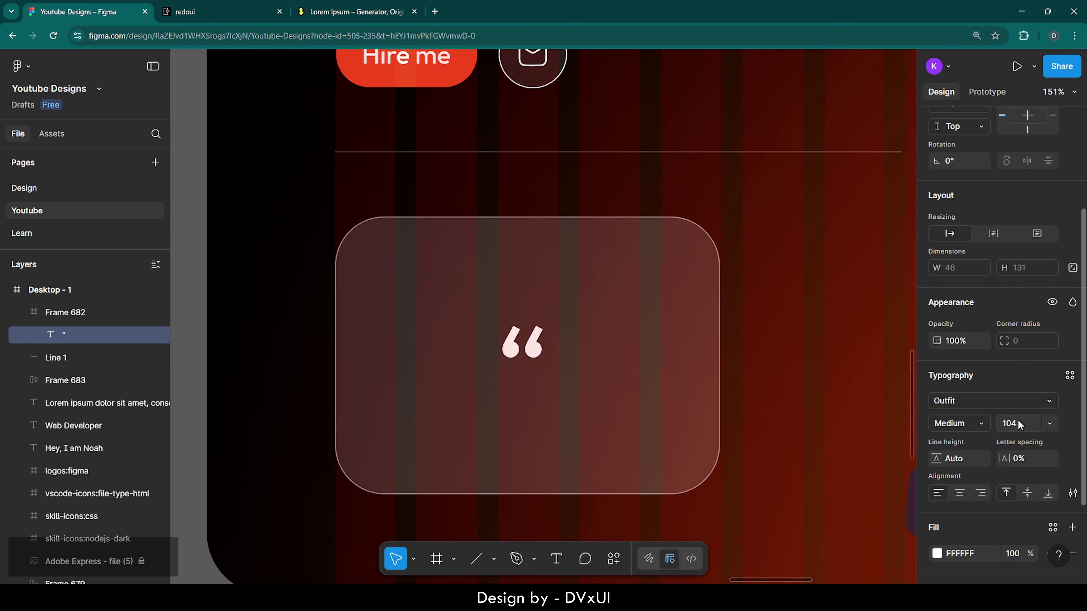
Step: Move the quotation mark to the card's upper-left corner and nudge it slightly further left and up
{"action": "key", "text": "Escape"}
{"action": "left_click_drag", "start_coordinate": [533, 345], "coordinate": [399, 272]}
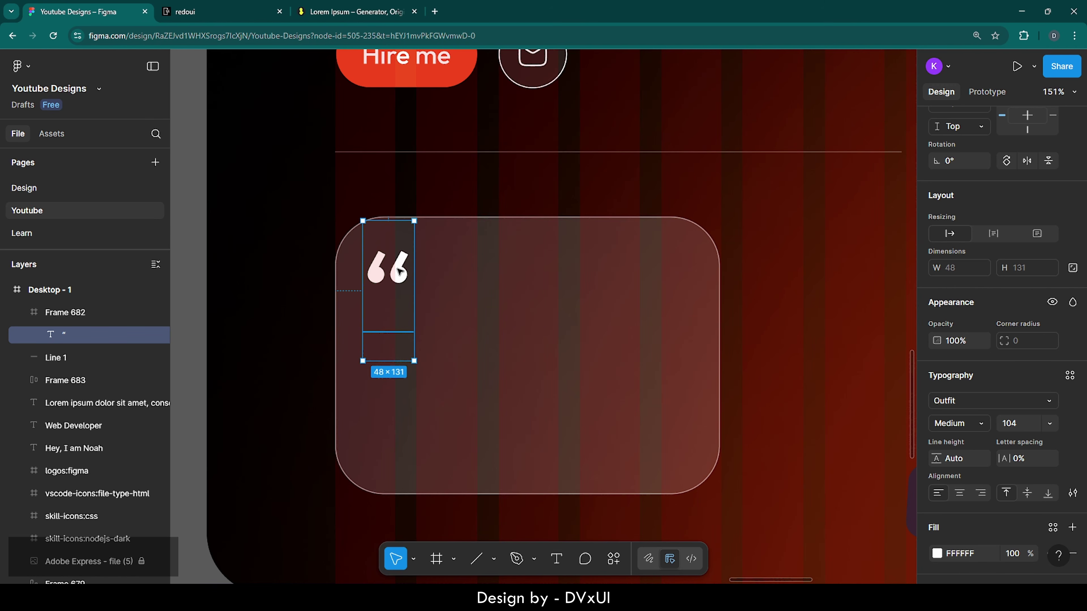
{"action": "key", "text": "Left"}
{"action": "key", "text": "Left"}
{"action": "key", "text": "Left"}
{"action": "key", "text": "Up"}
{"action": "key", "text": "Up"}
{"action": "key", "text": "Up"}
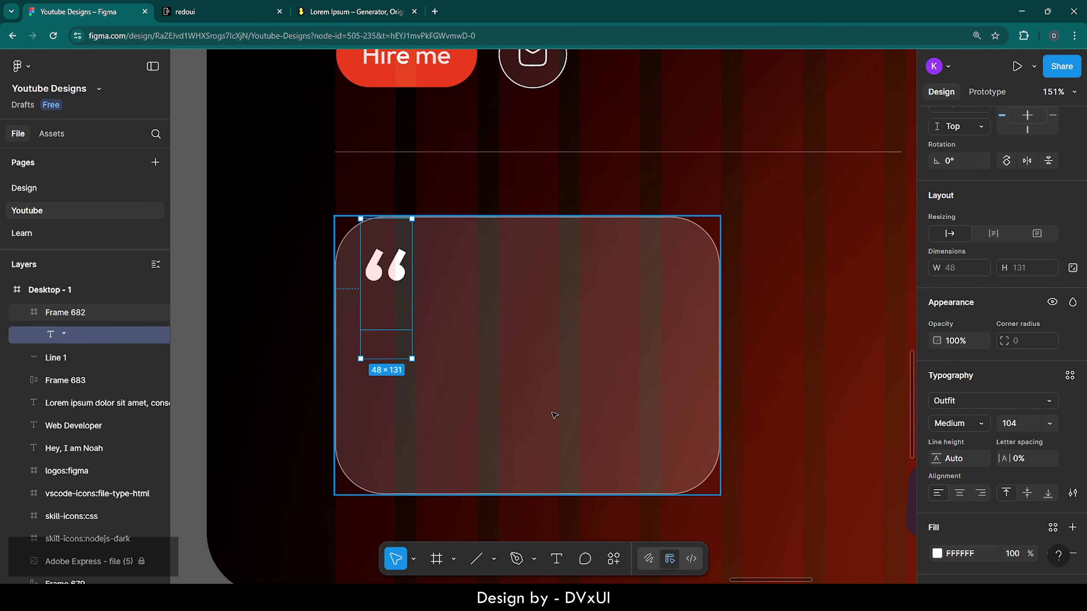
Step: Add a second text layer reading "Lorem" inside the card, below the quotation mark
{"action": "left_click", "coordinate": [557, 559]}
{"action": "left_click", "coordinate": [457, 339]}
{"action": "type", "text": "L"}
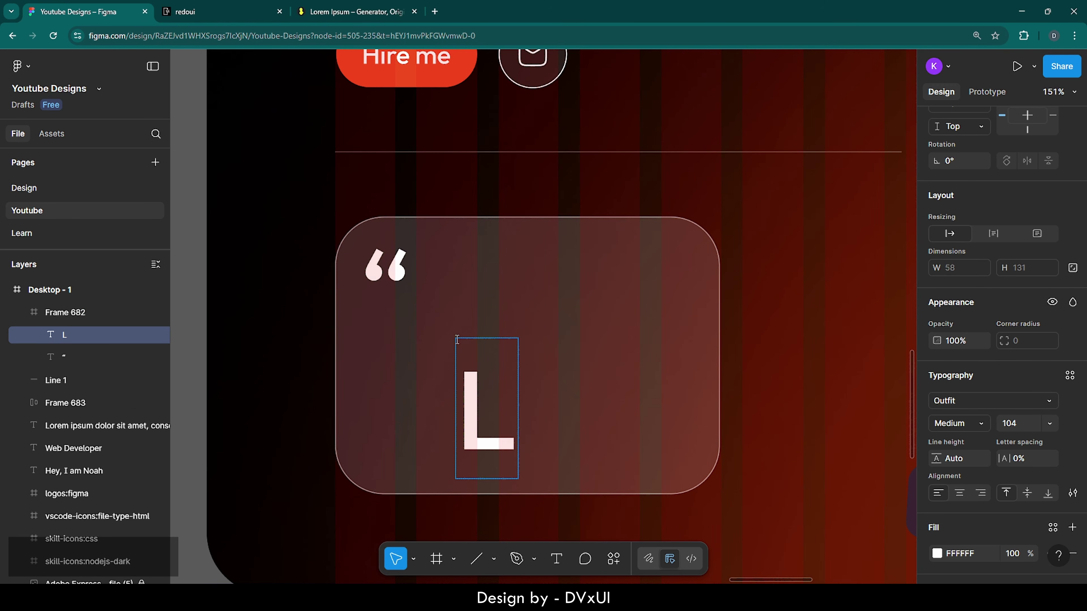
{"action": "type", "text": "orer"}
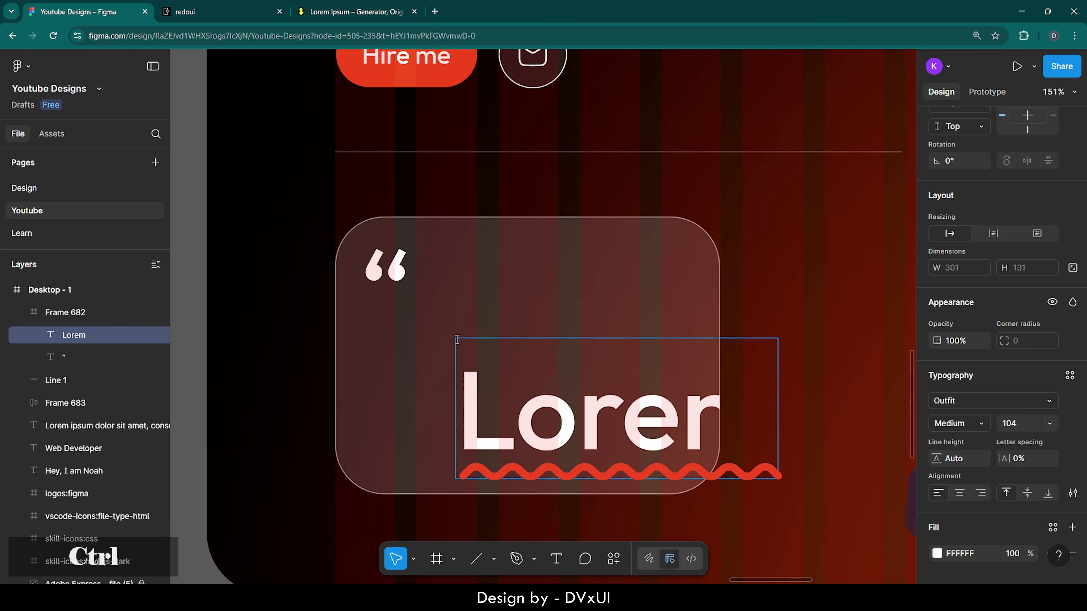
{"action": "key", "text": "ctrl+a"}
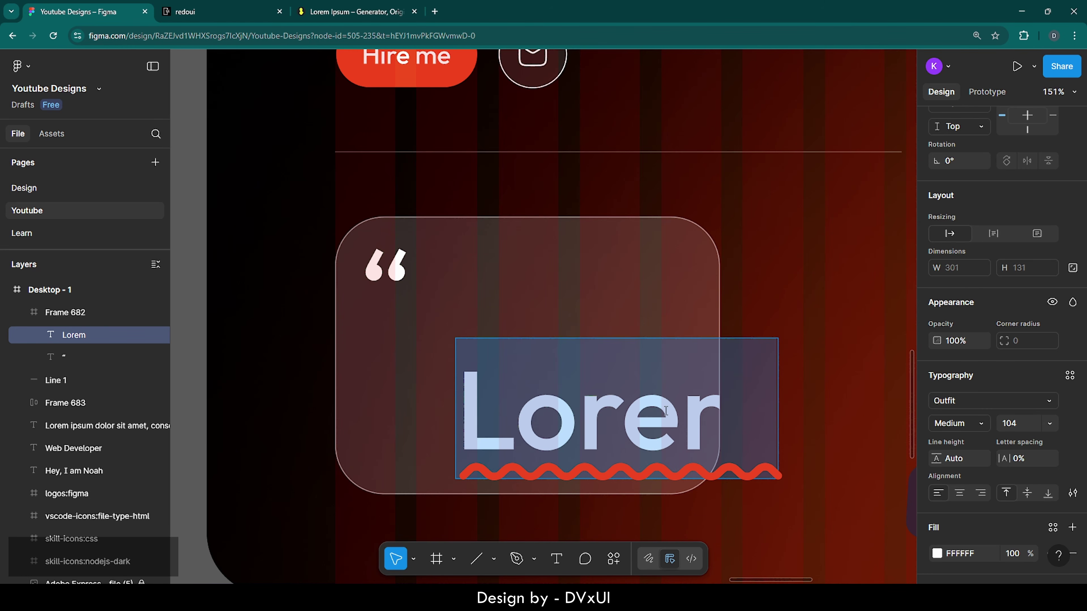
Step: Copy the first sentence, "Lorem ipsum dolor sit amet" through "magna aliqua.", from the loremipsum.io page and paste it over "Lorem" in the Figma design
{"action": "left_click", "coordinate": [338, 12]}
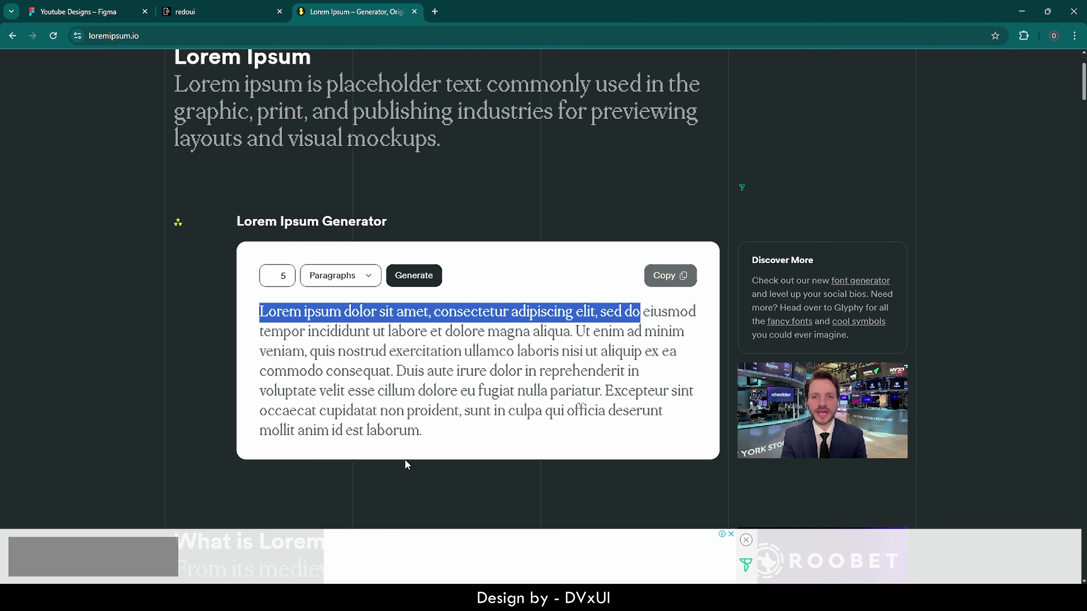
{"action": "left_click", "coordinate": [572, 333]}
{"action": "left_click_drag", "start_coordinate": [572, 334], "coordinate": [253, 313]}
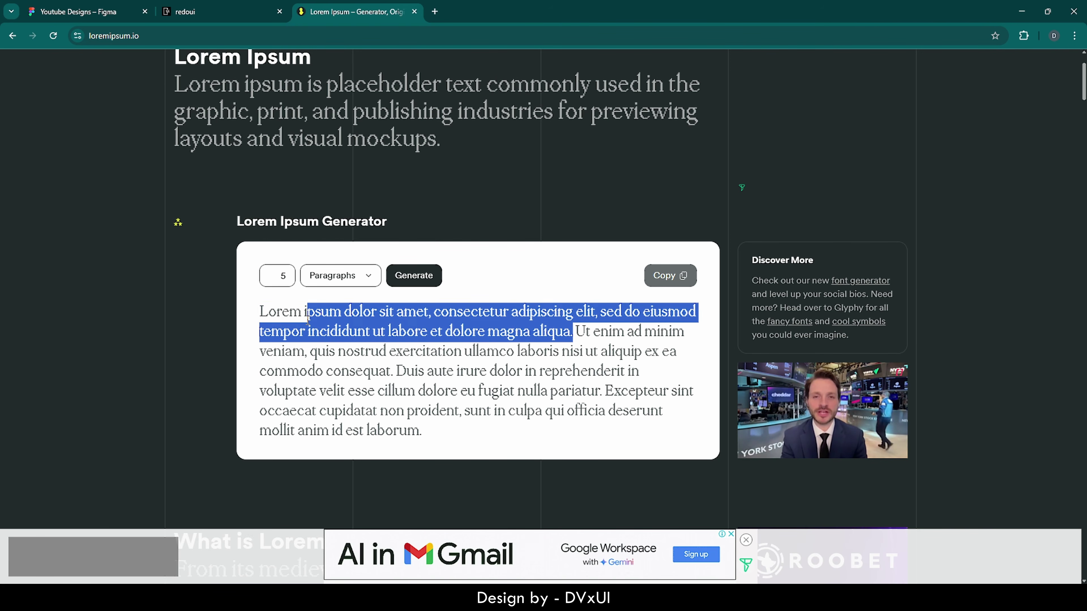
{"action": "key", "text": "ctrl+c"}
{"action": "left_click", "coordinate": [80, 12]}
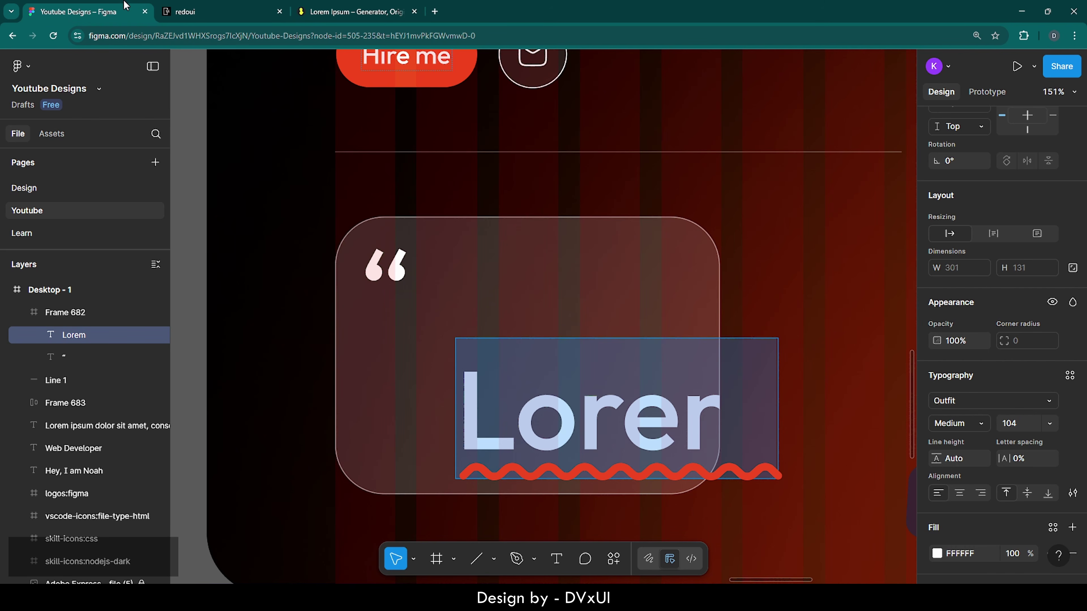
{"action": "key", "text": "BackSpace"}
{"action": "key", "text": "ctrl+v"}
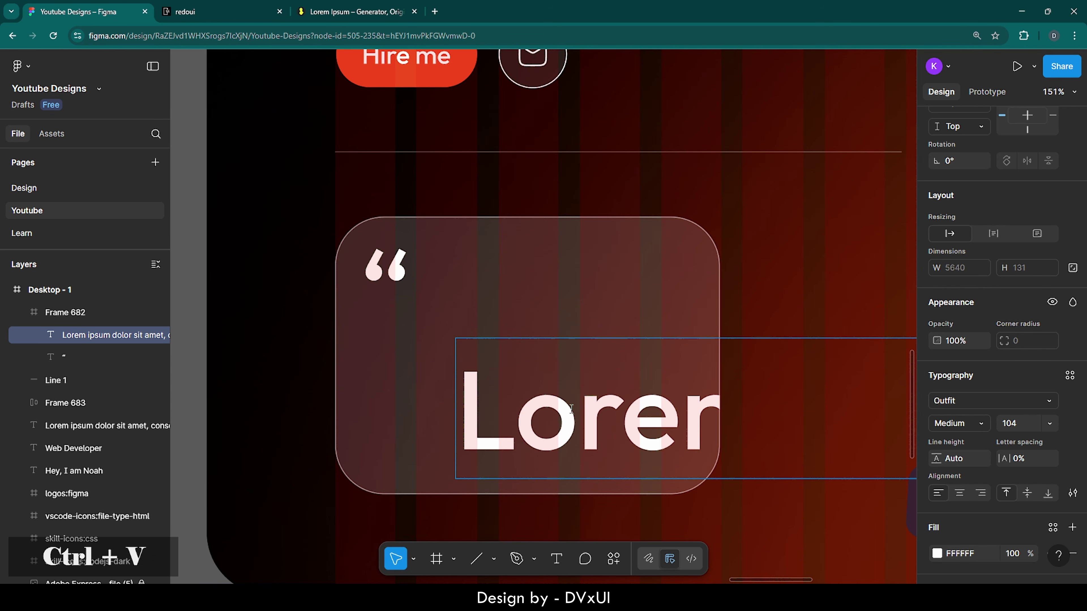
Step: Set the pasted quote text to font size 18 and Regular weight
{"action": "key", "text": "ctrl+a"}
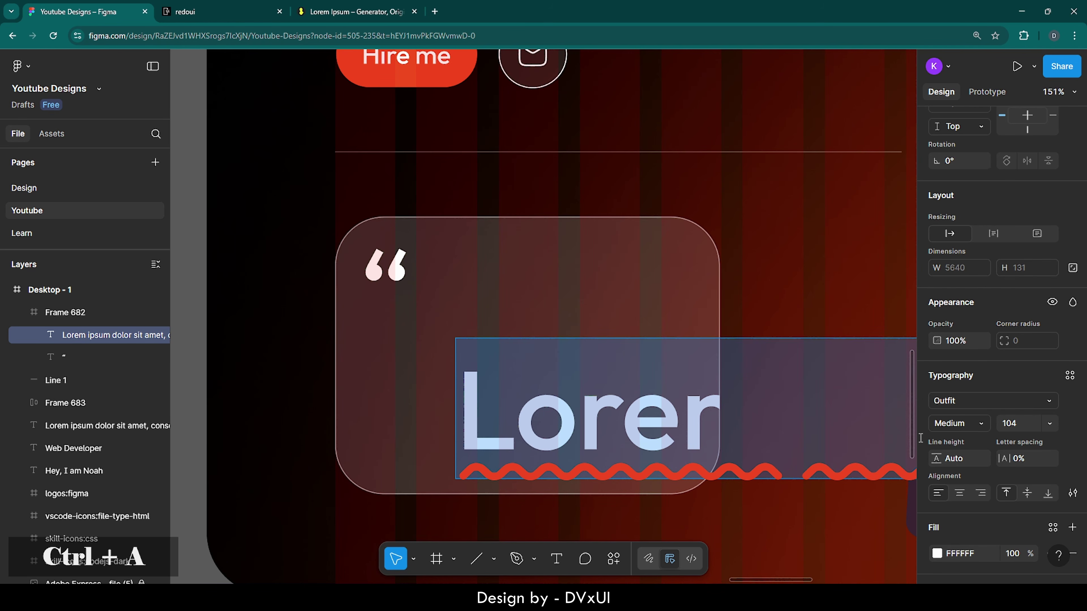
{"action": "key", "text": "BackSpace"}
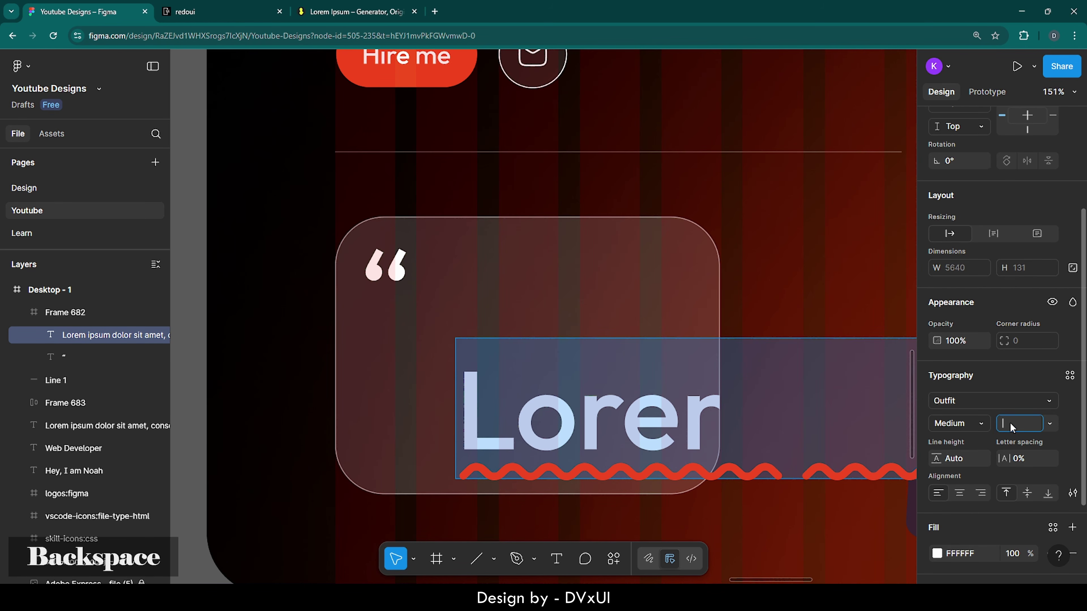
{"action": "type", "text": "18"}
{"action": "key", "text": "Return"}
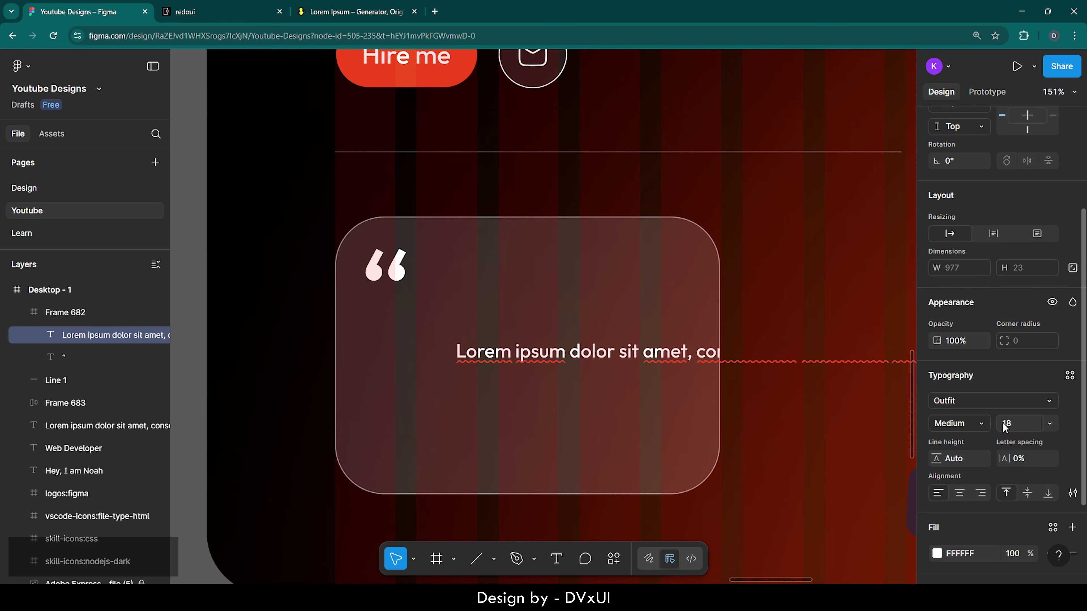
{"action": "left_click", "coordinate": [973, 422]}
{"action": "left_click", "coordinate": [972, 408]}
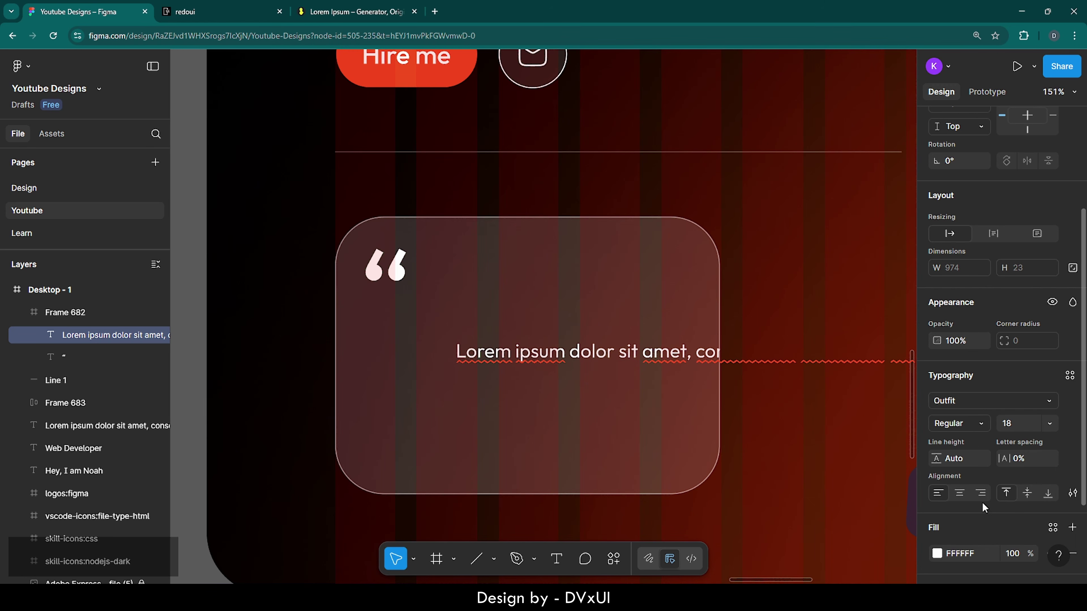
Step: Move the quote text directly beneath the quotation mark and narrow its box to wrap into four lines inside the card
{"action": "scroll", "coordinate": [976, 521], "scroll_direction": "down", "scroll_amount": 2}
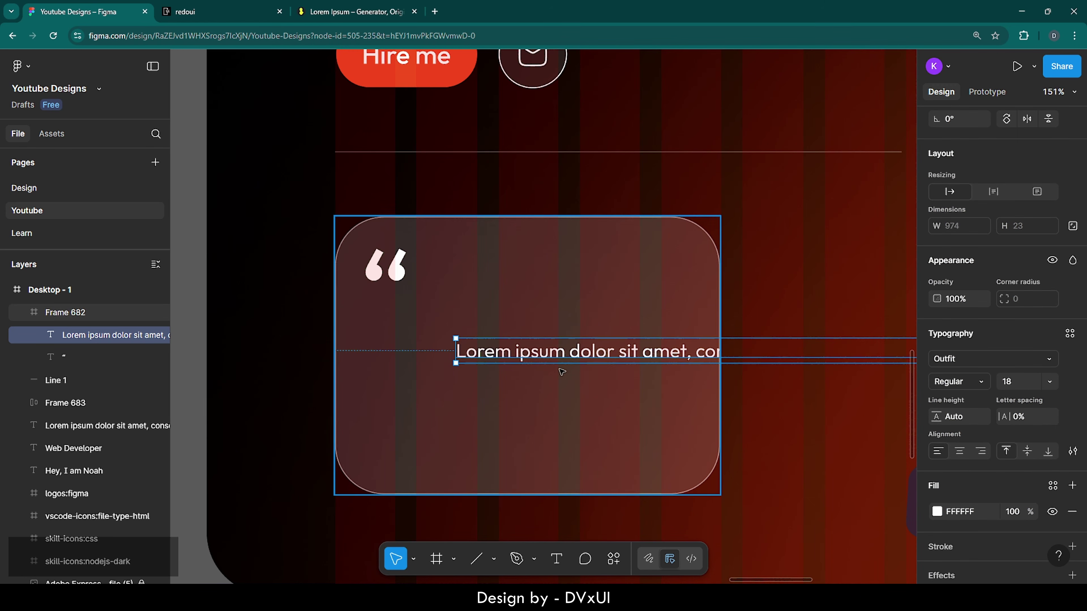
{"action": "left_click_drag", "start_coordinate": [520, 348], "coordinate": [403, 309]}
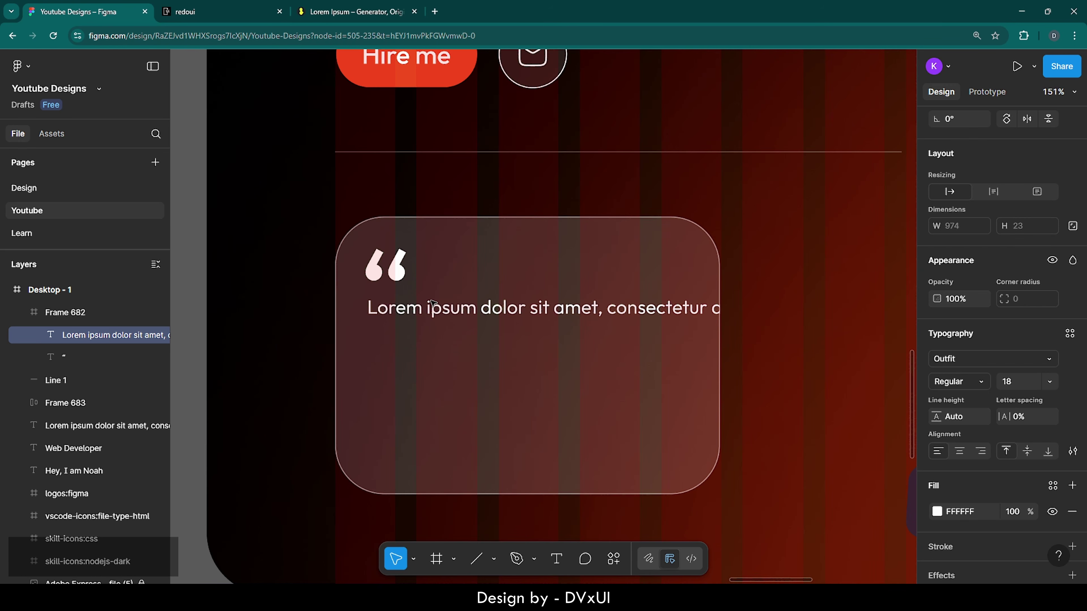
{"action": "scroll", "coordinate": [421, 437], "scroll_direction": "down", "scroll_amount": 5}
{"action": "scroll", "coordinate": [421, 436], "scroll_direction": "down", "scroll_amount": 2}
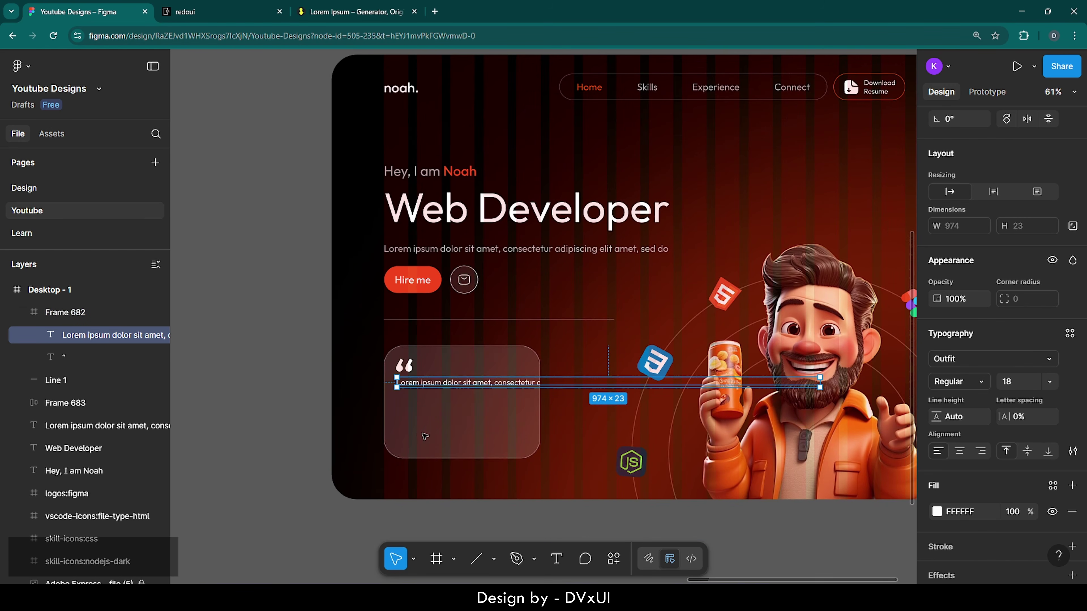
{"action": "left_click_drag", "start_coordinate": [819, 382], "coordinate": [526, 411]}
{"action": "left_click", "coordinate": [587, 423]}
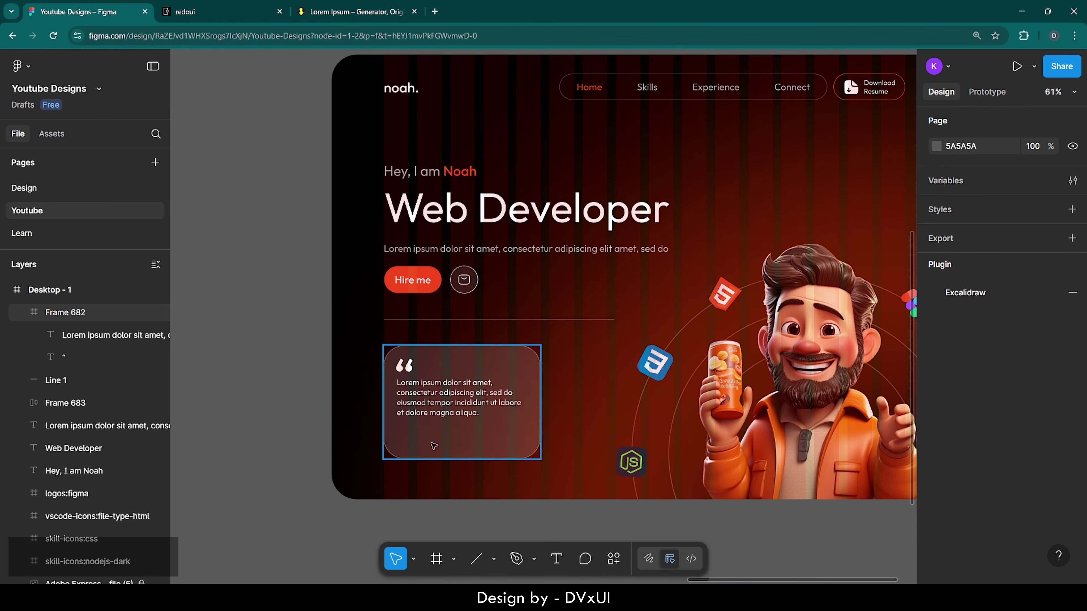
Step: Nudge the quotation mark and quote text together a few pixels right and 1 pixel down within the card
{"action": "scroll", "coordinate": [431, 445], "scroll_direction": "up", "scroll_amount": 5}
{"action": "scroll", "coordinate": [433, 446], "scroll_direction": "down", "scroll_amount": 2}
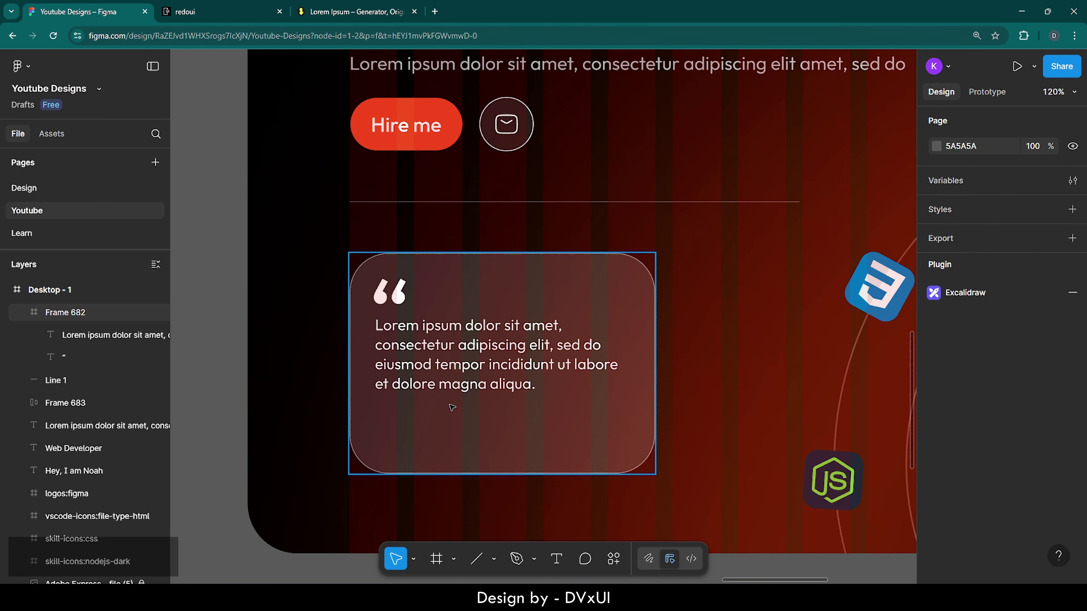
{"action": "double_click", "coordinate": [452, 342]}
{"action": "left_click", "coordinate": [386, 300], "text": "shift"}
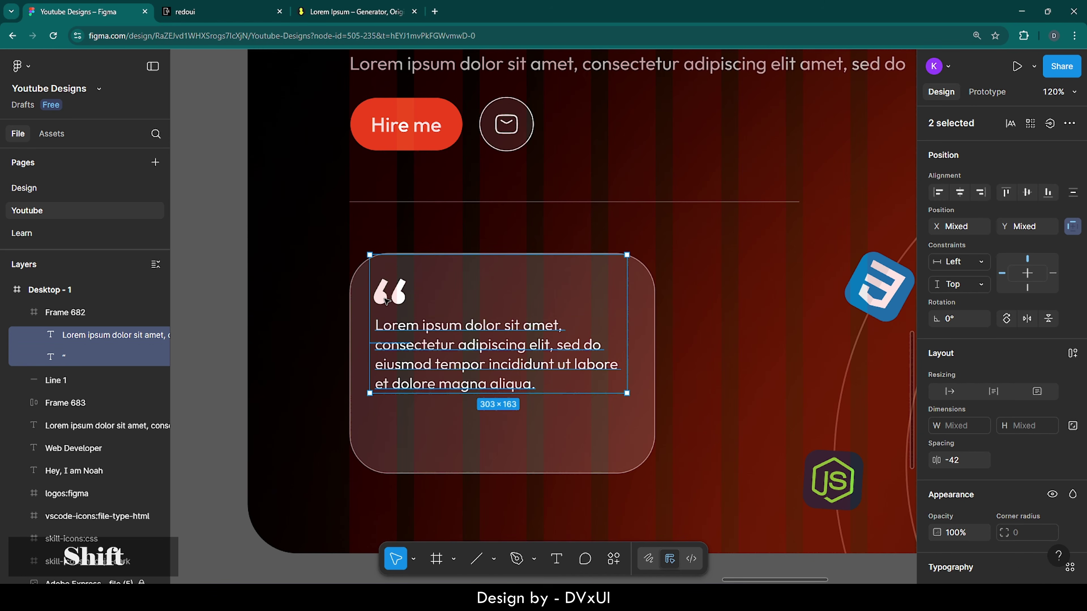
{"action": "key", "text": "Right"}
{"action": "key", "text": "Right"}
{"action": "key", "text": "Right"}
{"action": "key", "text": "Right"}
{"action": "key", "text": "Right"}
{"action": "key", "text": "Right"}
{"action": "key", "text": "Right"}
{"action": "key", "text": "Down"}
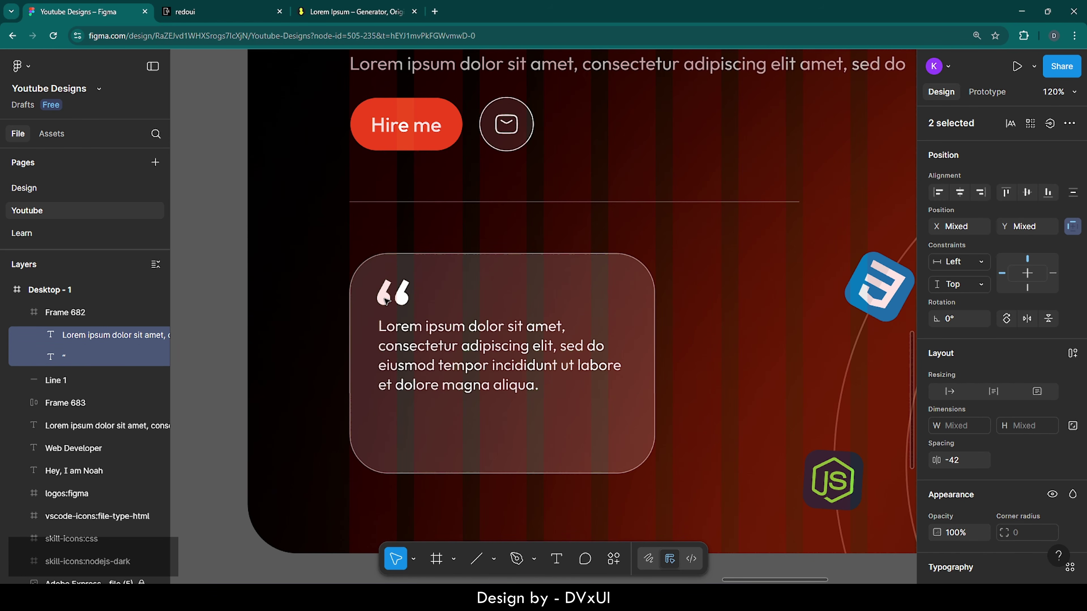
{"action": "key", "text": "Right"}
{"action": "key", "text": "Right"}
{"action": "key", "text": "Right"}
{"action": "key", "text": "Right"}
{"action": "key", "text": "Right"}
{"action": "key", "text": "Right"}
{"action": "key", "text": "Right"}
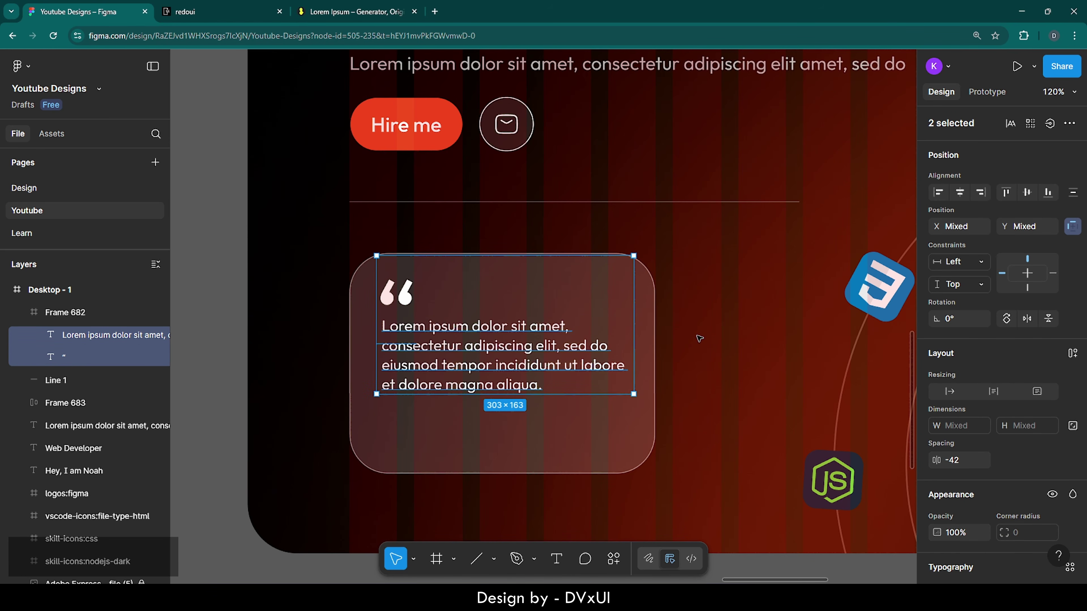
{"action": "key", "text": "Escape"}
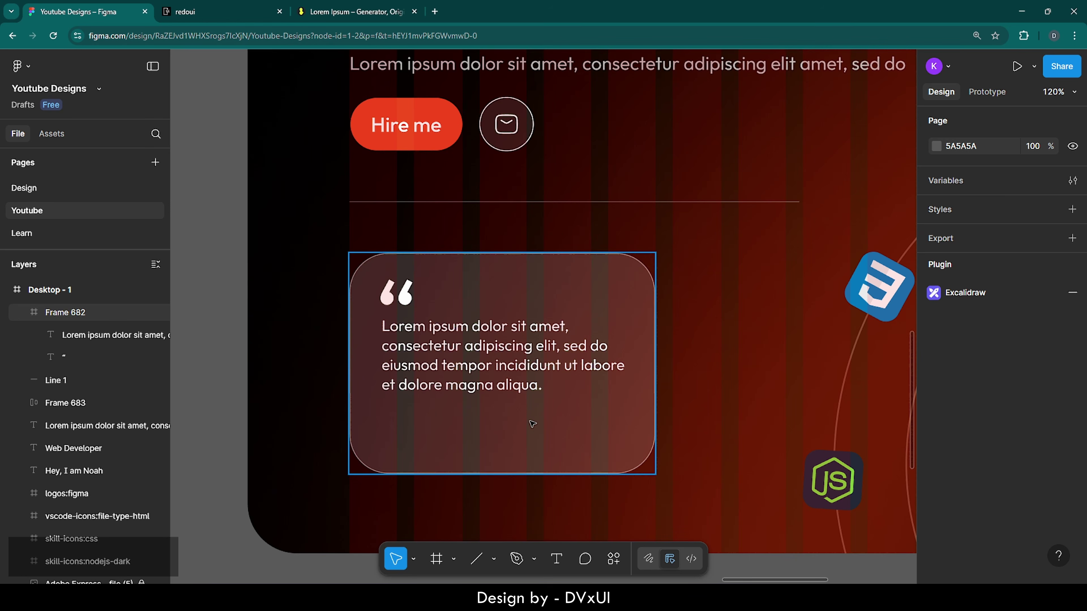
Step: Collapse the Desktop - 1 layers and copy the round portrait picture from the Icons row of the Resources frame
{"action": "left_click", "coordinate": [6, 290]}
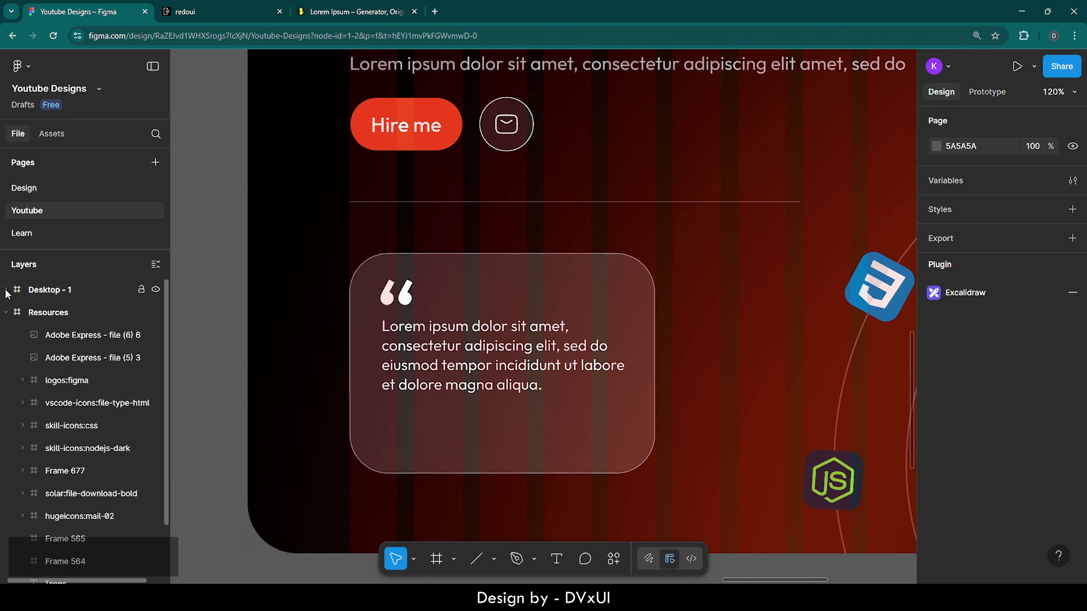
{"action": "left_click", "coordinate": [17, 315]}
{"action": "key", "text": "shift+2"}
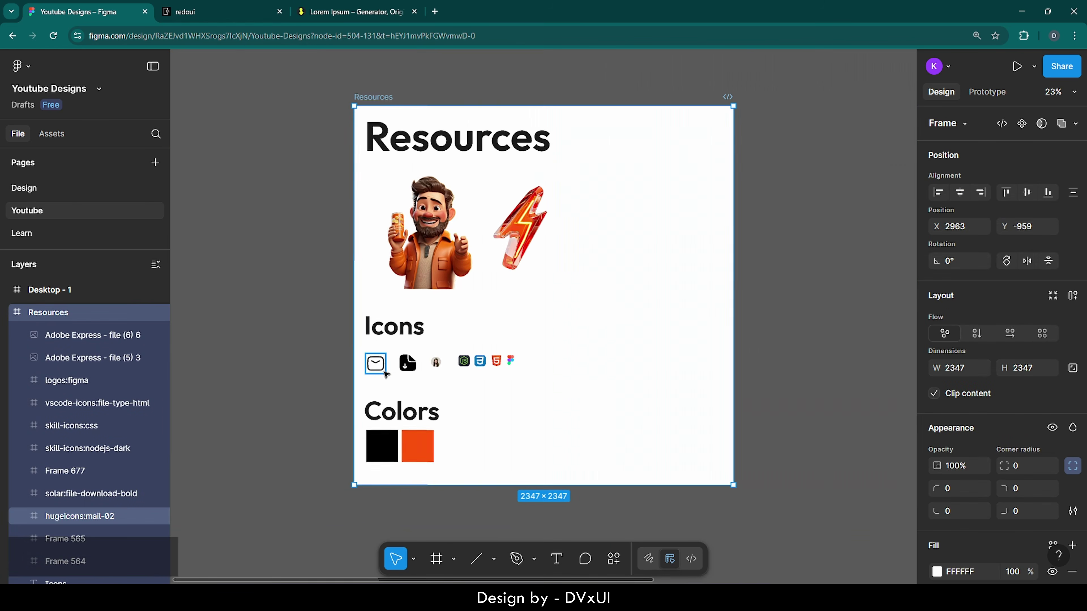
{"action": "scroll", "coordinate": [415, 369], "scroll_direction": "up", "scroll_amount": 5}
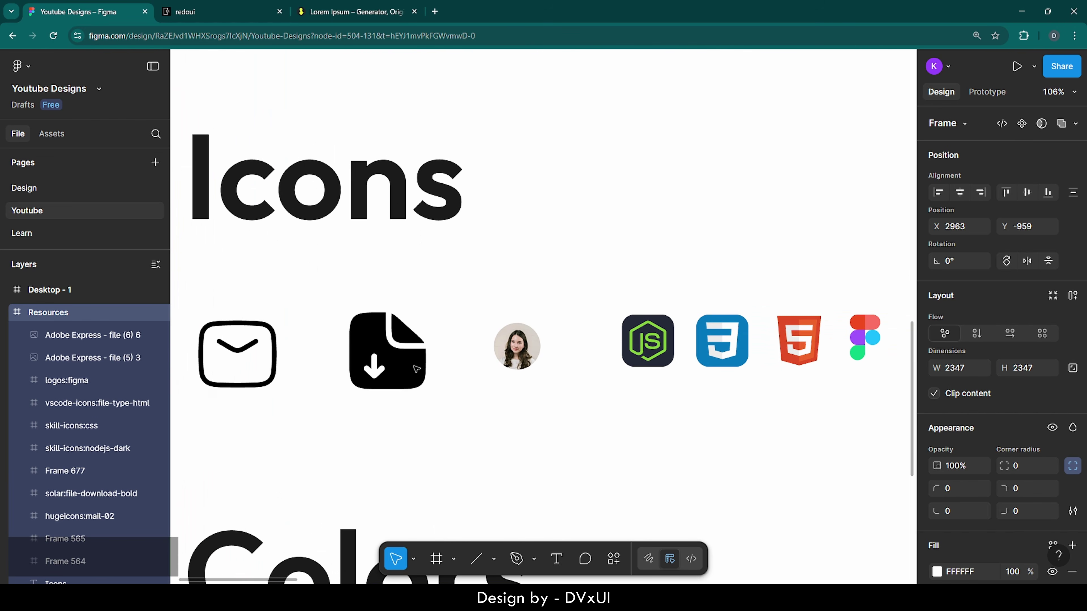
{"action": "left_click", "coordinate": [509, 342]}
{"action": "key", "text": "ctrl+c"}
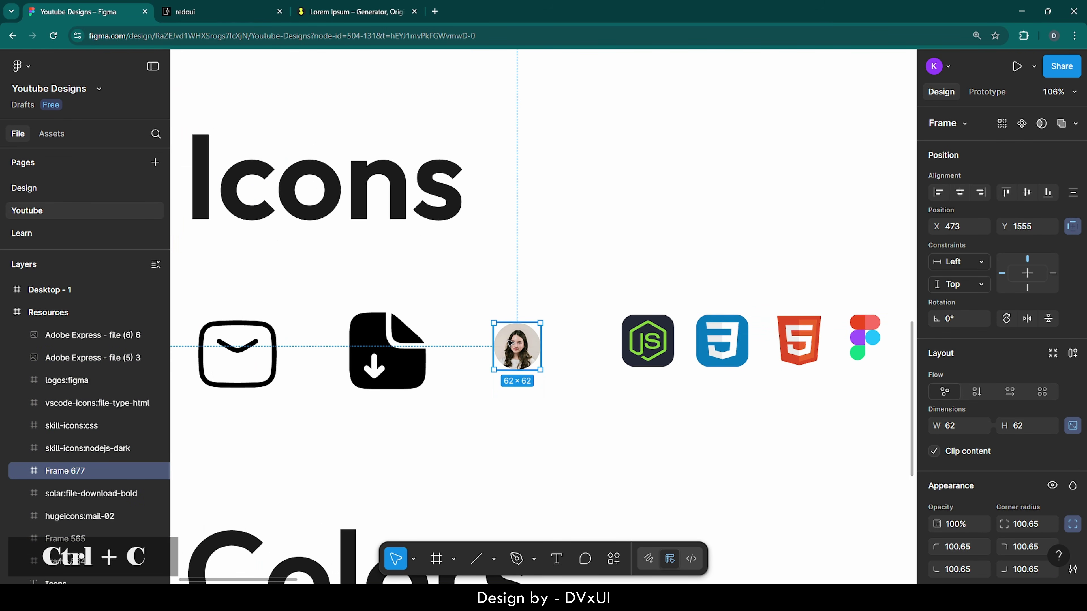
Step: Paste the portrait into the testimonial card on Desktop - 1 and place it beneath the quote text, aligned with its left edge
{"action": "left_click", "coordinate": [13, 291]}
{"action": "key", "text": "shift+2"}
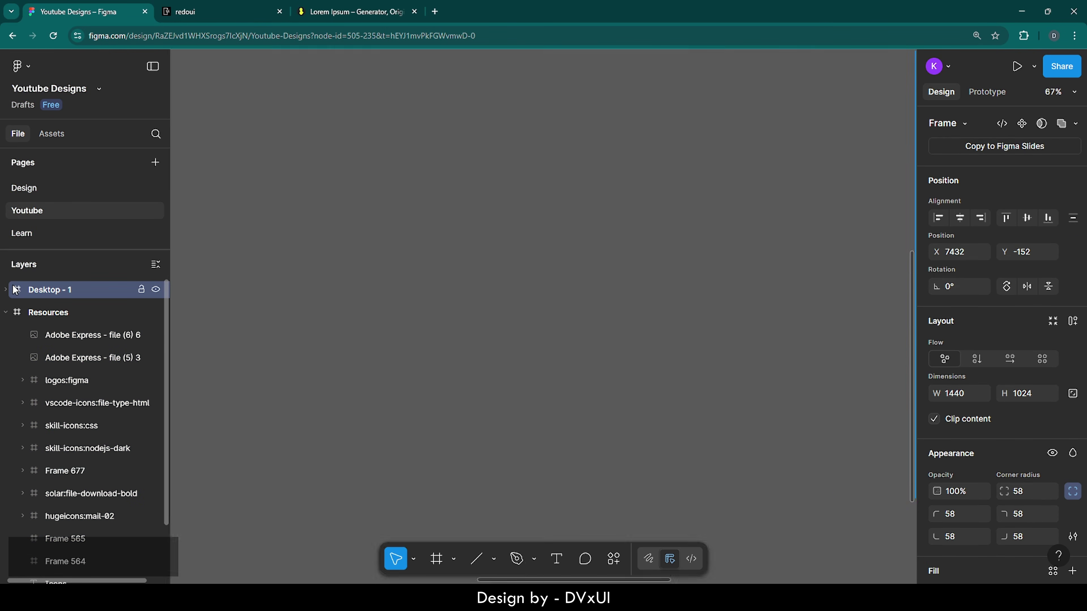
{"action": "left_click", "coordinate": [355, 442]}
{"action": "key", "text": "ctrl+v"}
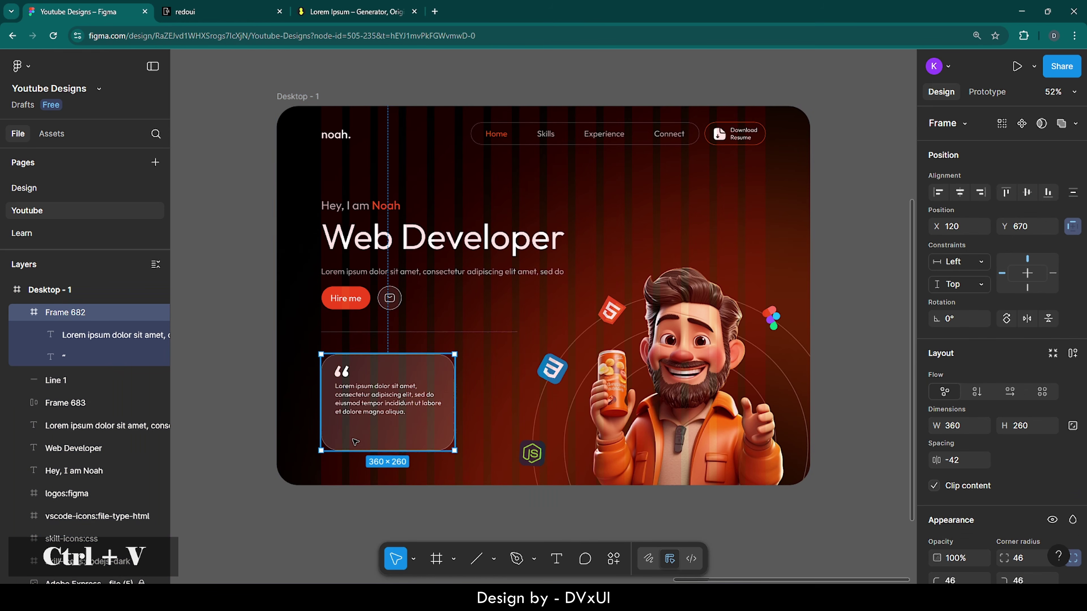
{"action": "scroll", "coordinate": [337, 460], "scroll_direction": "up", "scroll_amount": 10}
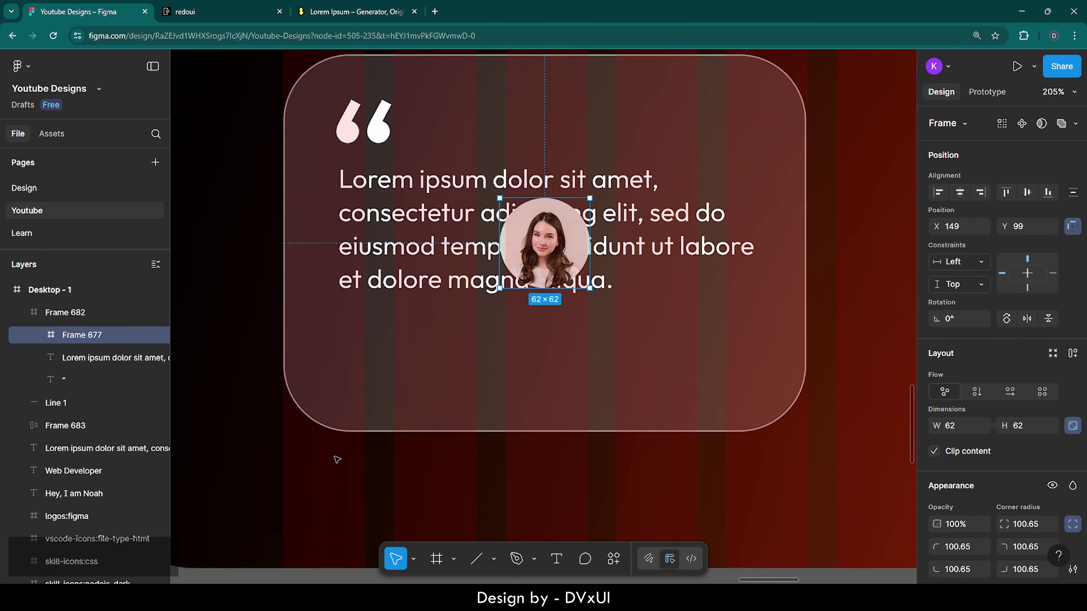
{"action": "left_click_drag", "start_coordinate": [551, 239], "coordinate": [388, 356]}
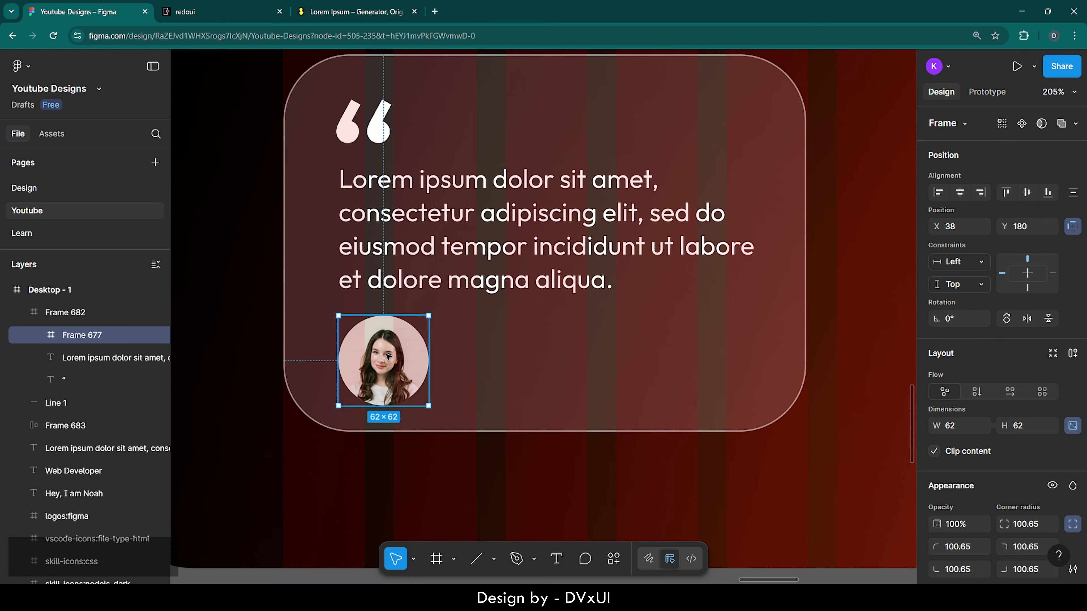
Step: Nudge the quote text and quotation mark together 4 pixels up within the card
{"action": "left_click", "coordinate": [408, 212]}
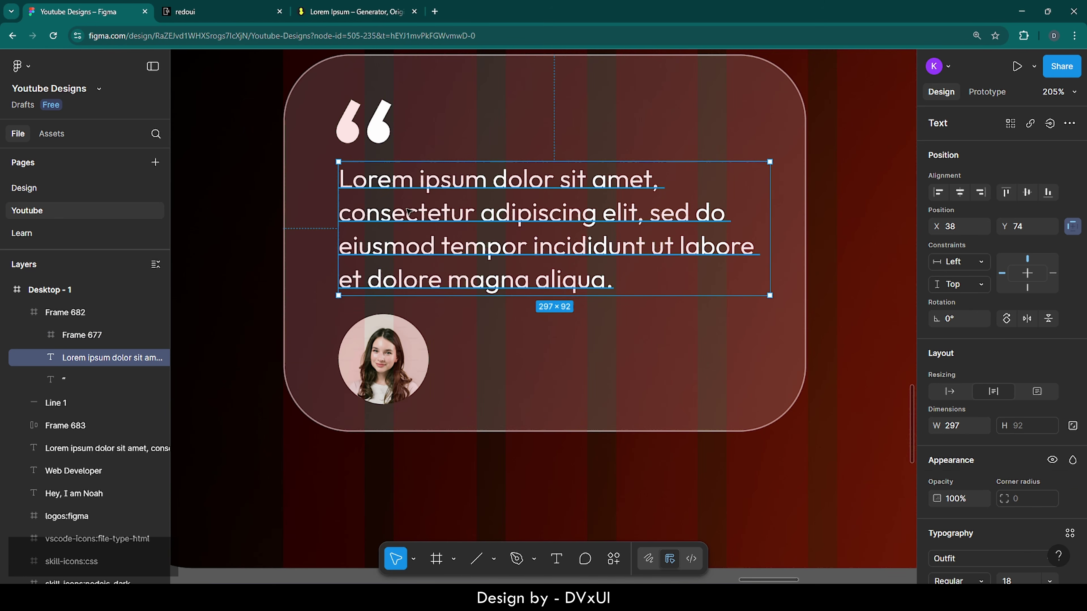
{"action": "left_click", "coordinate": [376, 123], "text": "shift"}
{"action": "key", "text": "Up"}
{"action": "key", "text": "Up"}
{"action": "key", "text": "Up"}
{"action": "key", "text": "Up"}
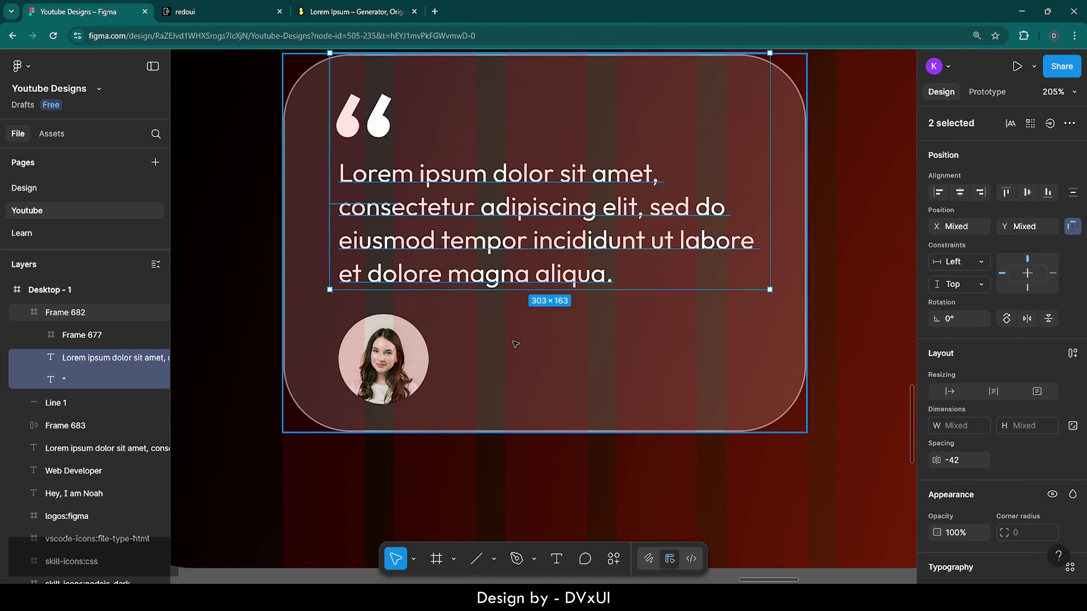
Step: Add a text layer beside the portrait containing the testimonial author's full name
{"action": "key", "text": "t"}
{"action": "left_click", "coordinate": [460, 341]}
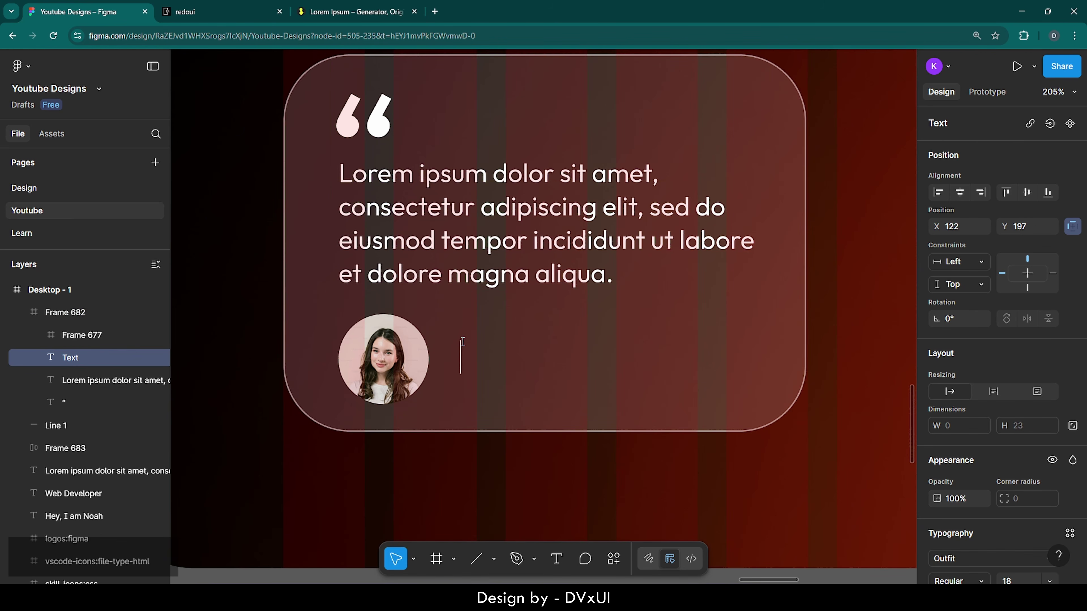
{"action": "type", "text": "Car"}
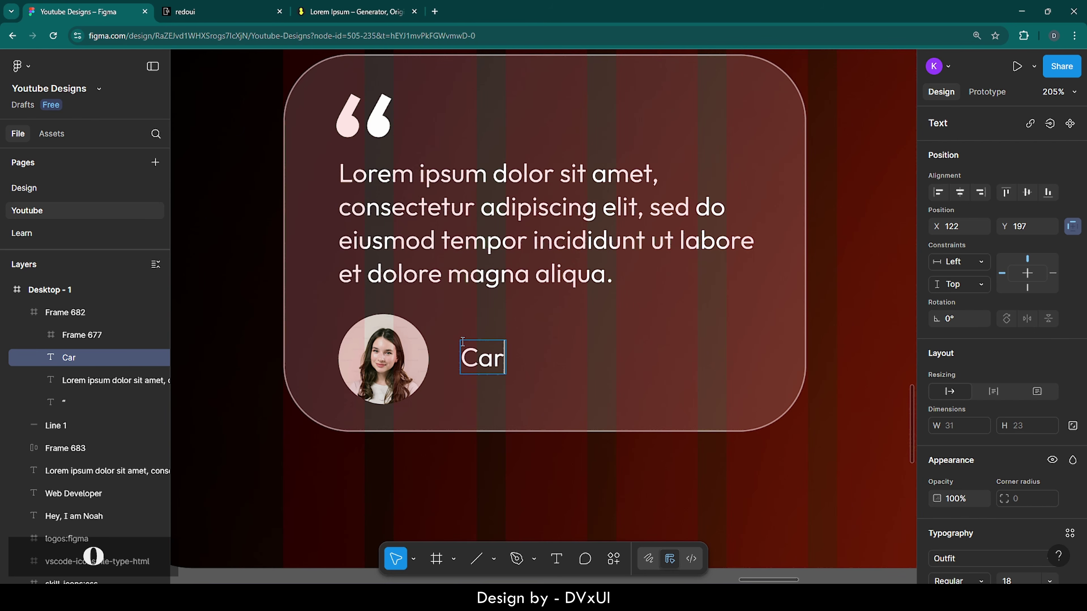
{"action": "type", "text": "olina Abott"}
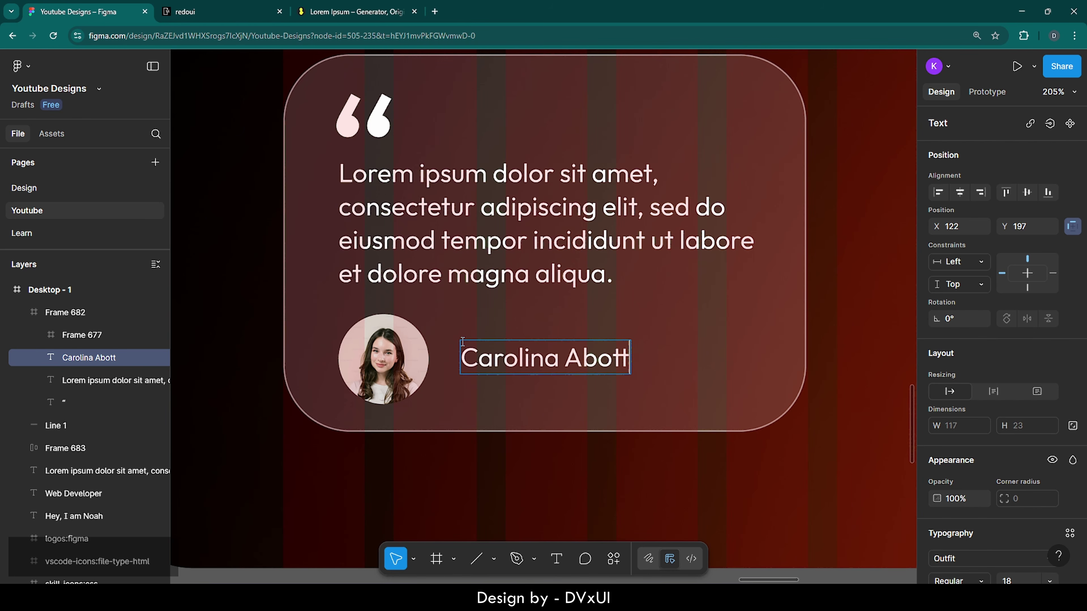
Step: Set the author name to font size 20 and Medium weight
{"action": "key", "text": "ctrl+a"}
{"action": "scroll", "coordinate": [985, 476], "scroll_direction": "down", "scroll_amount": 4}
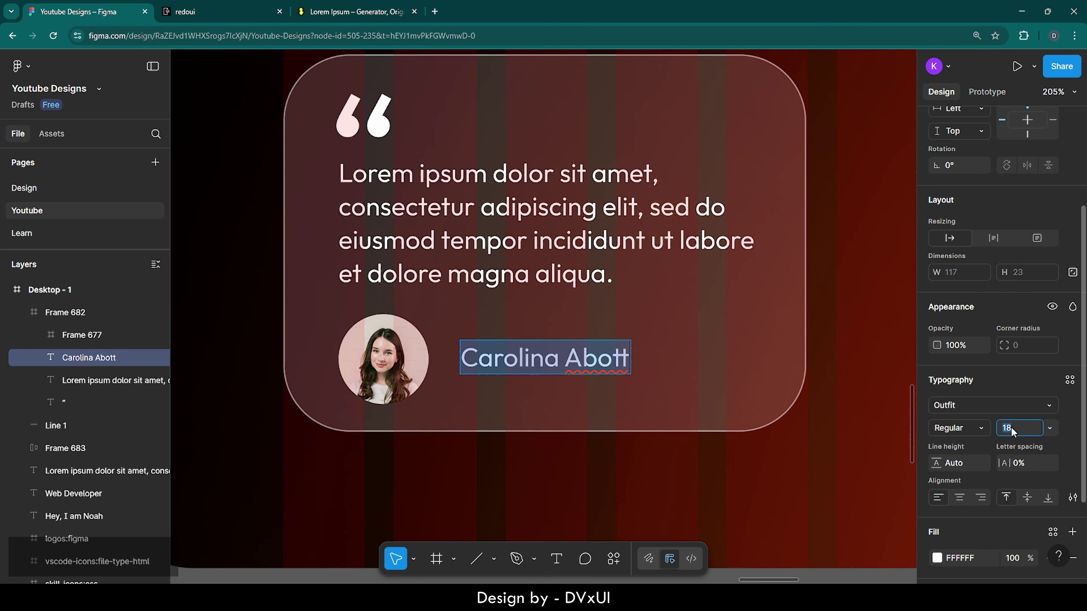
{"action": "type", "text": "20"}
{"action": "key", "text": "Return"}
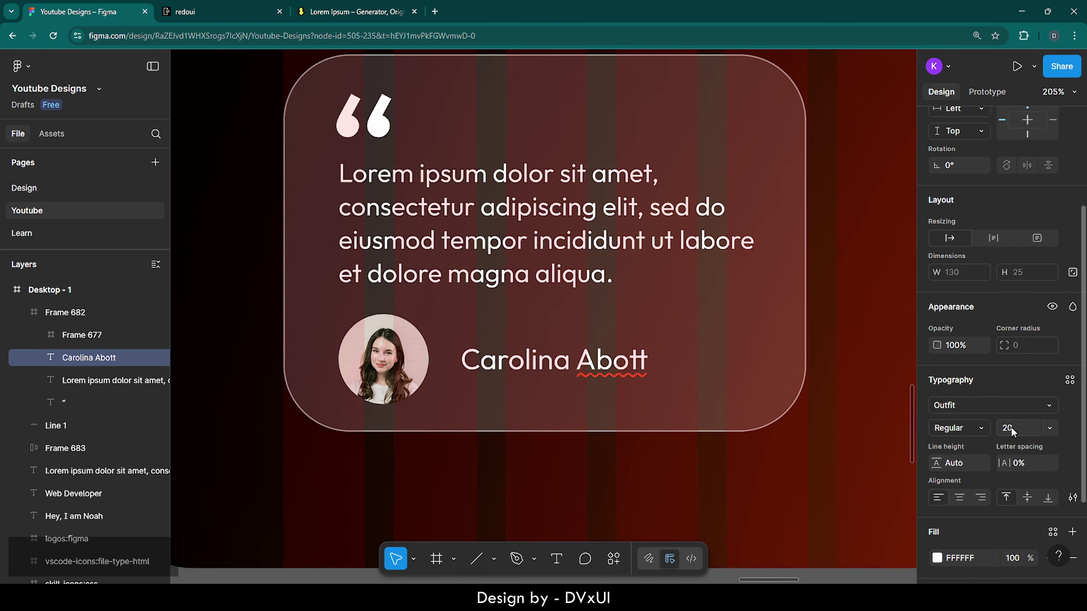
{"action": "left_click", "coordinate": [967, 429]}
{"action": "left_click", "coordinate": [973, 438]}
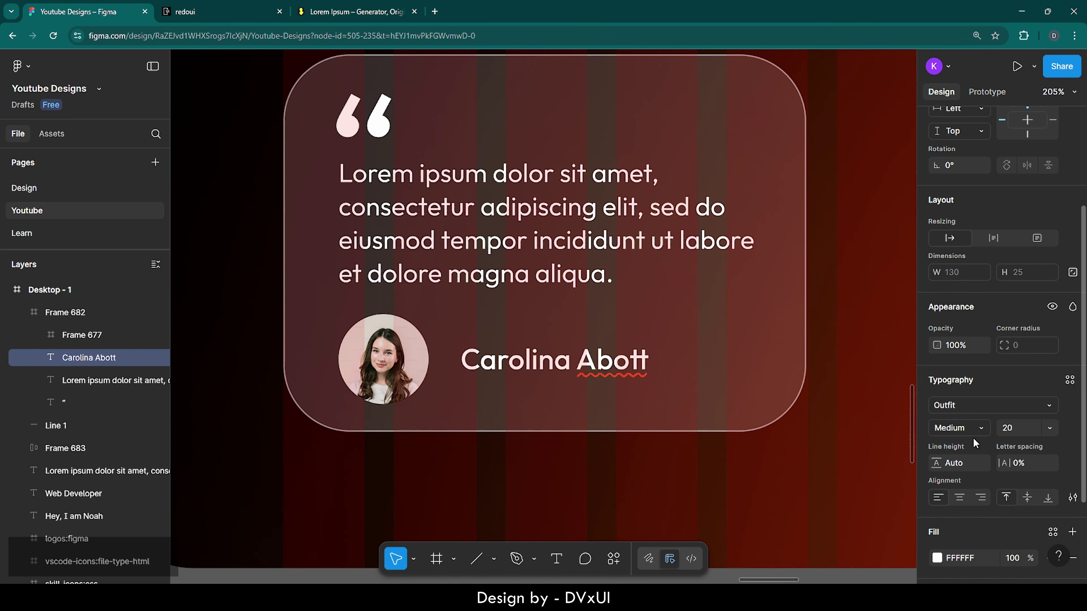
{"action": "key", "text": "Escape"}
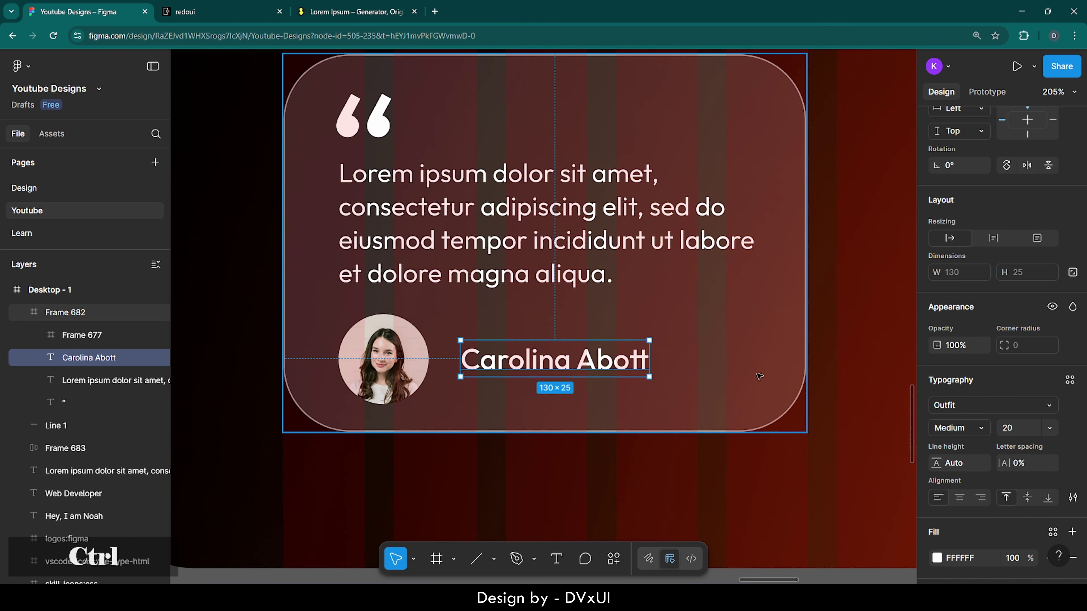
Step: Duplicate the author name directly below itself and replace the copy's text with "Business Owner"
{"action": "key", "text": "ctrl+c"}
{"action": "key", "text": "ctrl+v"}
{"action": "left_click_drag", "start_coordinate": [577, 356], "coordinate": [576, 385]}
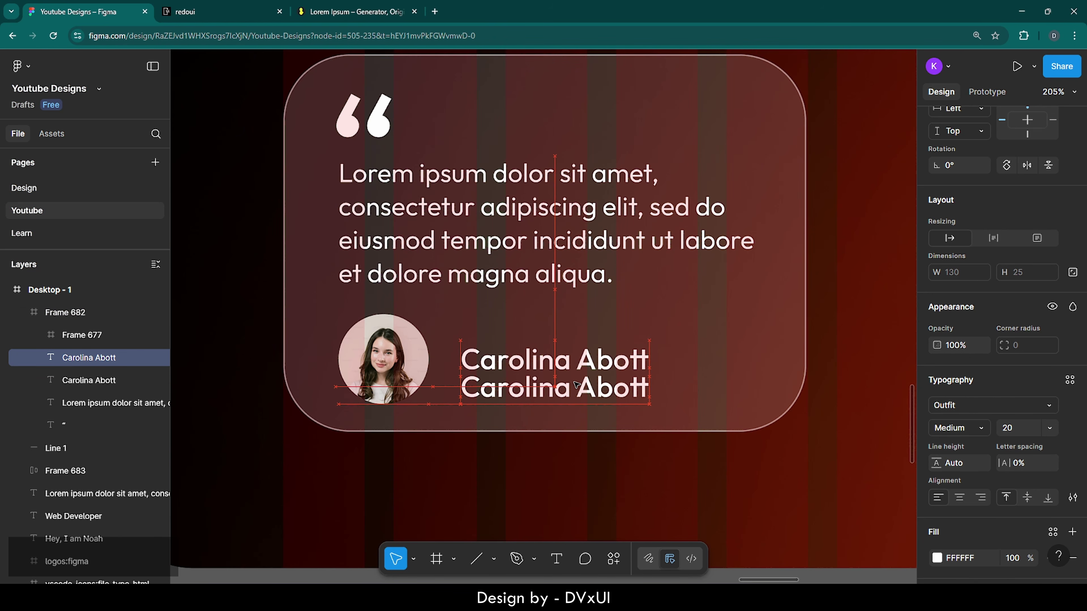
{"action": "double_click", "coordinate": [576, 384]}
{"action": "key", "text": "BackSpace"}
{"action": "type", "text": "Busin"}
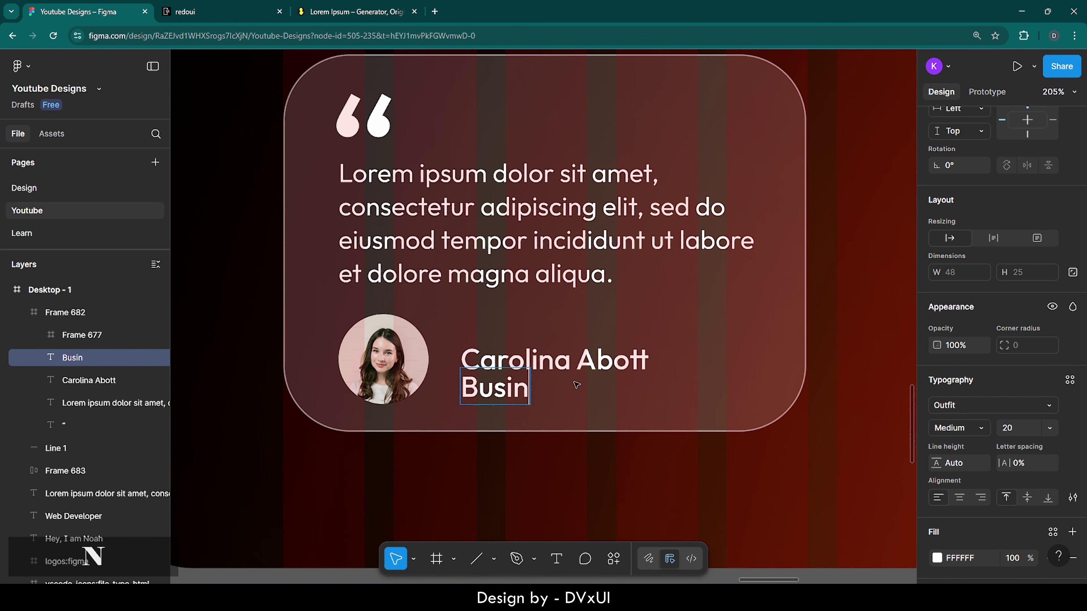
{"action": "type", "text": "ess Owner"}
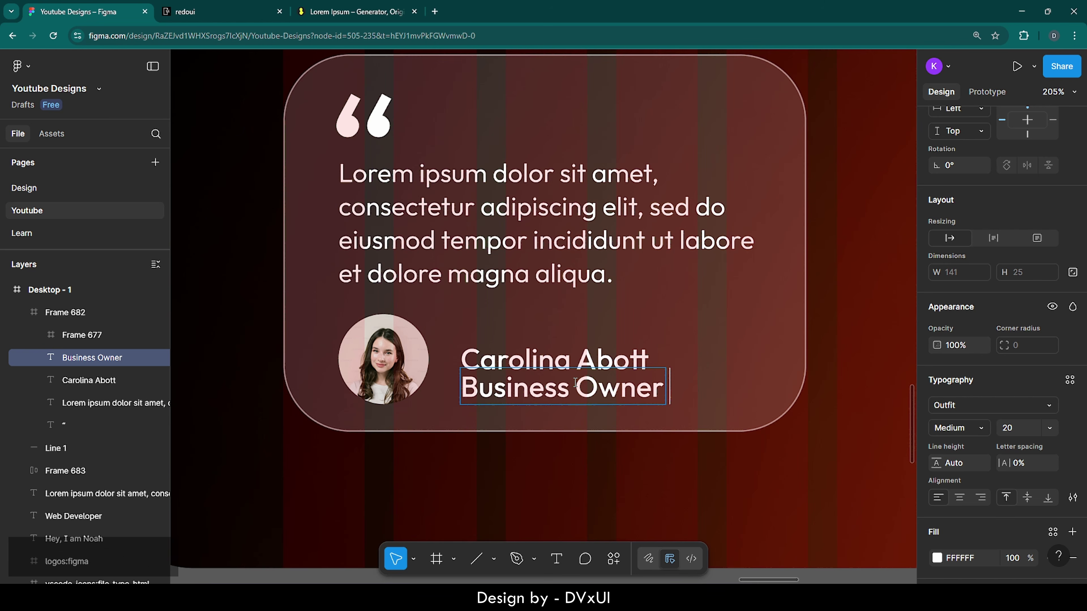
{"action": "key", "text": "BackSpace"}
Step: Set the fill opacity of the "Business Owner" text to 60%
{"action": "key", "text": "ctrl+a"}
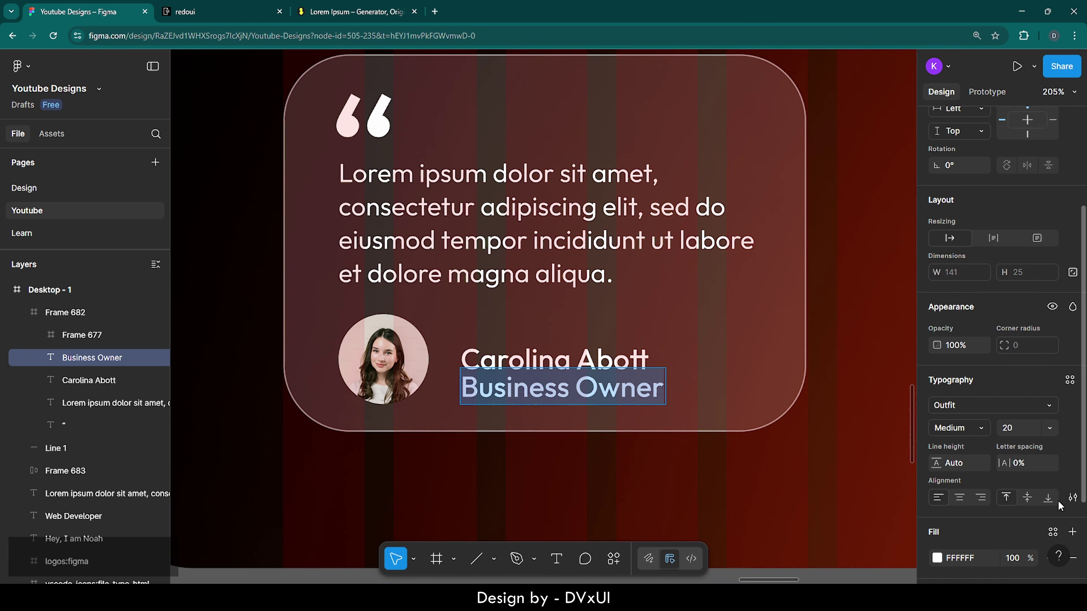
{"action": "scroll", "coordinate": [1027, 459], "scroll_direction": "down", "scroll_amount": 3}
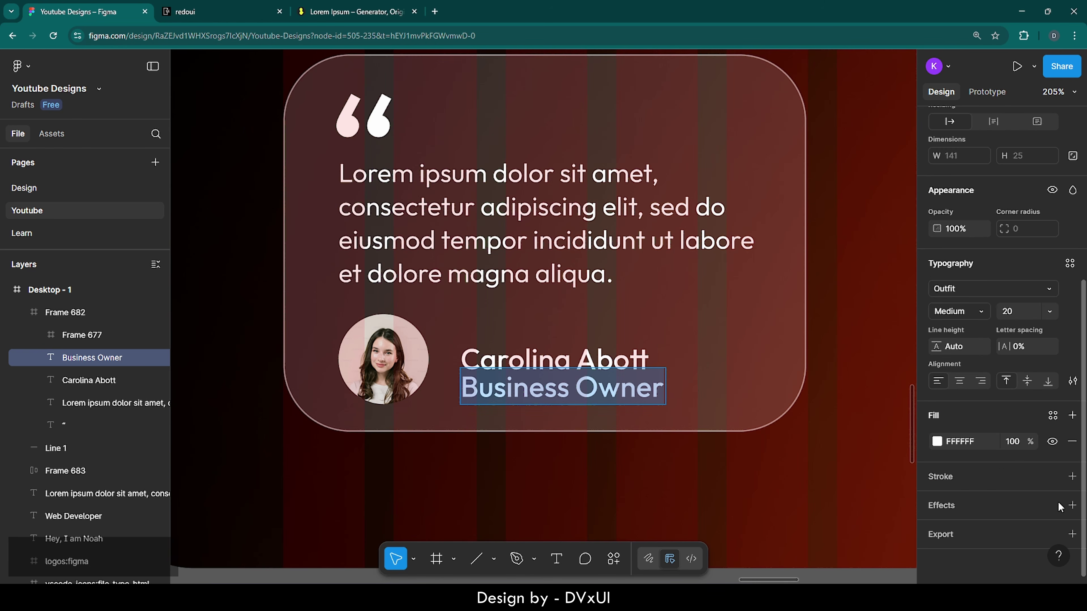
{"action": "left_click", "coordinate": [1020, 444]}
{"action": "key", "text": "BackSpace"}
{"action": "type", "text": "60"}
{"action": "key", "text": "Return"}
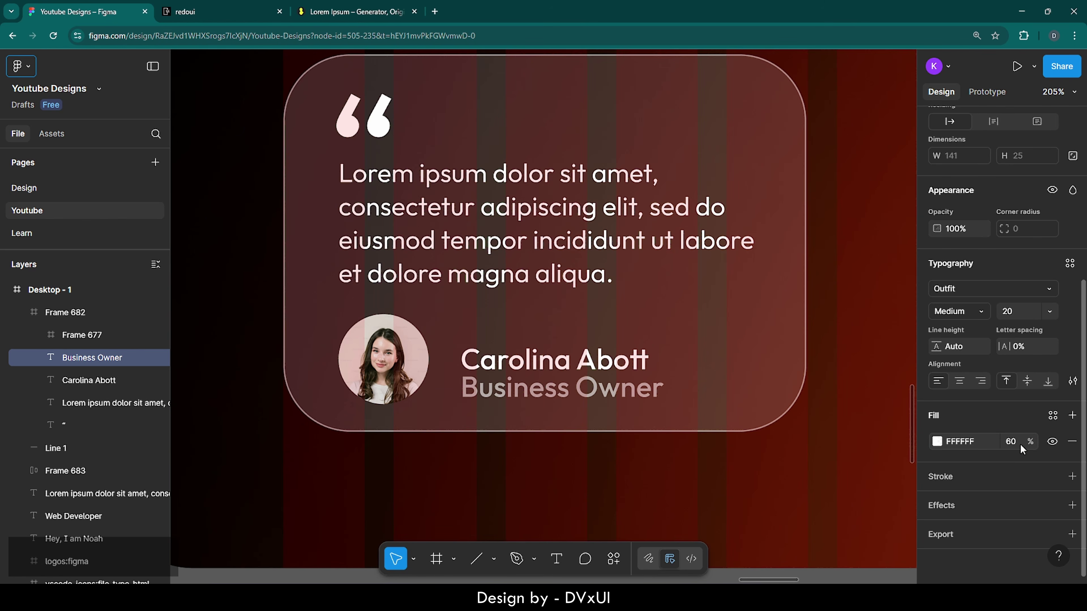
Step: Set the "Business Owner" text to font size 16 and Regular weight
{"action": "left_click", "coordinate": [1018, 308]}
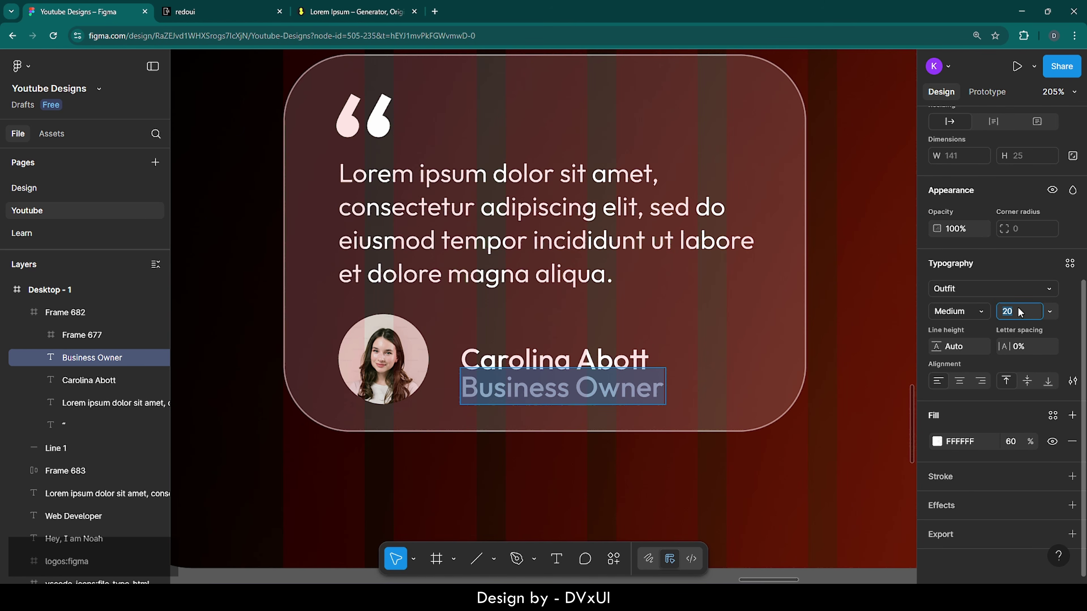
{"action": "type", "text": "16"}
{"action": "key", "text": "Return"}
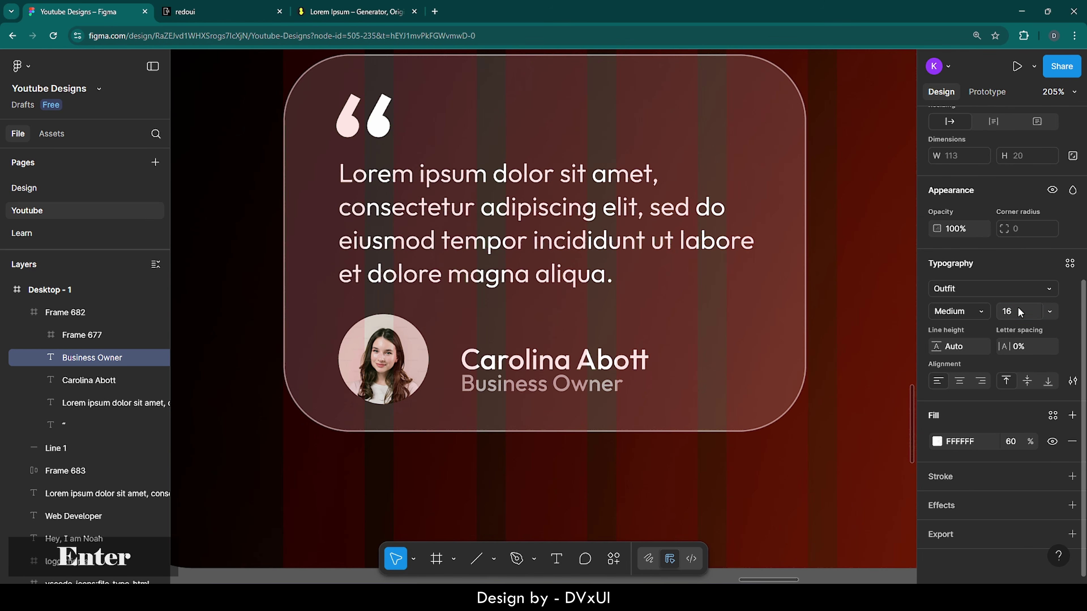
{"action": "left_click", "coordinate": [952, 309]}
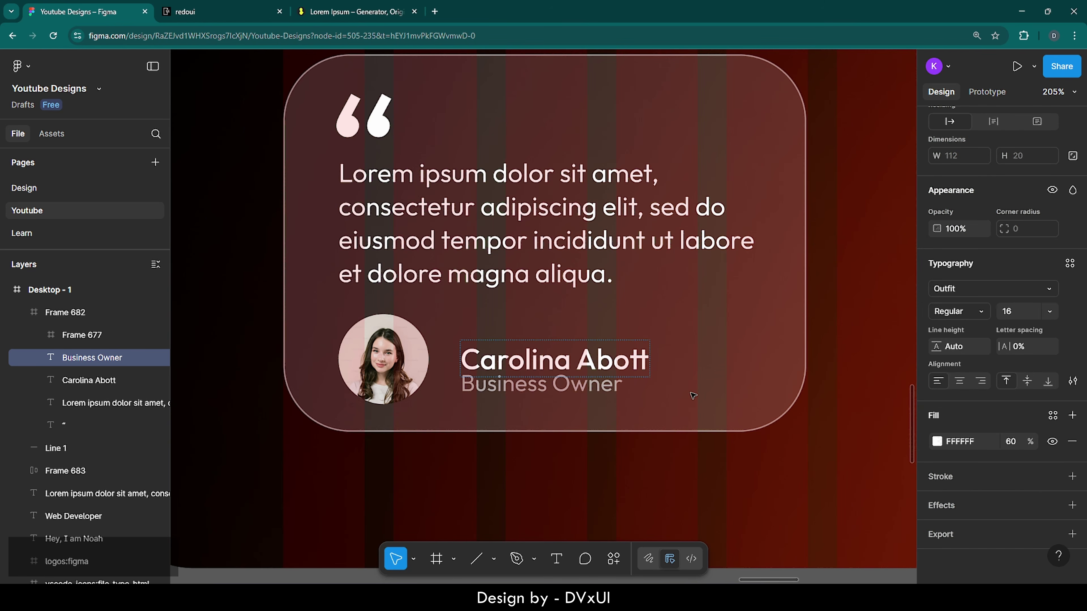
Step: Combine the author name and "Business Owner" text into a vertical auto layout
{"action": "left_click", "coordinate": [646, 360]}
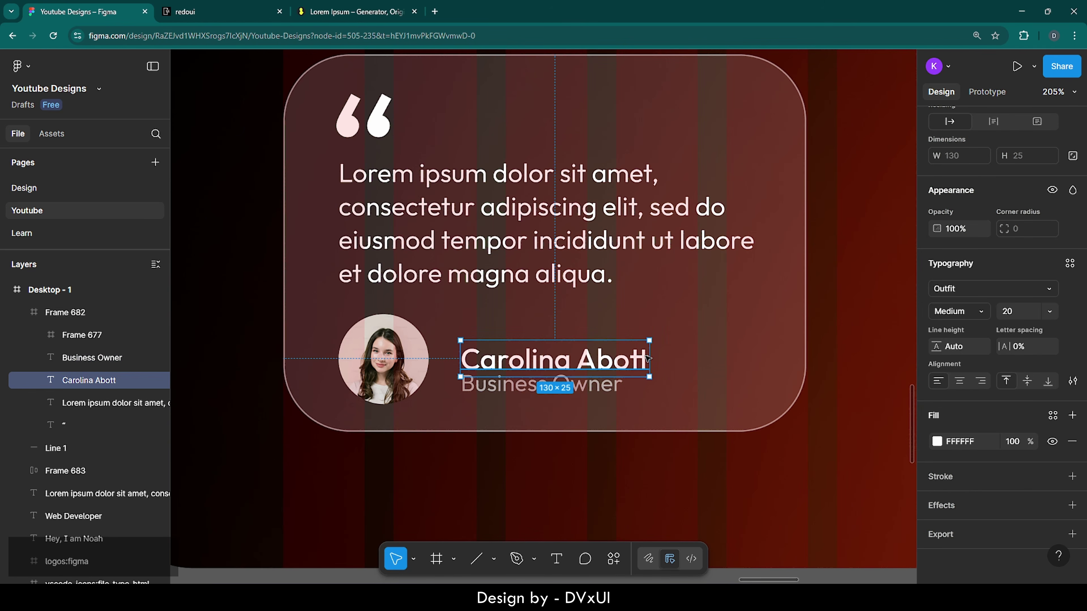
{"action": "left_click", "coordinate": [608, 387], "text": "shift"}
{"action": "scroll", "coordinate": [982, 244], "scroll_direction": "up", "scroll_amount": 3}
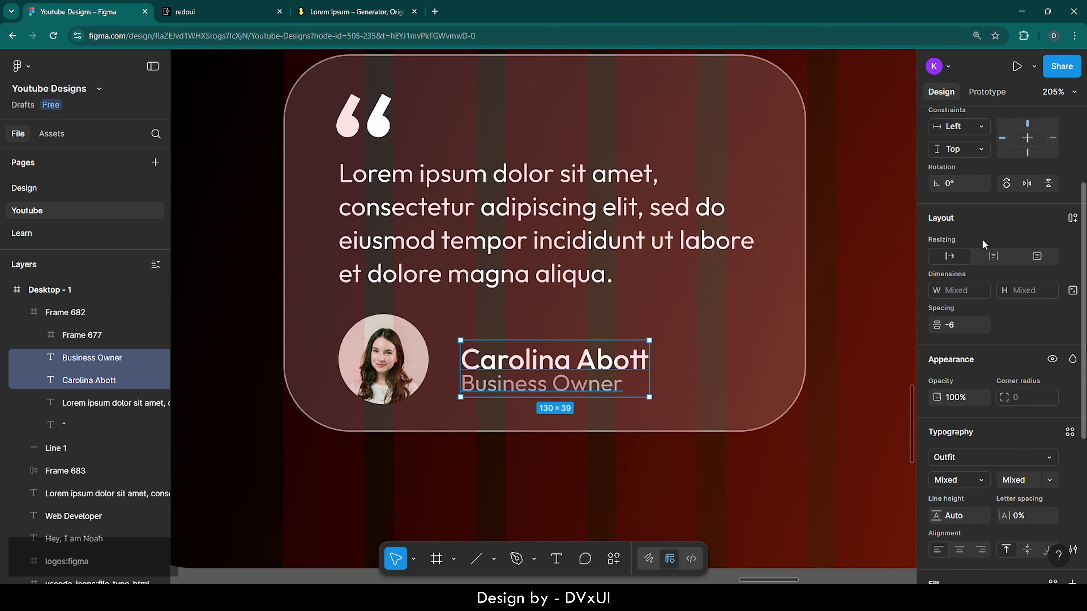
{"action": "left_click", "coordinate": [1071, 218]}
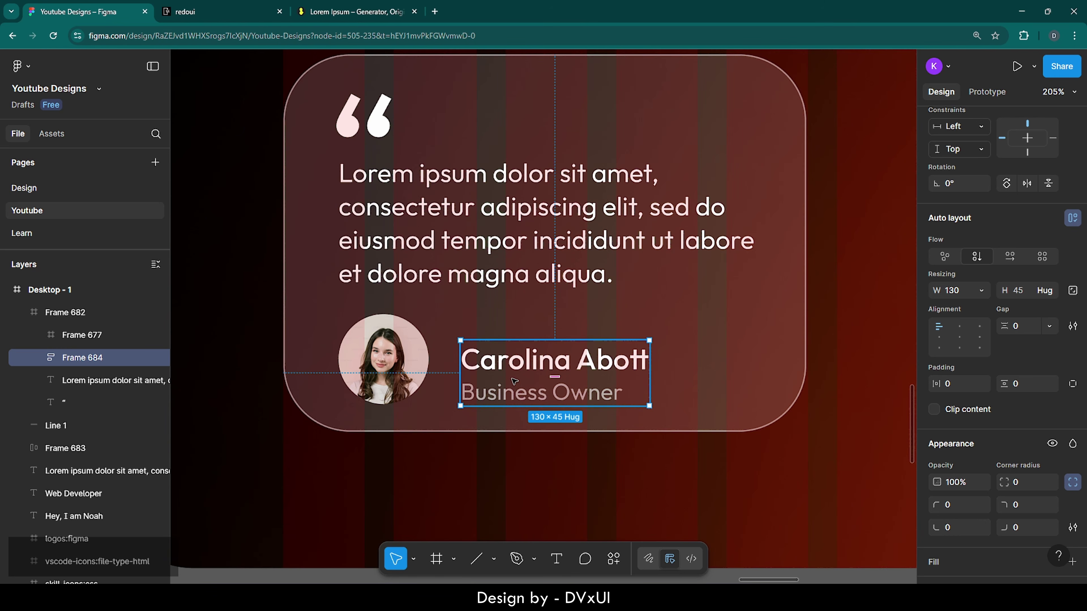
Step: Combine the portrait and the author text block into a horizontal auto layout with a gap of 14
{"action": "left_click", "coordinate": [389, 351], "text": "shift"}
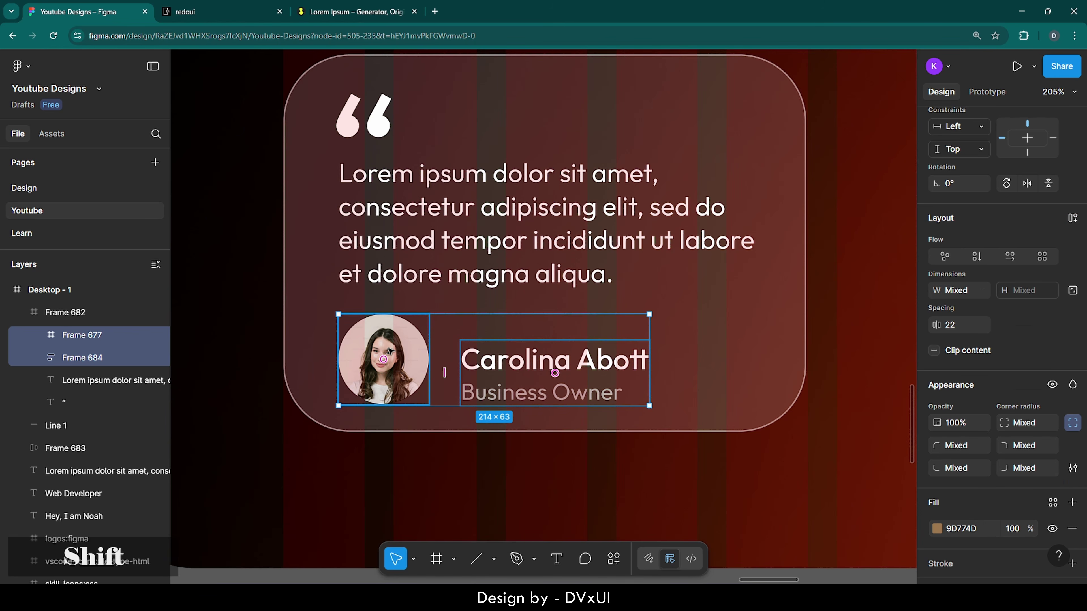
{"action": "left_click", "coordinate": [1071, 219]}
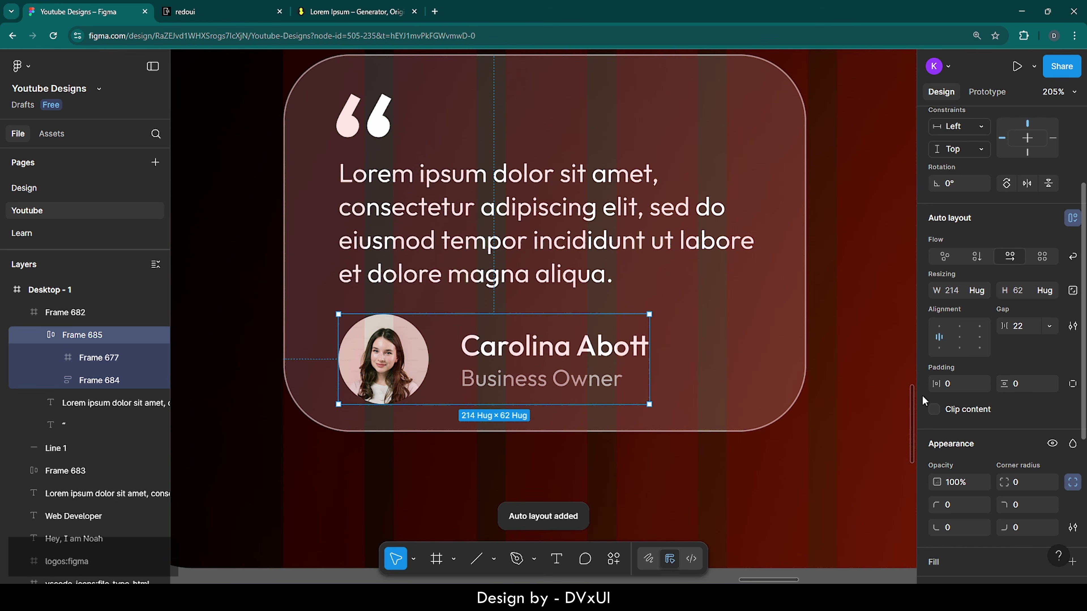
{"action": "left_click", "coordinate": [1023, 333]}
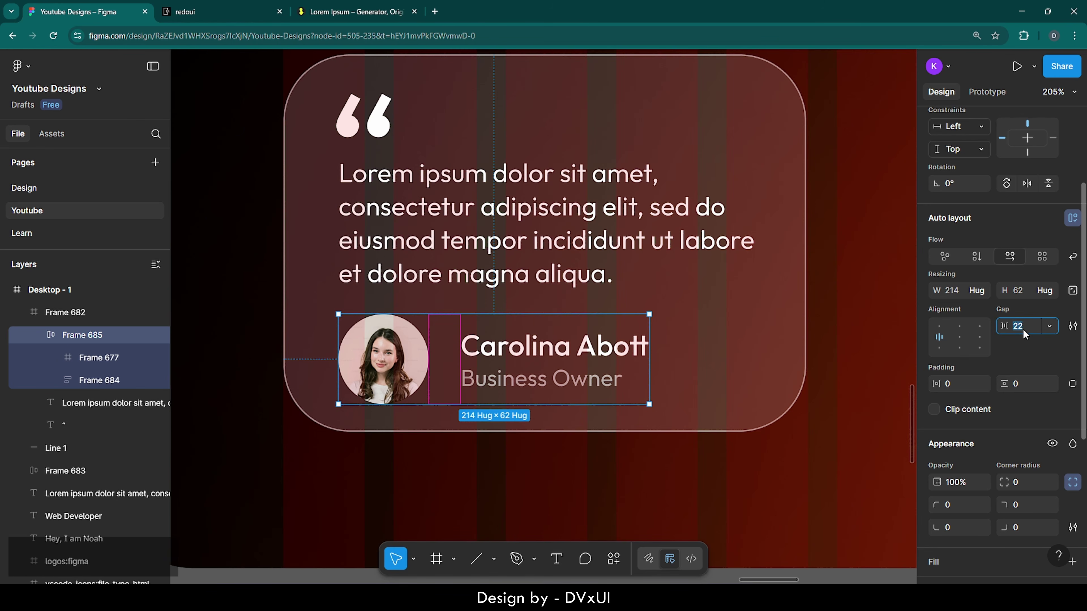
{"action": "type", "text": "14"}
{"action": "key", "text": "Return"}
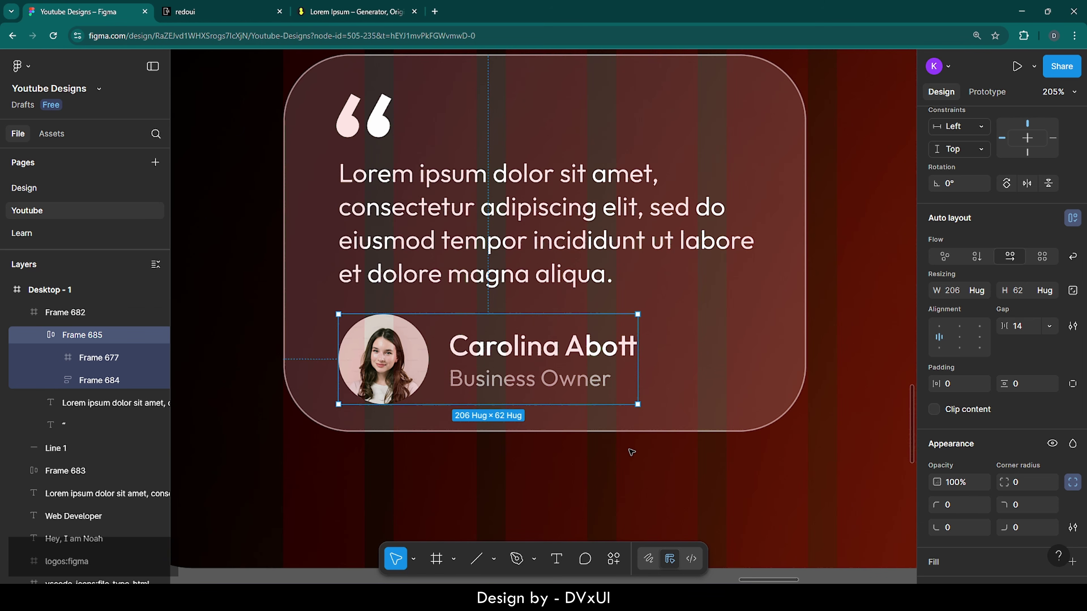
{"action": "left_click", "coordinate": [533, 482]}
Step: Nudge the portrait and author row 1 pixel up within the testimonial card
{"action": "scroll", "coordinate": [533, 483], "scroll_direction": "down", "scroll_amount": 10, "text": "ctrl"}
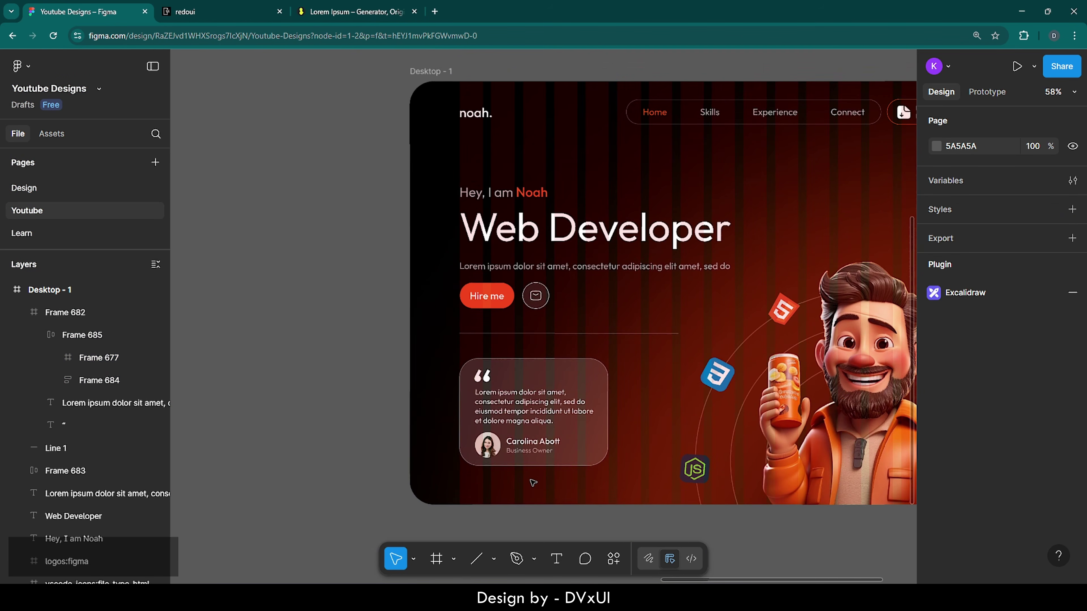
{"action": "scroll", "coordinate": [533, 483], "scroll_direction": "right", "scroll_amount": 5}
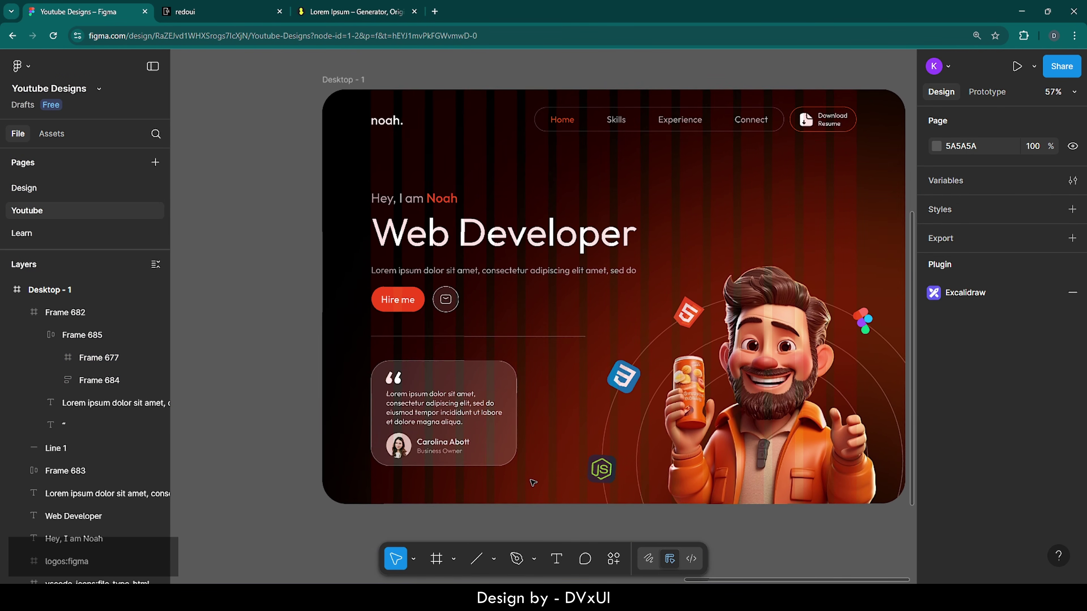
{"action": "scroll", "coordinate": [534, 483], "scroll_direction": "up", "scroll_amount": 1}
{"action": "double_click", "coordinate": [433, 443]}
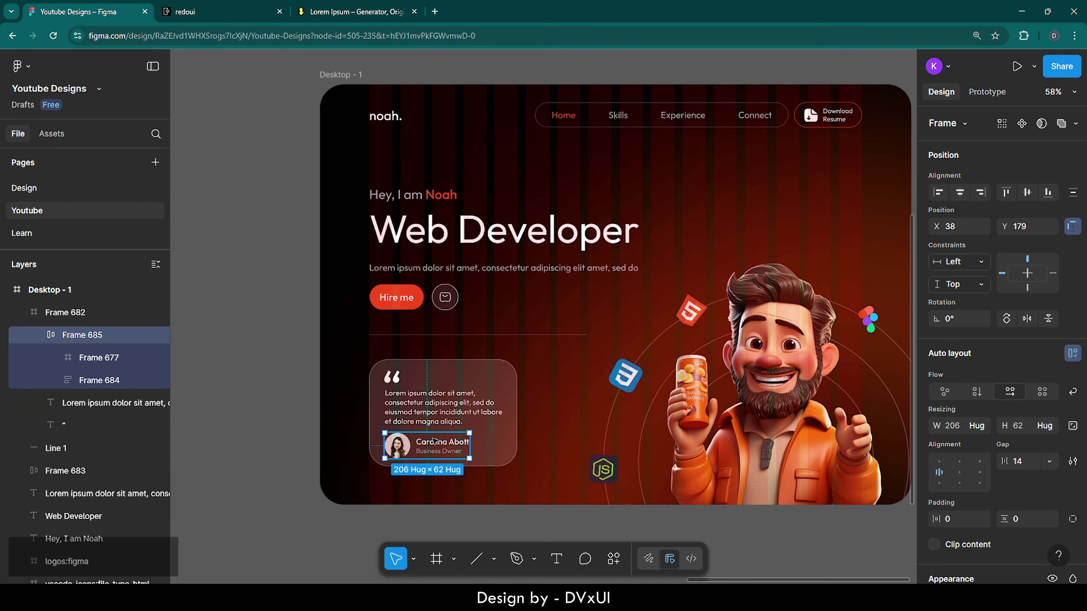
{"action": "key", "text": "Up"}
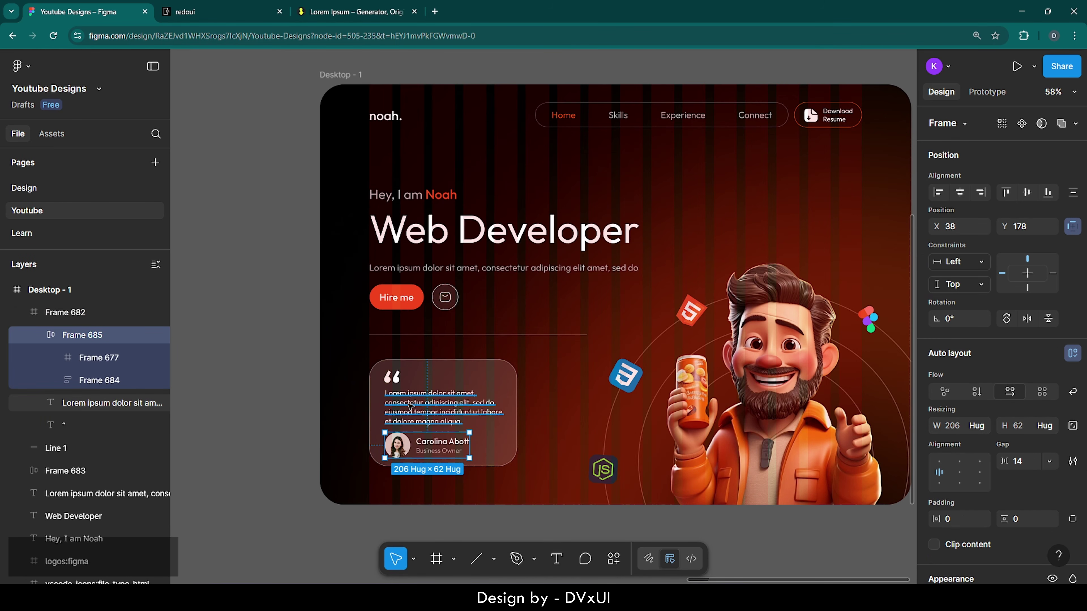
Step: Nudge the quote text and quotation mark together 3 pixels up, leaving more space above the author row
{"action": "left_click", "coordinate": [402, 396]}
{"action": "left_click", "coordinate": [397, 379], "text": "shift"}
{"action": "key", "text": "Up"}
{"action": "key", "text": "Up"}
{"action": "key", "text": "Up"}
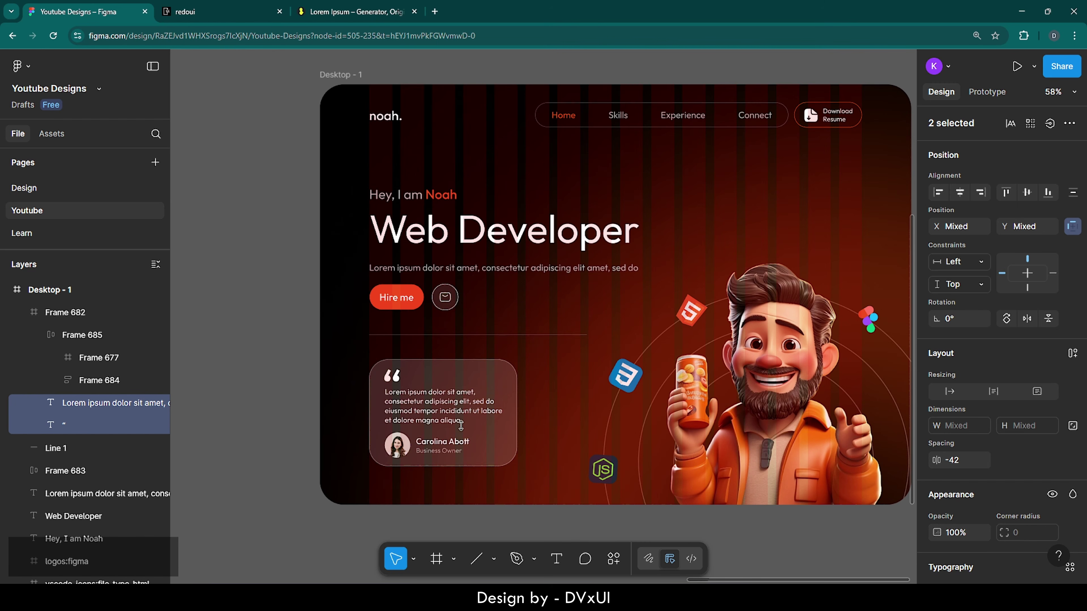
{"action": "left_click", "coordinate": [485, 487]}
{"action": "scroll", "coordinate": [485, 487], "scroll_direction": "right", "scroll_amount": 2}
{"action": "scroll", "coordinate": [485, 487], "scroll_direction": "right", "scroll_amount": 3}
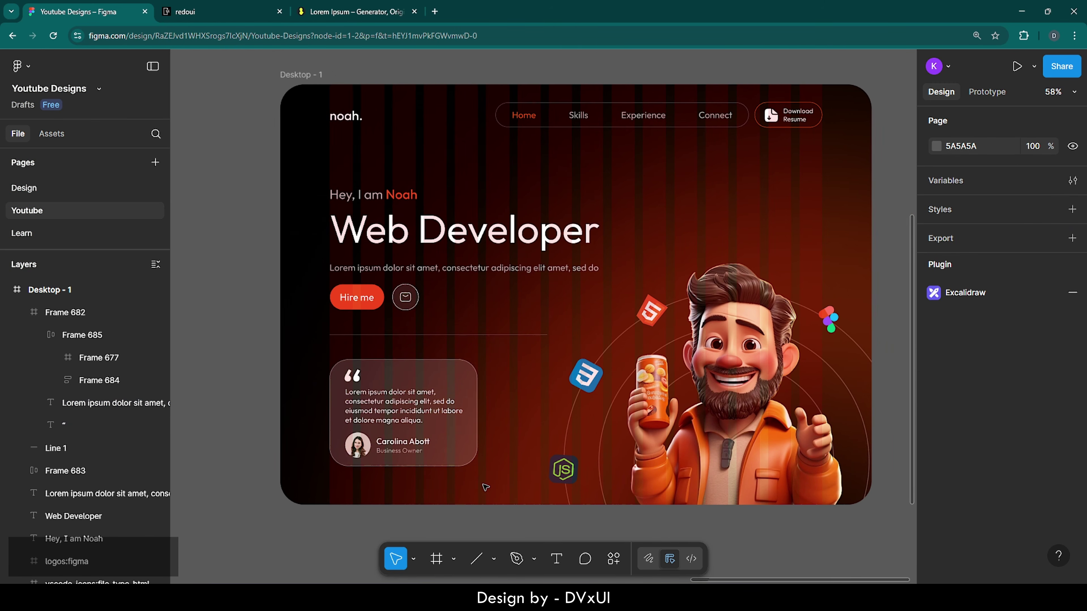
Step: Examine the typography settings of the quote text in the testimonial card
{"action": "scroll", "coordinate": [485, 488], "scroll_direction": "right", "scroll_amount": 3}
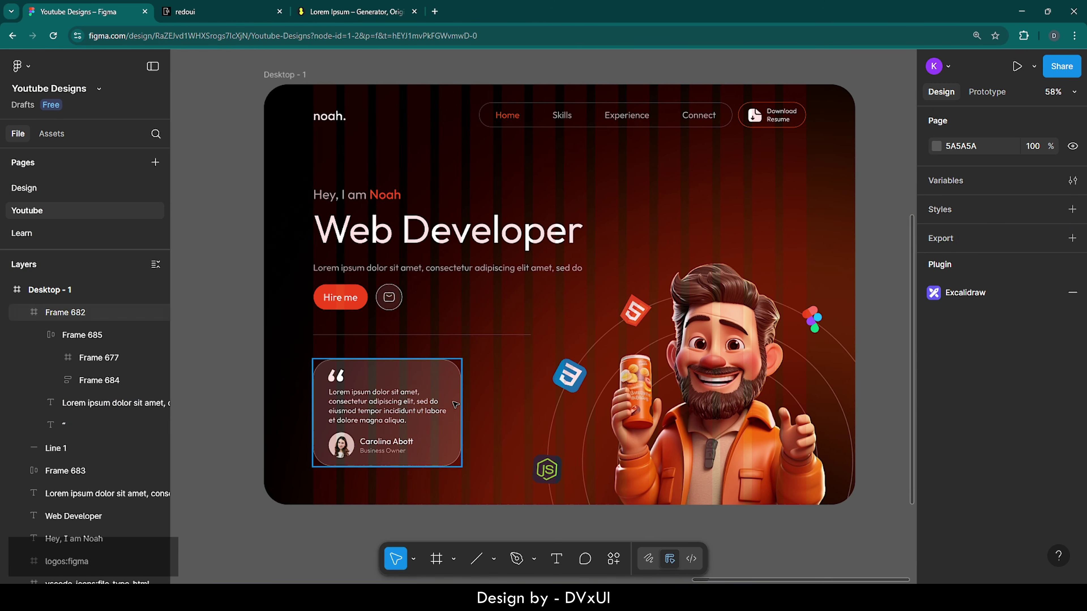
{"action": "left_click", "coordinate": [371, 396]}
{"action": "left_click", "coordinate": [372, 396]}
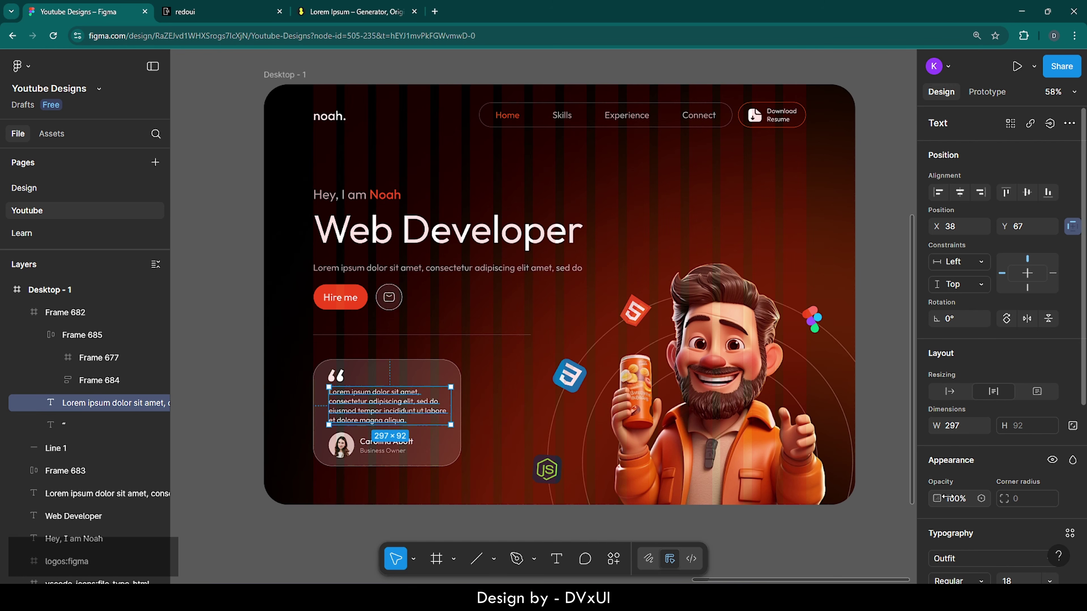
{"action": "scroll", "coordinate": [953, 501], "scroll_direction": "down", "scroll_amount": 3}
{"action": "scroll", "coordinate": [952, 501], "scroll_direction": "down", "scroll_amount": 2}
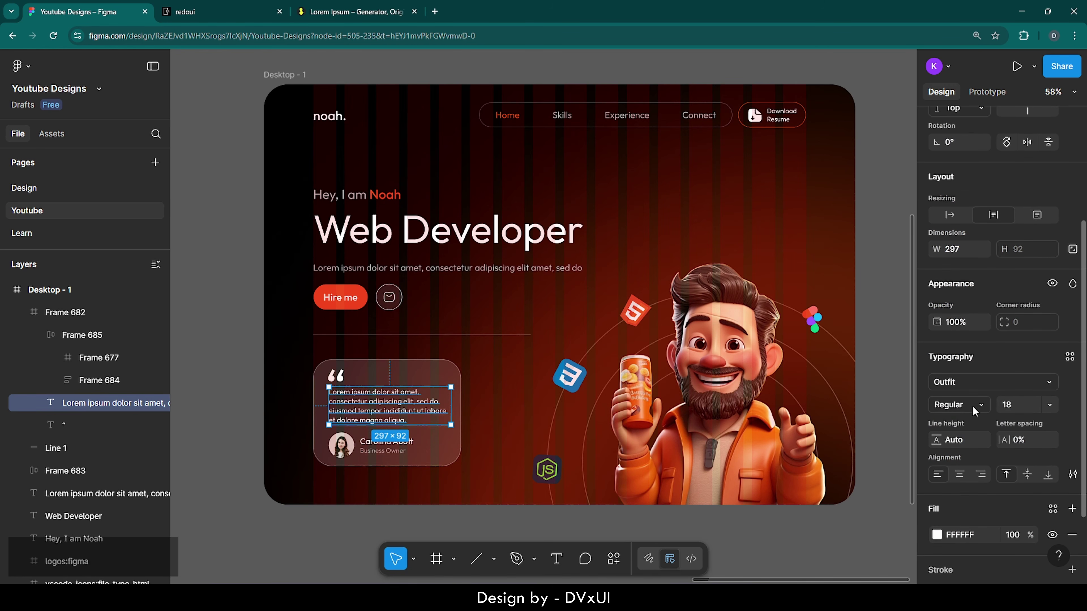
{"action": "left_click", "coordinate": [432, 492]}
{"action": "scroll", "coordinate": [432, 492], "scroll_direction": "left", "scroll_amount": 1}
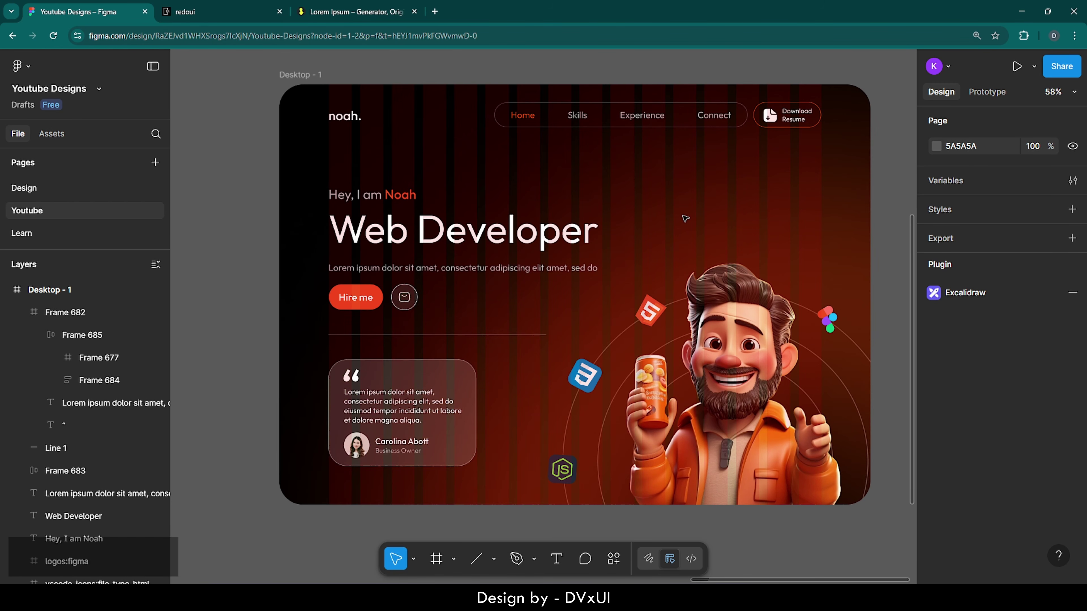
Step: Hide the 16-column layout guide of the Desktop - 1 frame
{"action": "left_click", "coordinate": [298, 76]}
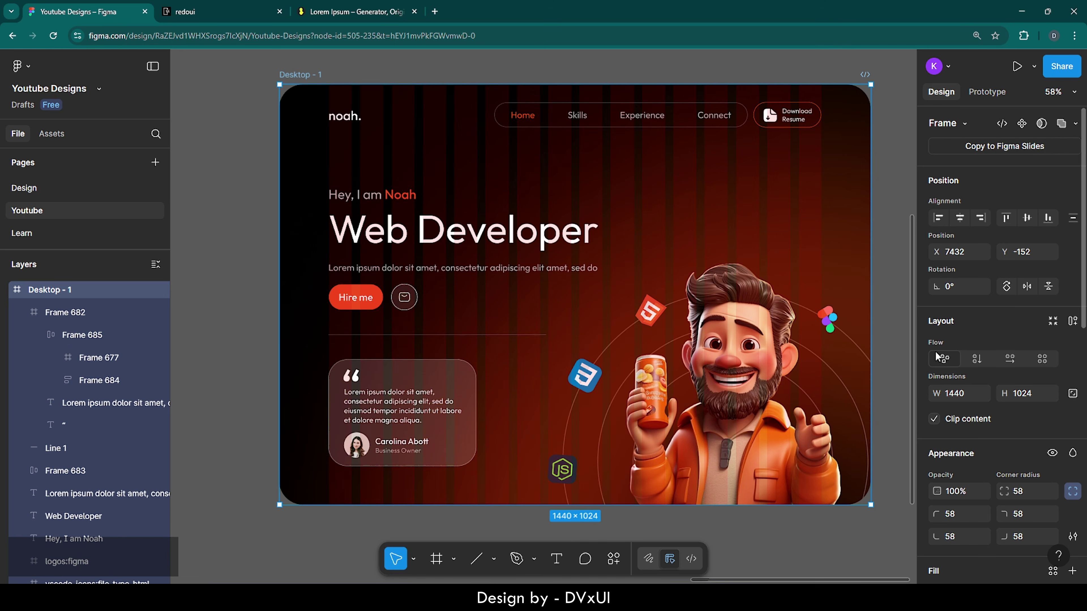
{"action": "scroll", "coordinate": [951, 403], "scroll_direction": "down", "scroll_amount": 6}
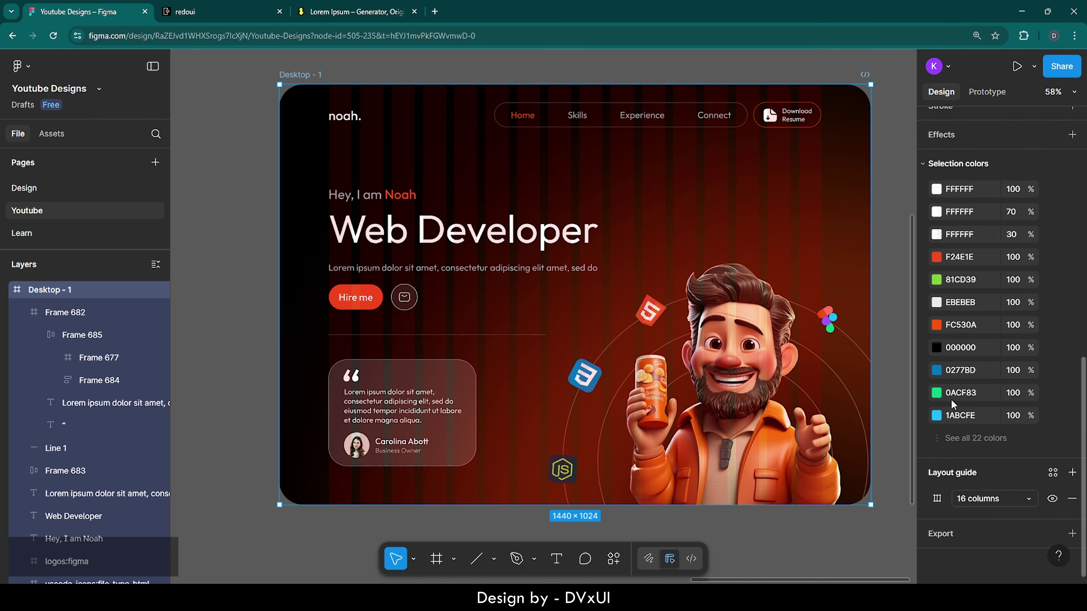
{"action": "left_click", "coordinate": [1051, 499]}
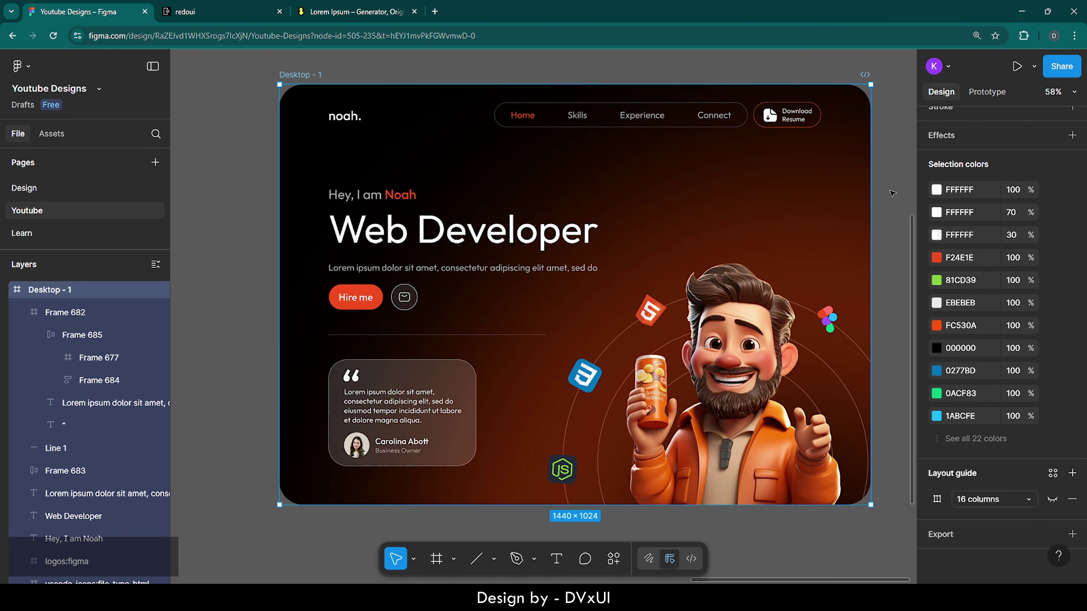
{"action": "left_click", "coordinate": [882, 163]}
{"action": "scroll", "coordinate": [881, 163], "scroll_direction": "right", "scroll_amount": 2}
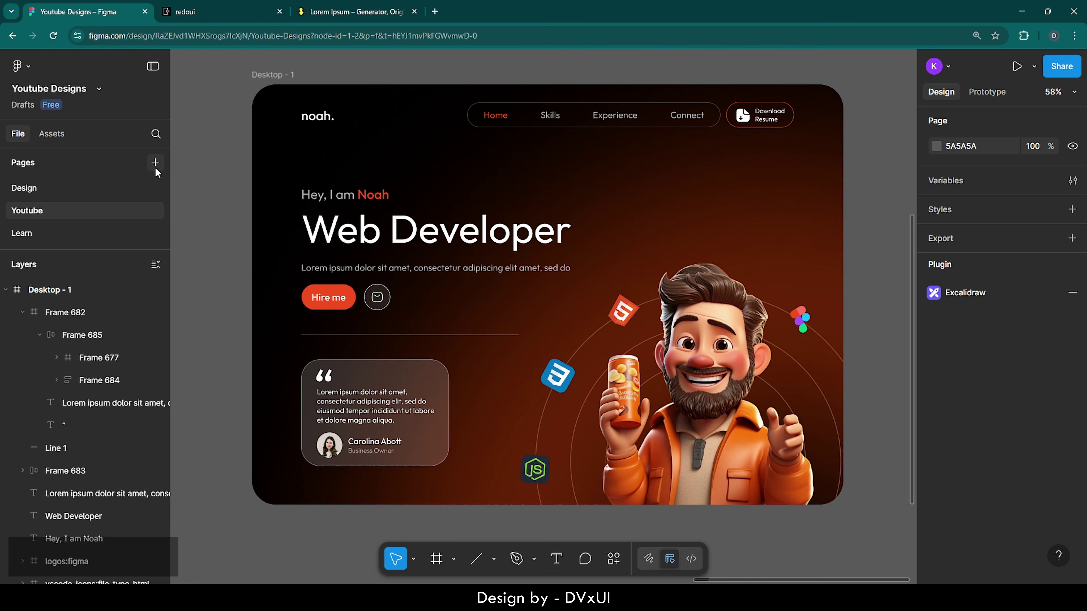
{"action": "left_click", "coordinate": [6, 290]}
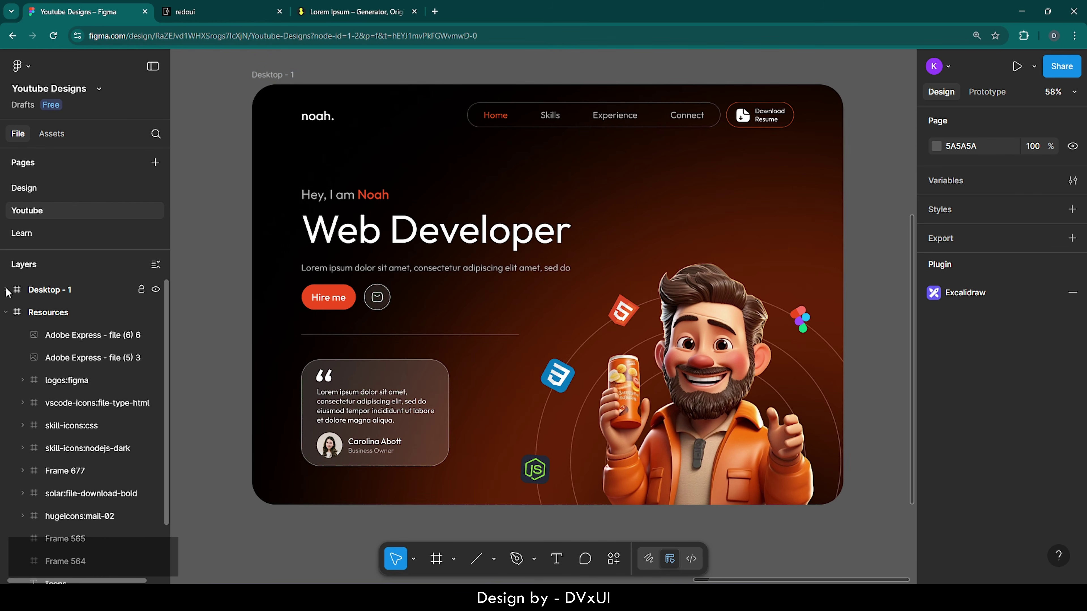
{"action": "double_click", "coordinate": [17, 312]}
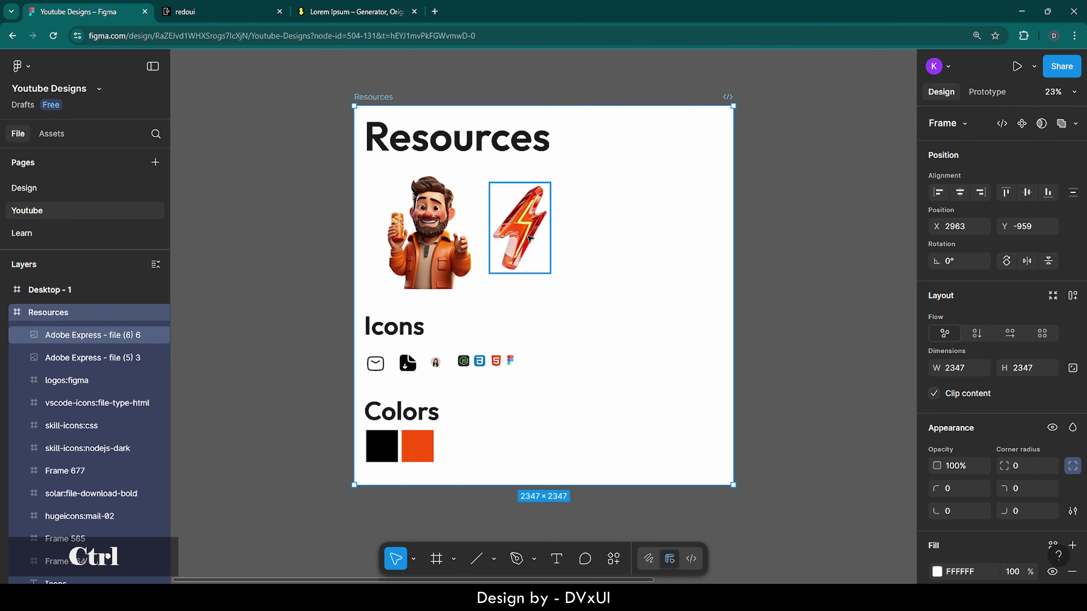
{"action": "key", "text": "ctrl+c"}
{"action": "double_click", "coordinate": [17, 290]}
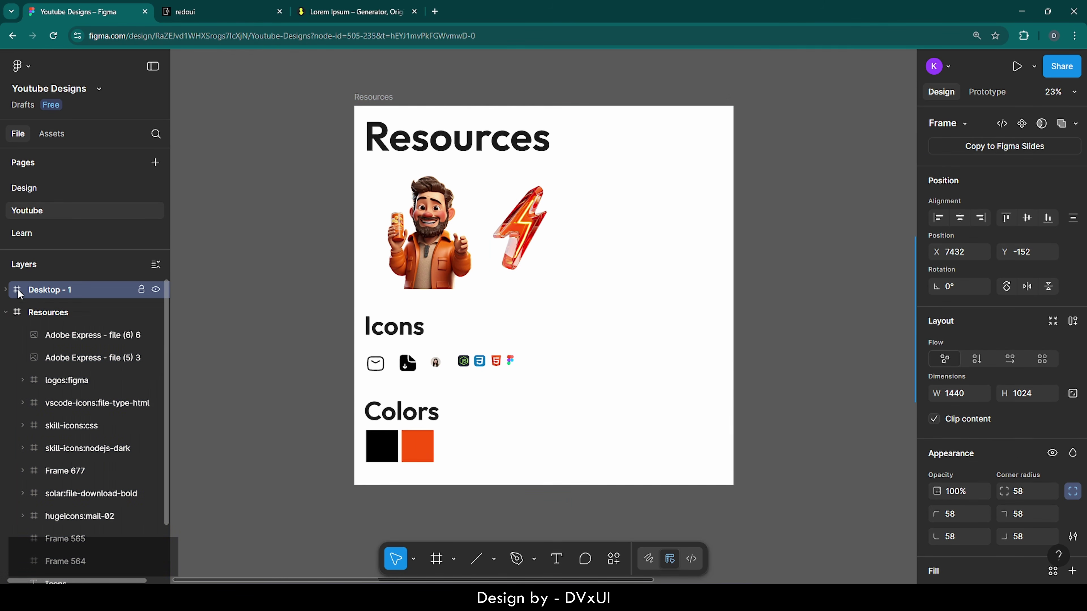
{"action": "key", "text": "ctrl"}
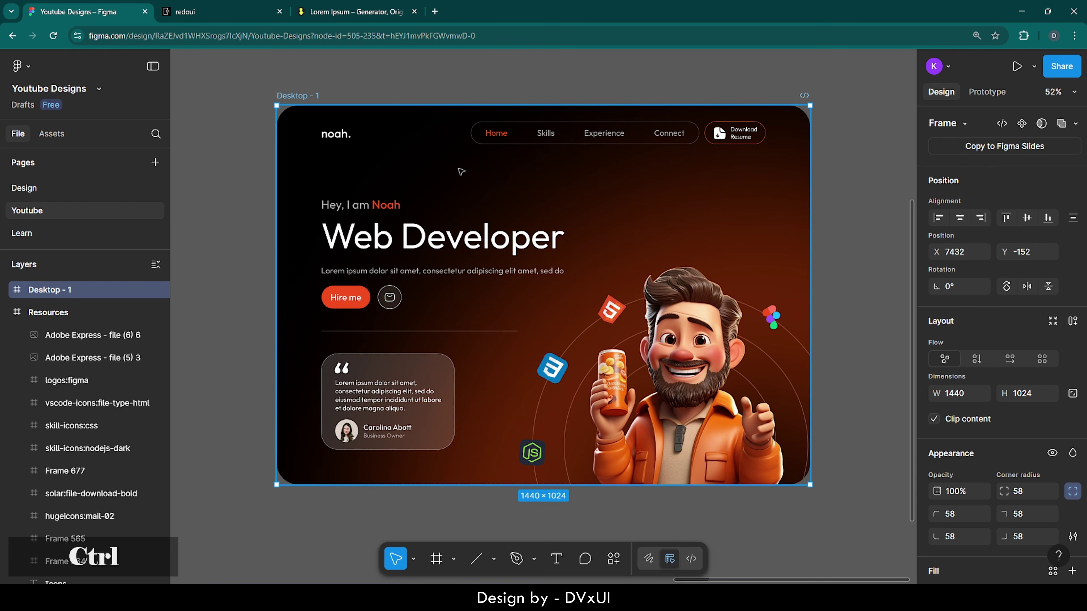
{"action": "key", "text": "ctrl+v"}
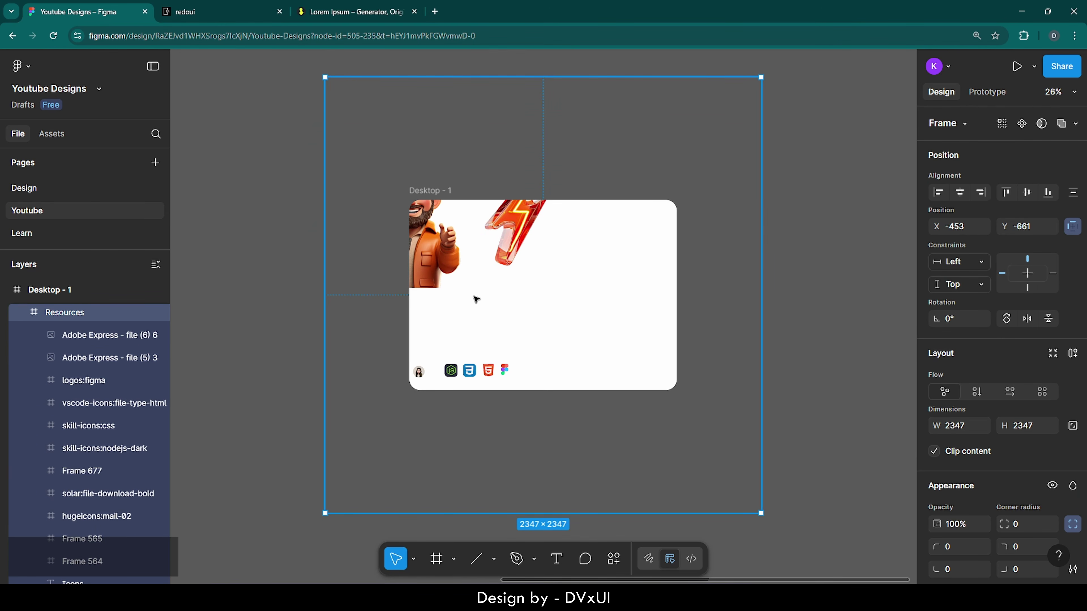
{"action": "key", "text": "ctrl"}
{"action": "key", "text": "ctrl+z"}
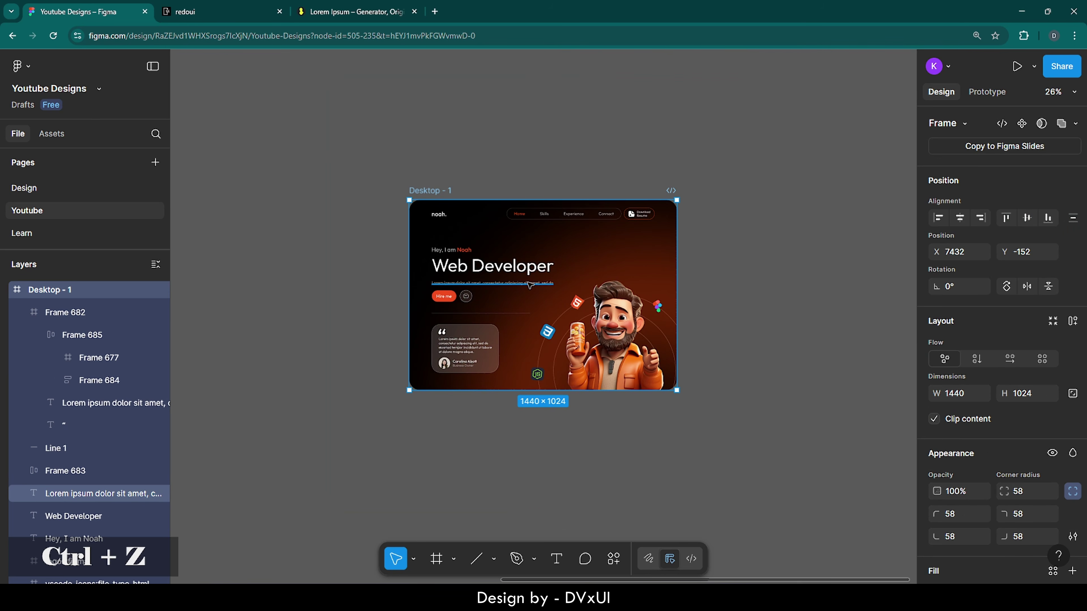
Step: Copy the red lightning bolt image from the Resources frame and paste it into the Desktop - 1 frame
{"action": "scroll", "coordinate": [74, 505], "scroll_direction": "down", "scroll_amount": 5}
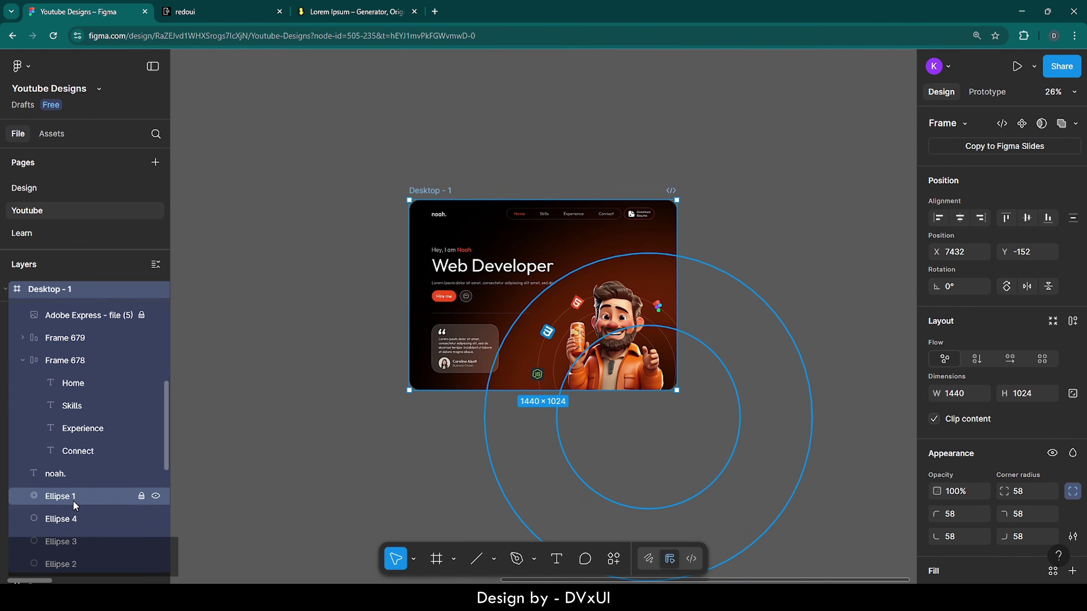
{"action": "left_click", "coordinate": [48, 351]}
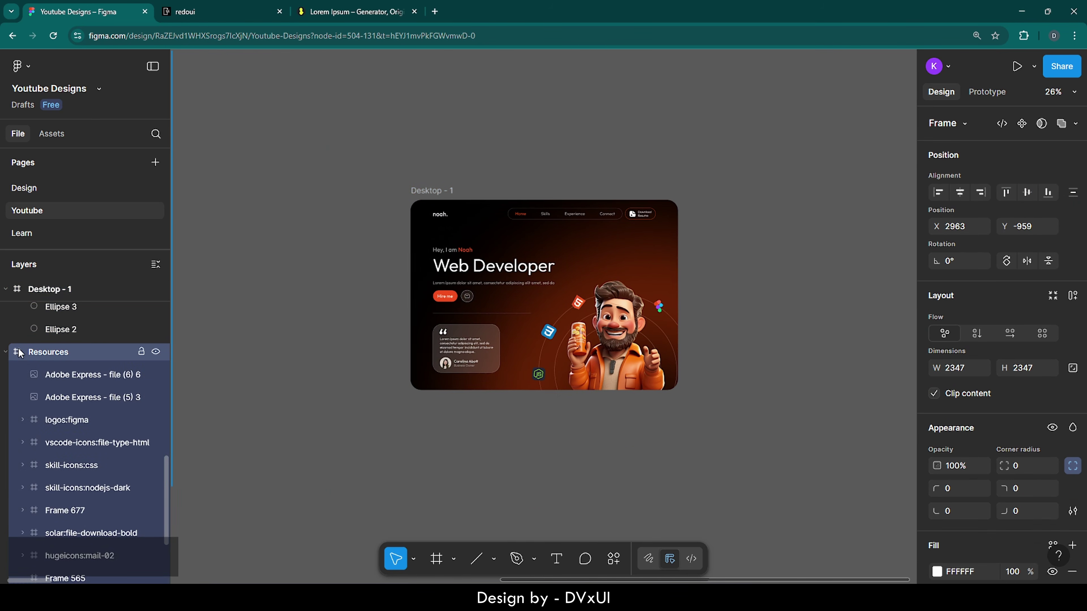
{"action": "key", "text": "shift+2"}
{"action": "left_click", "coordinate": [528, 211]}
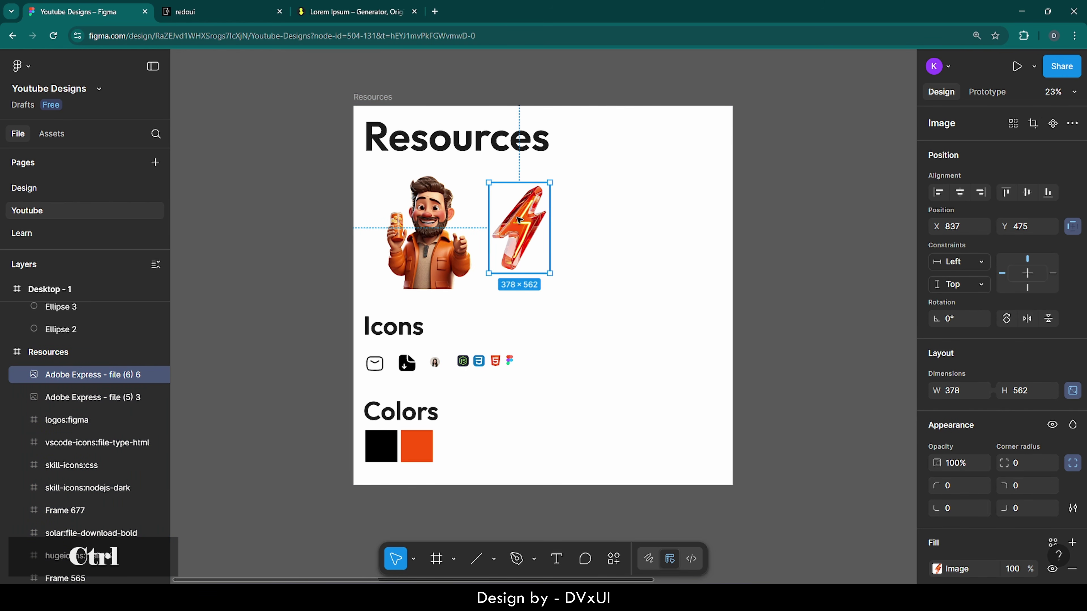
{"action": "key", "text": "ctrl+c"}
{"action": "scroll", "coordinate": [44, 309], "scroll_direction": "up", "scroll_amount": 10}
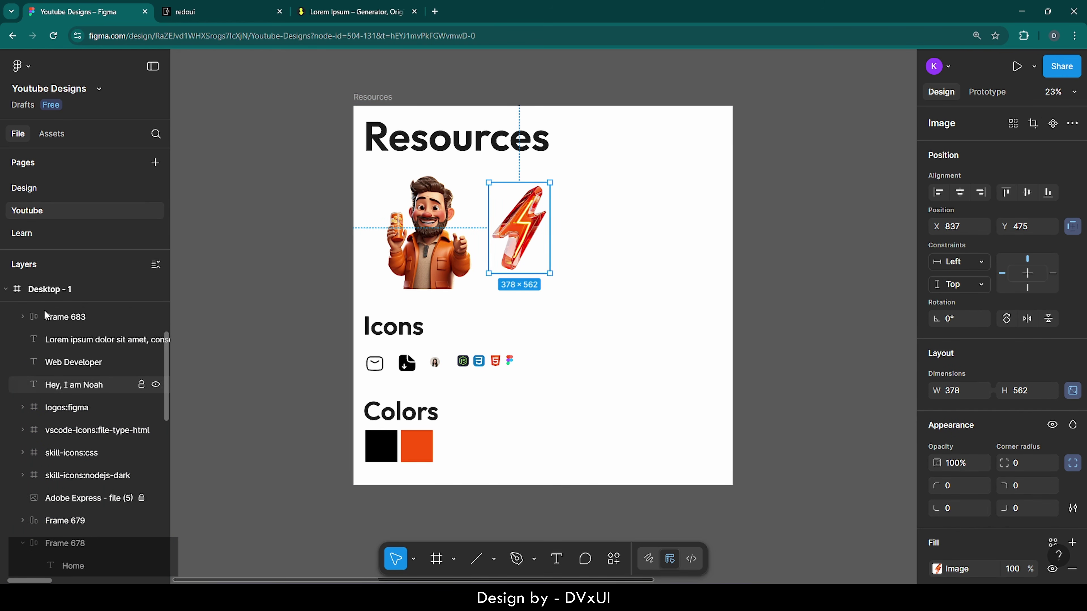
{"action": "left_click", "coordinate": [20, 292]}
{"action": "key", "text": "shift+2"}
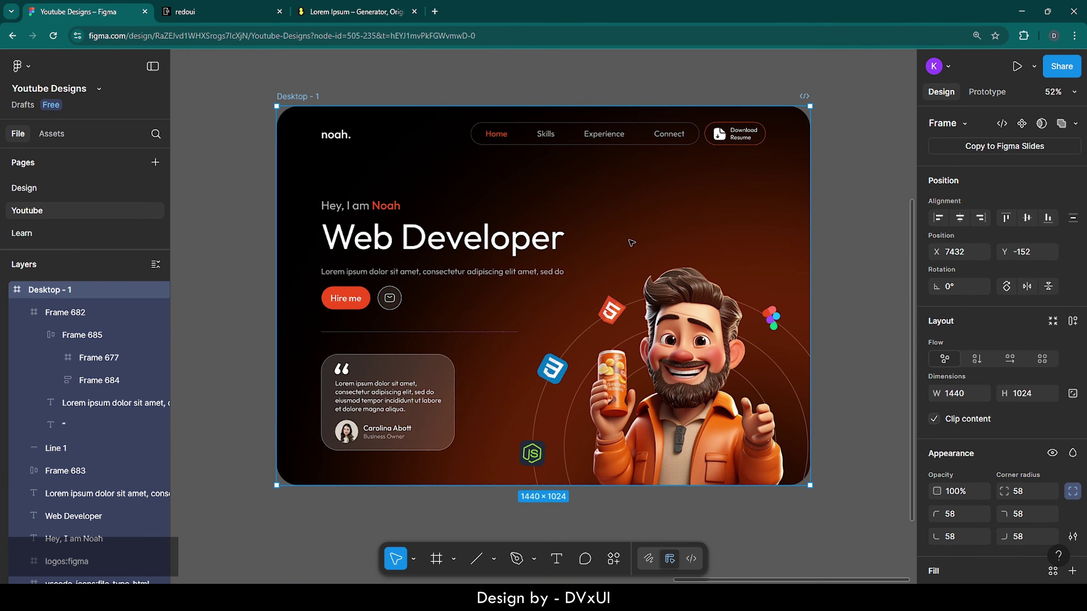
{"action": "key", "text": "ctrl+v"}
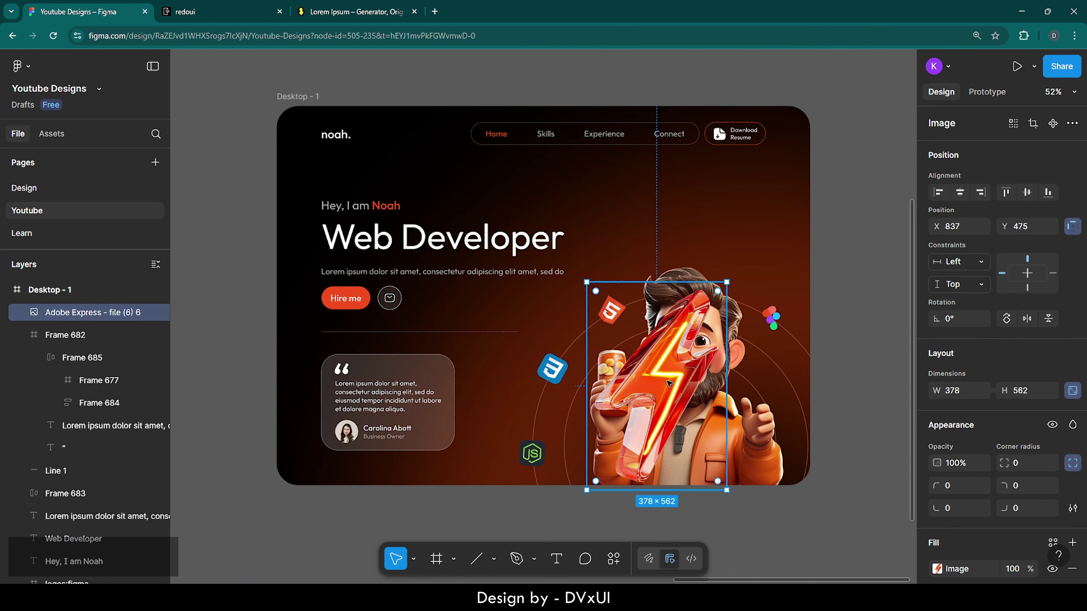
Step: Move the lightning bolt image to X -108, Y 609 at the hero's lower-left corner and send it to the back
{"action": "left_click_drag", "start_coordinate": [670, 384], "coordinate": [298, 441]}
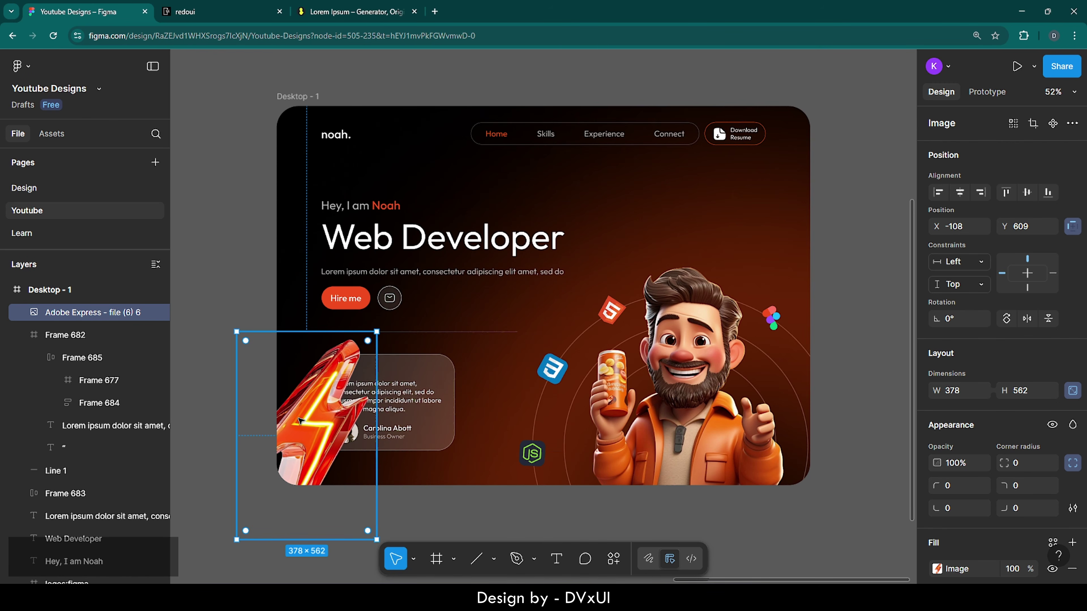
{"action": "right_click", "coordinate": [300, 421]}
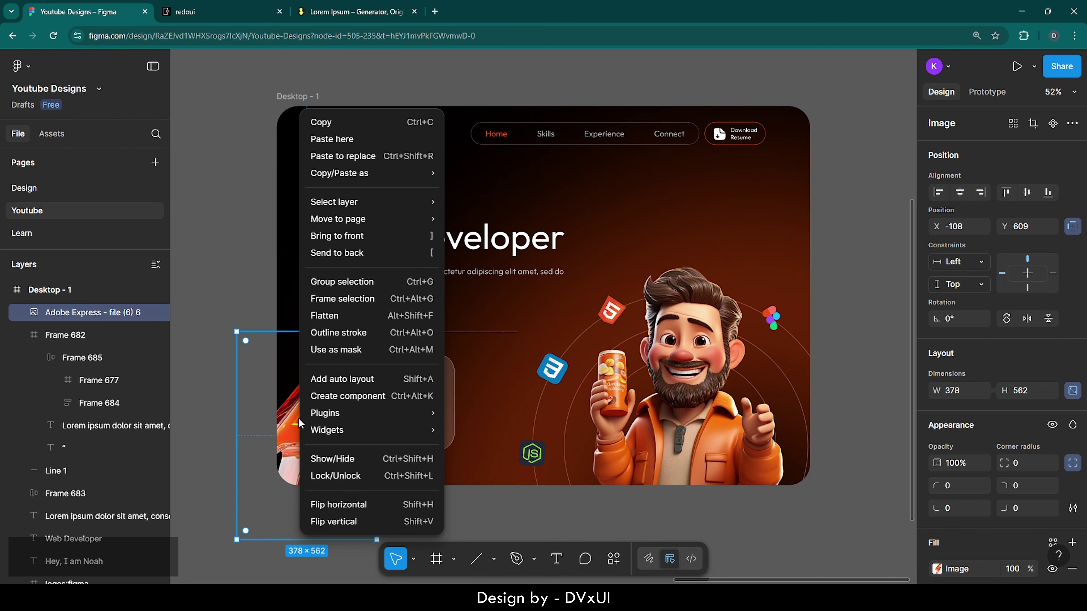
{"action": "left_click", "coordinate": [354, 253]}
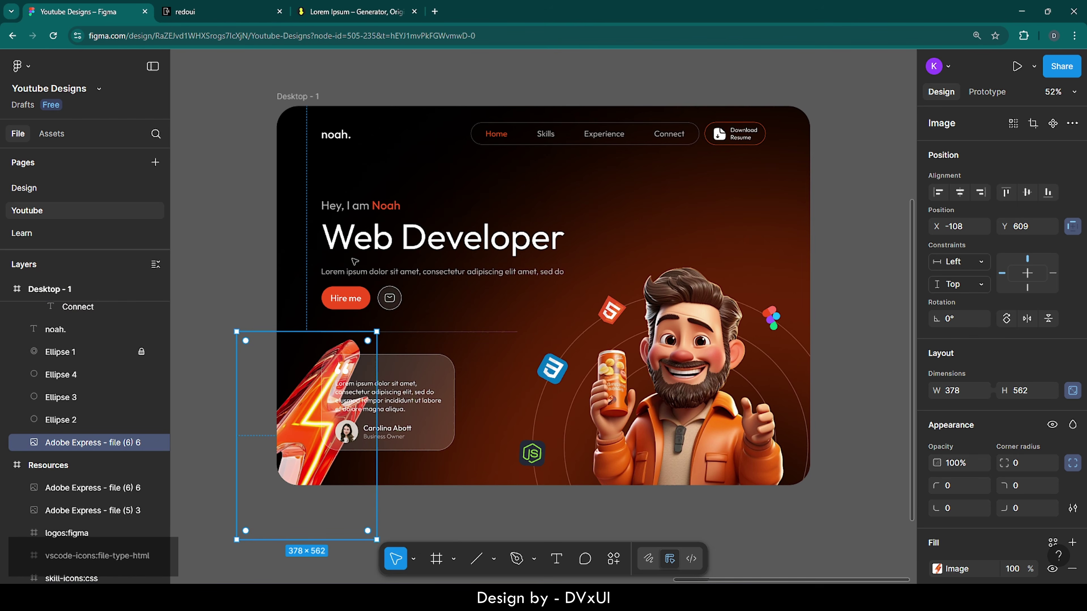
{"action": "left_click", "coordinate": [459, 501]}
{"action": "scroll", "coordinate": [459, 501], "scroll_direction": "left", "scroll_amount": 3}
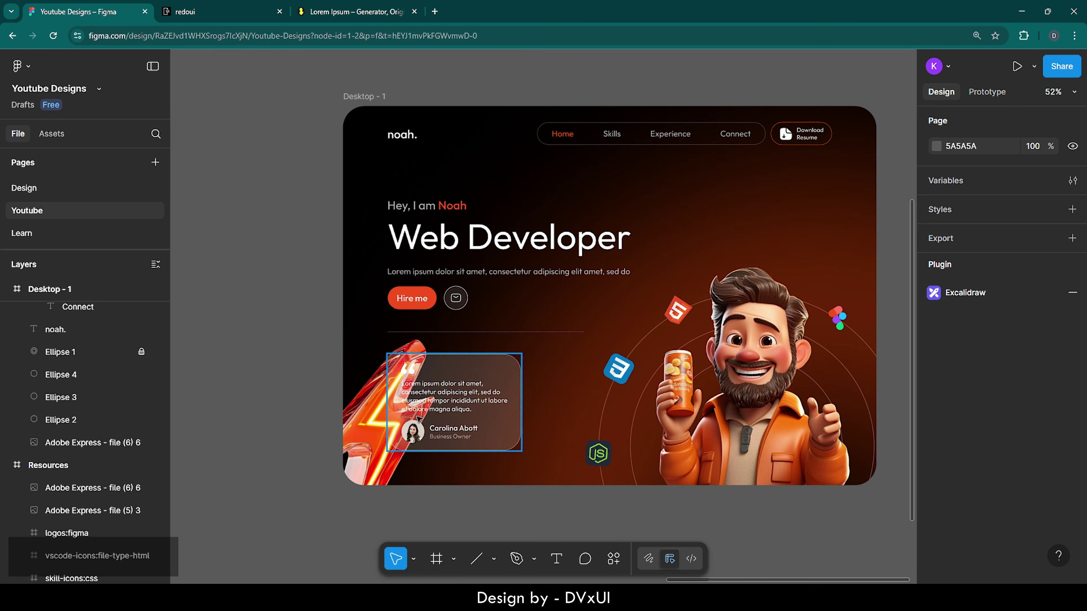
Step: Add an effect to the testimonial card frame and change its type to Background blur
{"action": "scroll", "coordinate": [405, 415], "scroll_direction": "up", "scroll_amount": 5}
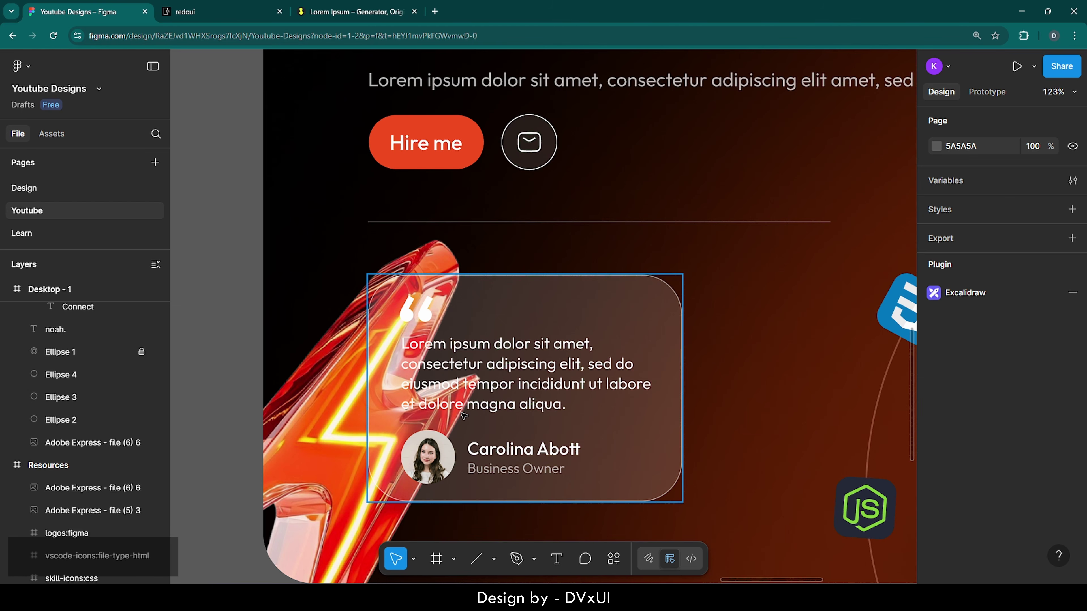
{"action": "left_click", "coordinate": [580, 311]}
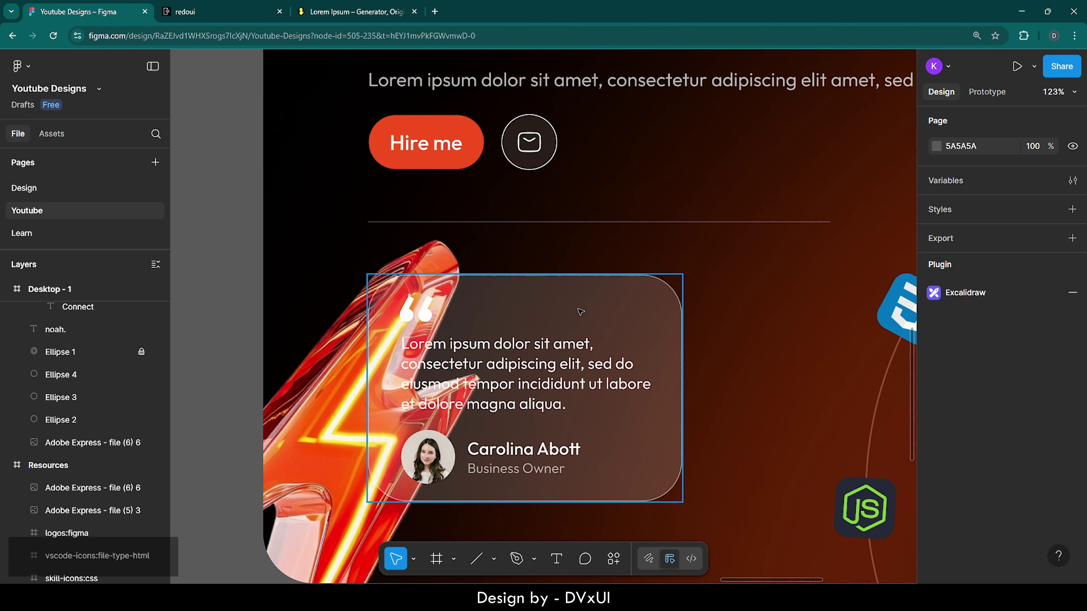
{"action": "scroll", "coordinate": [1032, 535], "scroll_direction": "down", "scroll_amount": 3}
{"action": "scroll", "coordinate": [1032, 535], "scroll_direction": "down", "scroll_amount": 4}
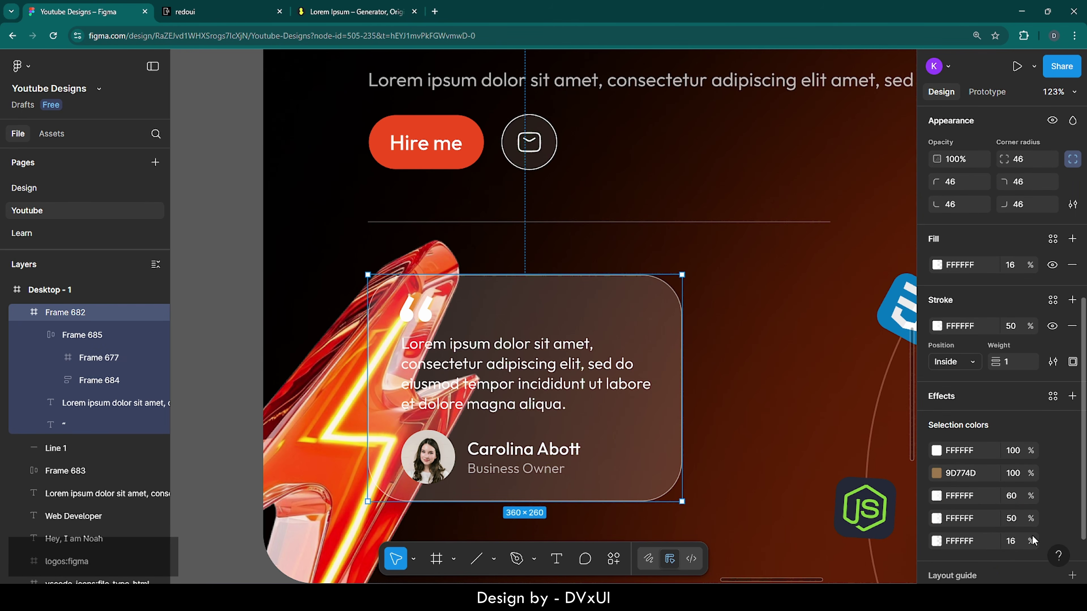
{"action": "left_click", "coordinate": [942, 397]}
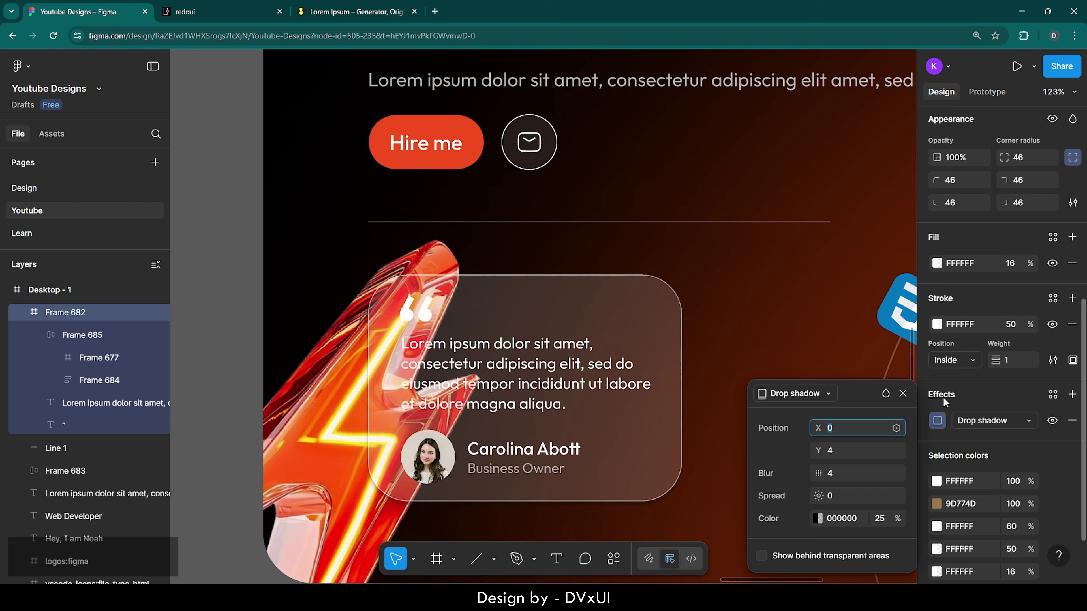
{"action": "left_click", "coordinate": [966, 423]}
{"action": "left_click", "coordinate": [981, 457]}
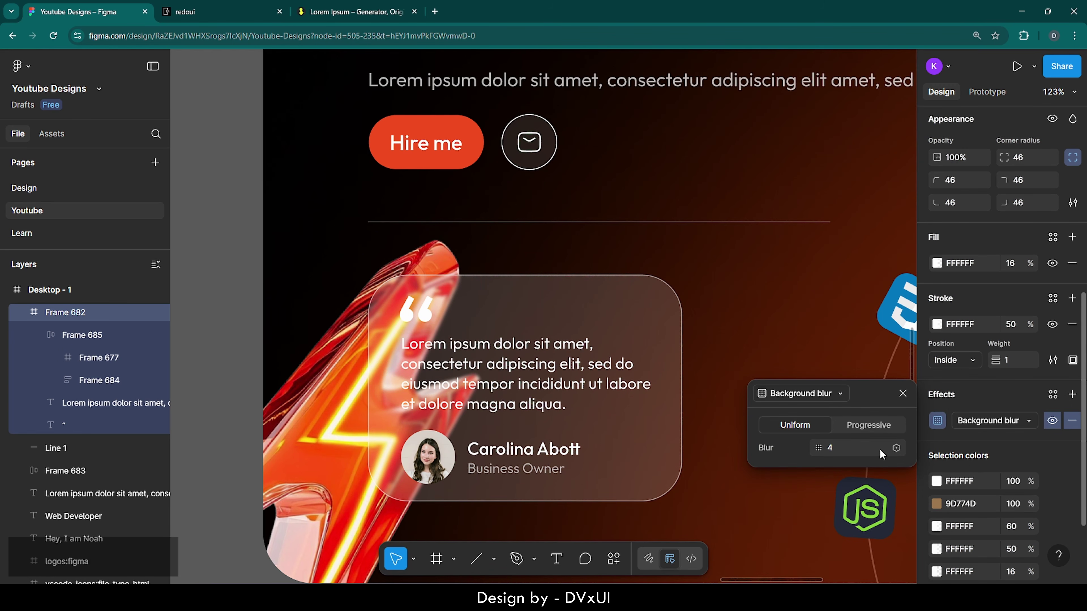
Step: Try a background blur of 12 on the testimonial card, then set it to 16
{"action": "left_click", "coordinate": [840, 449]}
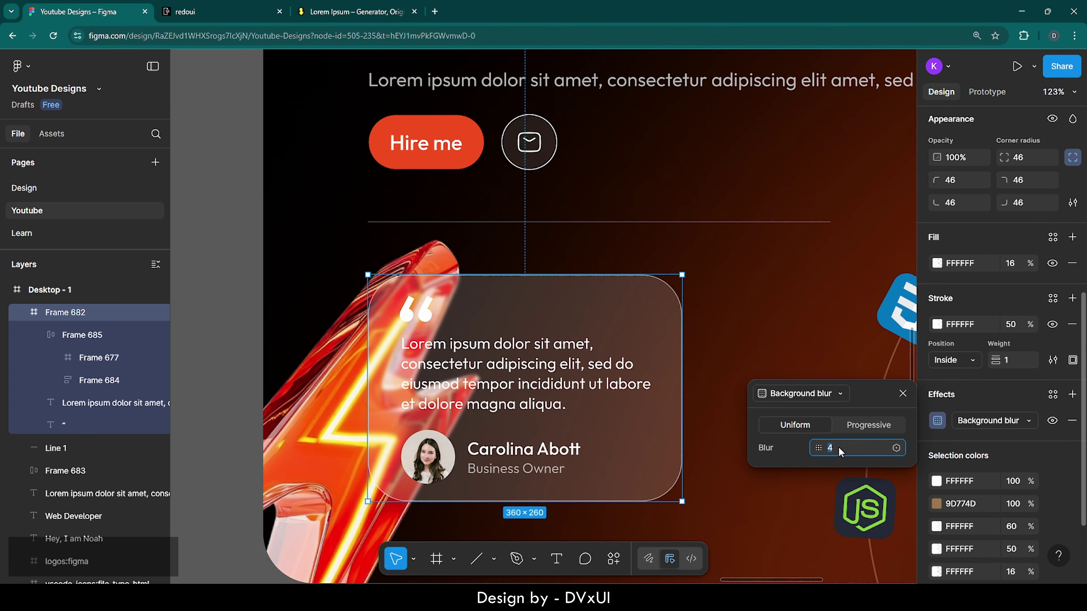
{"action": "type", "text": "12"}
{"action": "key", "text": "Return"}
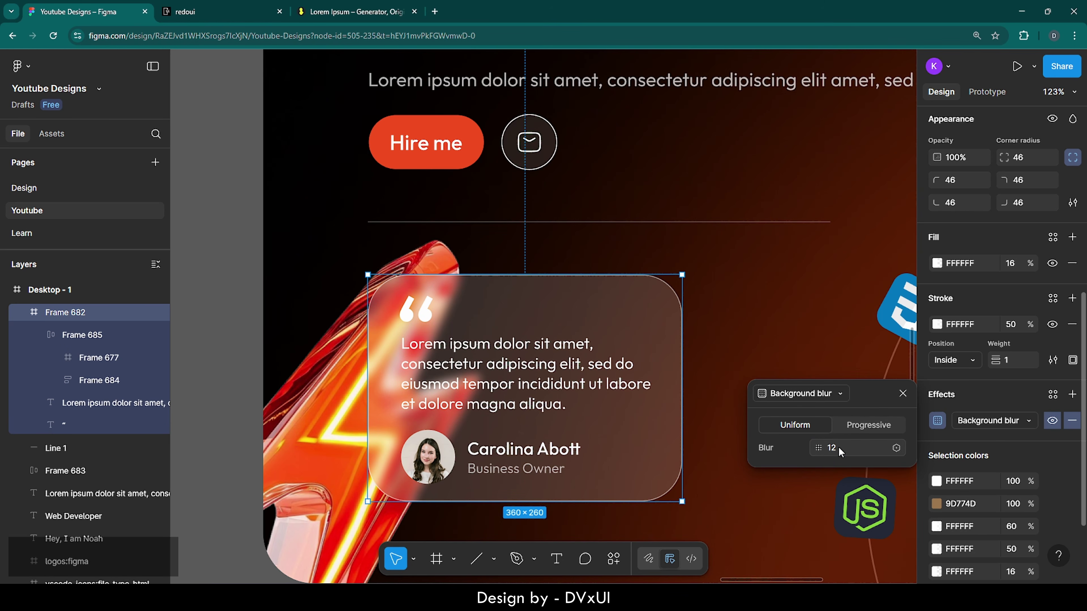
{"action": "key", "text": "BackSpace"}
{"action": "type", "text": "6"}
{"action": "key", "text": "Return"}
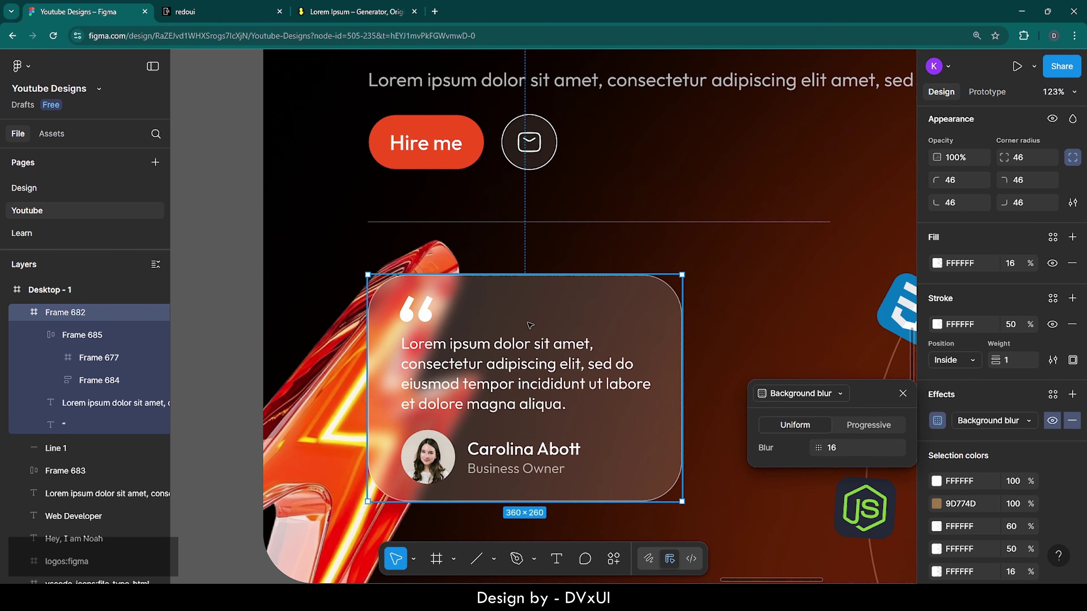
{"action": "left_click", "coordinate": [308, 286]}
{"action": "scroll", "coordinate": [310, 286], "scroll_direction": "down", "scroll_amount": 5}
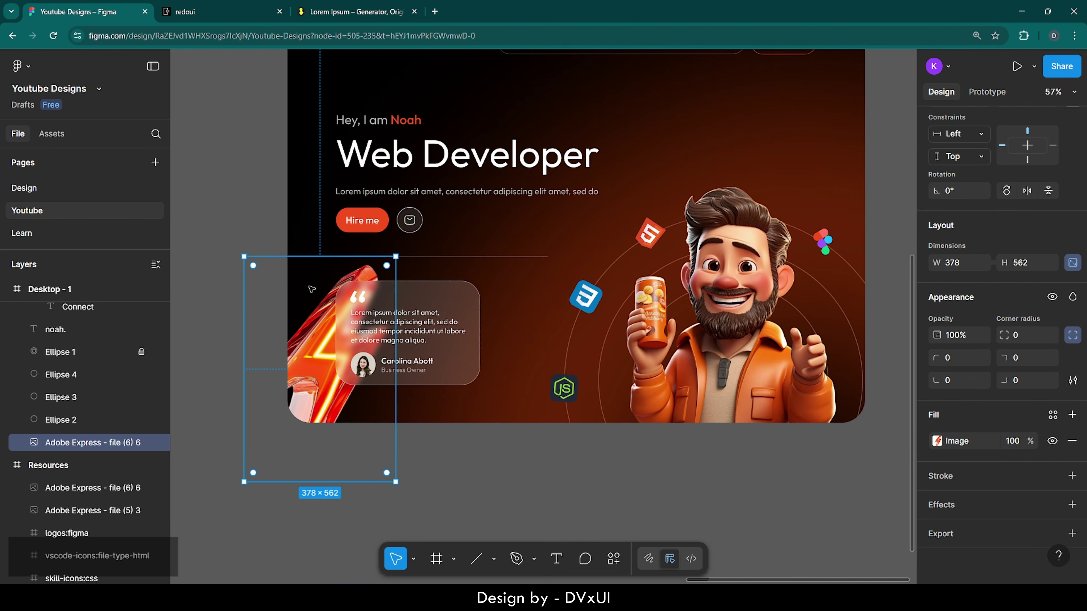
{"action": "scroll", "coordinate": [311, 290], "scroll_direction": "up", "scroll_amount": 2}
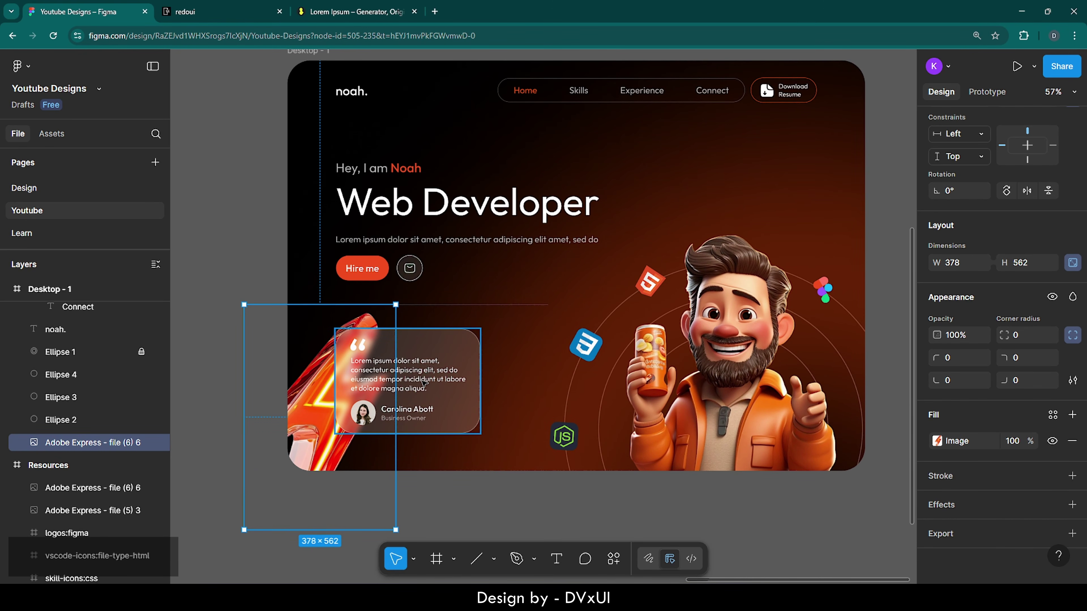
{"action": "left_click", "coordinate": [435, 444]}
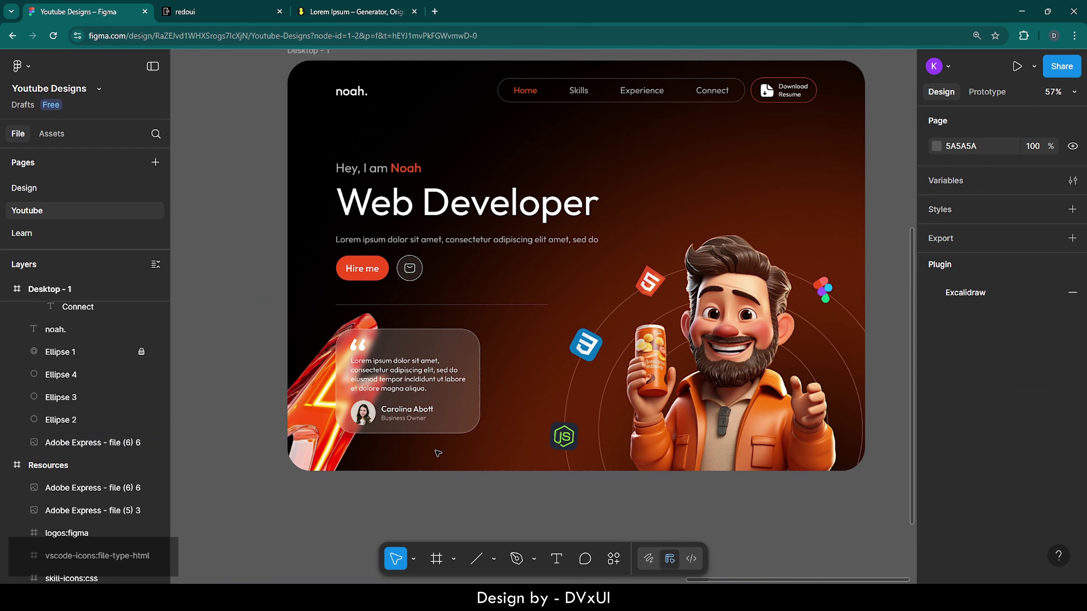
Step: Duplicate the lightning bolt image onto the hero's upper-right edge, scaled down to 231 × 344 at about X 1260, Y 105
{"action": "left_click", "coordinate": [310, 423]}
{"action": "key", "text": "ctrl+v"}
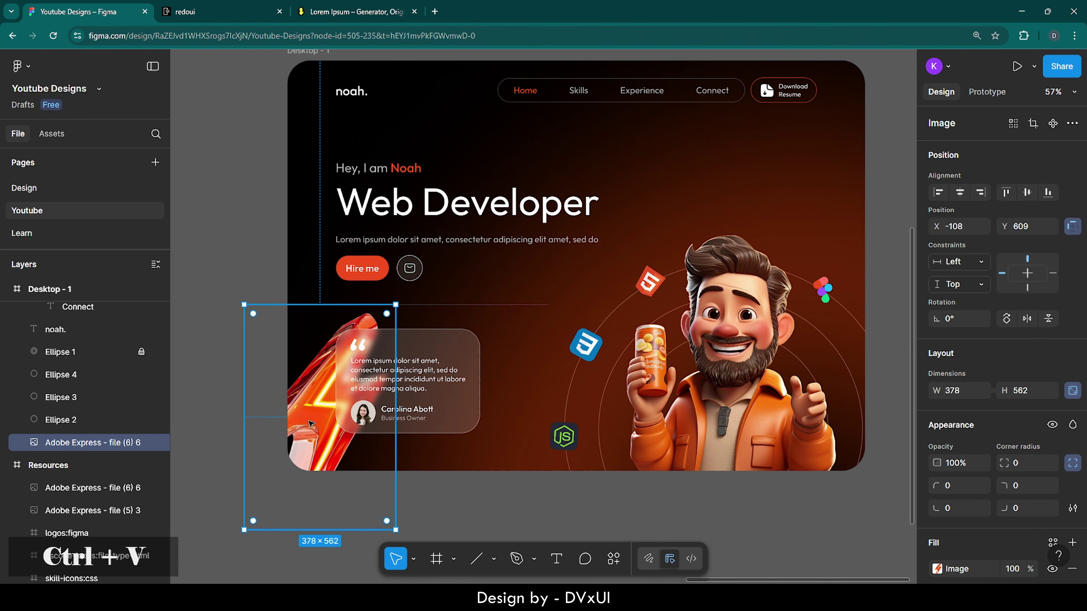
{"action": "left_click_drag", "start_coordinate": [310, 424], "coordinate": [795, 226]}
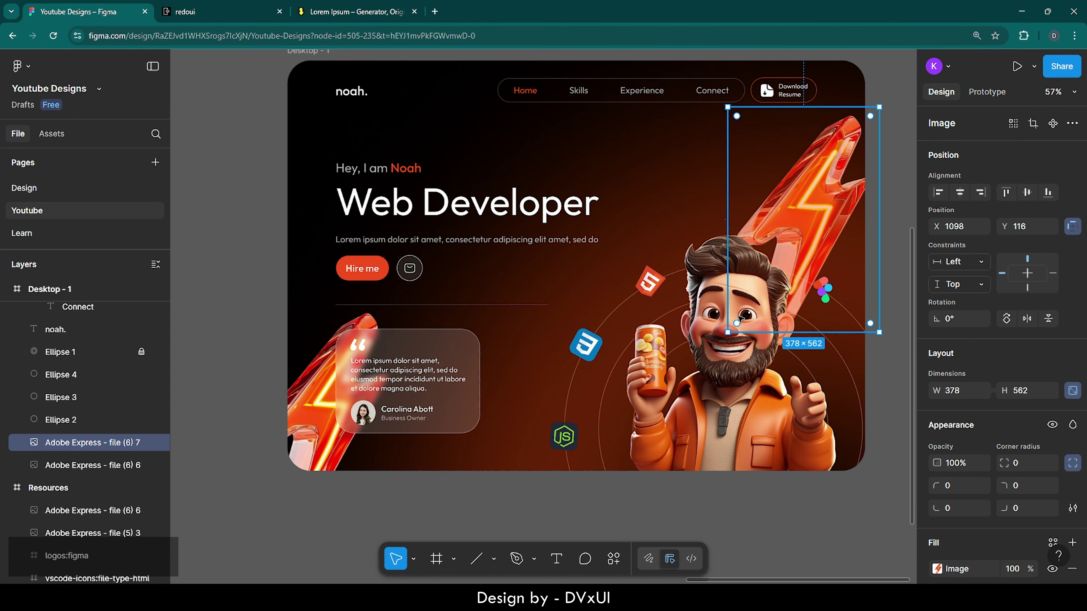
{"action": "left_click_drag", "start_coordinate": [729, 331], "coordinate": [793, 245]}
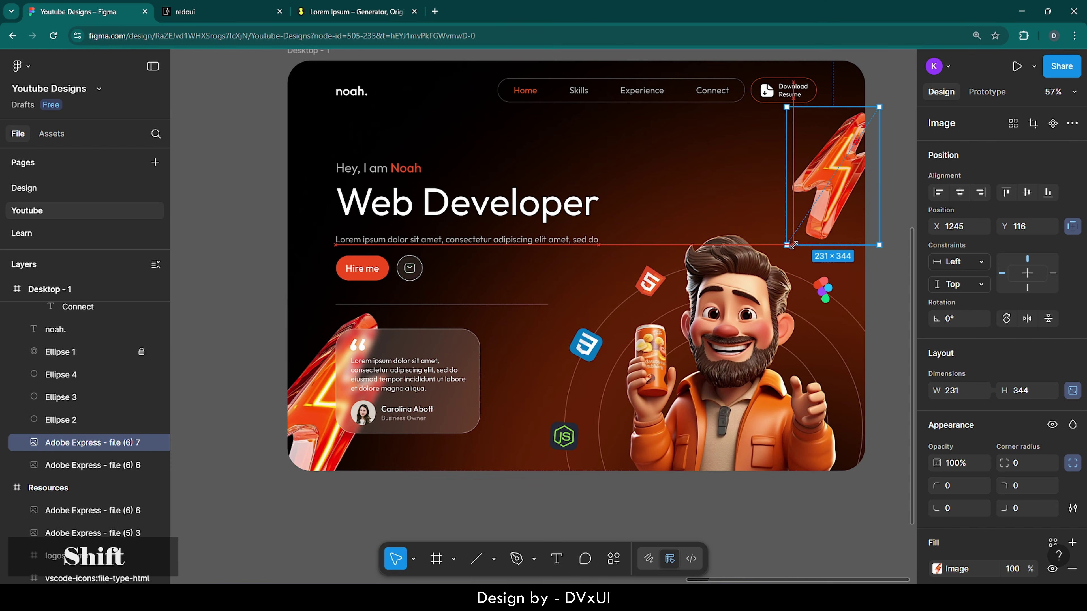
{"action": "left_click_drag", "start_coordinate": [828, 190], "coordinate": [841, 189]}
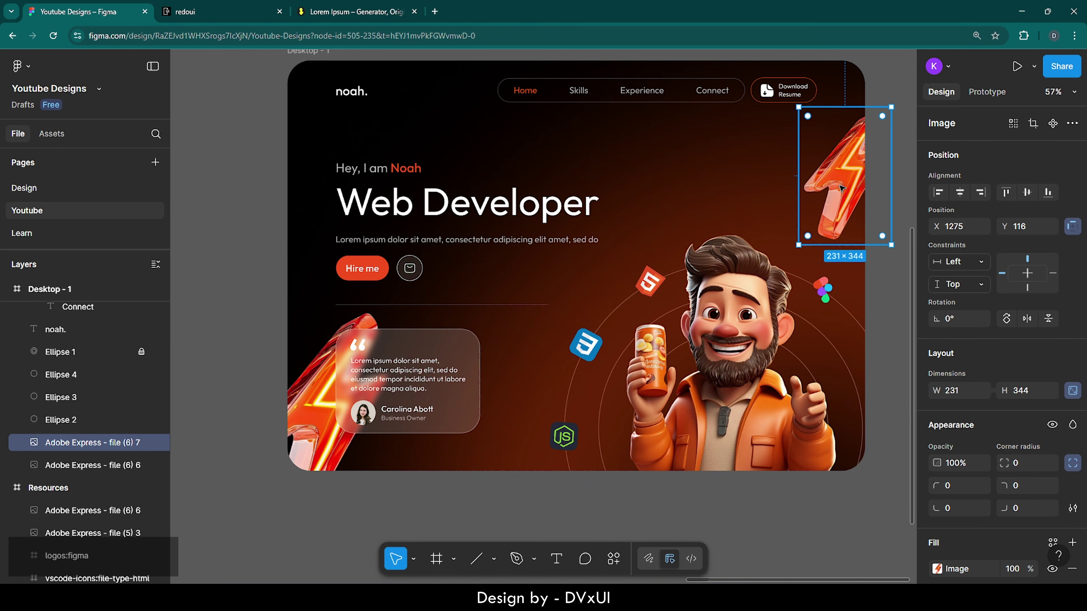
{"action": "left_click_drag", "start_coordinate": [845, 171], "coordinate": [839, 166]}
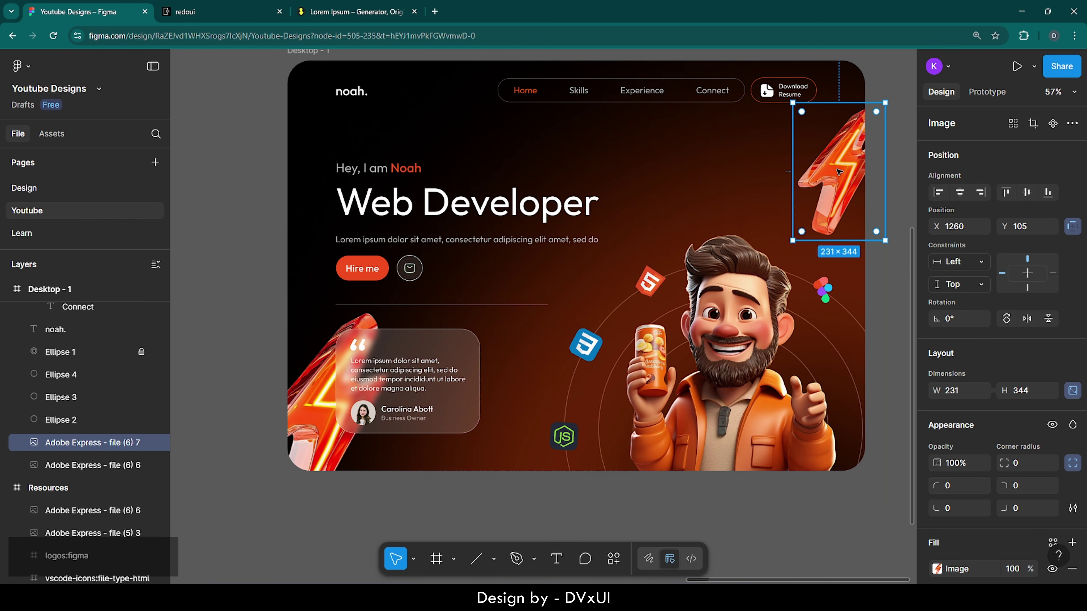
Step: Rotate the duplicated lightning bolt about 9.4° and enlarge it slightly so it overhangs the hero's right edge
{"action": "left_click_drag", "start_coordinate": [787, 245], "coordinate": [799, 252]}
{"action": "left_click_drag", "start_coordinate": [833, 173], "coordinate": [840, 176]}
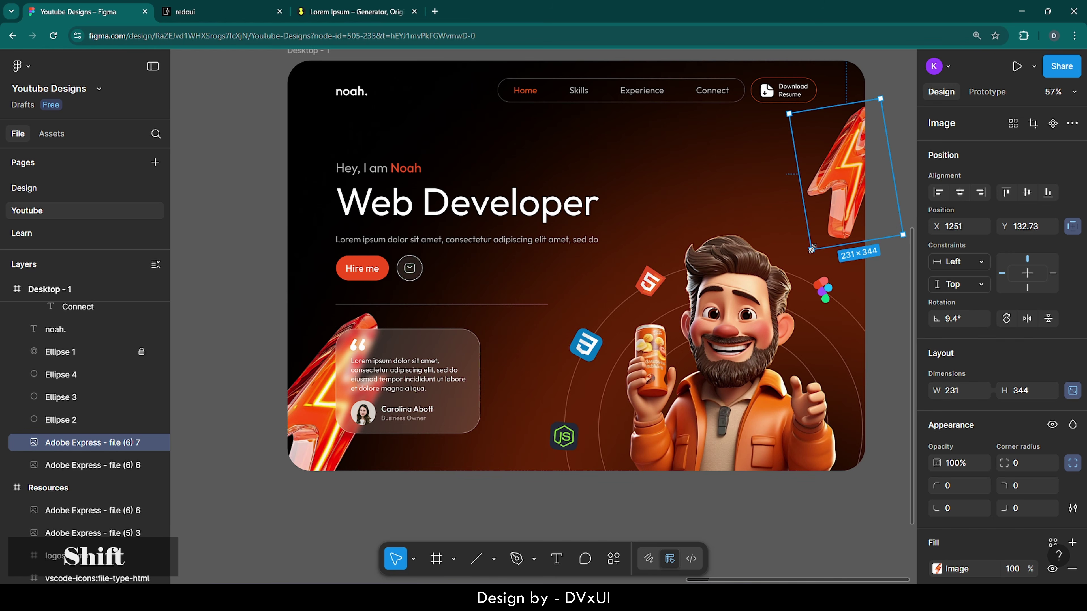
{"action": "left_click_drag", "start_coordinate": [812, 251], "coordinate": [806, 262]}
{"action": "left_click", "coordinate": [898, 101]}
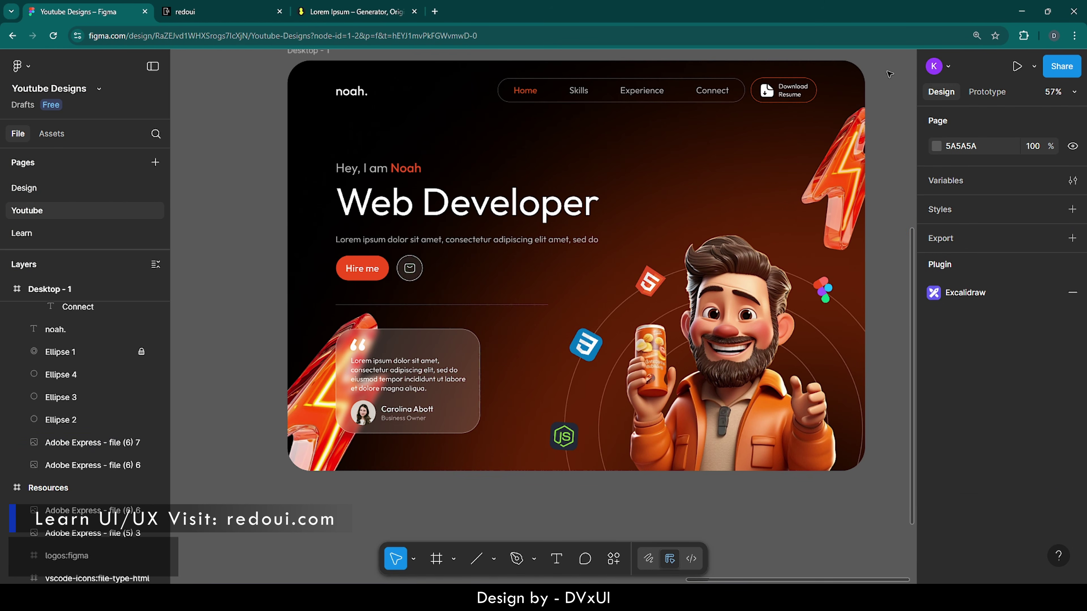
{"action": "scroll", "coordinate": [882, 75], "scroll_direction": "right", "scroll_amount": 4}
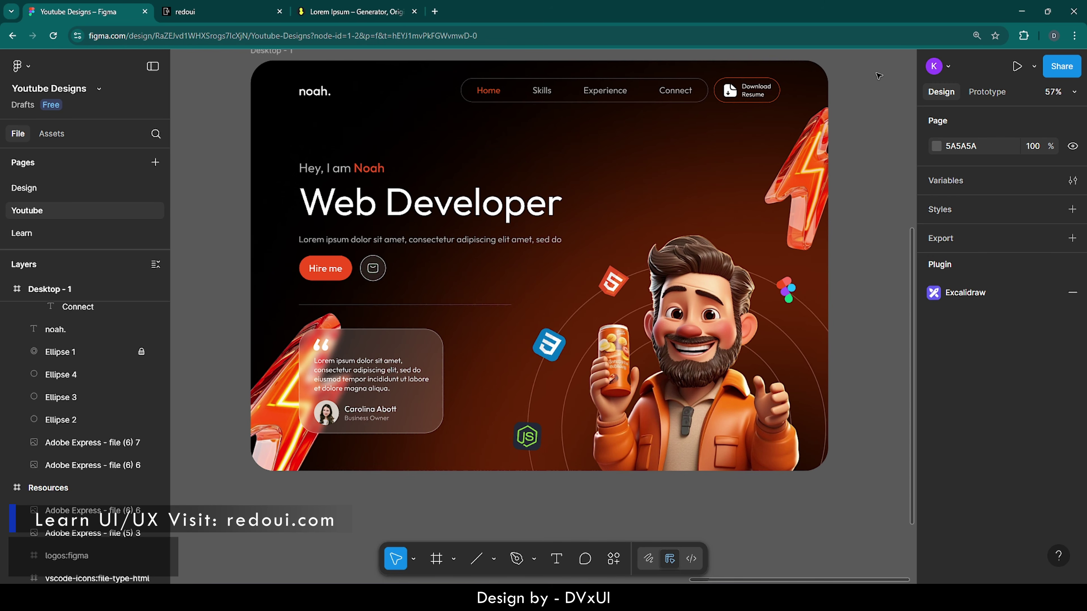
Step: Add an inside stroke to the Desktop - 1 frame and set its color to FFFFFF
{"action": "left_click", "coordinate": [265, 52]}
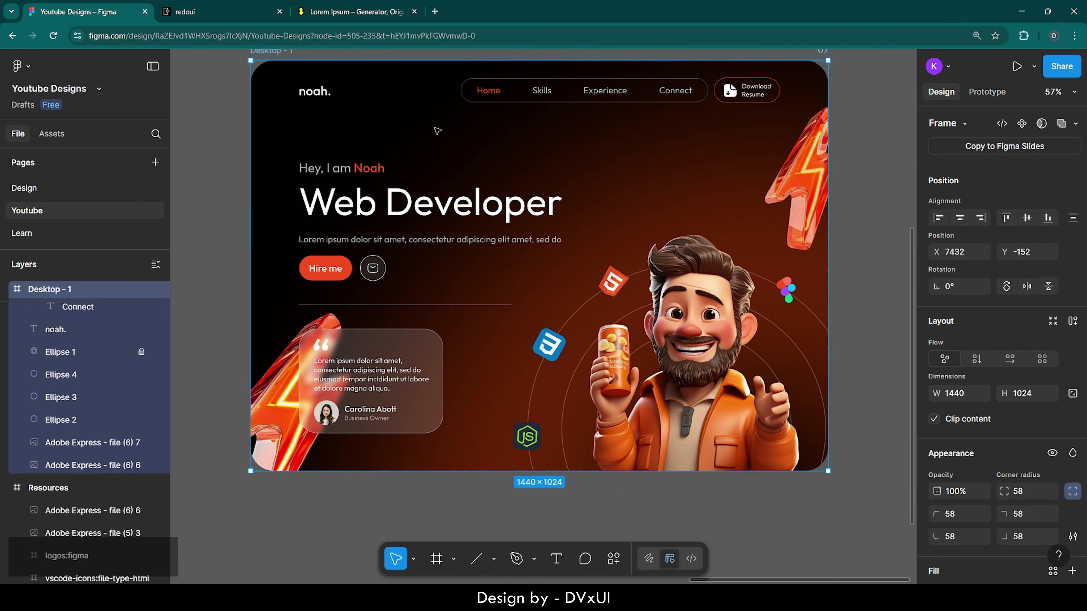
{"action": "scroll", "coordinate": [986, 553], "scroll_direction": "down", "scroll_amount": 6}
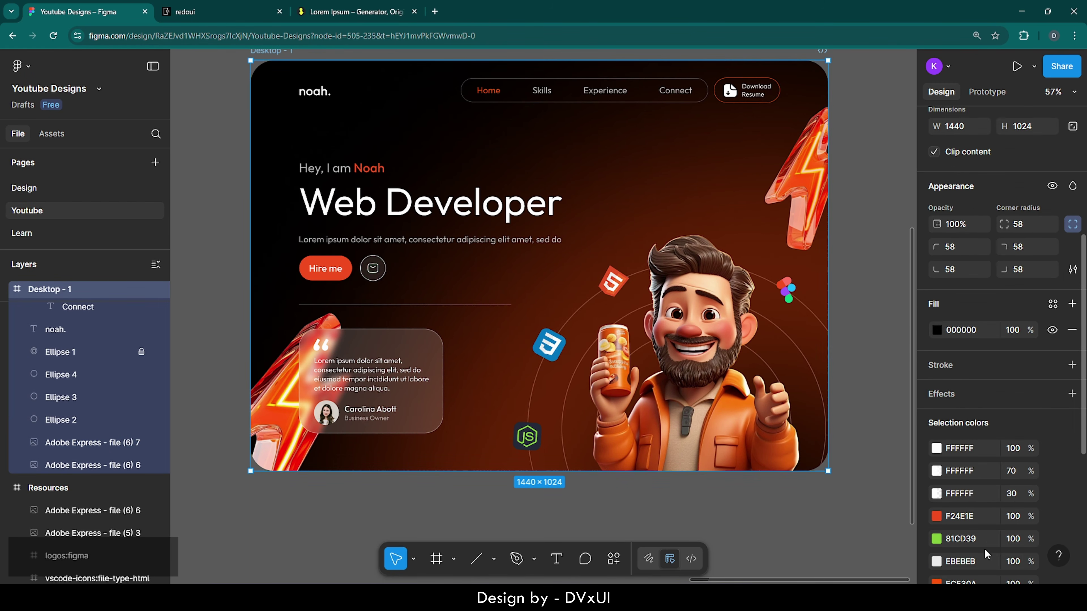
{"action": "scroll", "coordinate": [986, 554], "scroll_direction": "down", "scroll_amount": 3}
{"action": "left_click", "coordinate": [944, 258]}
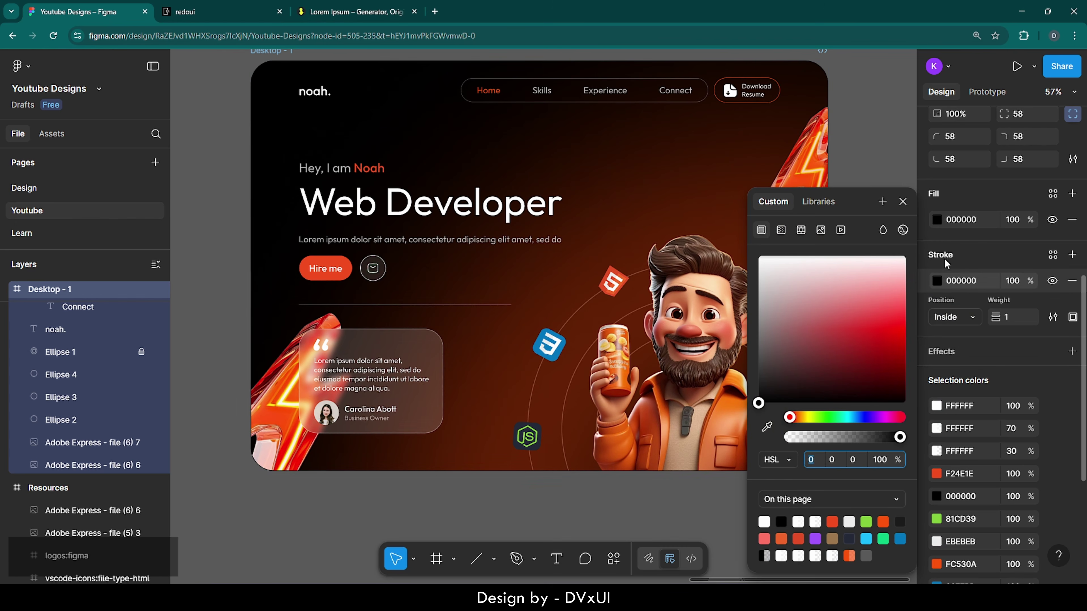
{"action": "left_click", "coordinate": [982, 281]}
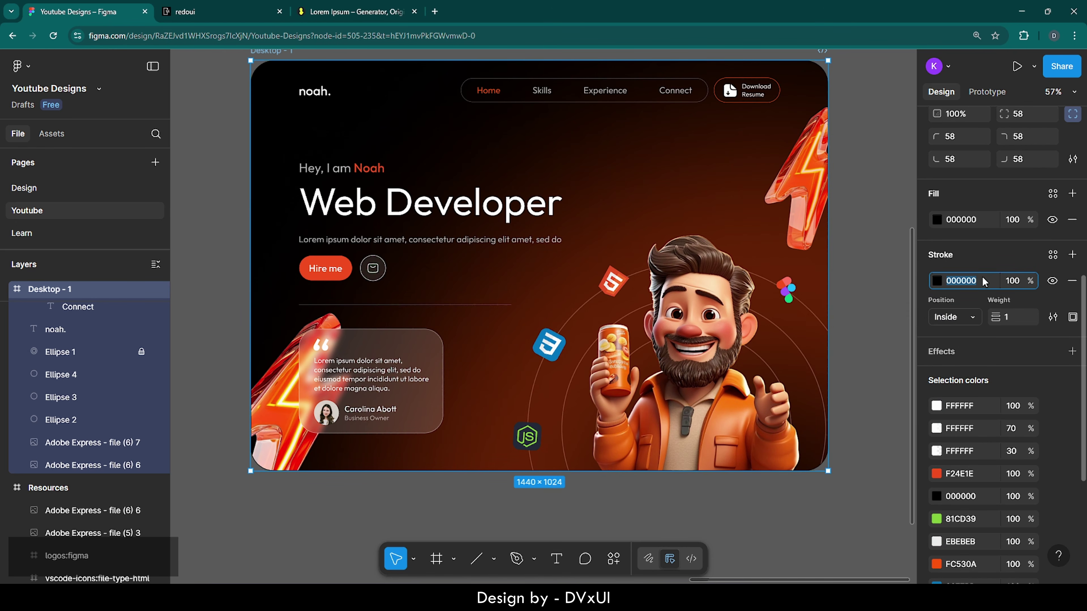
{"action": "type", "text": "fff"}
{"action": "key", "text": "Return"}
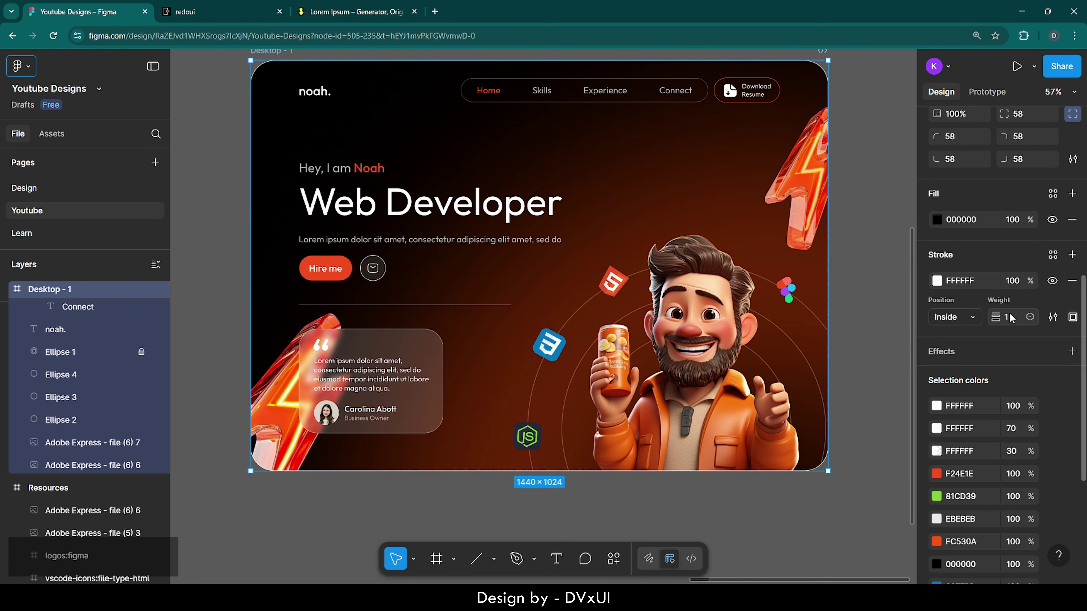
Step: Set the Desktop - 1 frame's stroke weight to 4 and its stroke opacity to 60%
{"action": "left_click", "coordinate": [1006, 317]}
{"action": "type", "text": "4"}
{"action": "key", "text": "Return"}
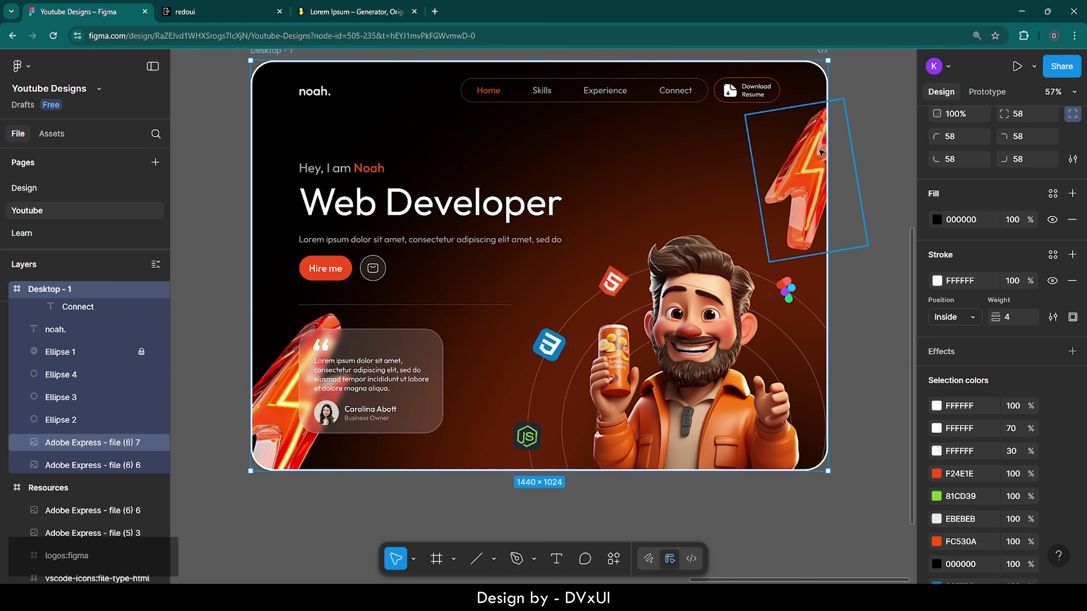
{"action": "left_click", "coordinate": [1017, 282]}
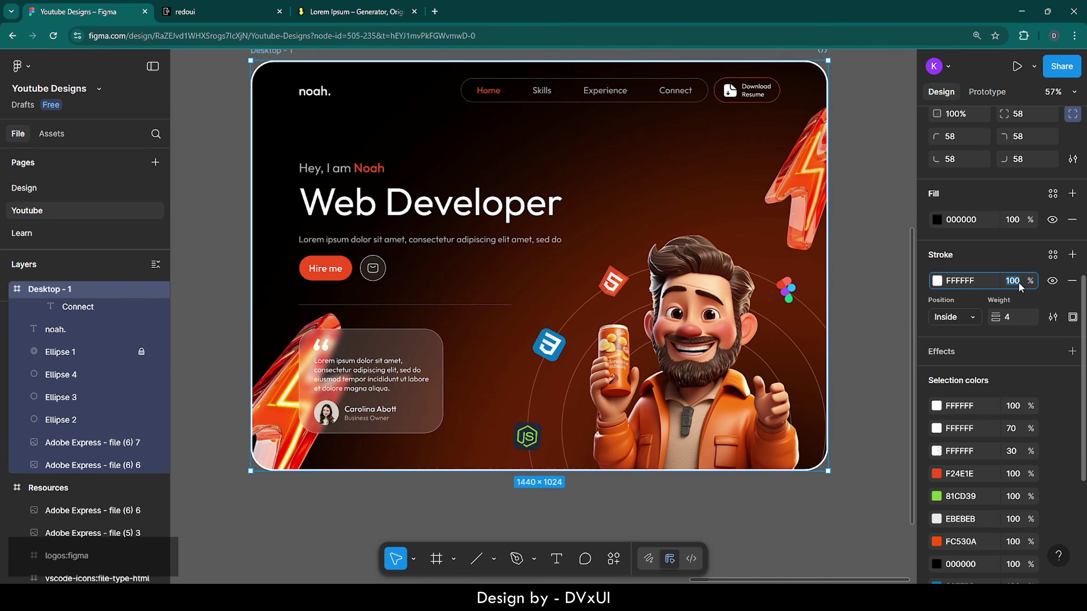
{"action": "type", "text": "60"}
{"action": "key", "text": "Return"}
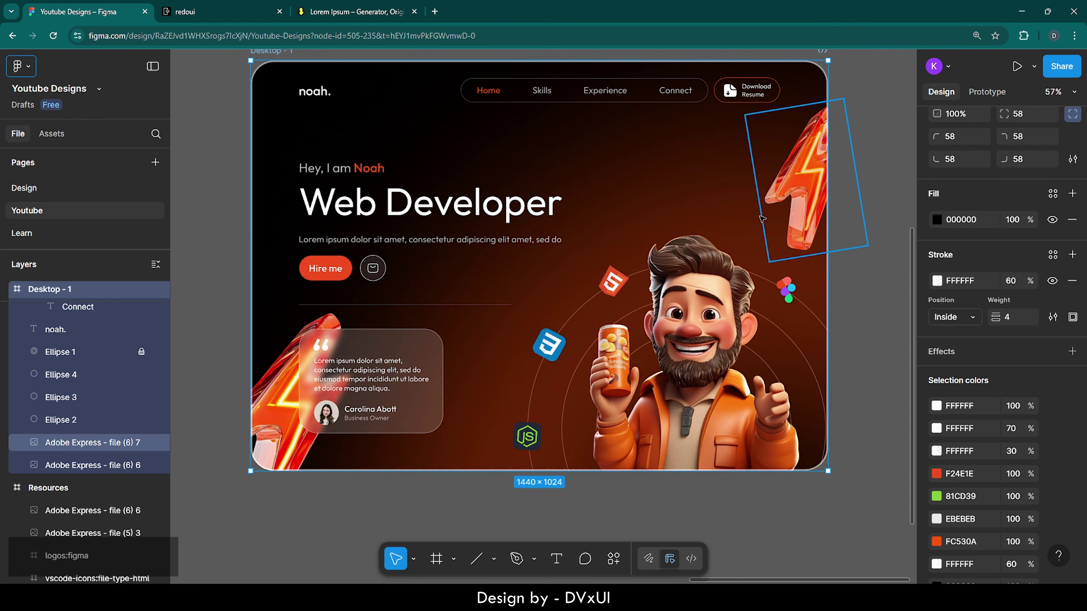
Step: View the finished Desktop - 1 frame in full screen with the interface hidden and the canvas zoomed to the frame
{"action": "left_click", "coordinate": [852, 104]}
{"action": "right_click", "coordinate": [853, 104]}
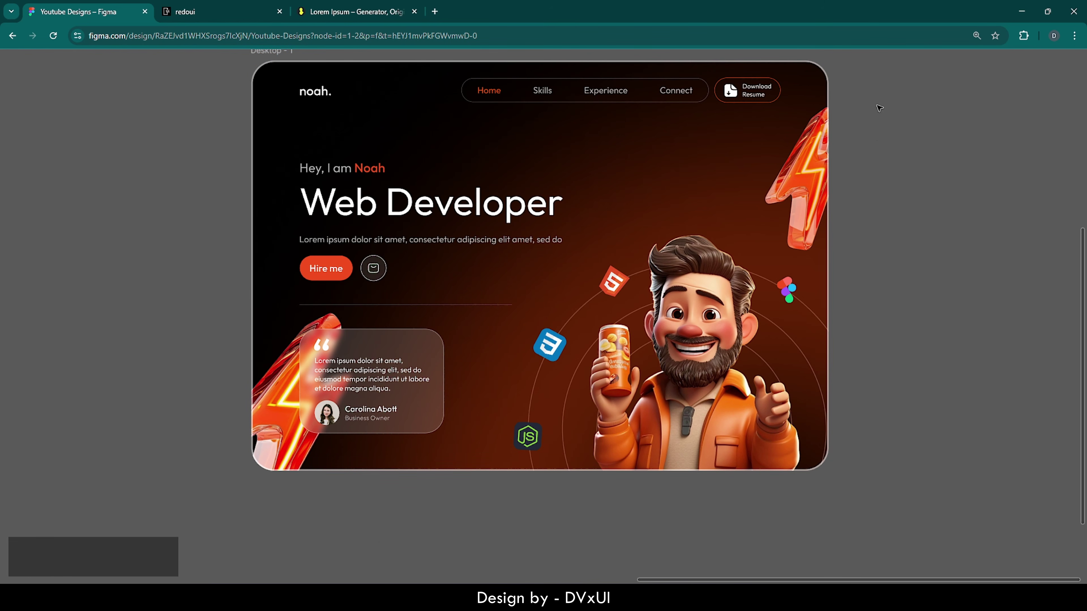
{"action": "scroll", "coordinate": [878, 107], "scroll_direction": "up", "scroll_amount": 1}
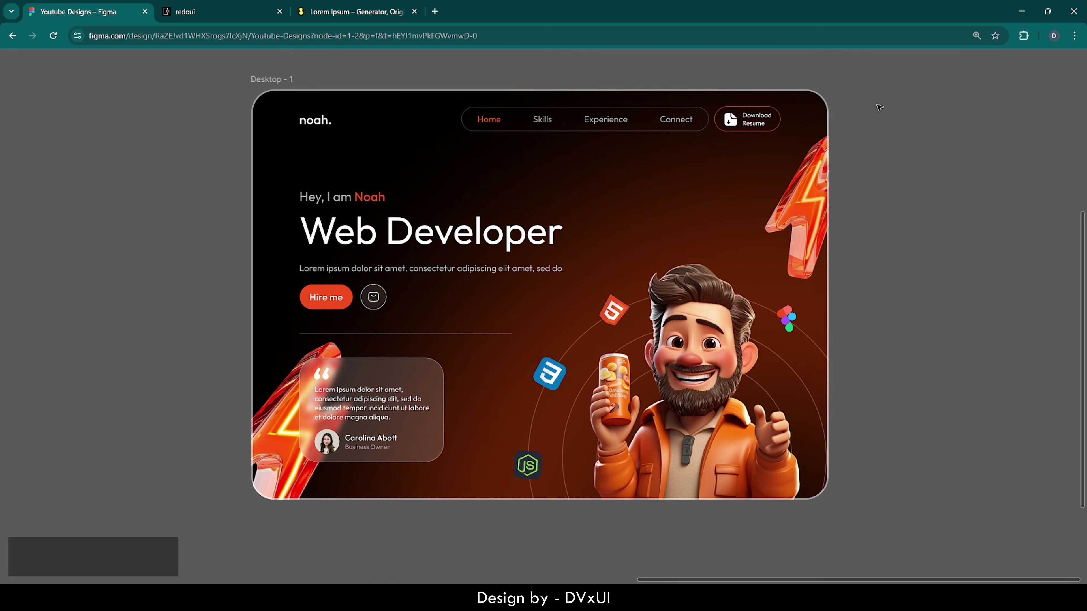
{"action": "key", "text": "F11"}
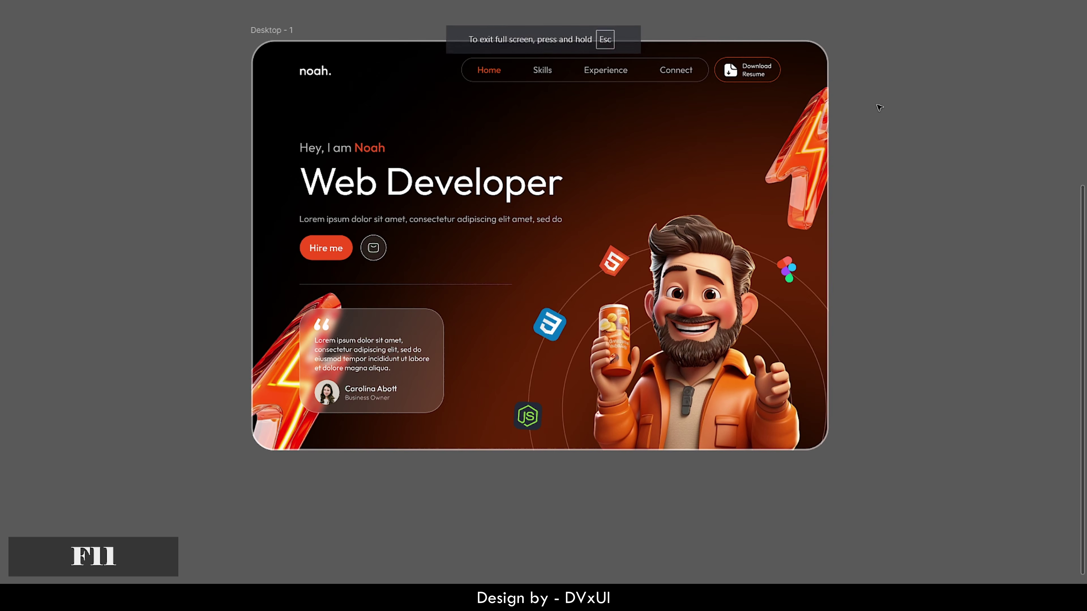
{"action": "left_click", "coordinate": [289, 32]}
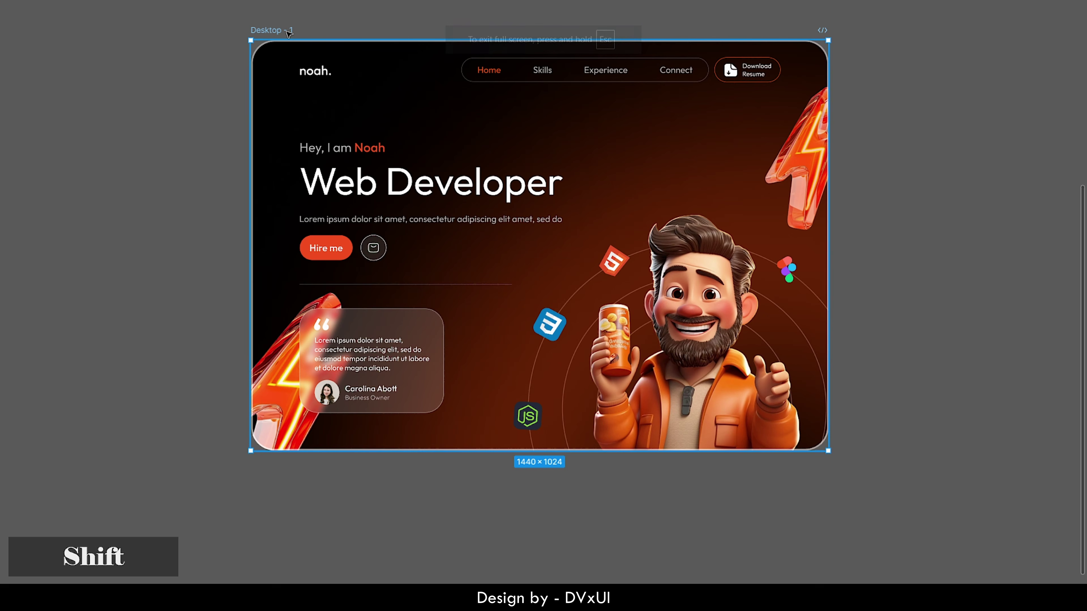
{"action": "key", "text": "shift+2"}
{"action": "left_click", "coordinate": [100, 130]}
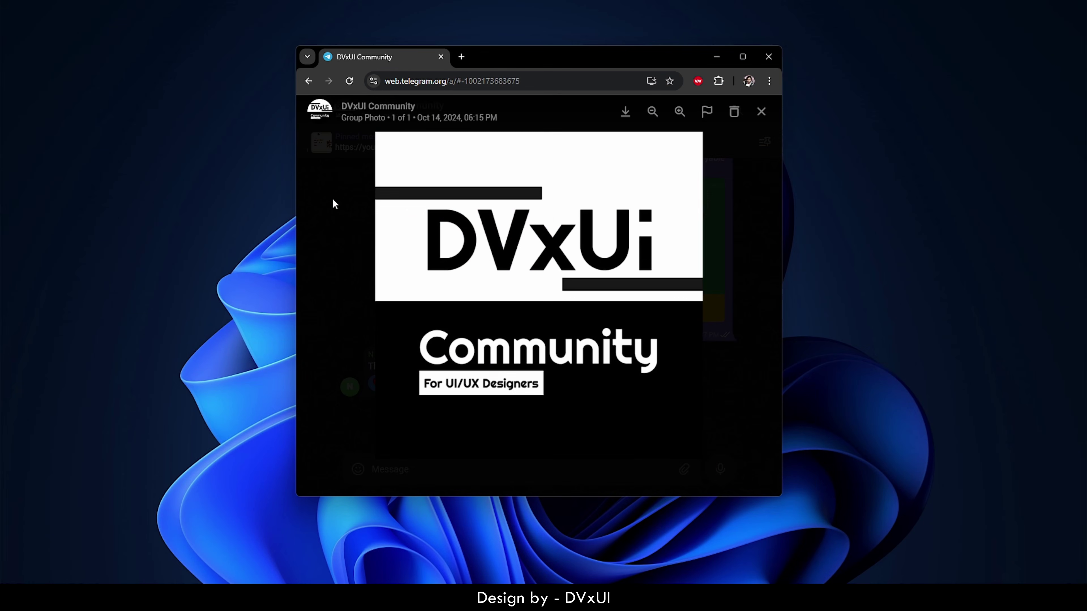
Step: Switch to Telegram Web, close the group photo and look through the DVxUI Community chat's earlier messages
{"action": "left_click", "coordinate": [332, 198]}
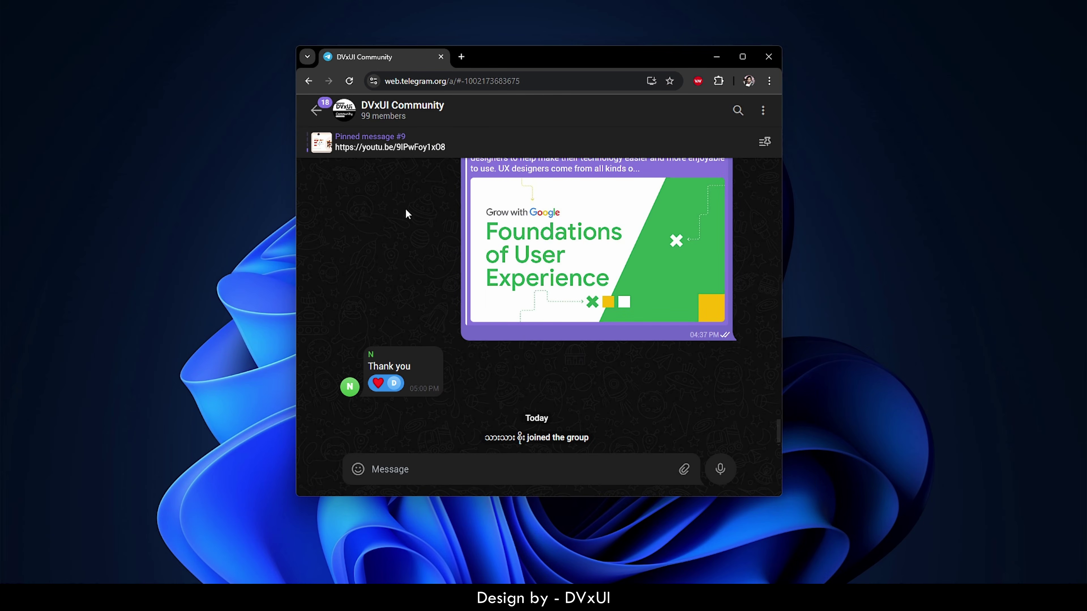
{"action": "scroll", "coordinate": [405, 208], "scroll_direction": "up", "scroll_amount": 5}
{"action": "scroll", "coordinate": [406, 208], "scroll_direction": "up", "scroll_amount": 10}
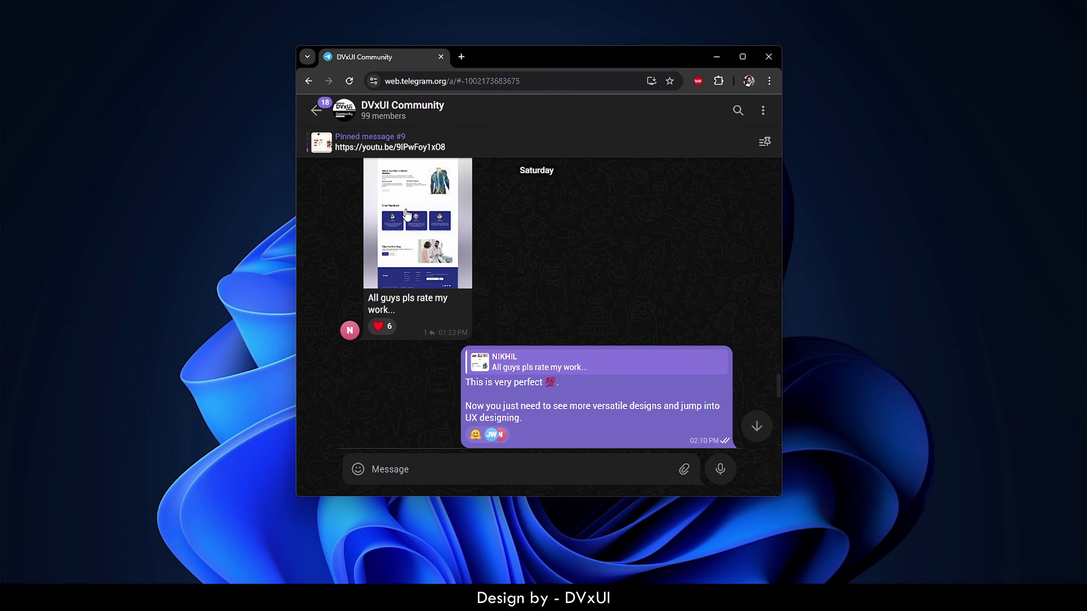
{"action": "scroll", "coordinate": [406, 214], "scroll_direction": "up", "scroll_amount": 5}
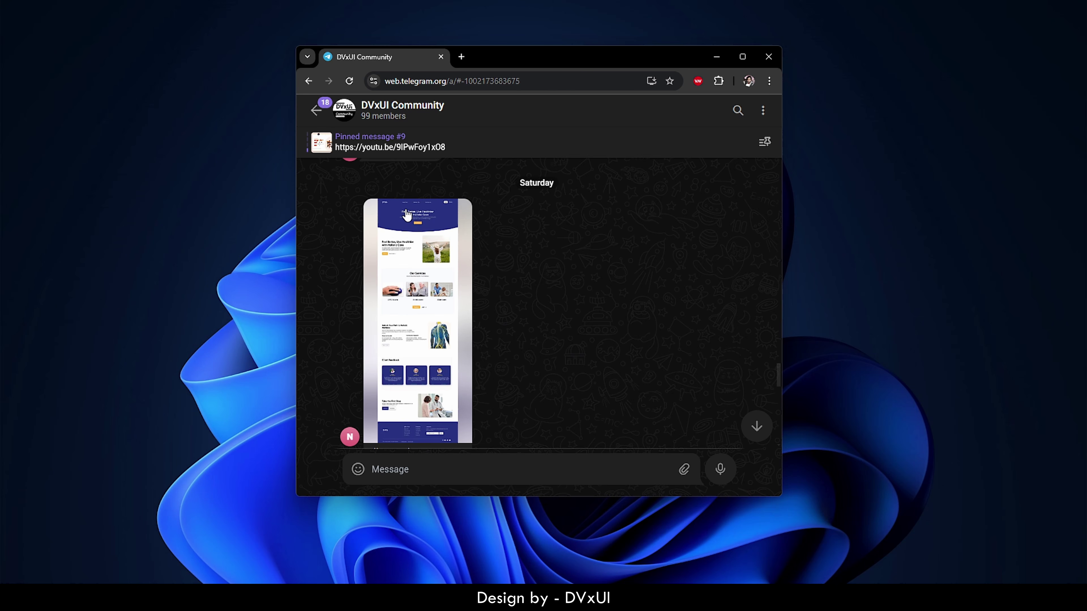
{"action": "scroll", "coordinate": [406, 215], "scroll_direction": "up", "scroll_amount": 3}
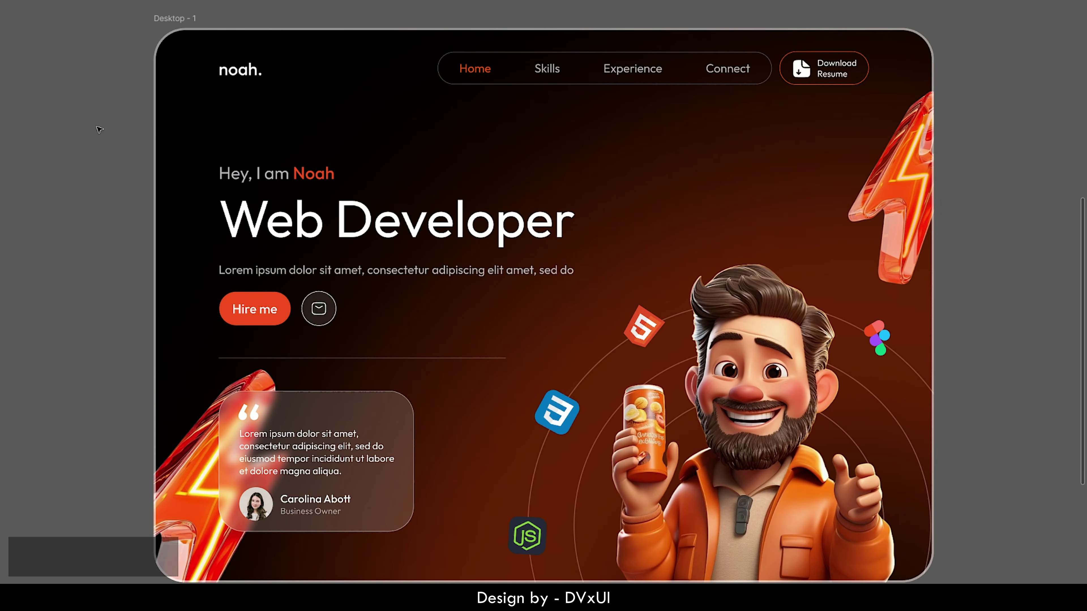